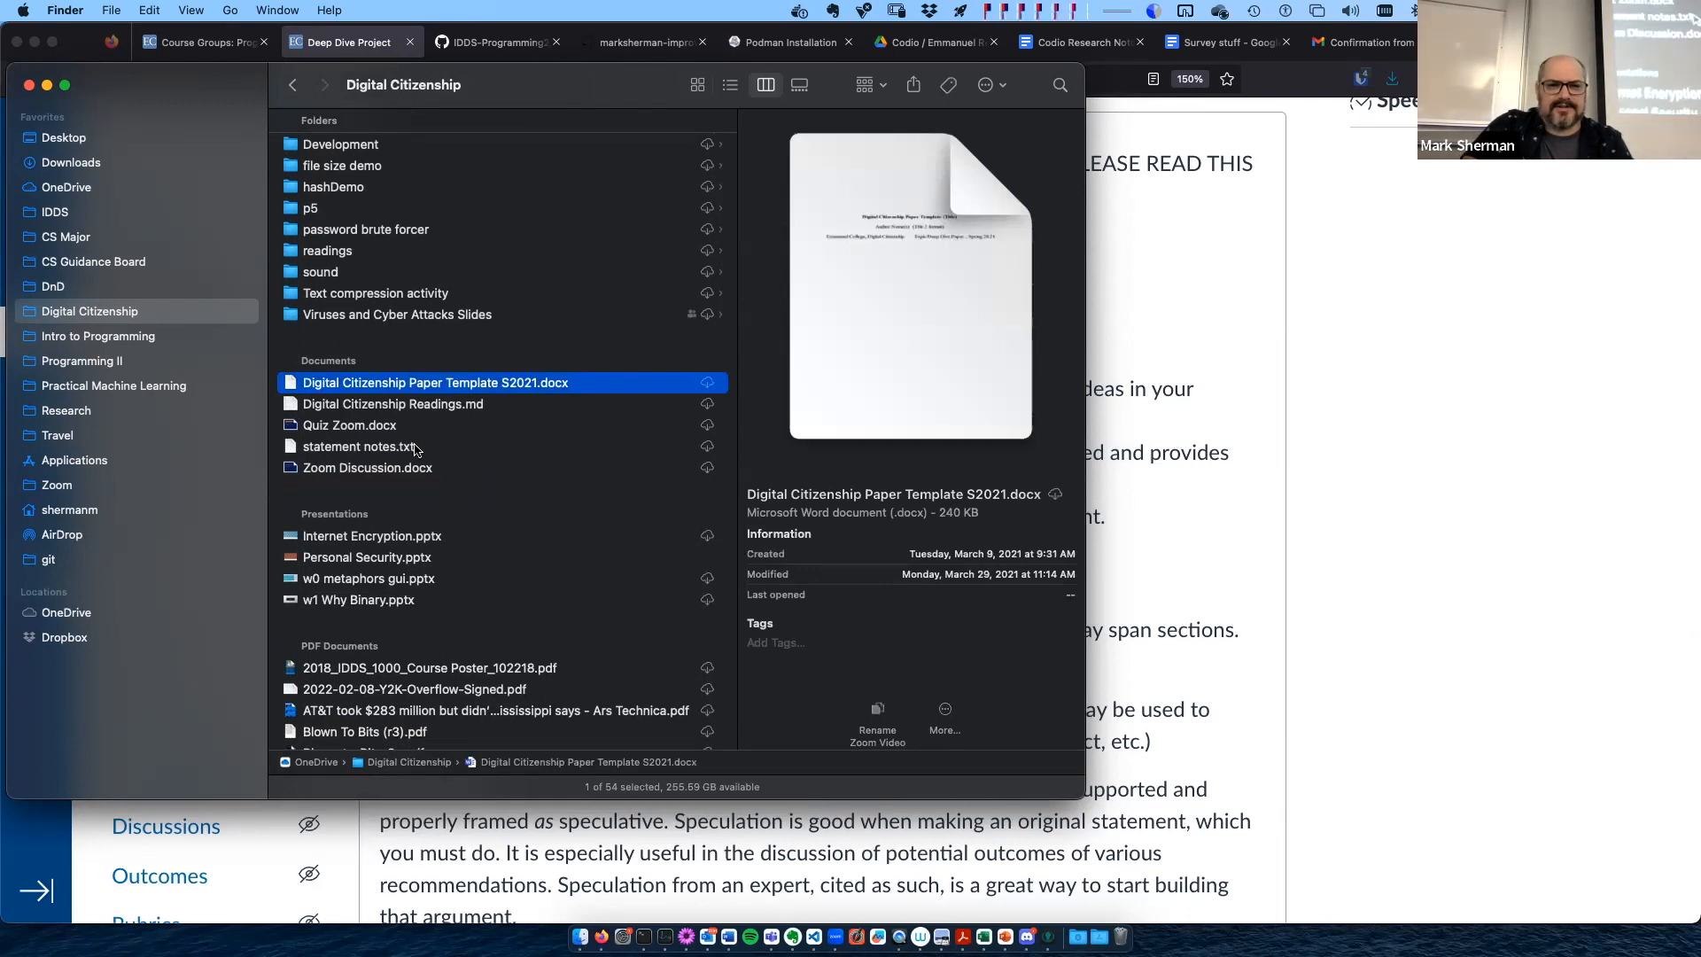
# - Open a copy of Digital Citizenship Paper Template S2021.docx in a maximized window and look over the title and author lines
pyautogui.doubleClick(293, 383)
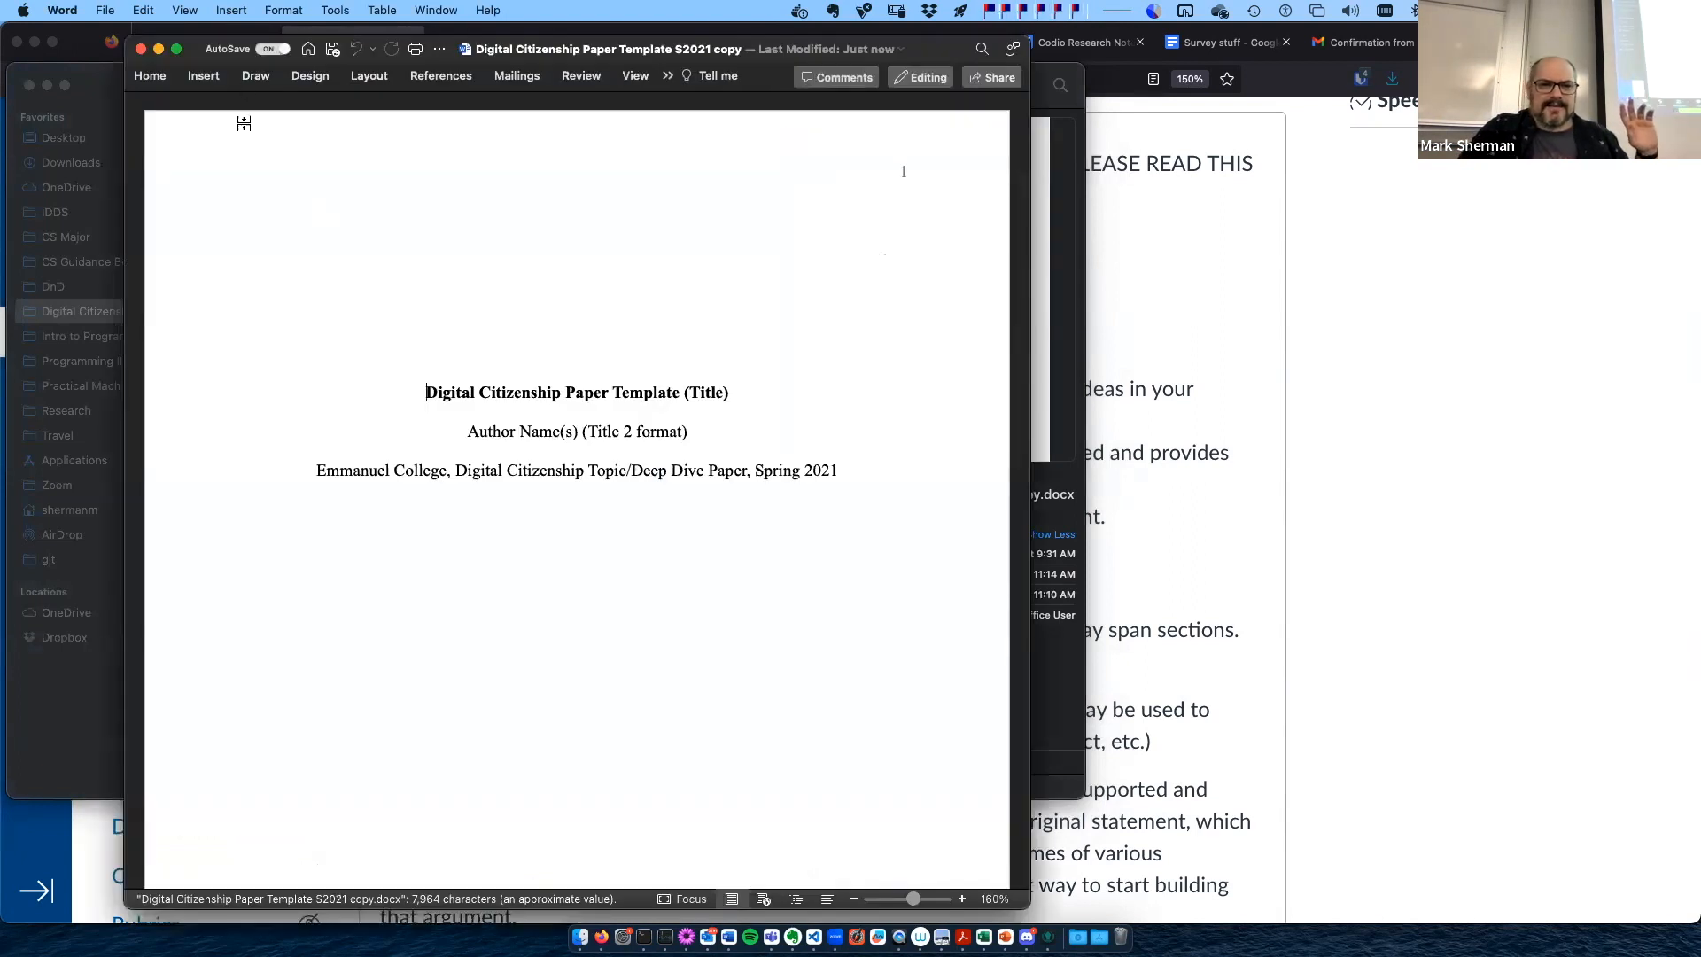
pyautogui.doubleClick(199, 48)
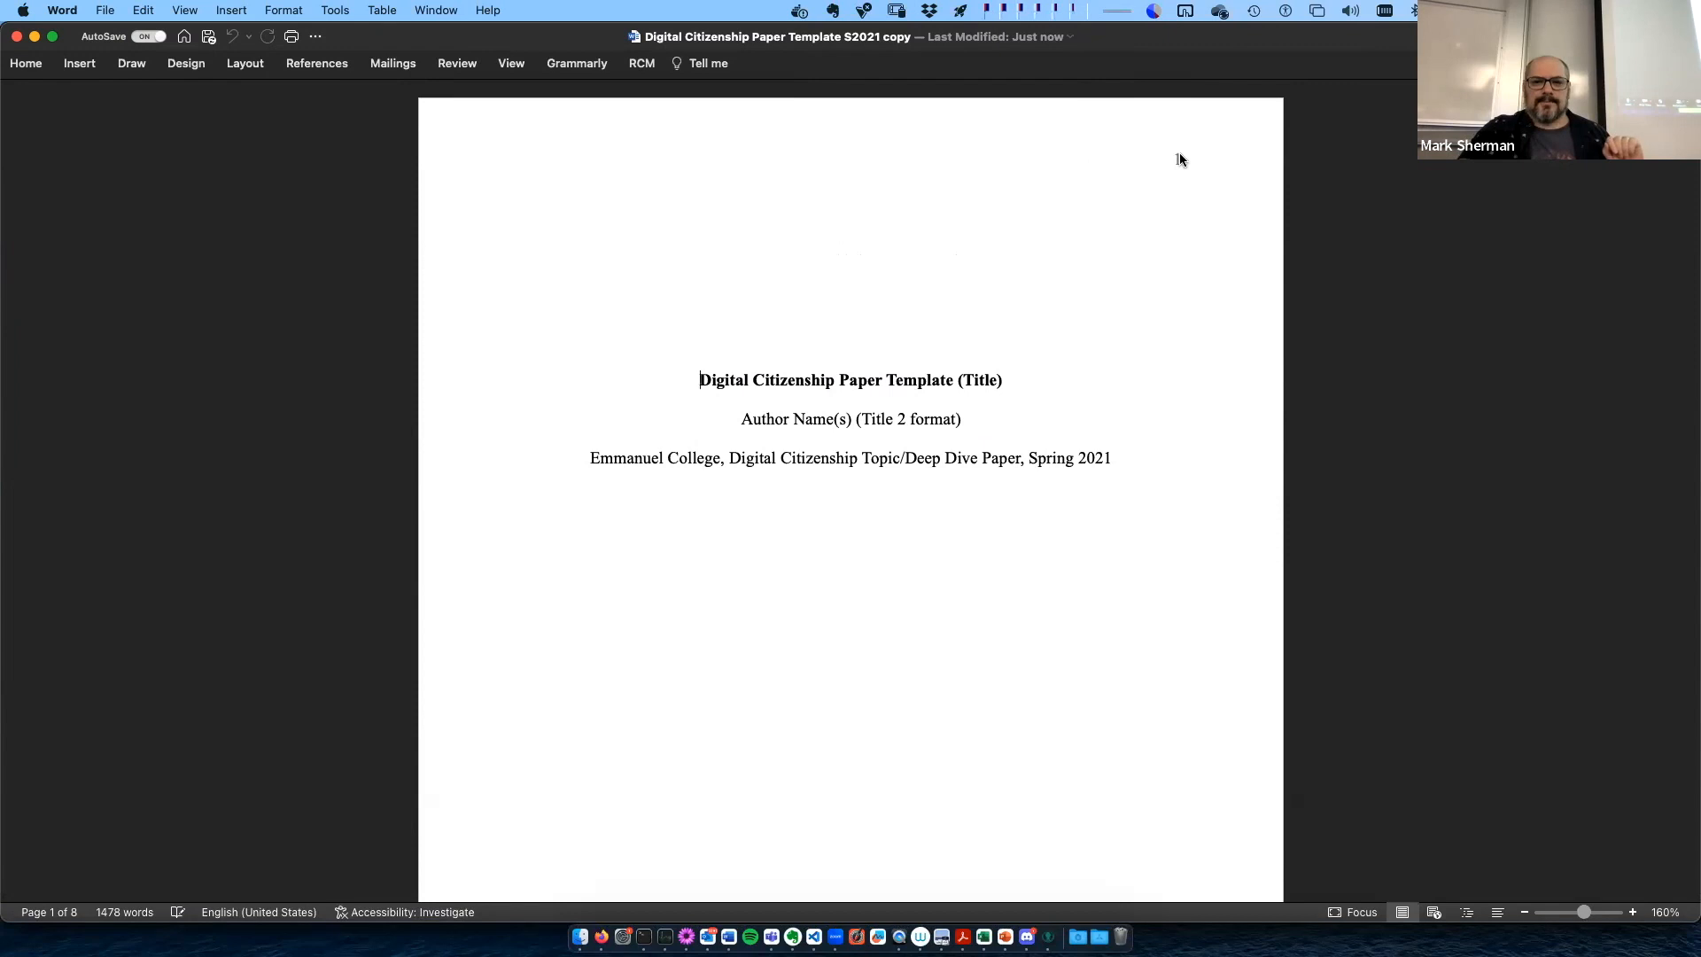
pyautogui.scroll(-2, 942, 449)
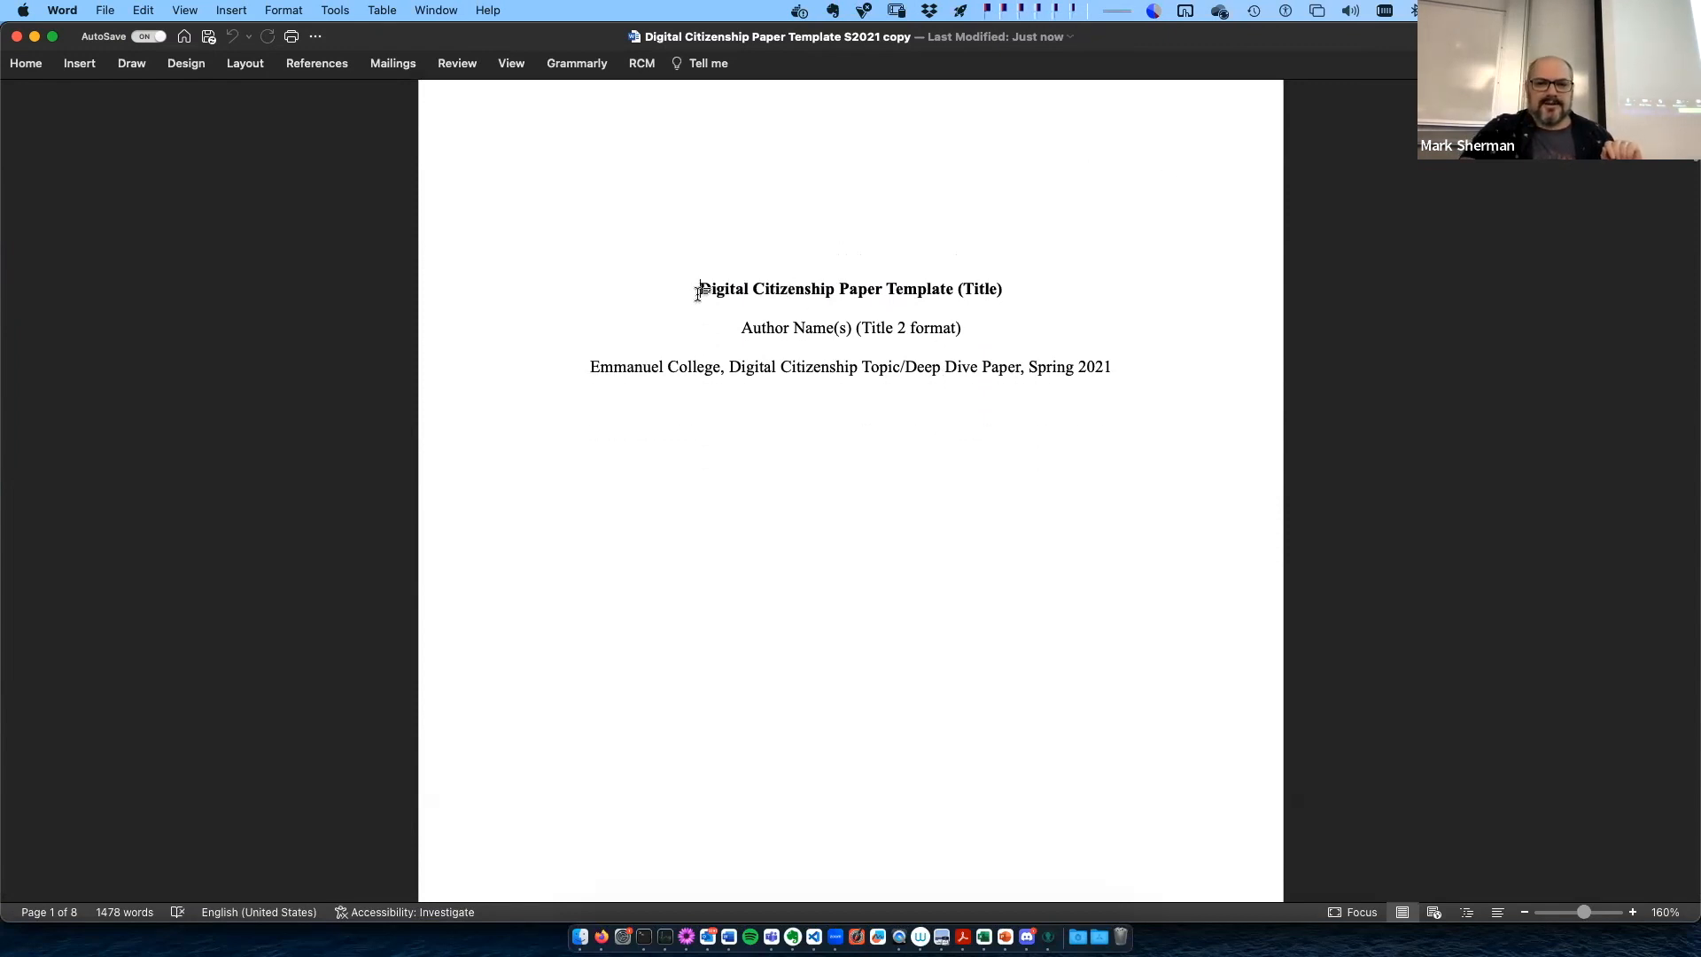
pyautogui.moveTo(698, 291); pyautogui.dragTo(1066, 298)
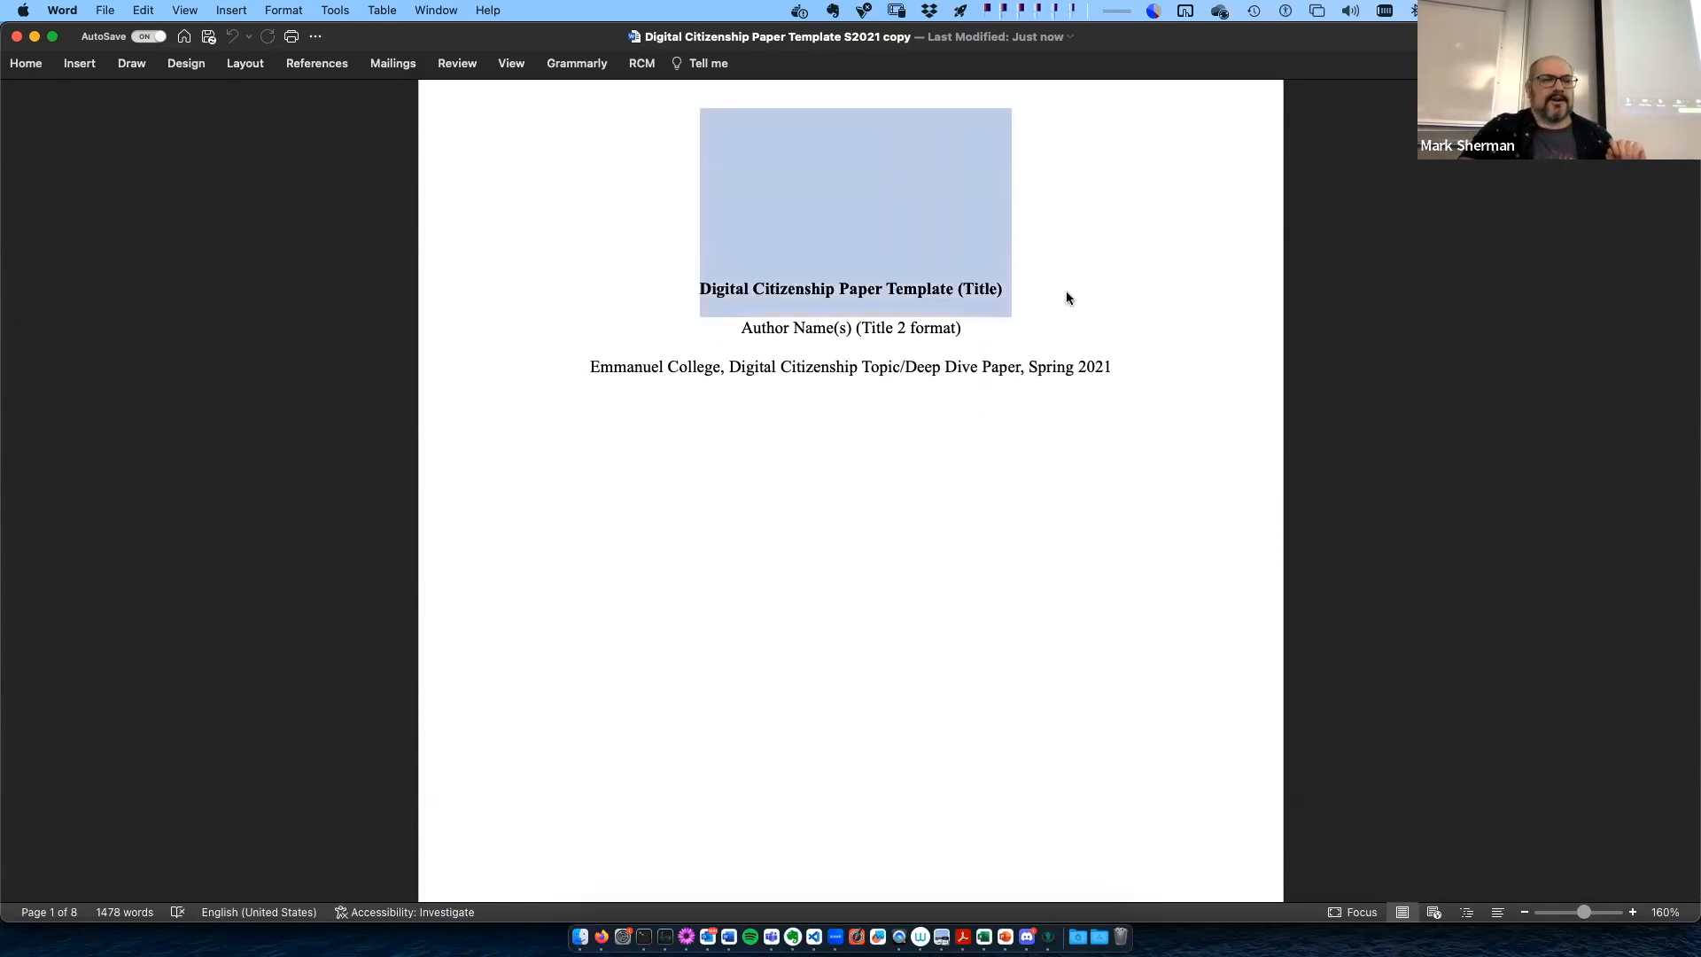
pyautogui.click(730, 352)
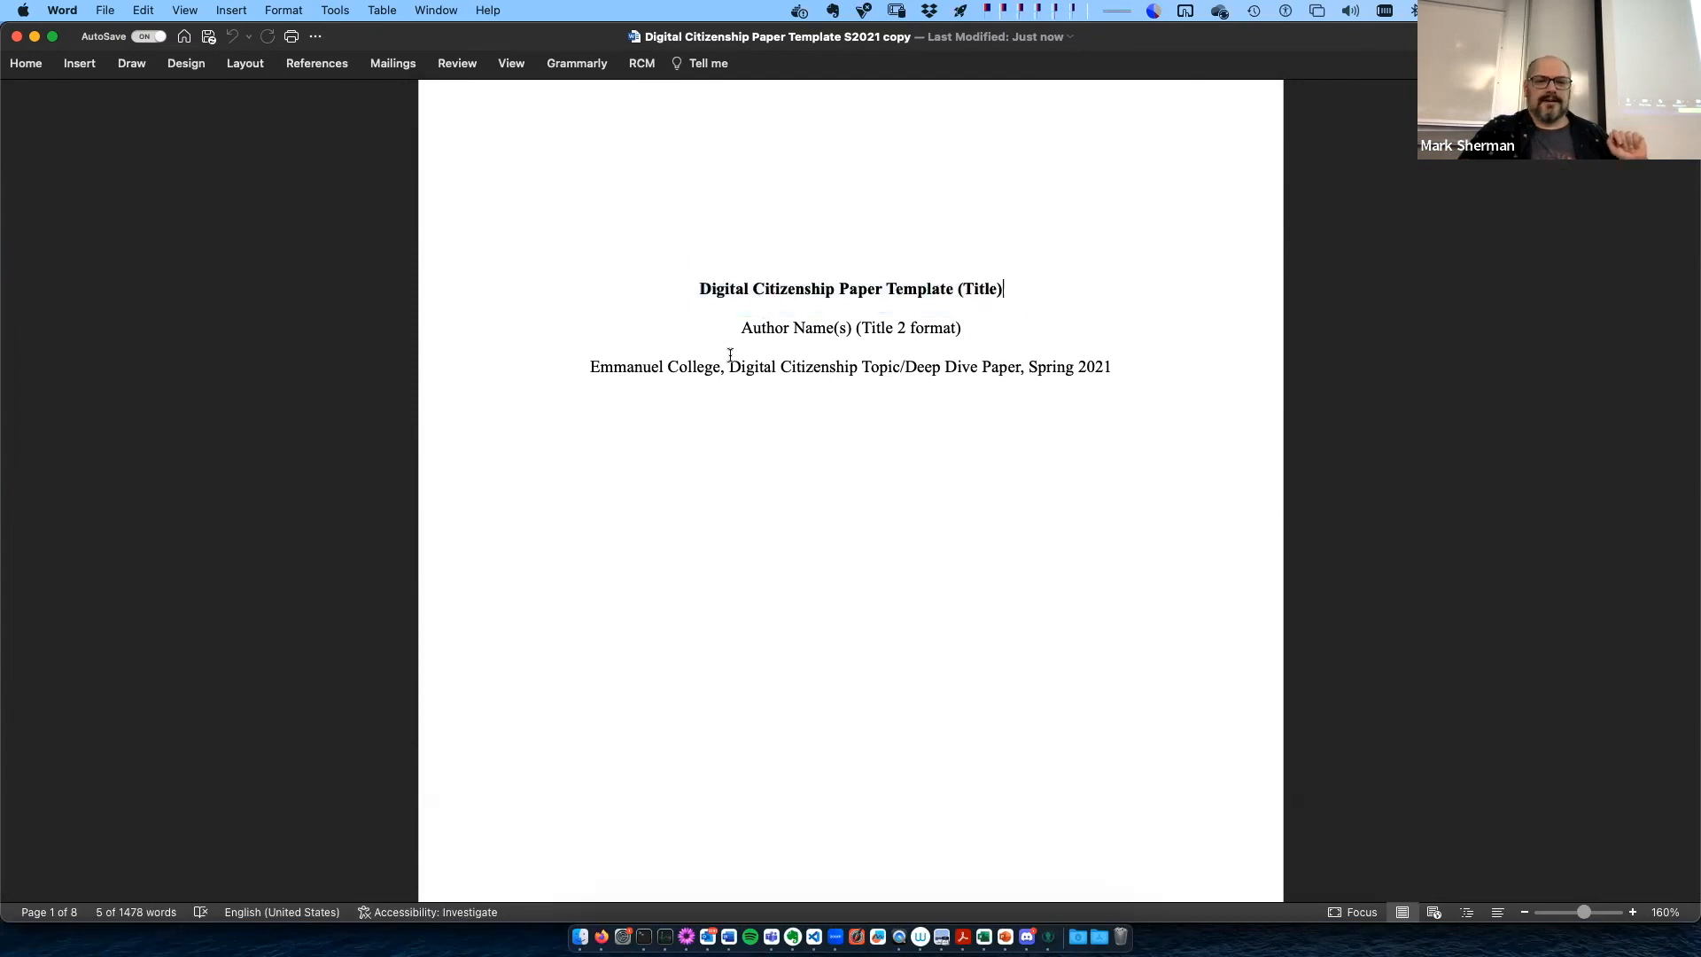
pyautogui.moveTo(768, 327); pyautogui.dragTo(960, 325)
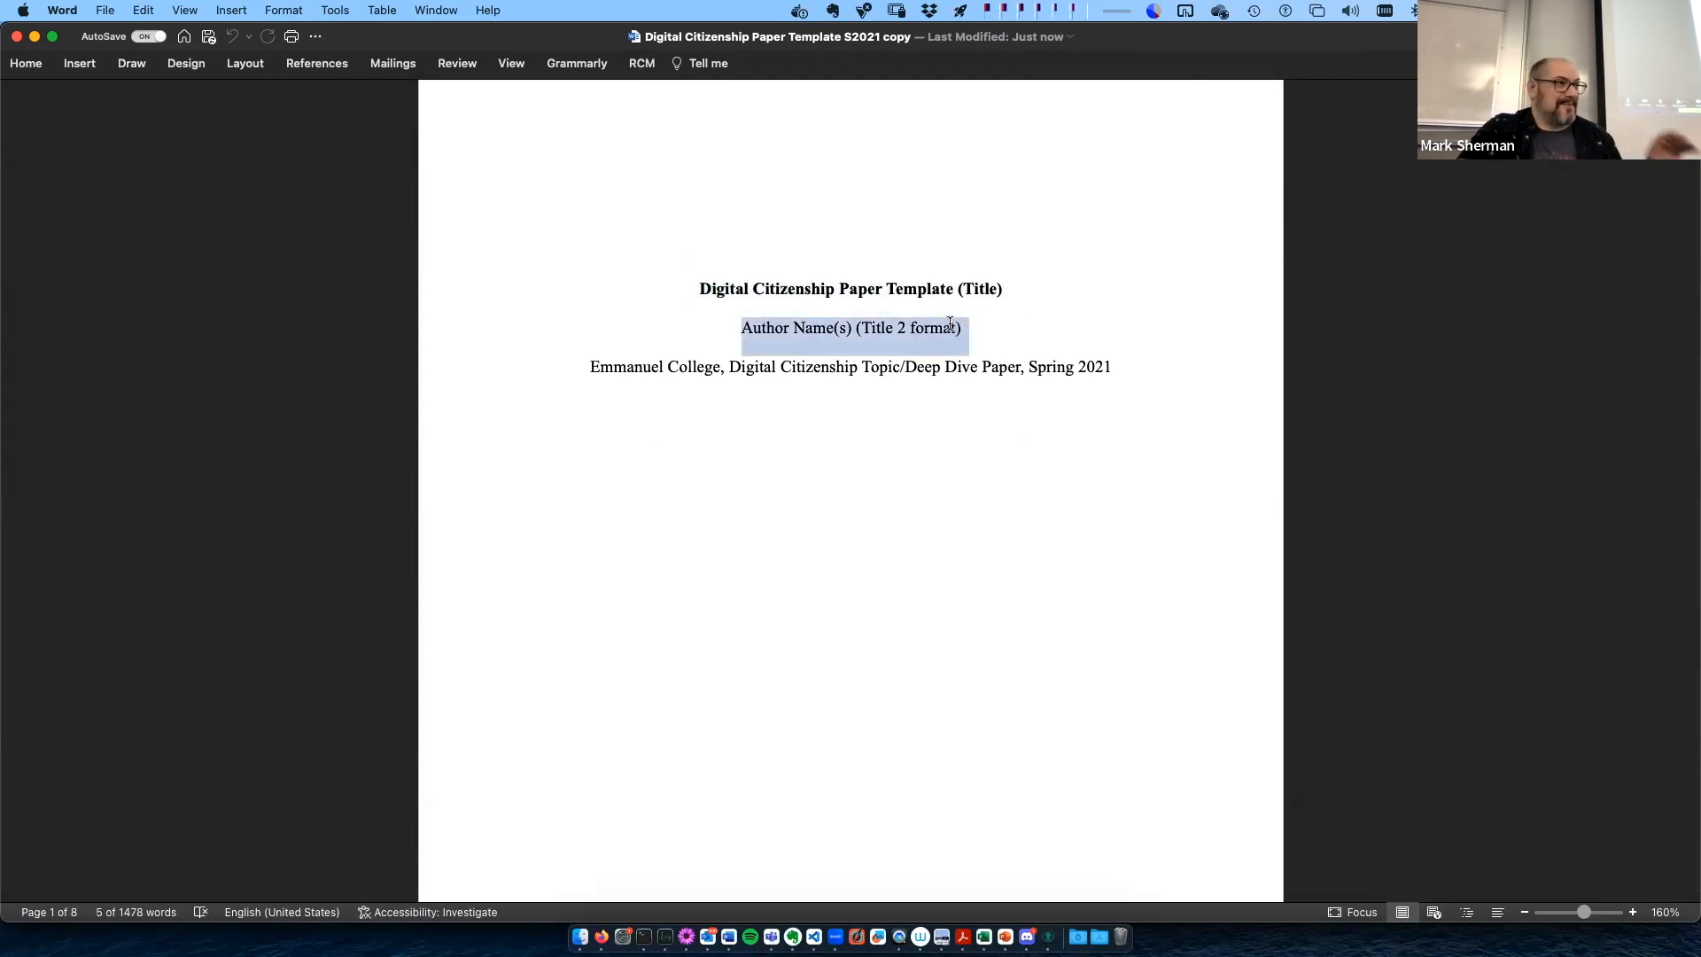
pyautogui.click(599, 390)
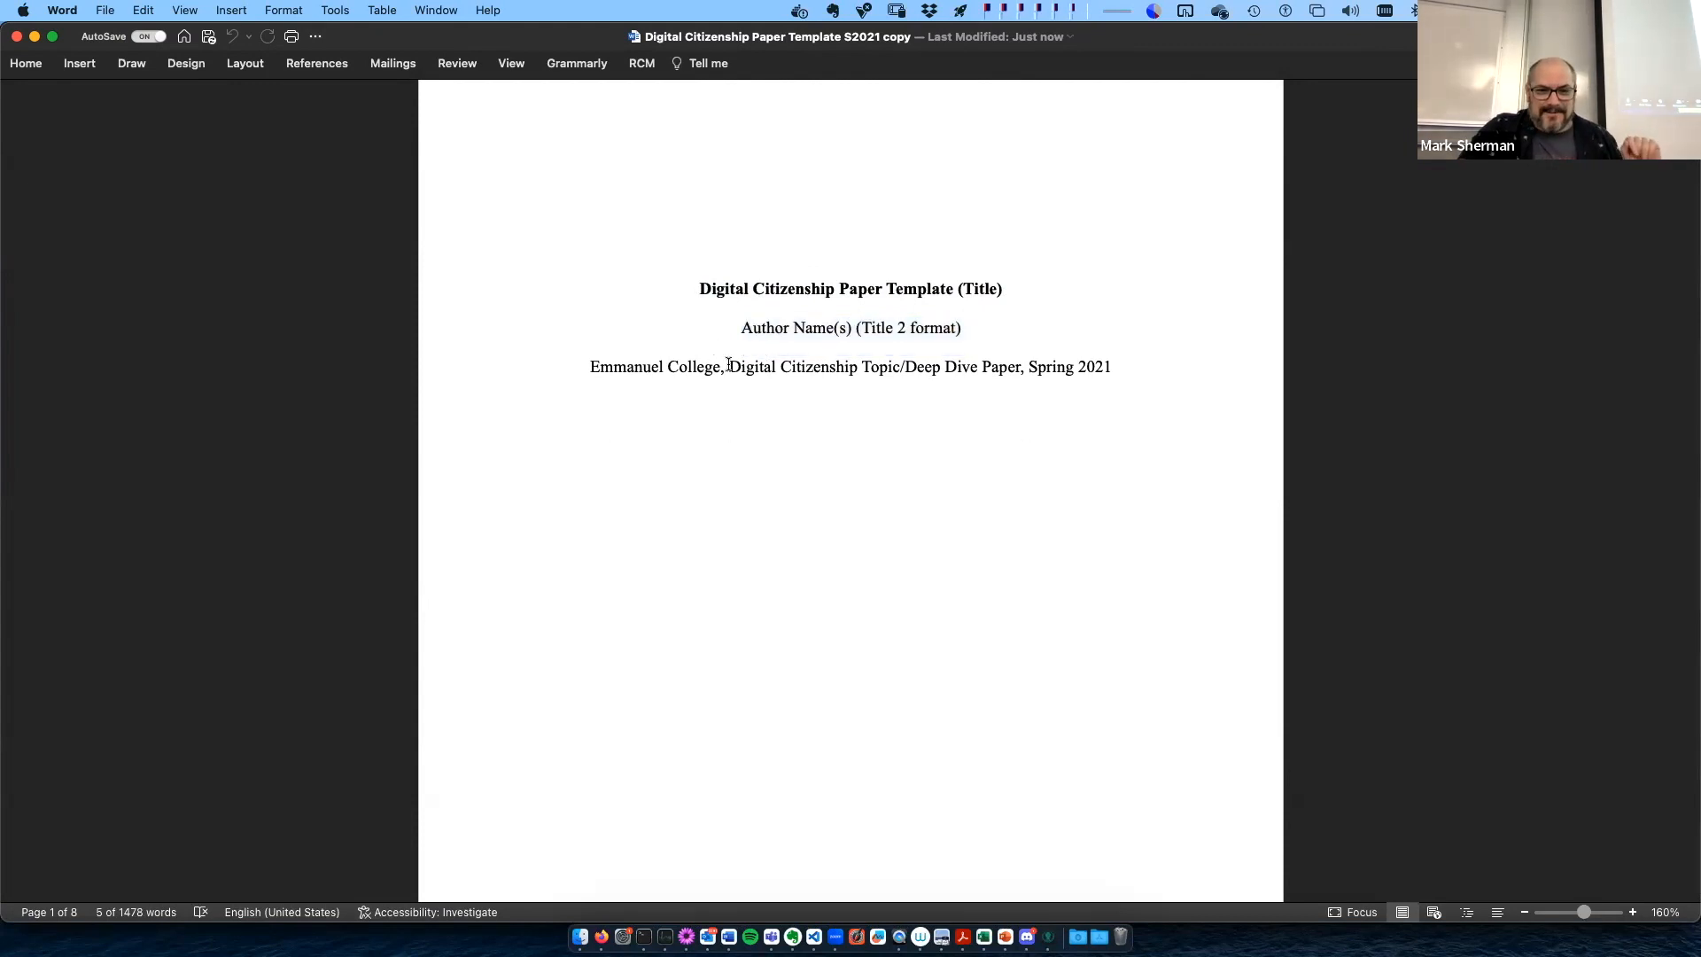
# - Remove "Topic/" from the title page's course line and change its year to 2023
pyautogui.moveTo(861, 366); pyautogui.dragTo(905, 368)
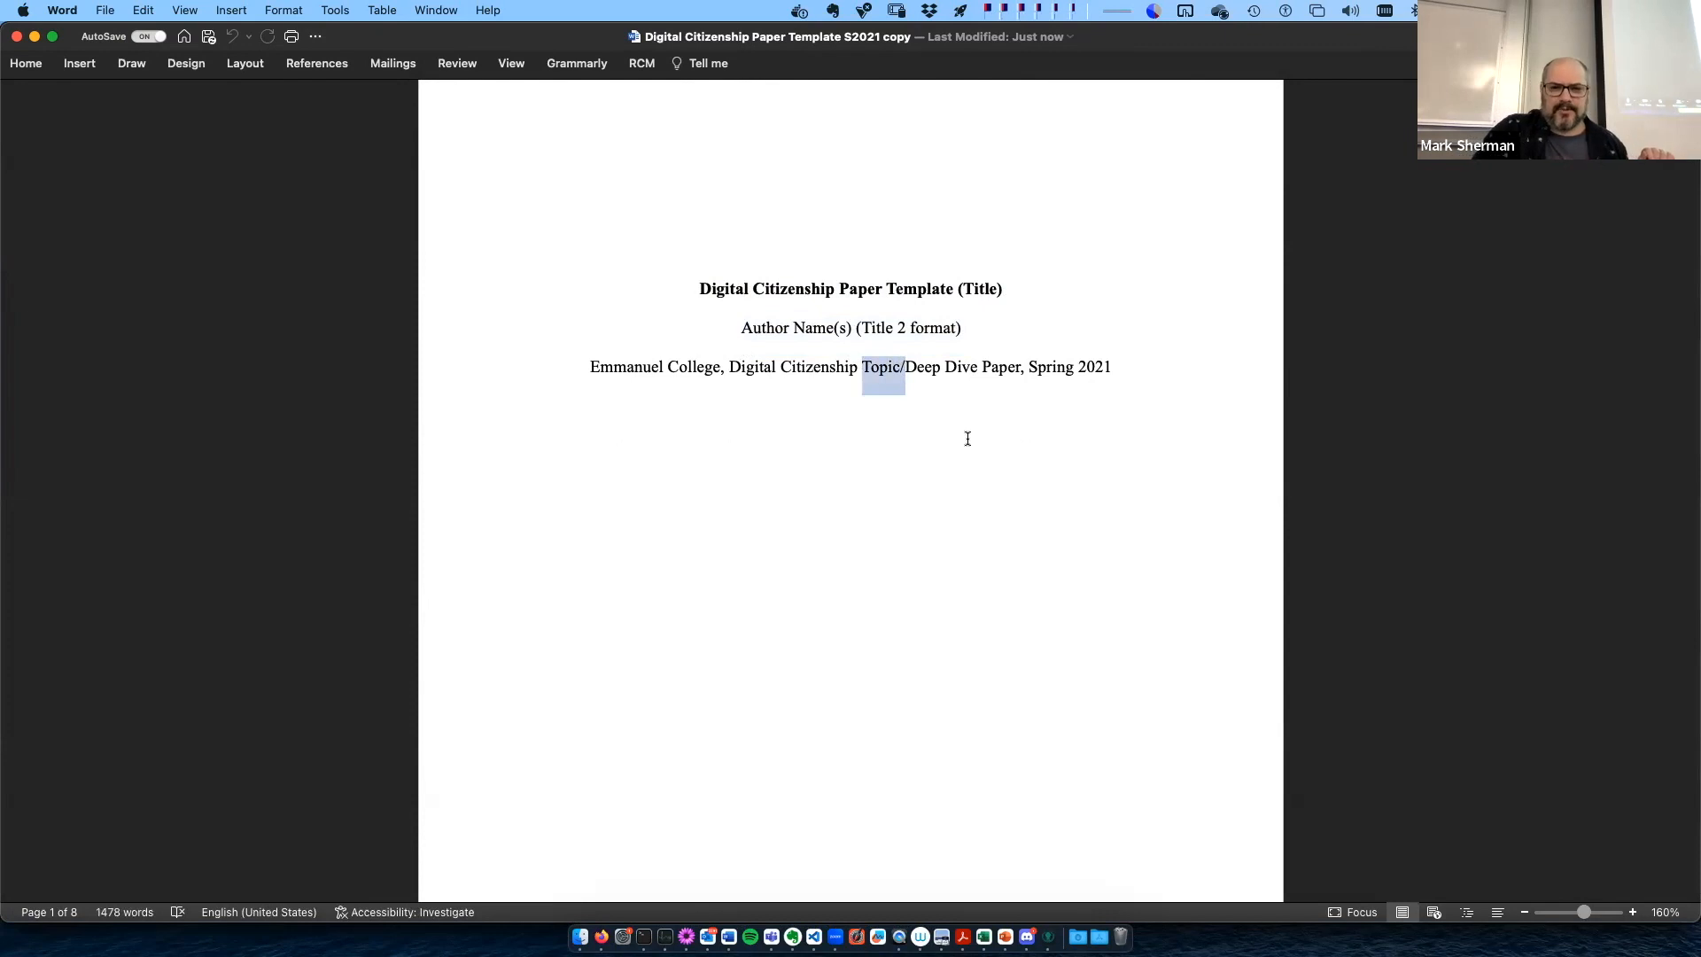
pyautogui.press('BackSpace')
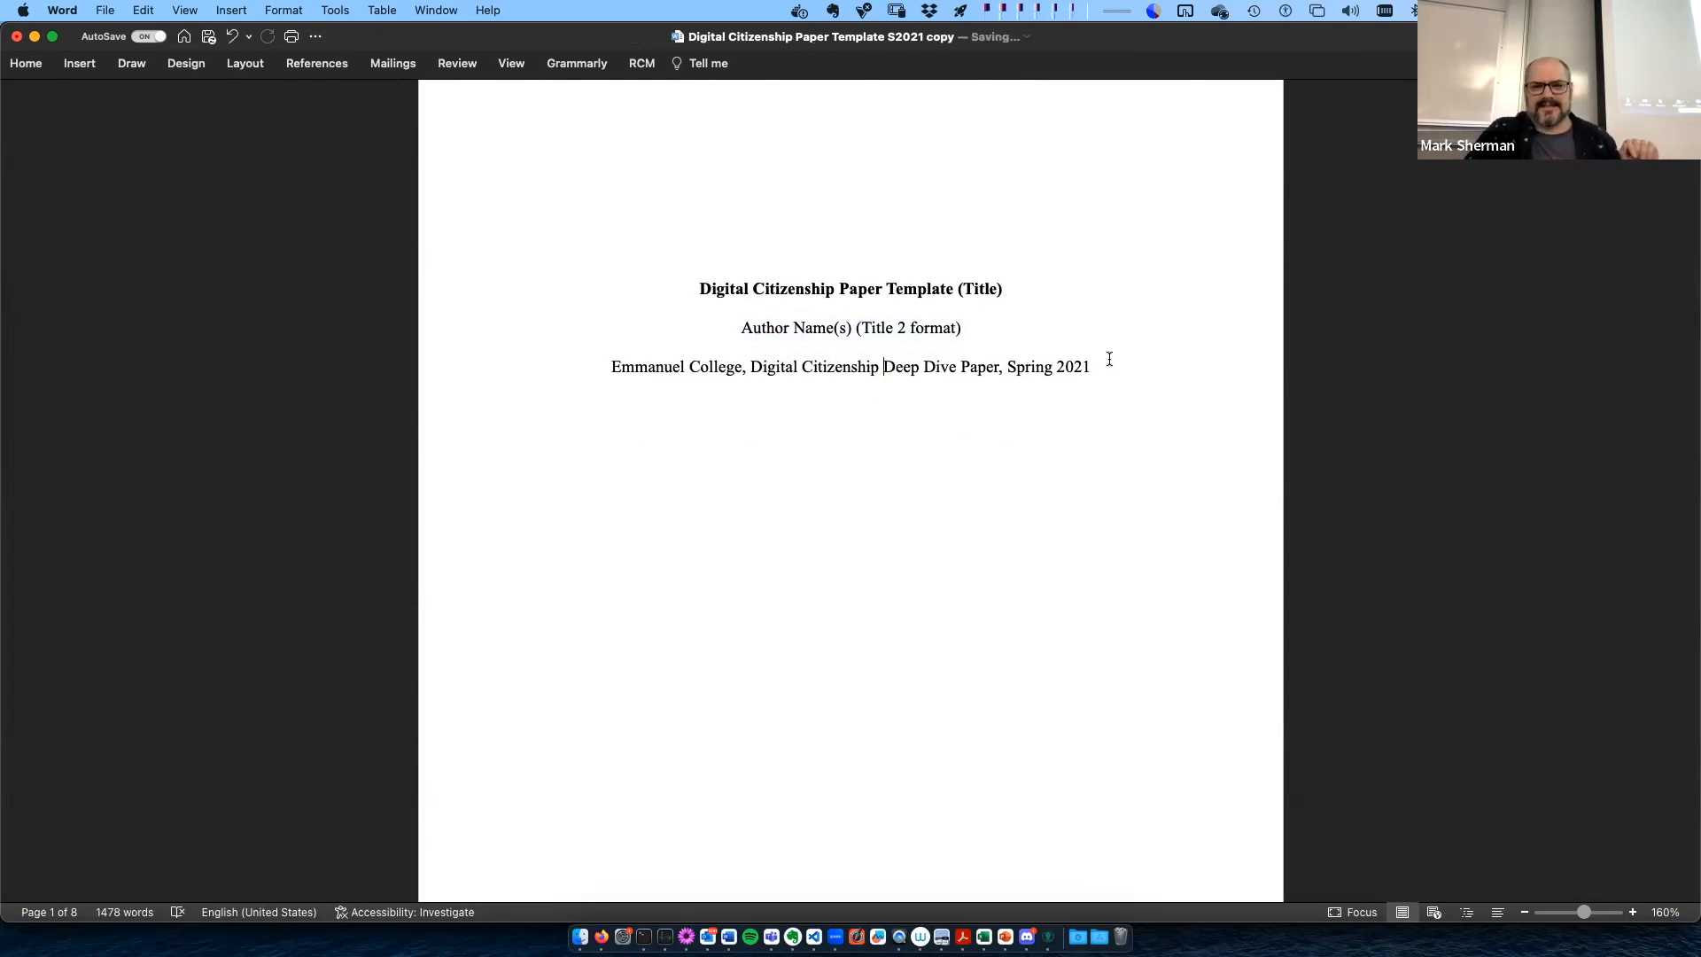
pyautogui.press('BackSpace')
pyautogui.write('3')
# - Replace the author placeholder line with the two authors' full names, adding "Ph.D." after the first one
pyautogui.moveTo(741, 326); pyautogui.dragTo(976, 326)
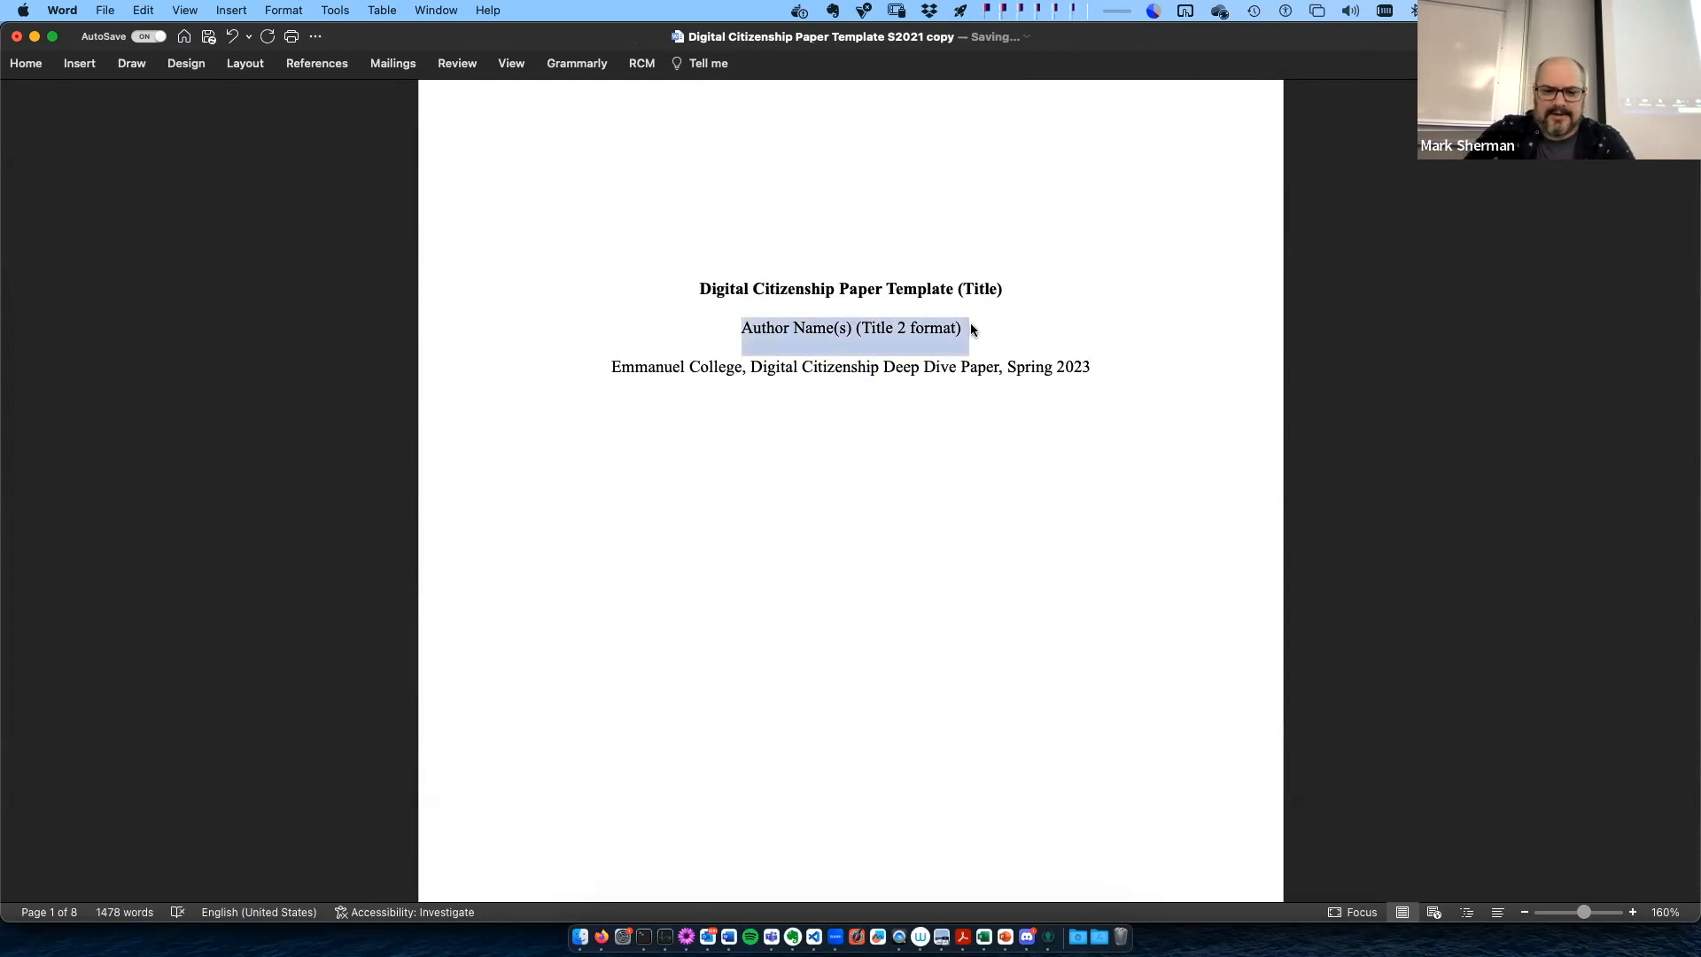
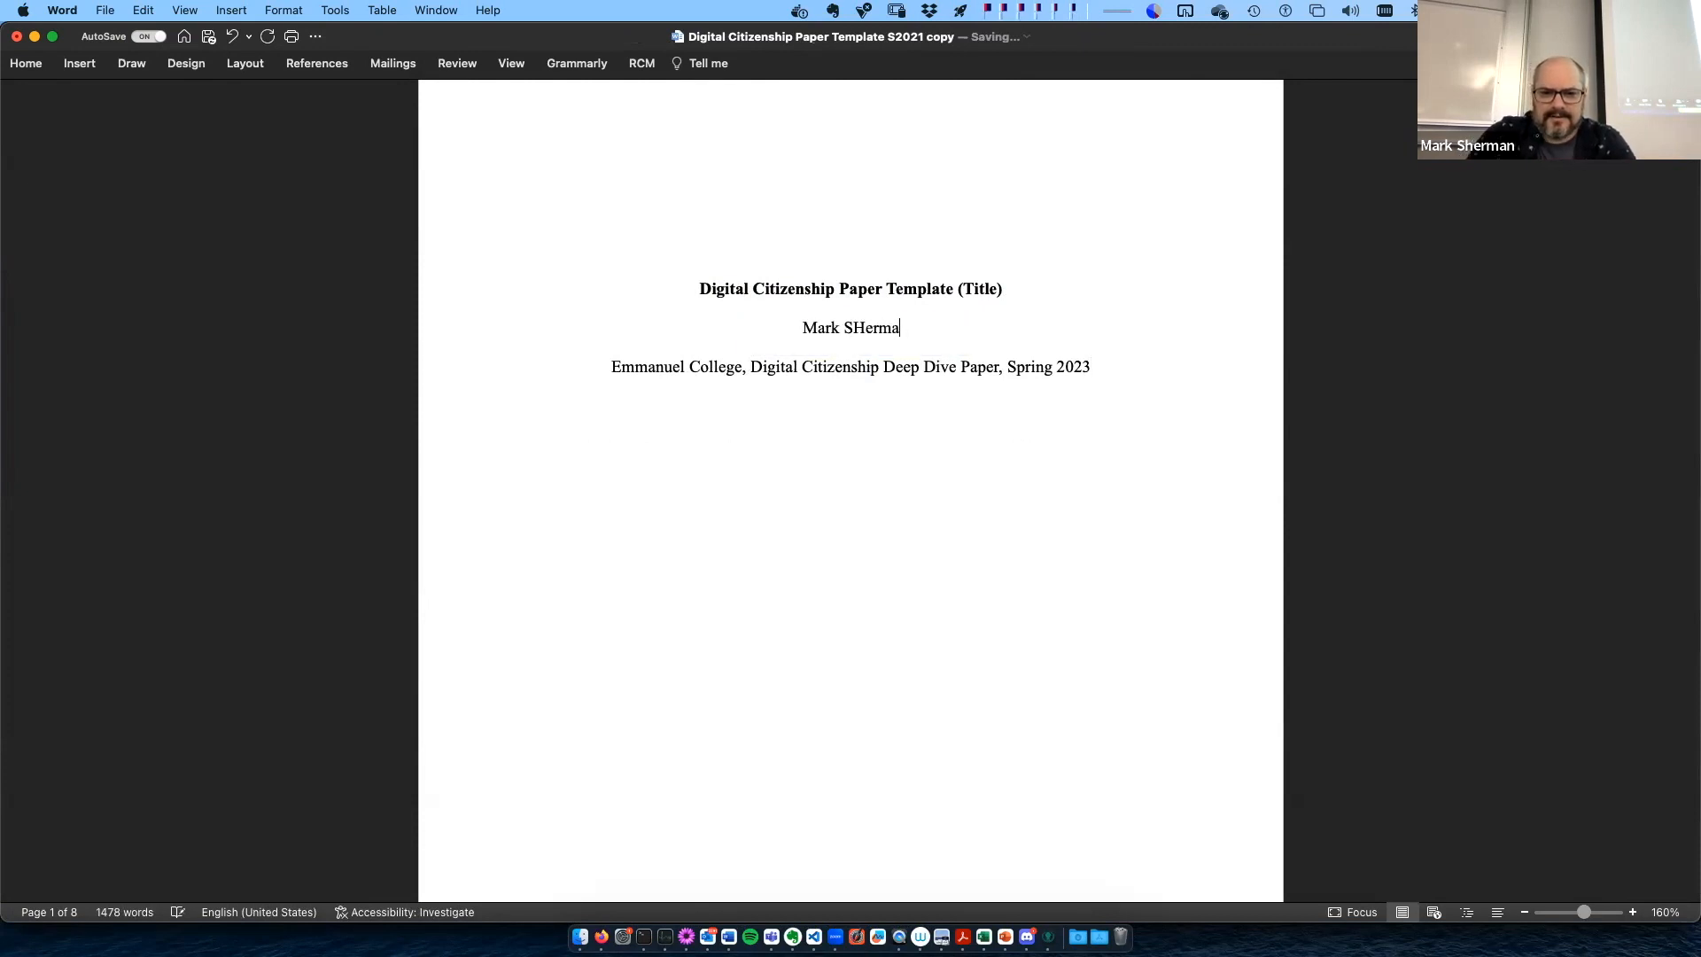
pyautogui.write('herman, Ph.dd')
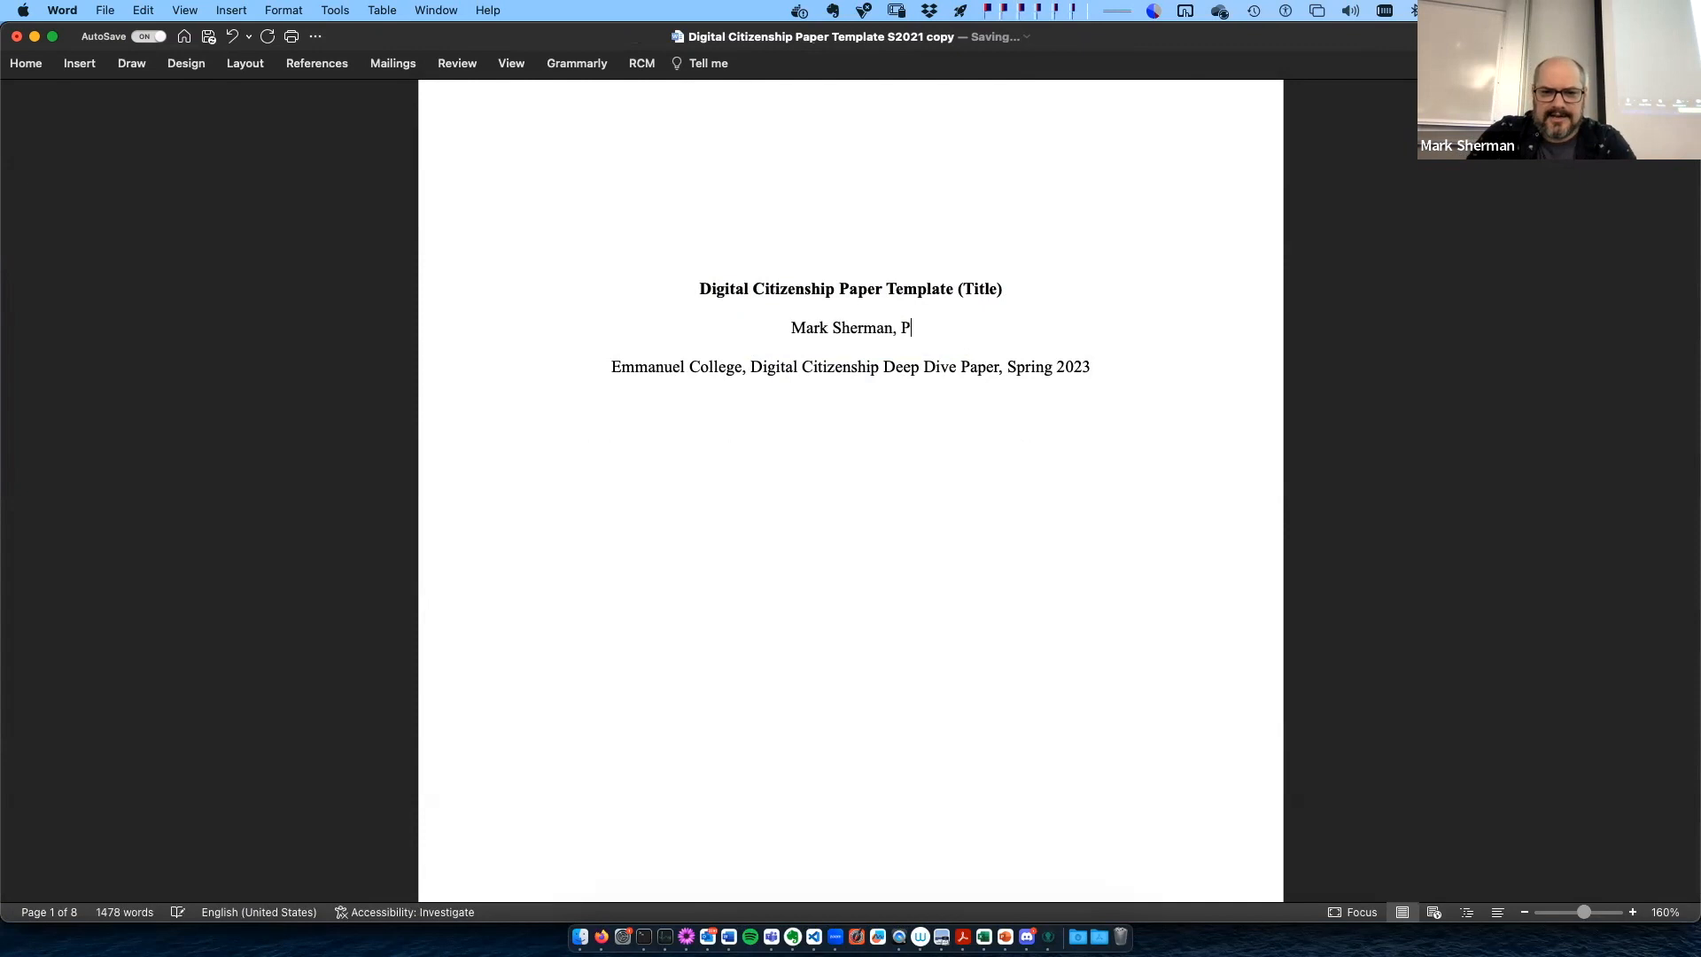
pyautogui.press('BackSpace')
pyautogui.press('BackSpace')
pyautogui.write('D')
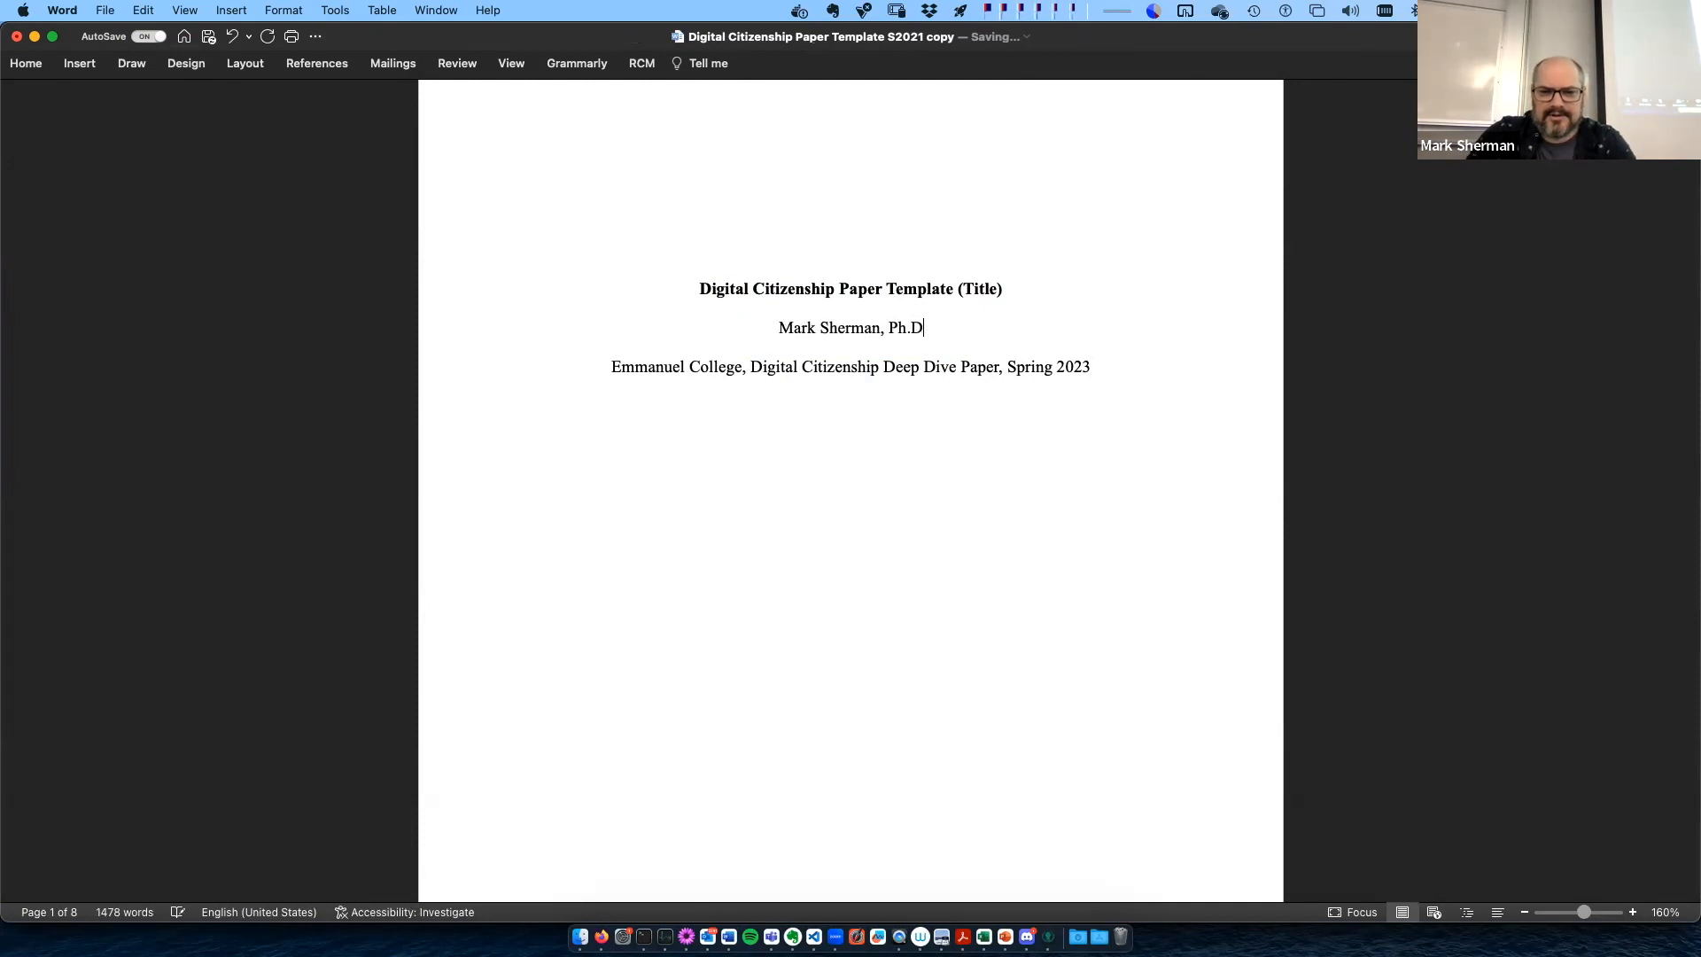
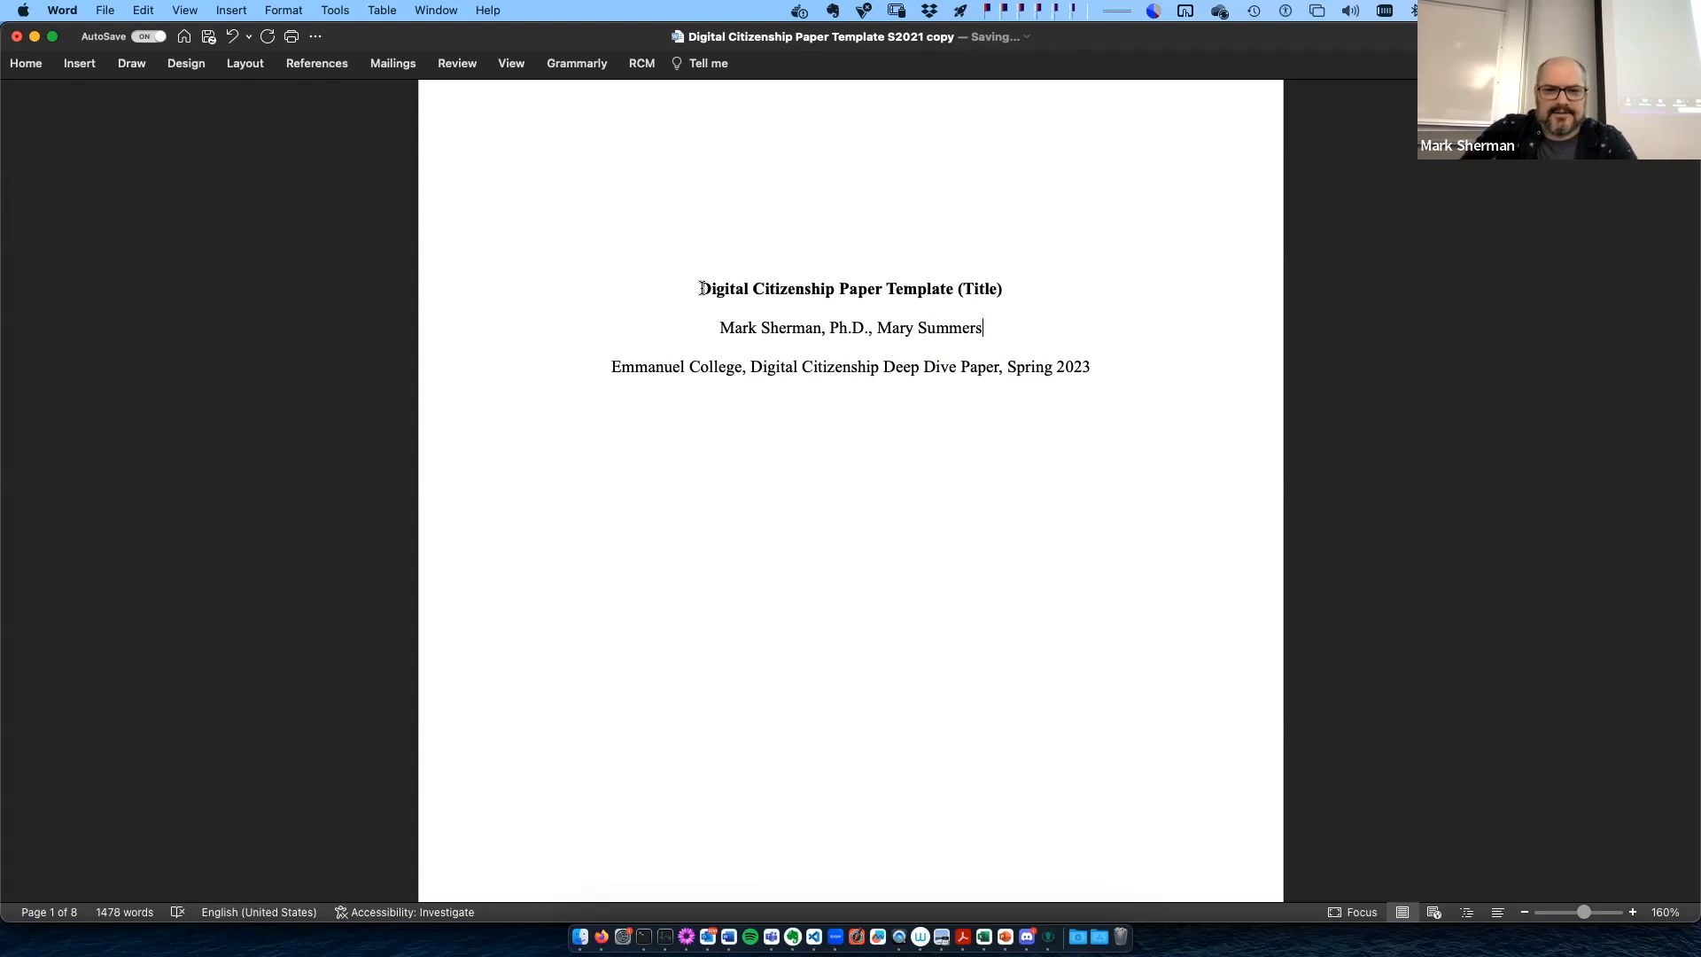
# - Replace the paper's title with "Blockchain for Biotech: Ethical Implications"
pyautogui.moveTo(700, 289); pyautogui.dragTo(1001, 289)
pyautogui.press('BackSpace')
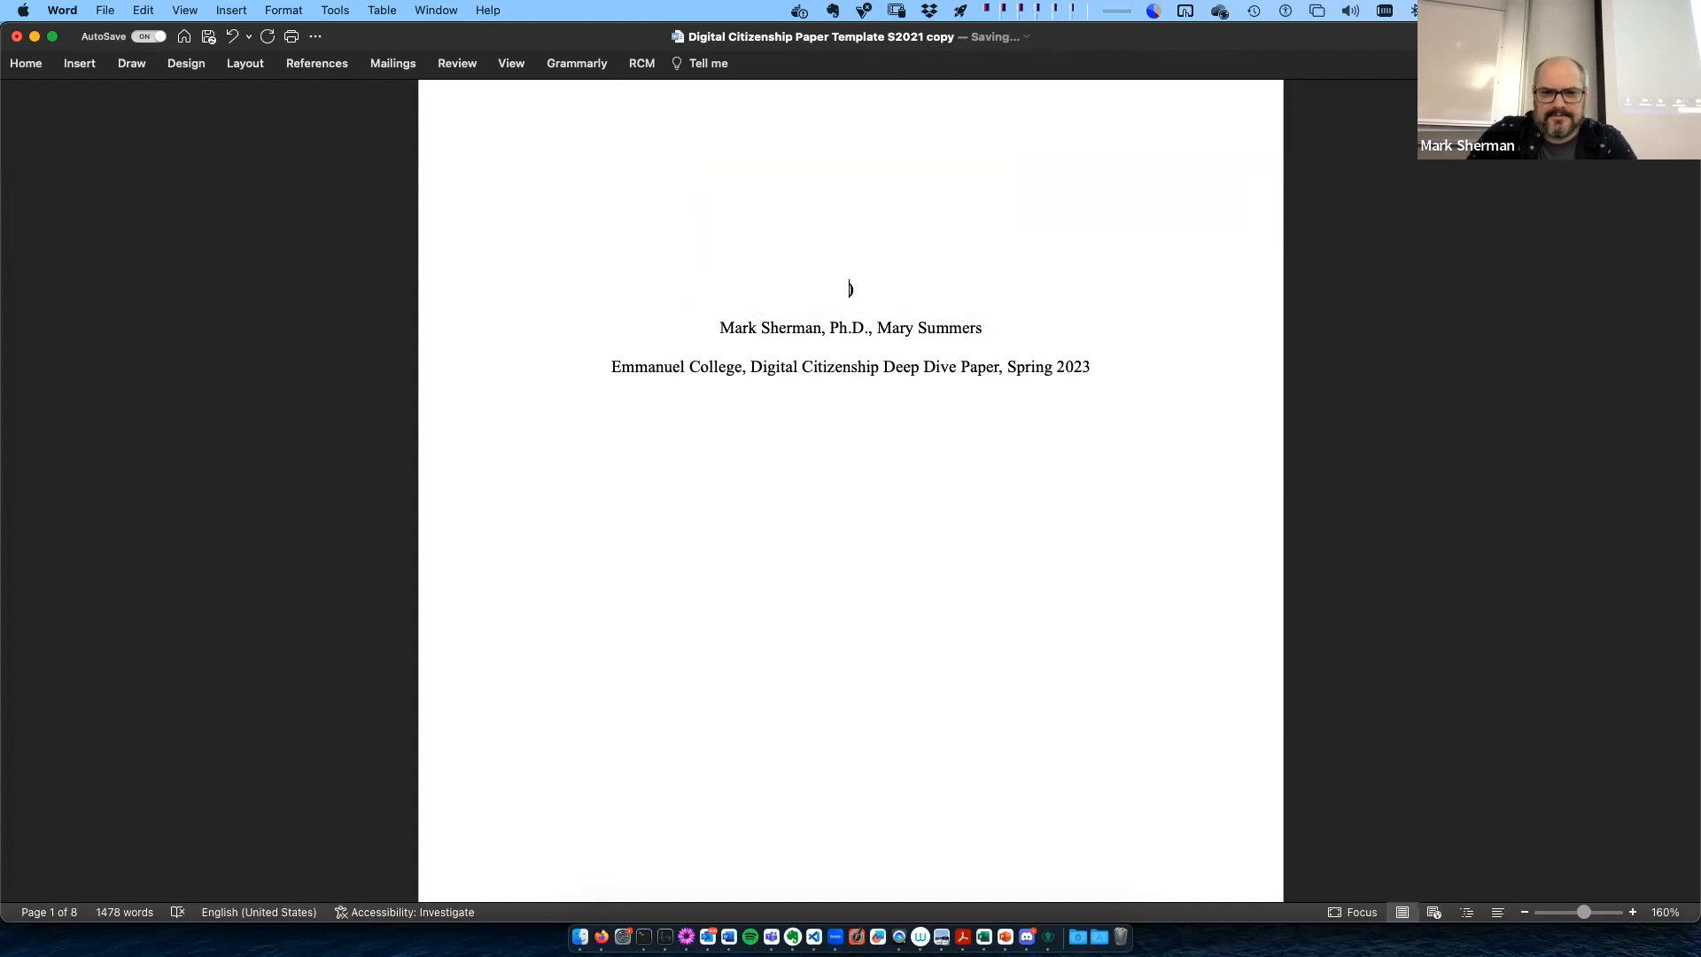
pyautogui.write('Blockchain for Biotech: Ethical Implications')
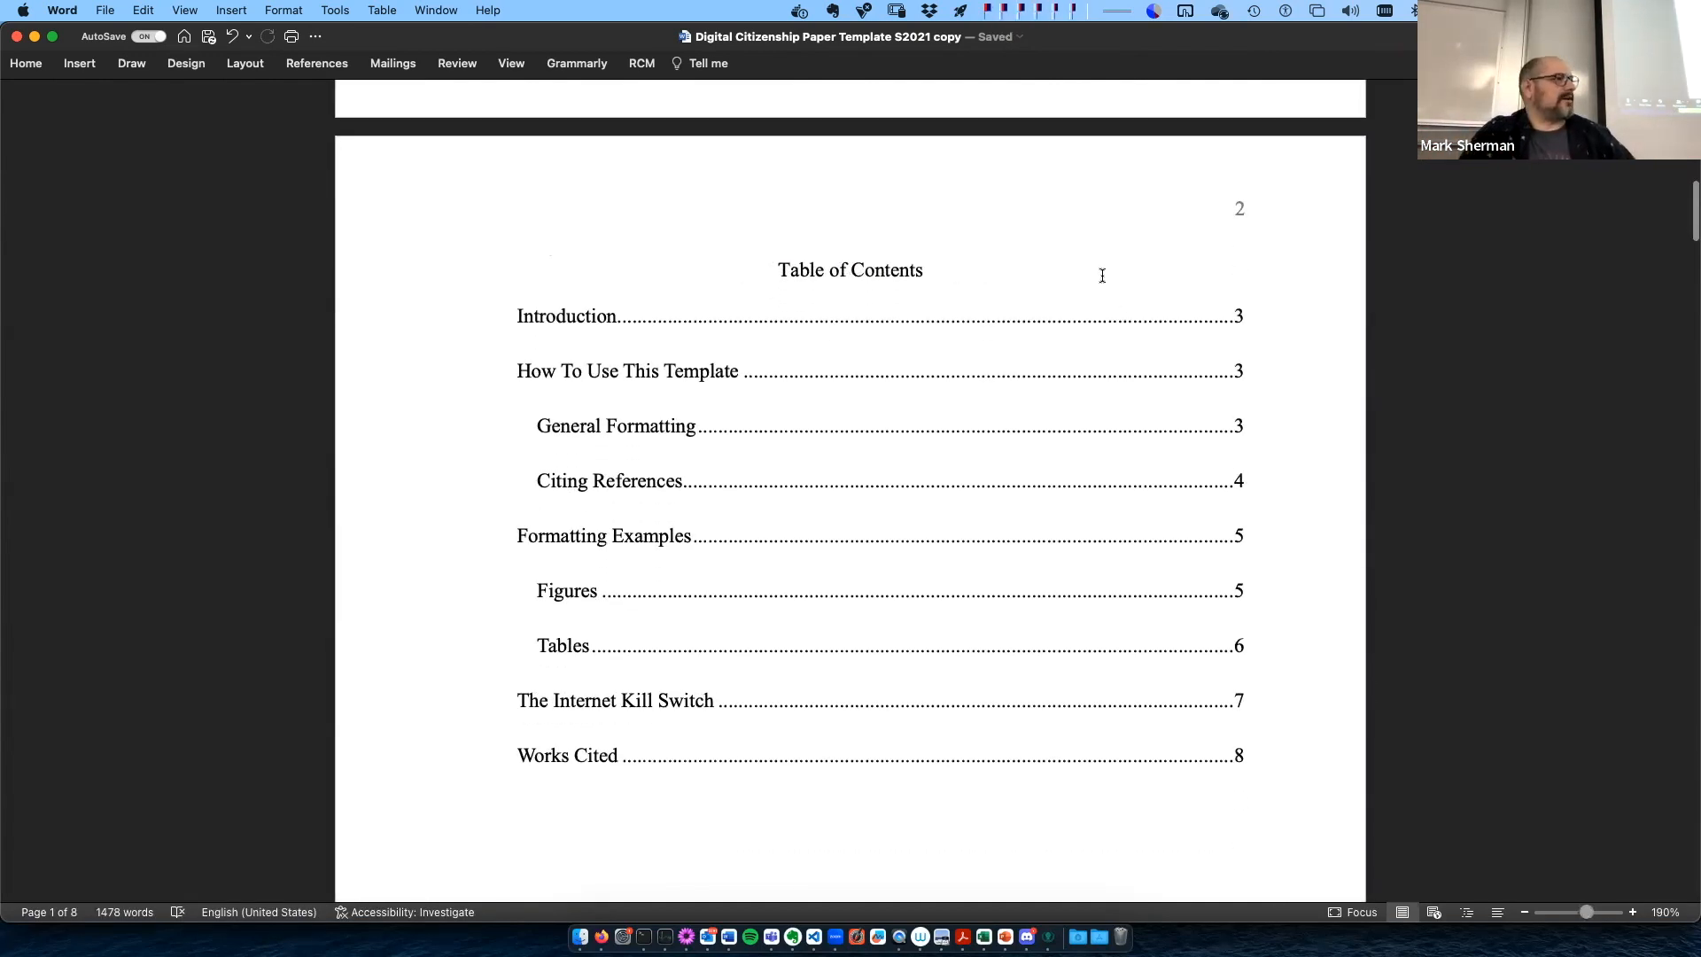
# - Update the entire table of contents on page 2, not just its page numbers
pyautogui.click(985, 270)
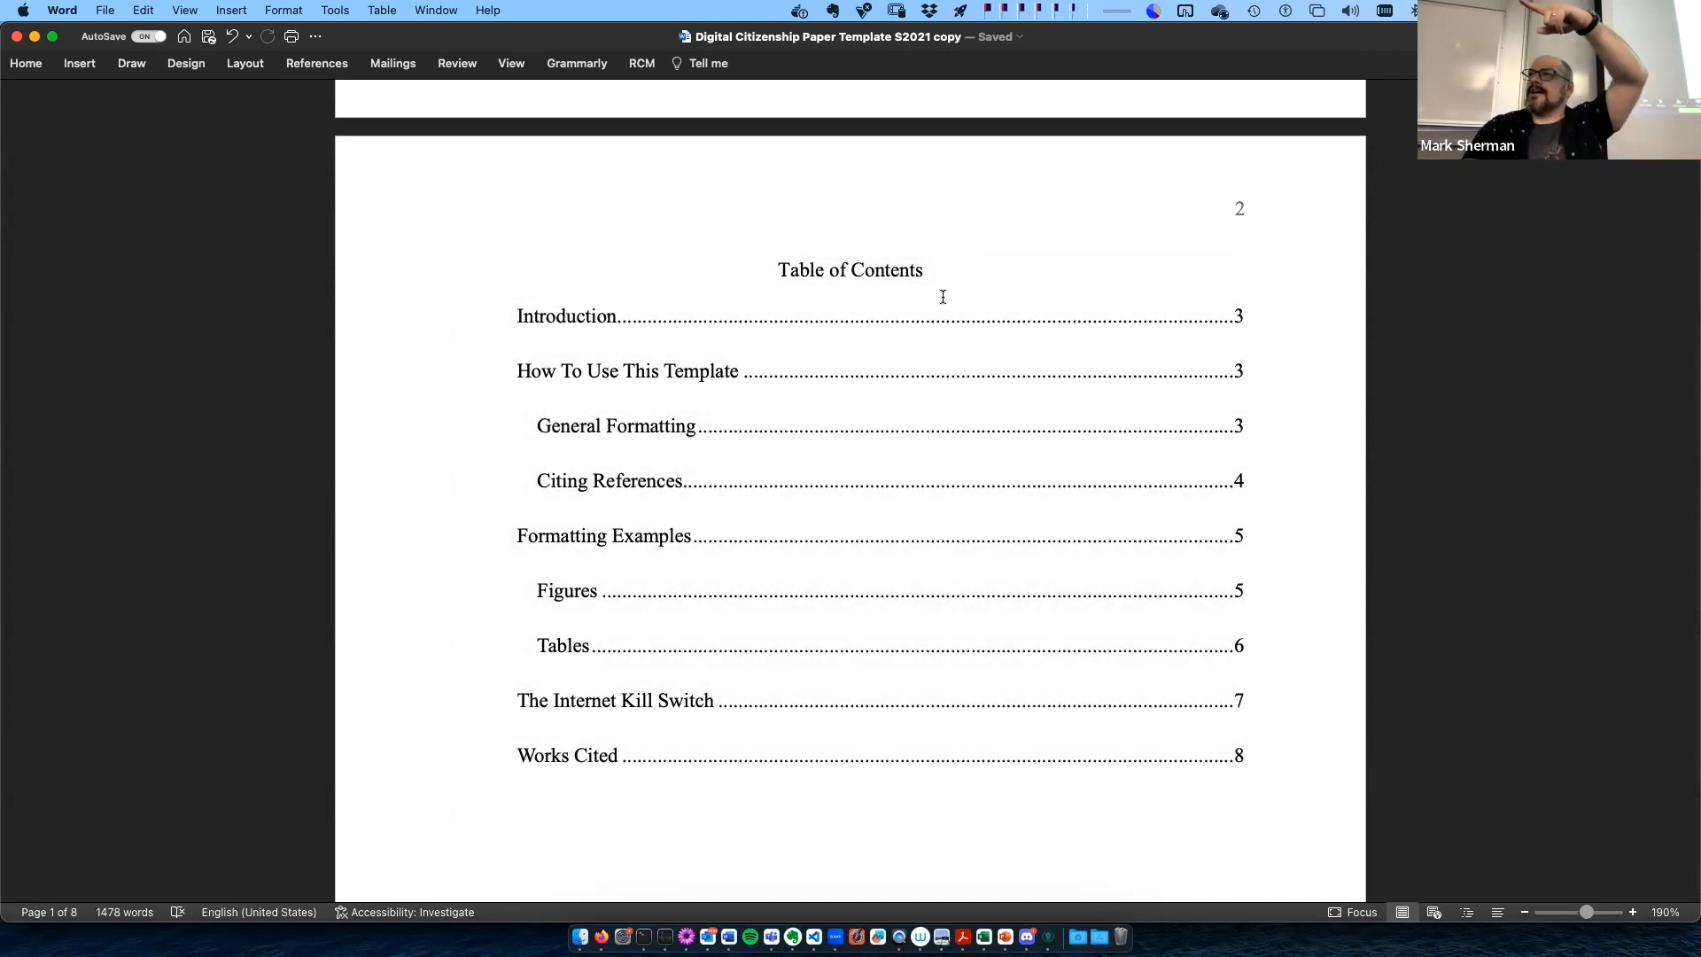
pyautogui.click(781, 269)
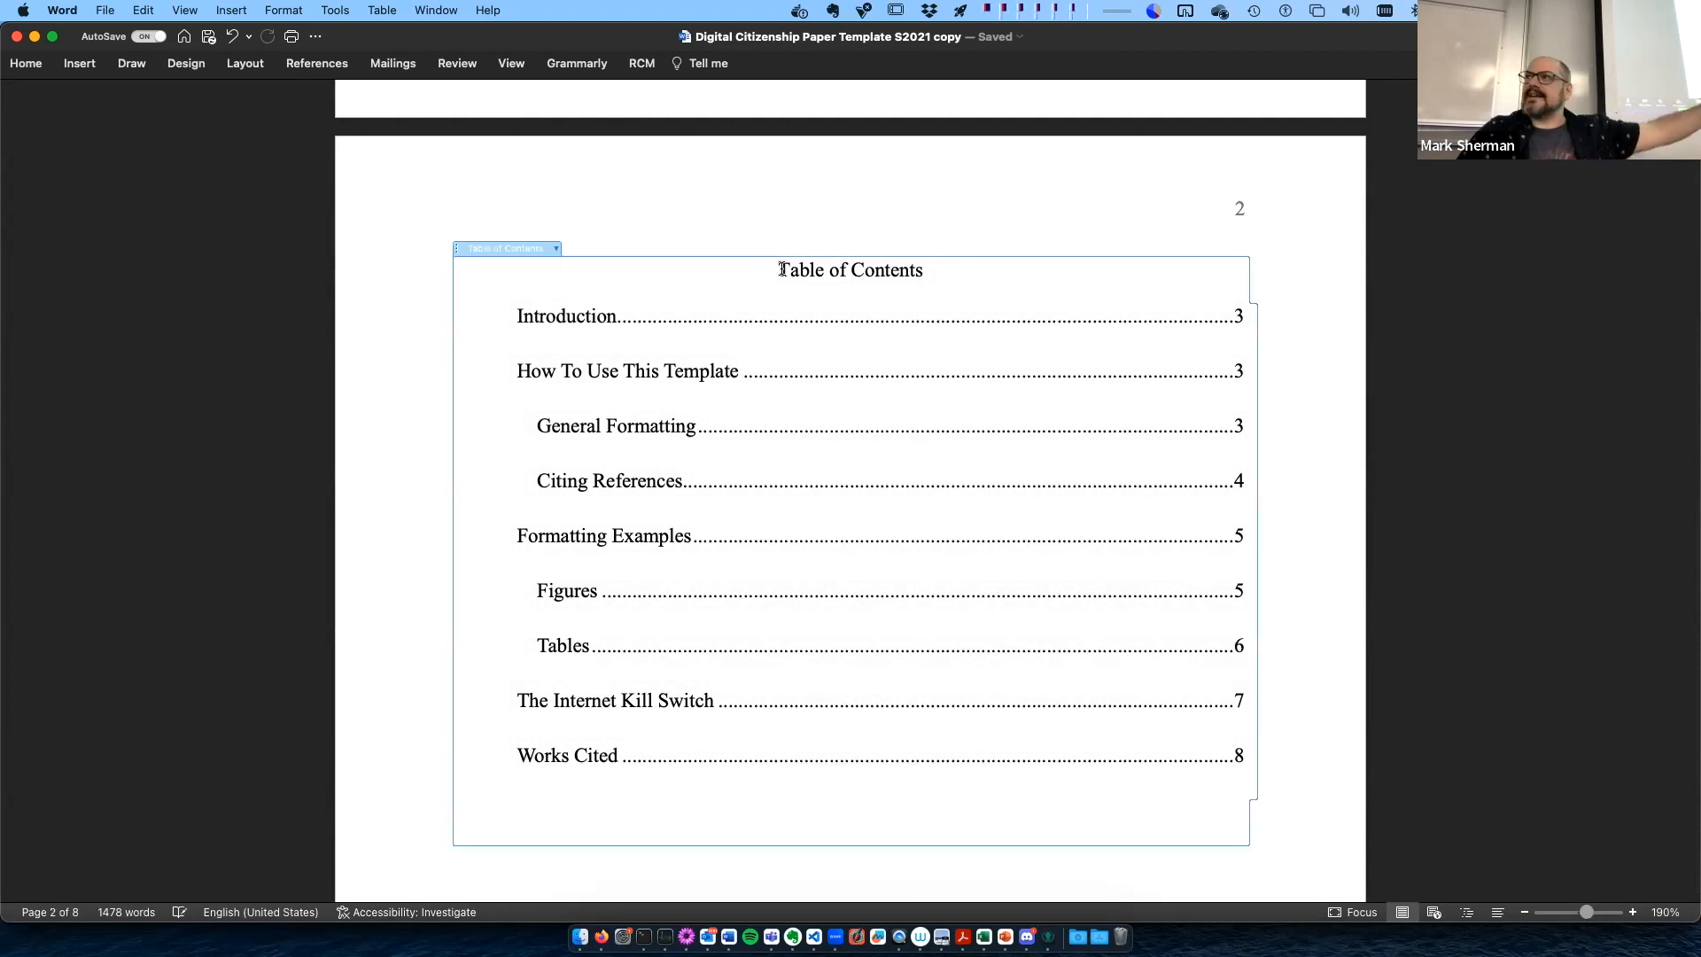
pyautogui.click(556, 249)
pyautogui.click(614, 269)
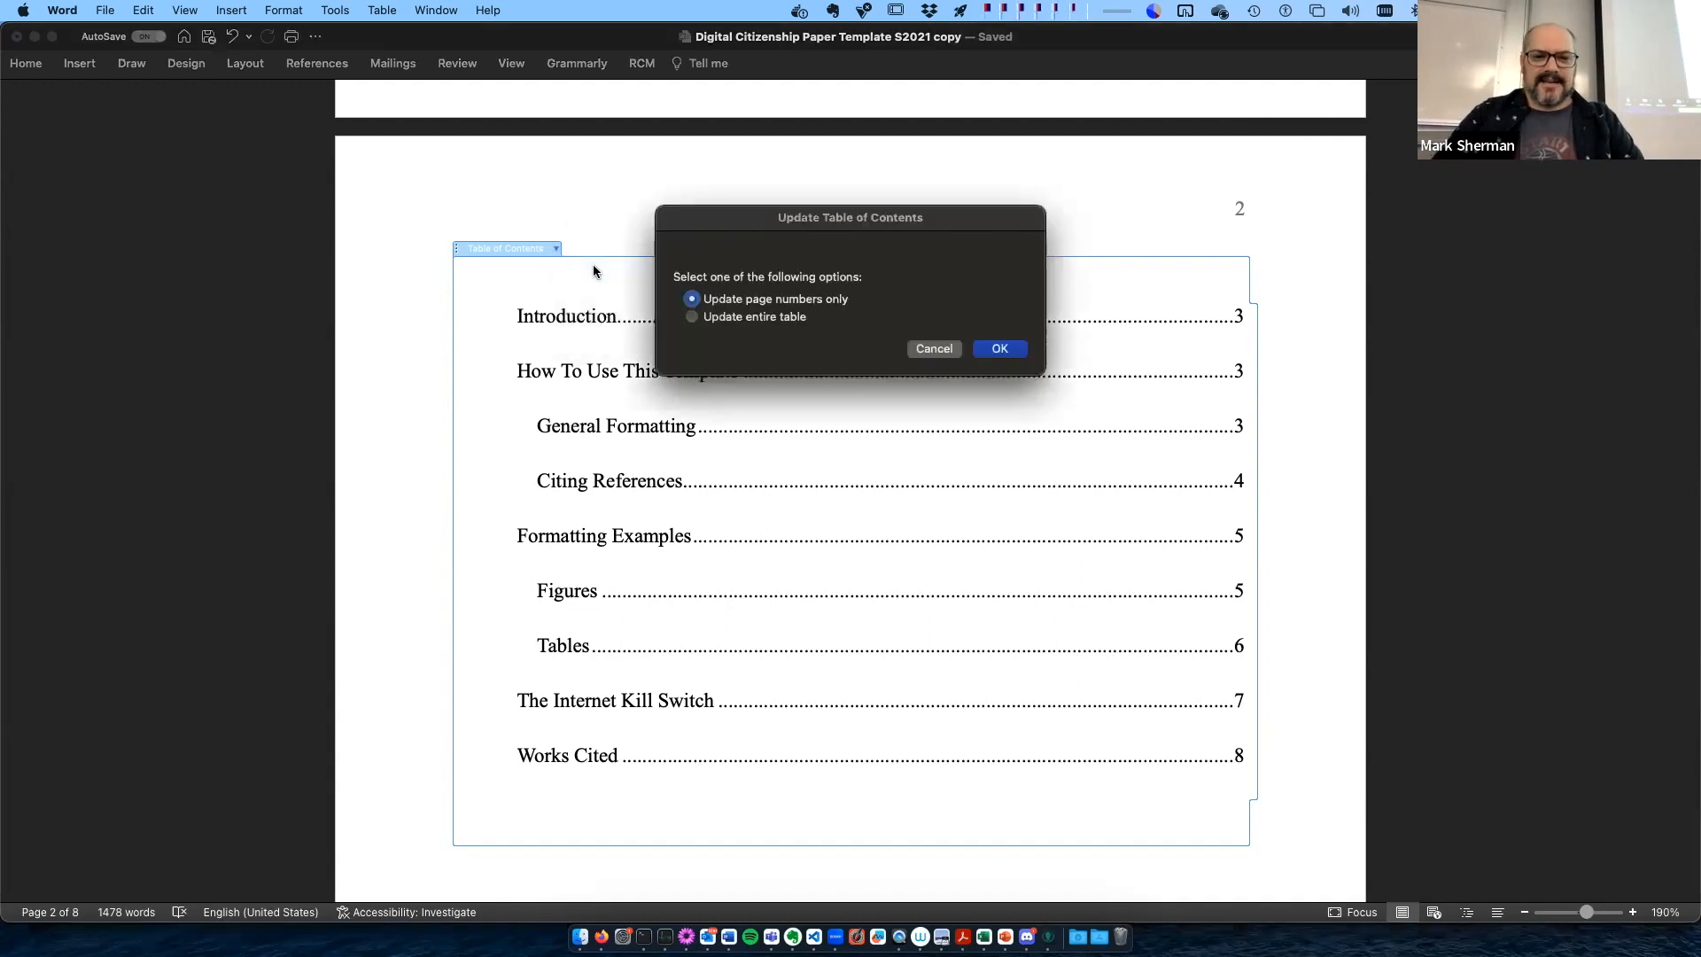
pyautogui.click(692, 317)
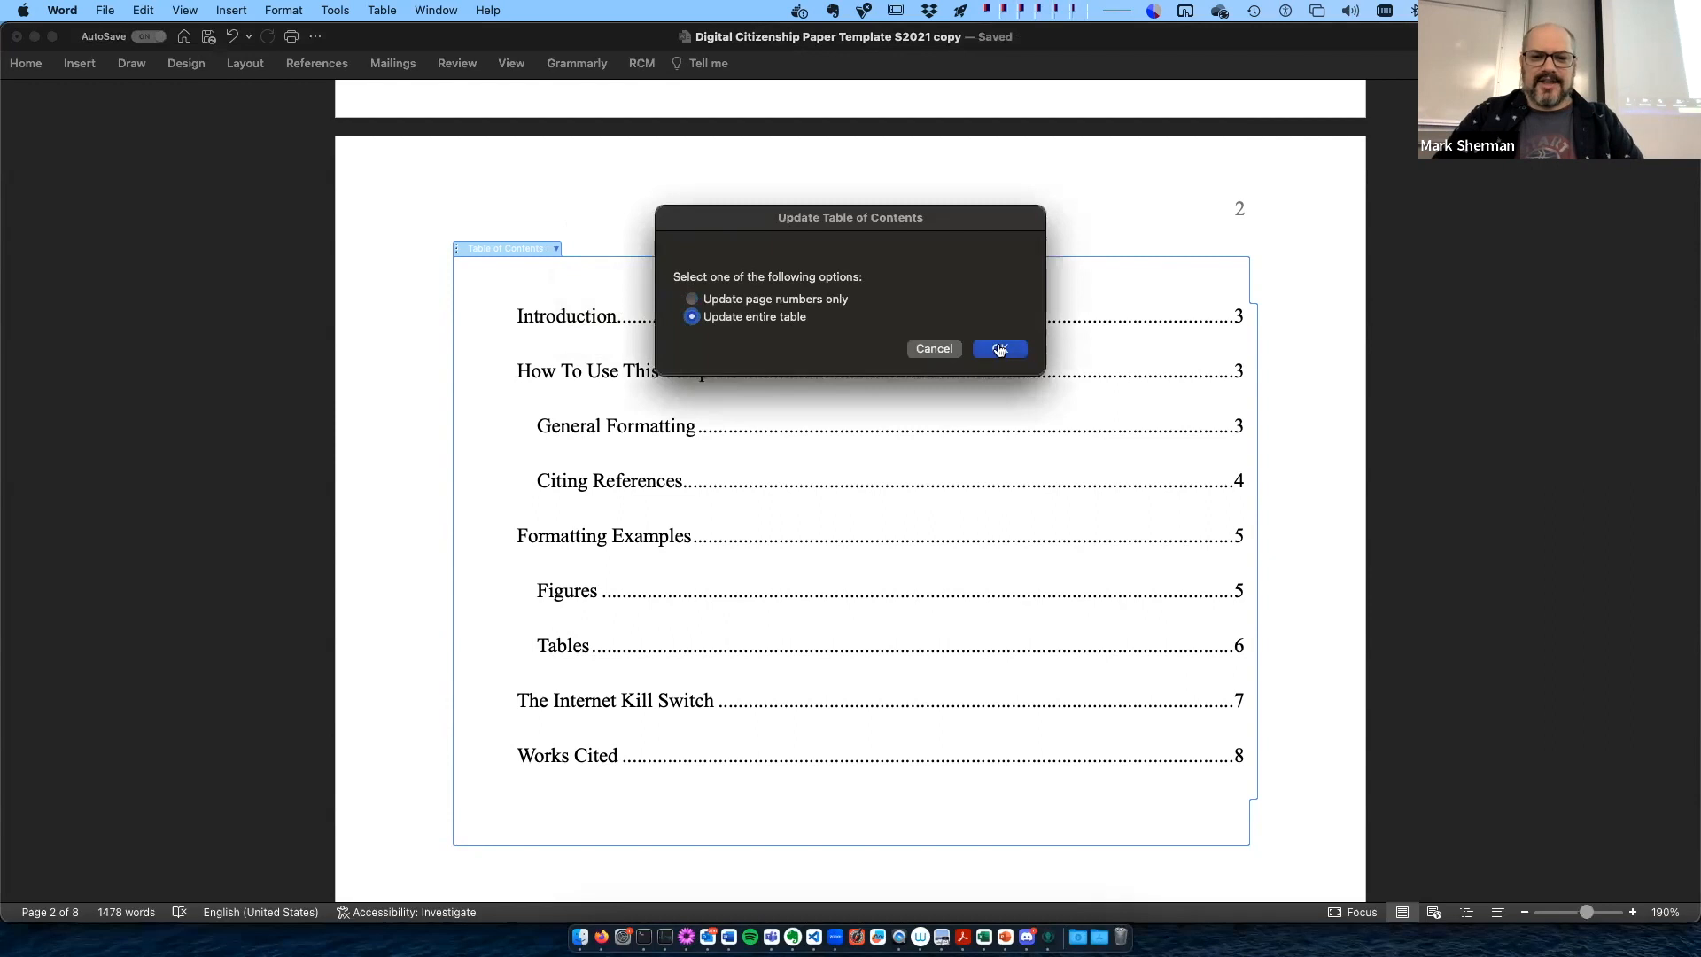
pyautogui.click(999, 348)
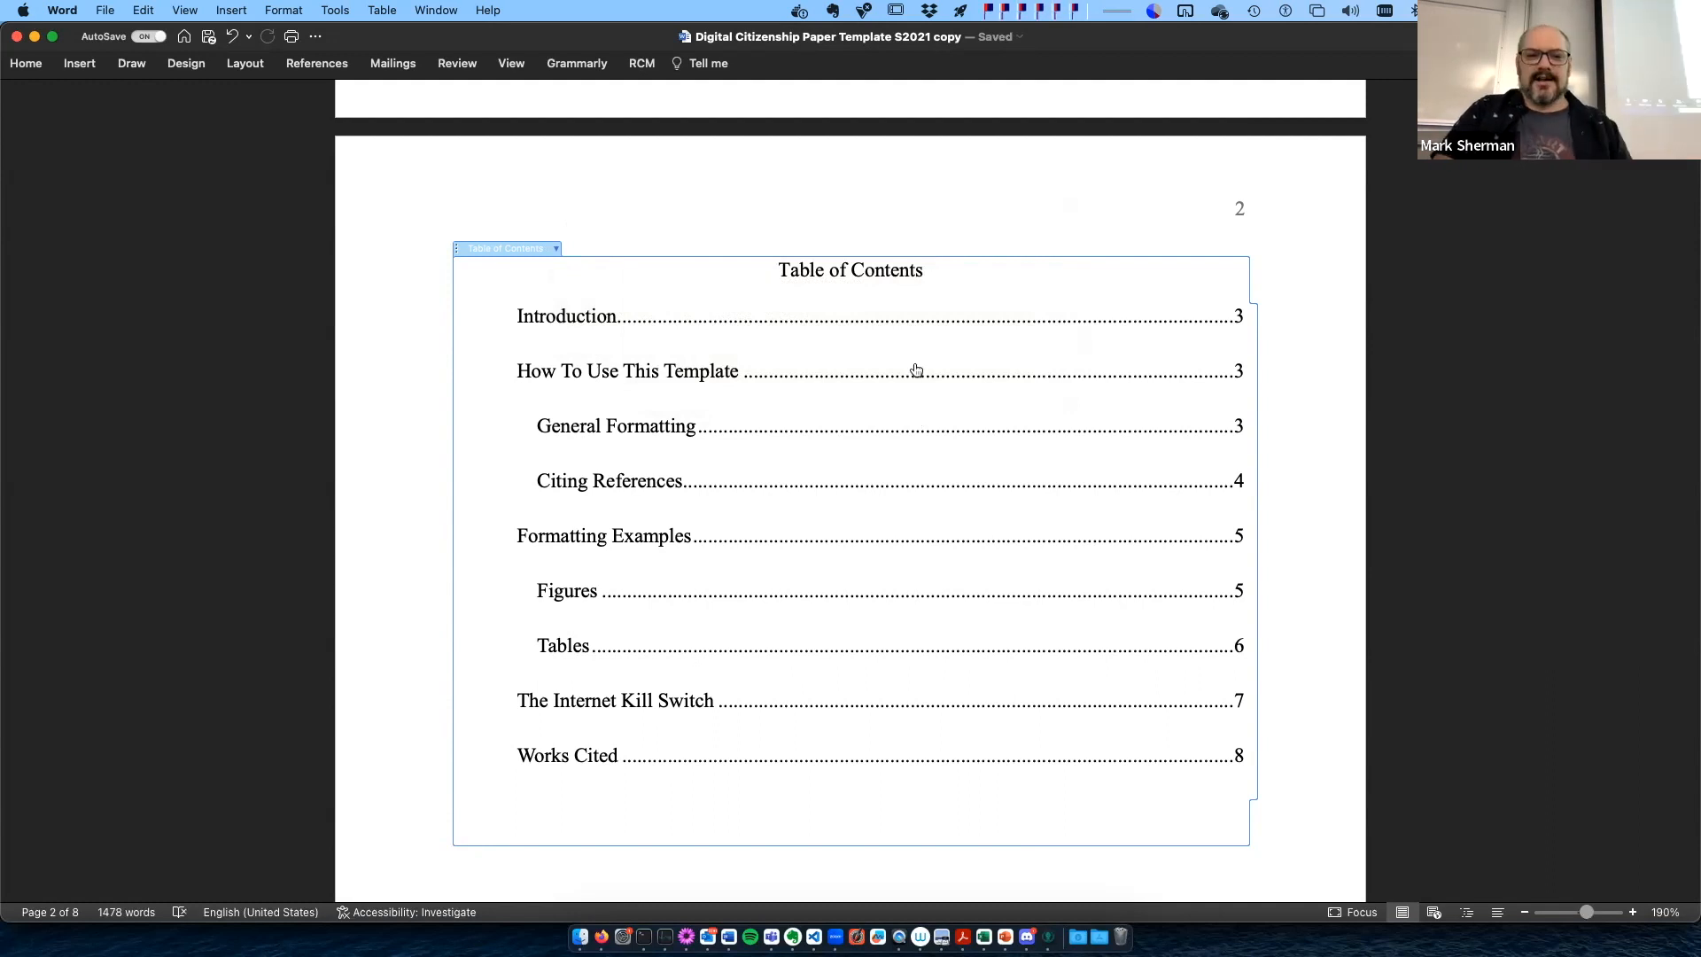
# - Look over the table of contents, from its heading down to the last entry, and continue to the Introduction section
pyautogui.scroll(-1, 917, 370)
pyautogui.click(925, 229)
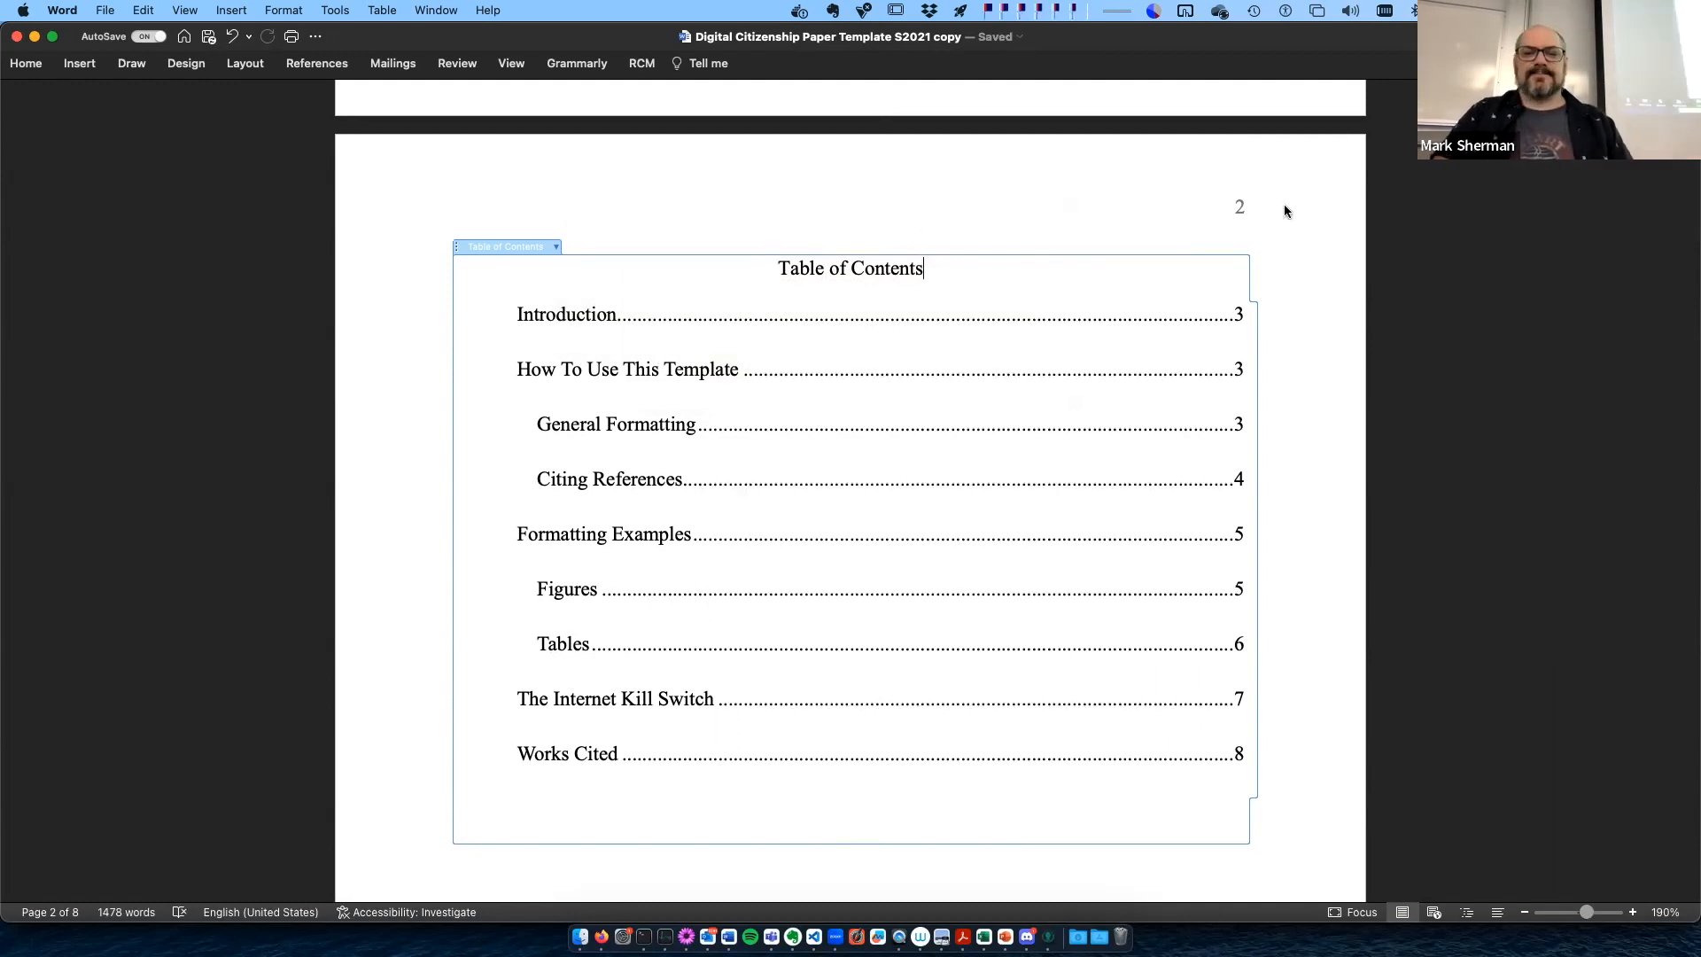
pyautogui.click(415, 272)
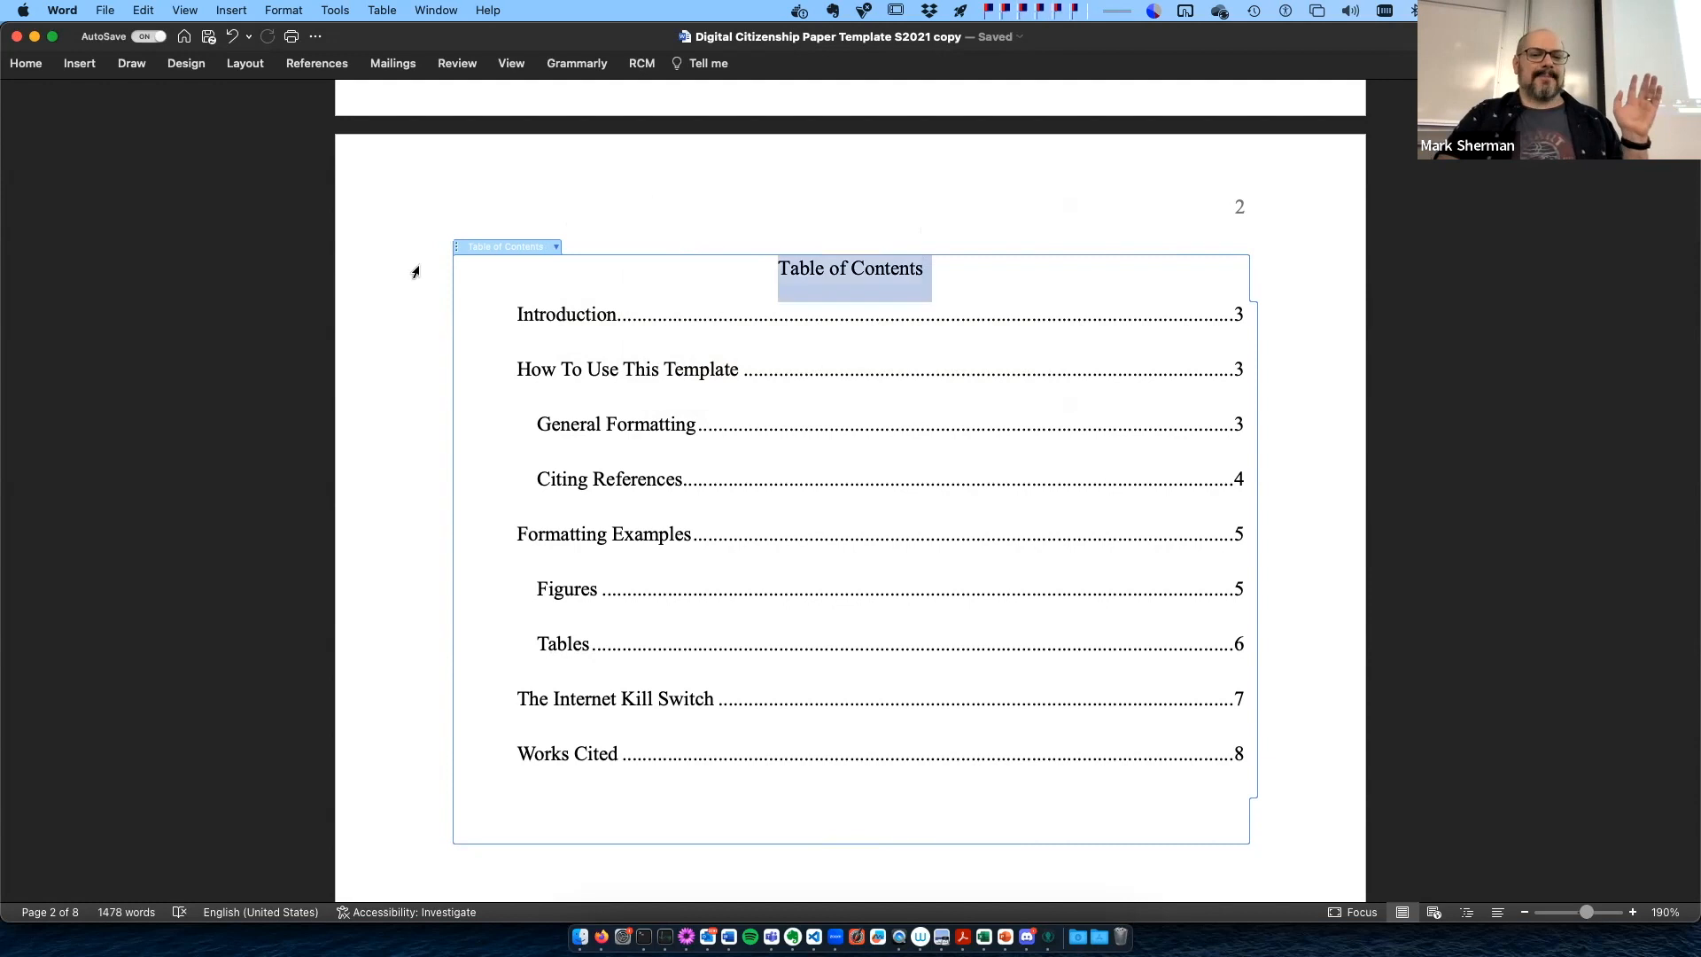
pyautogui.click(572, 196)
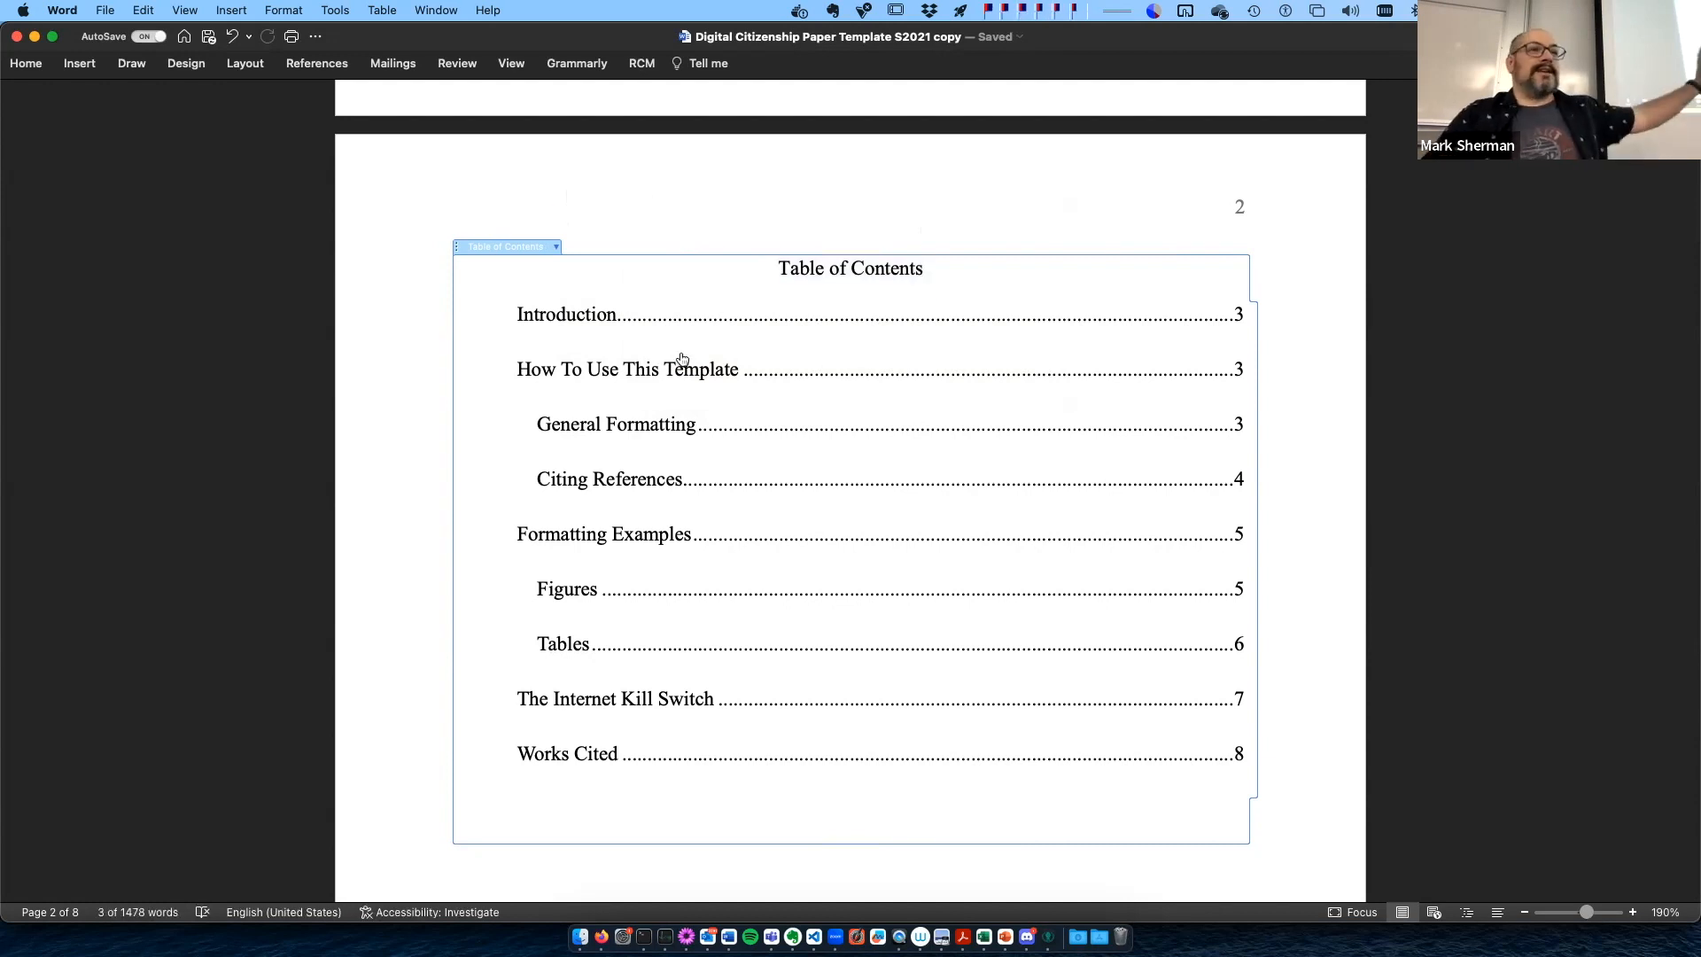
pyautogui.scroll(-3, 668, 391)
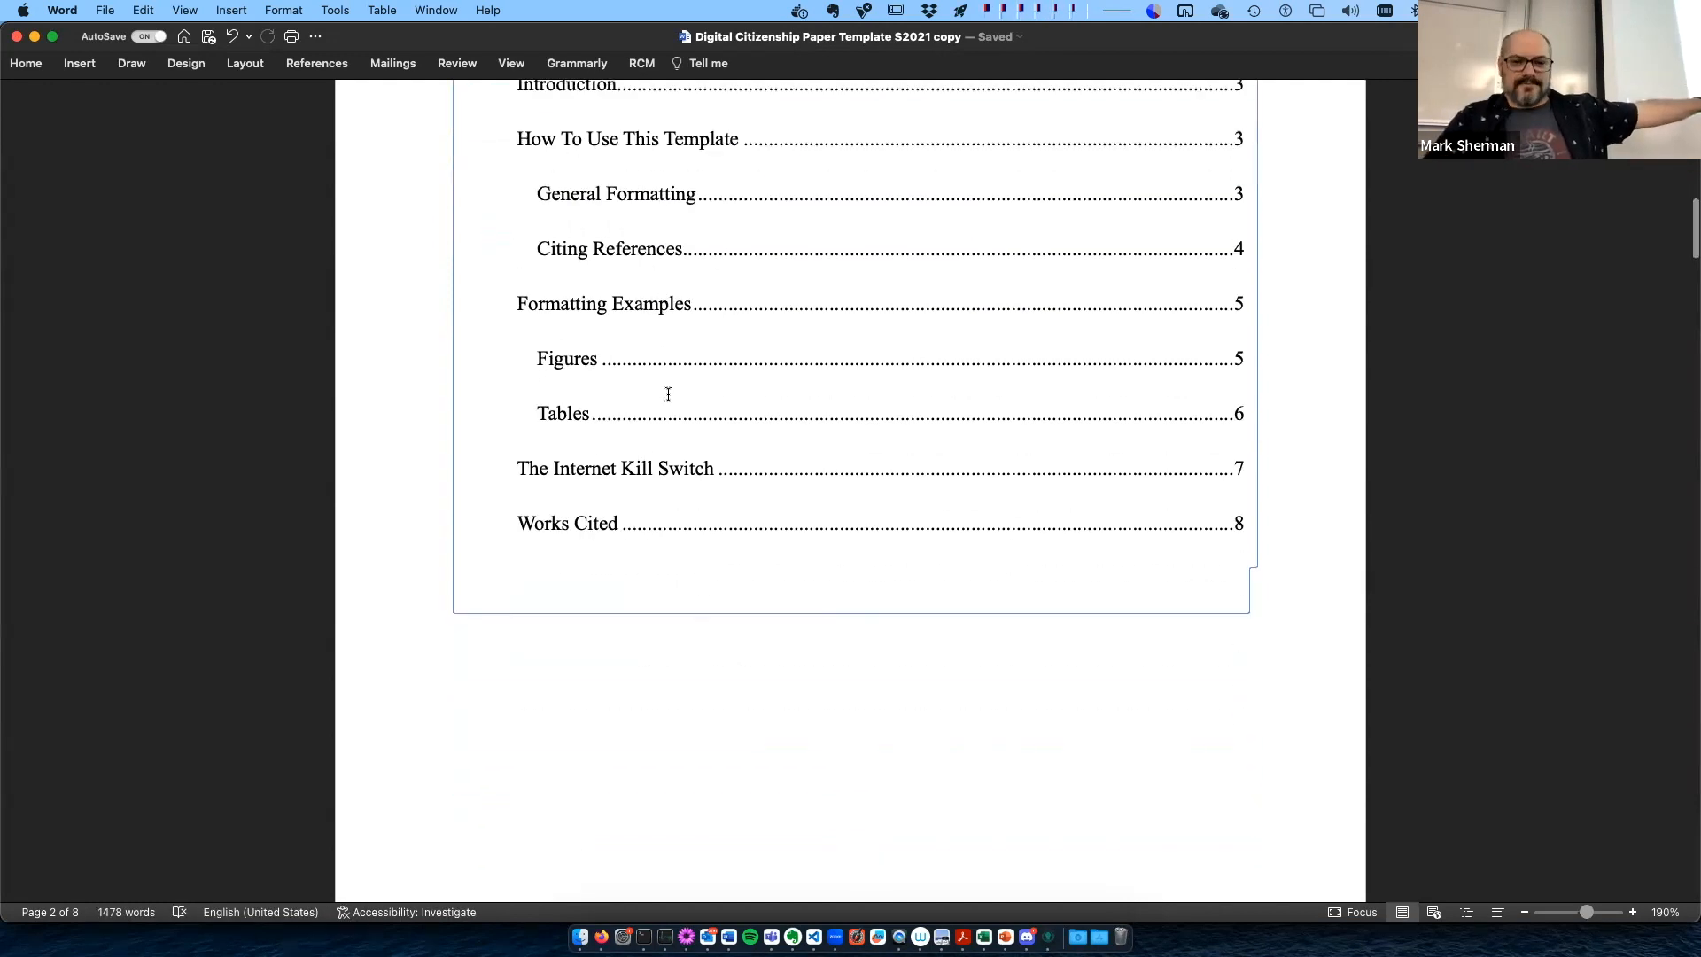
pyautogui.scroll(-10, 668, 394)
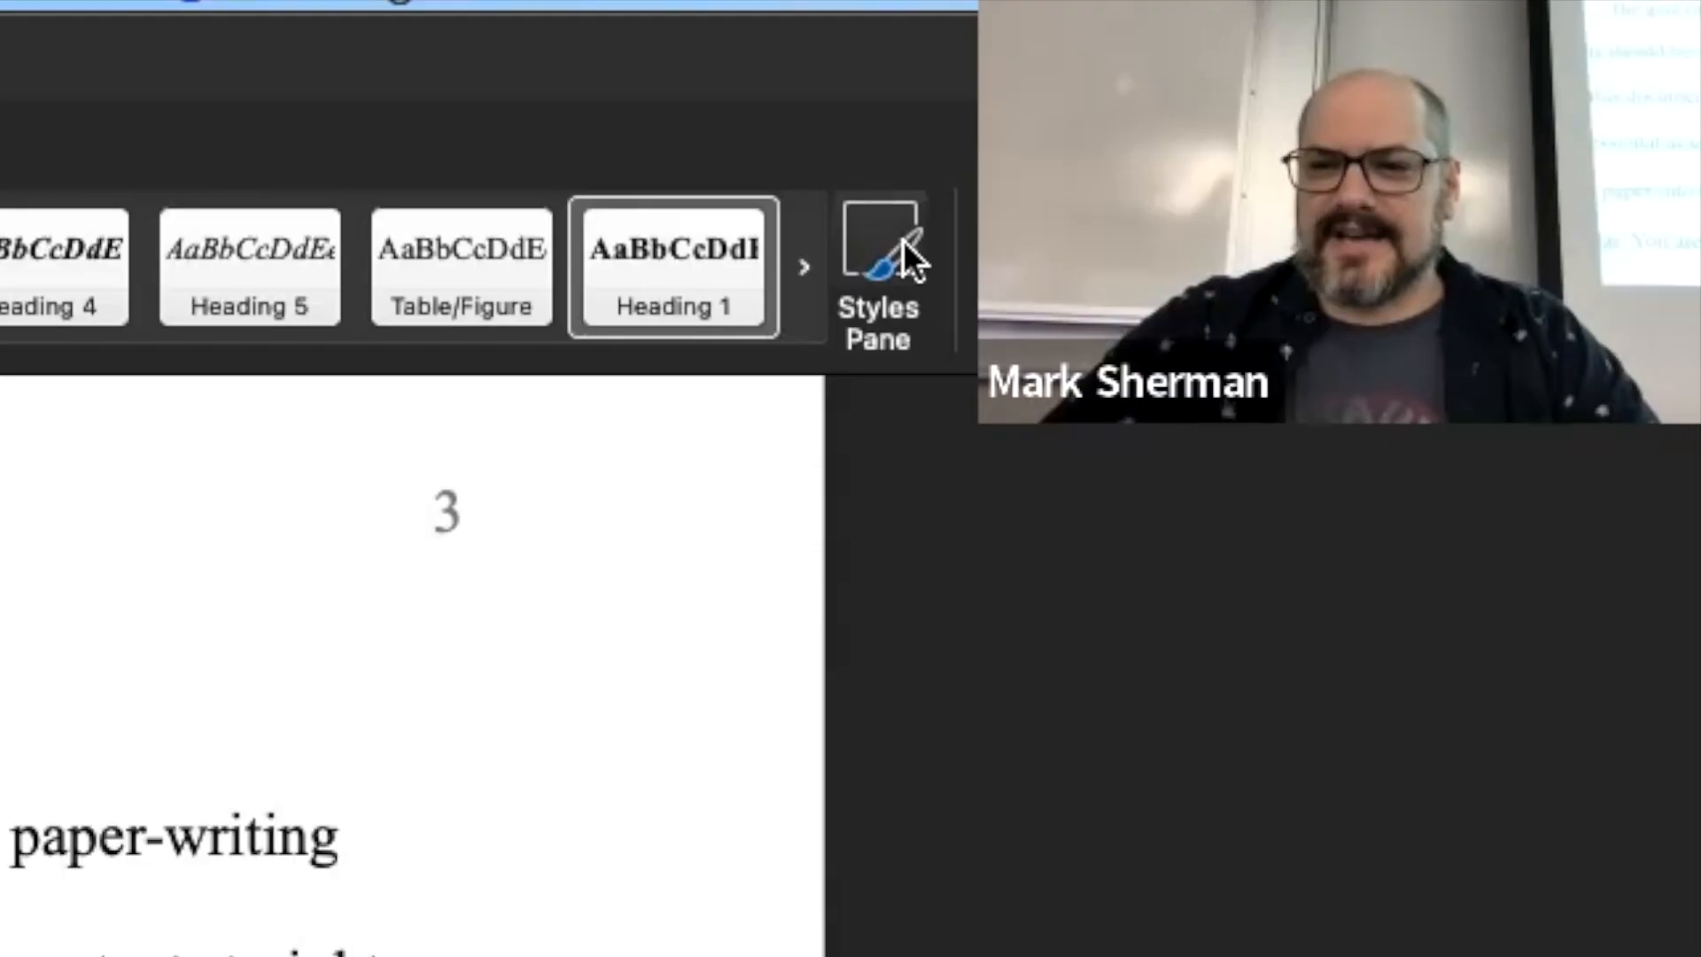
# - Check in the Styles Pane which styles the Introduction heading and its body paragraph use
pyautogui.click(902, 241)
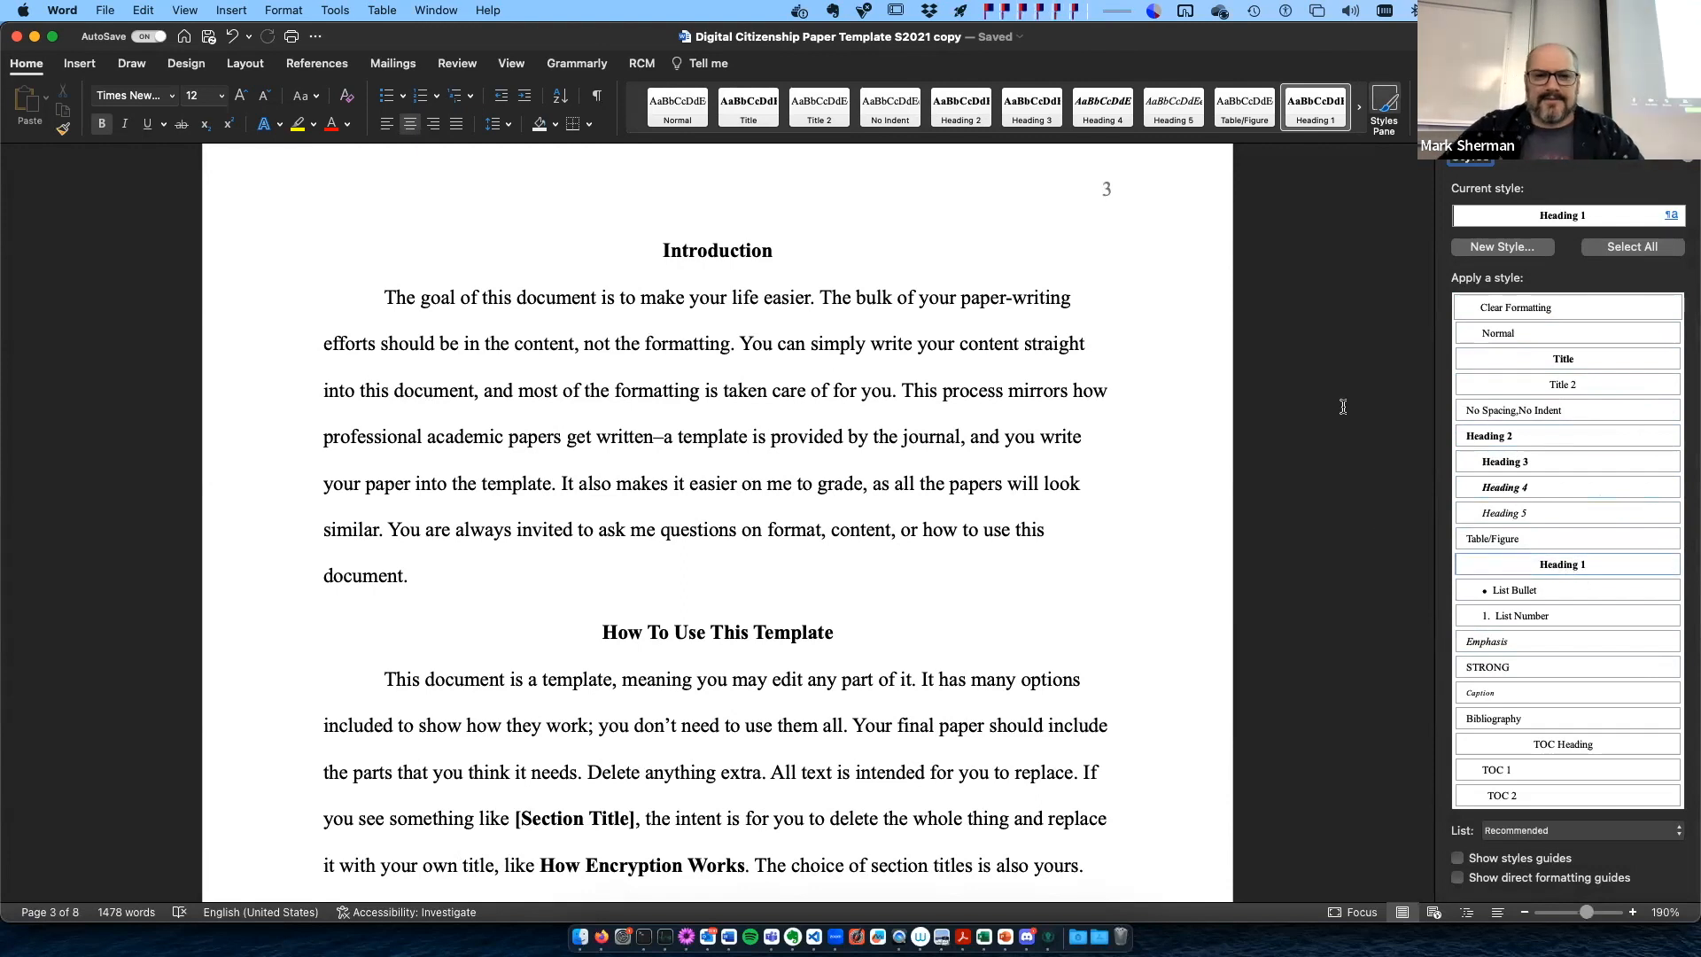
pyautogui.click(866, 367)
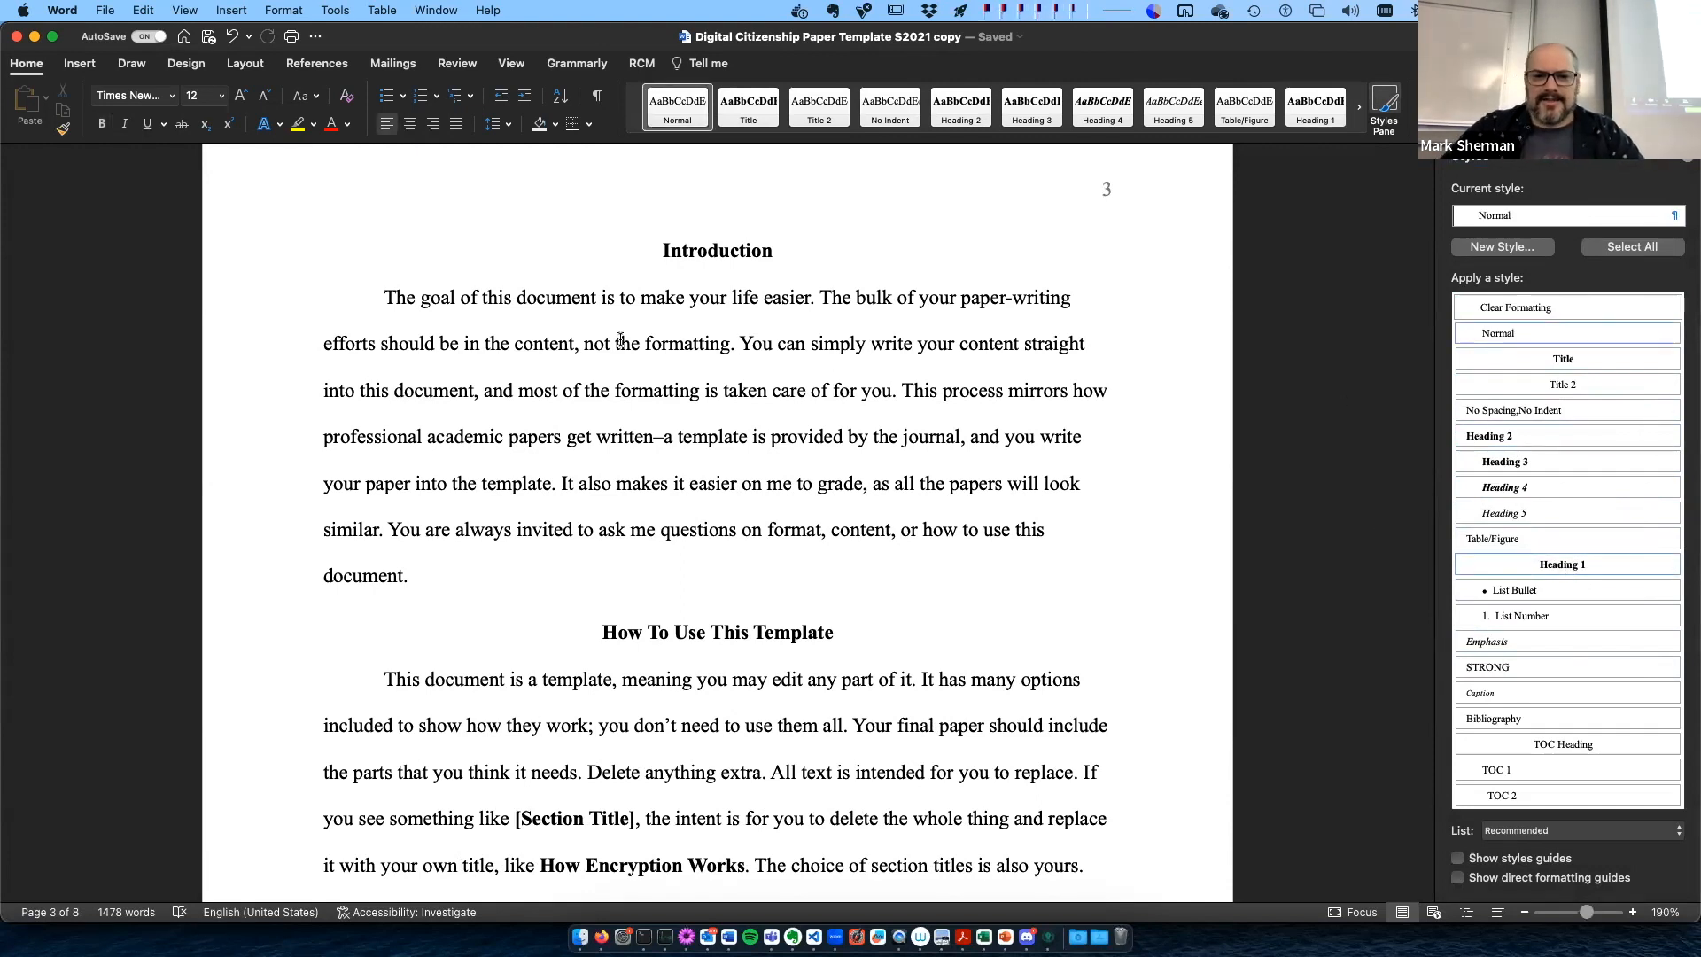
pyautogui.moveTo(384, 298); pyautogui.dragTo(580, 533)
pyautogui.click(581, 536)
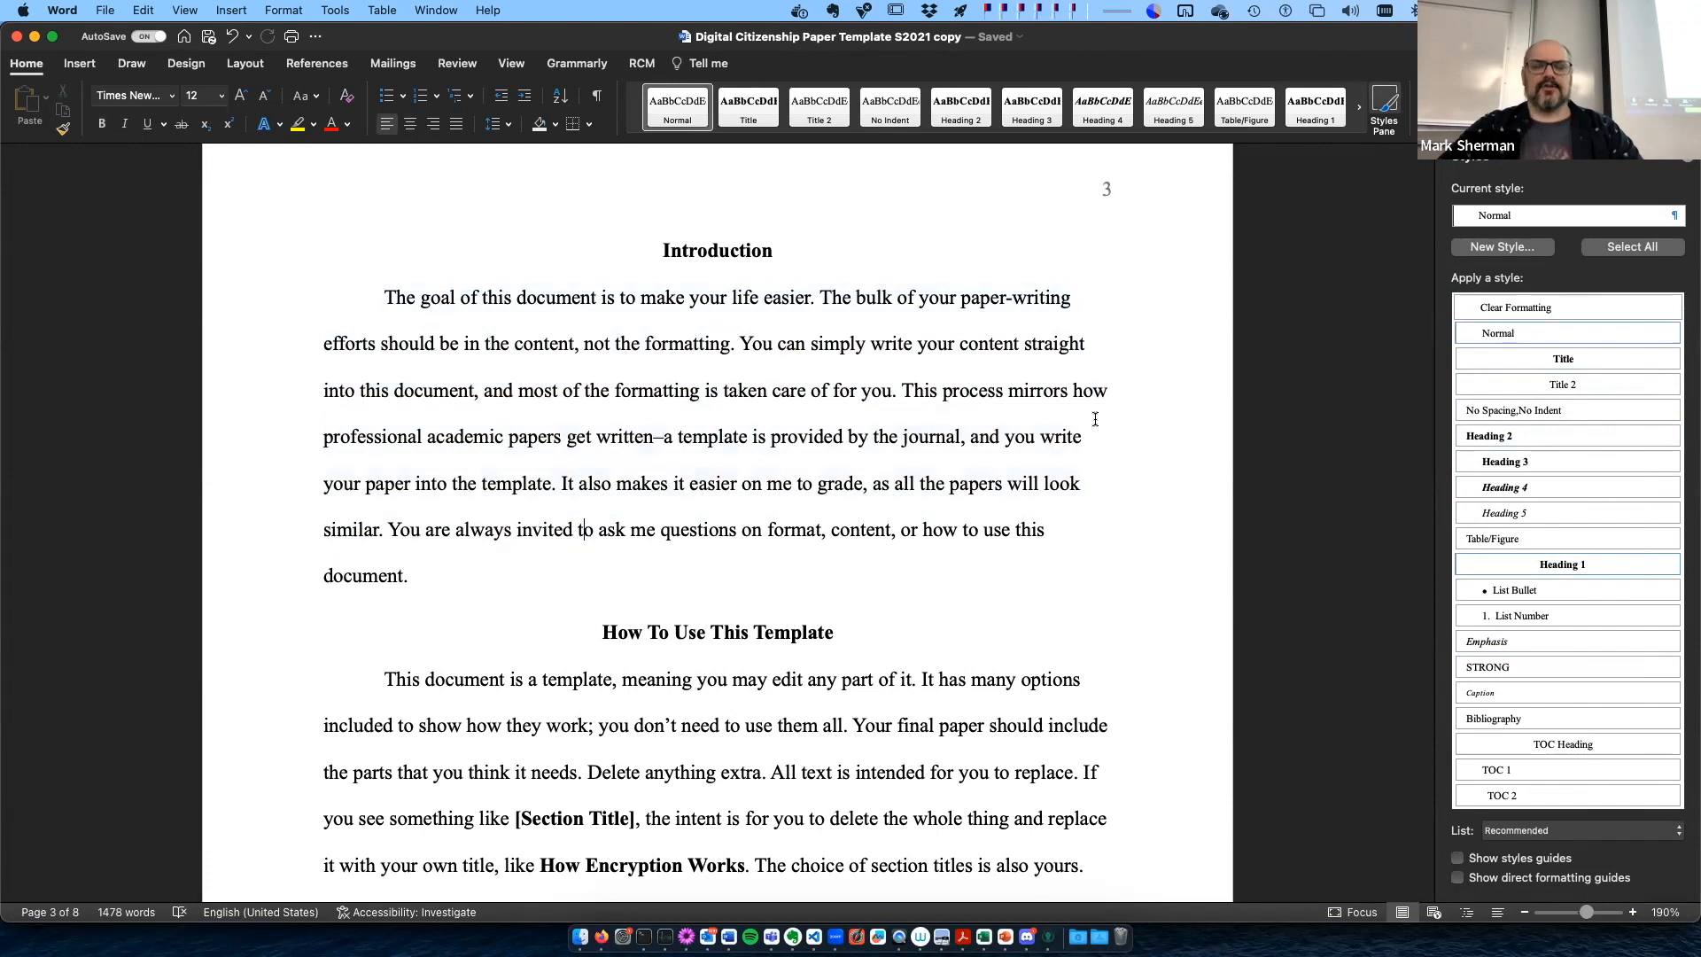
pyautogui.click(706, 248)
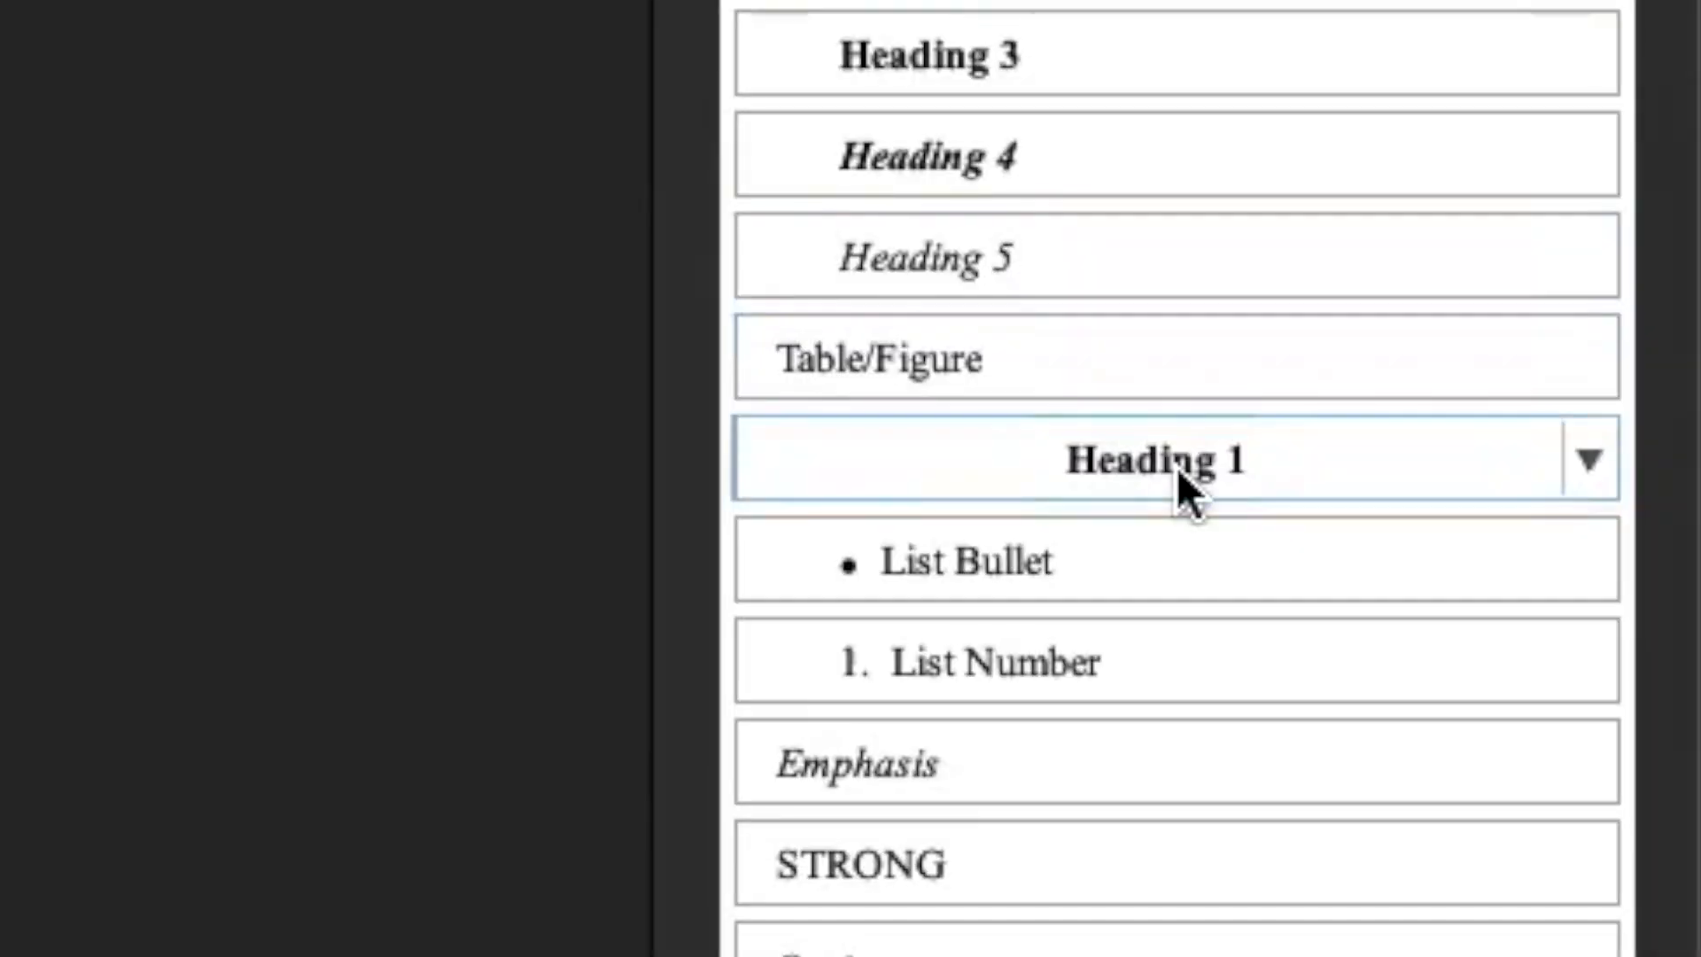
# - Add a Heading 1 section title "New Heading for New Sections" between the Introduction paragraph and "How To Use This Template"
pyautogui.write('New Heading f')
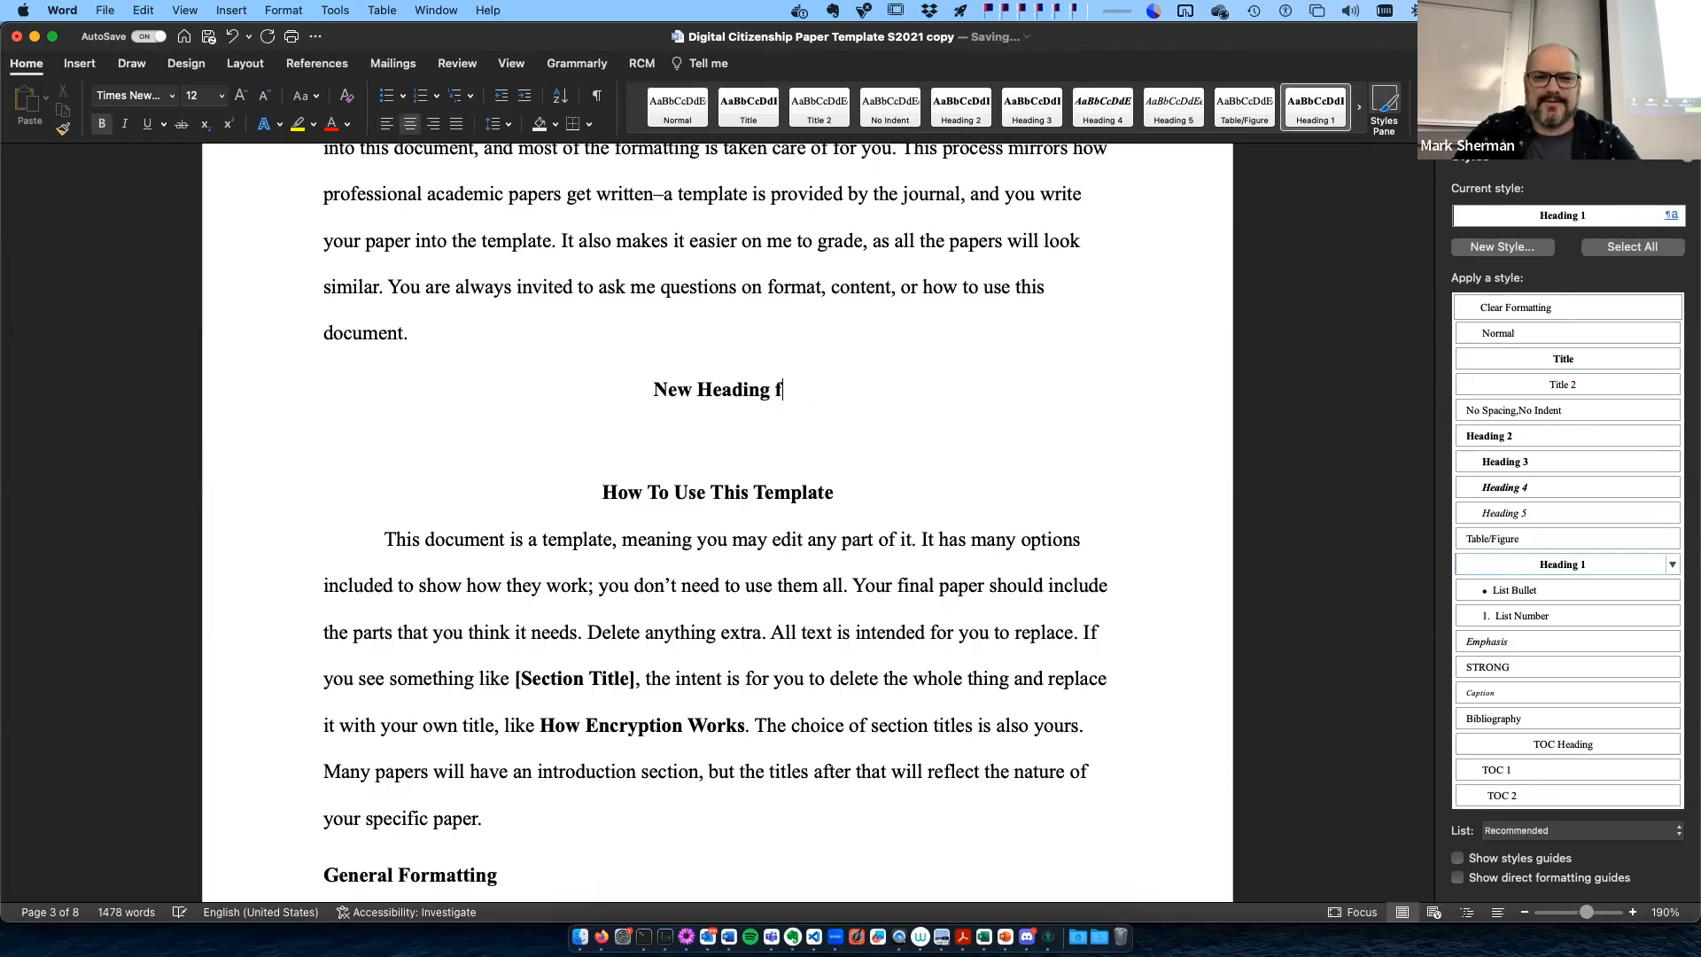
pyautogui.write('or New Sections')
pyautogui.press('Return')
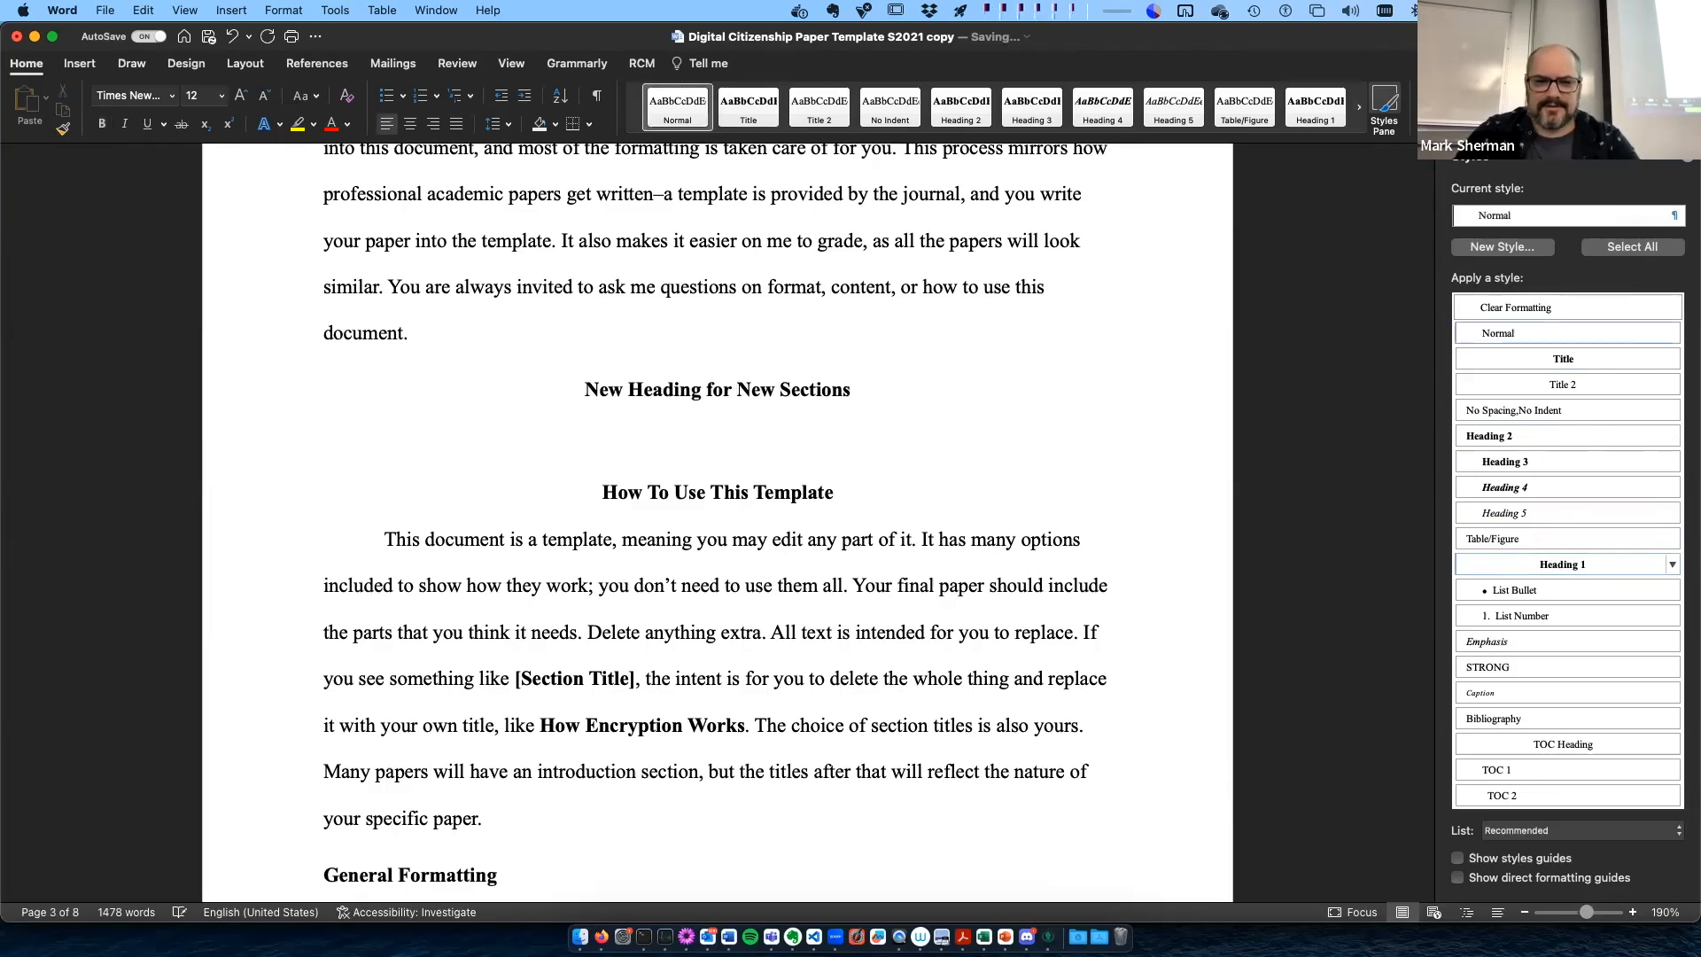
# - Write under the new heading: "When analyzing blockchains, it's important to remember that I am teaching Intro to Programming this fall and it's a lot of fun you should take it"
pyautogui.write("When analyzing blockchains, it's important to remember that I am teaching I")
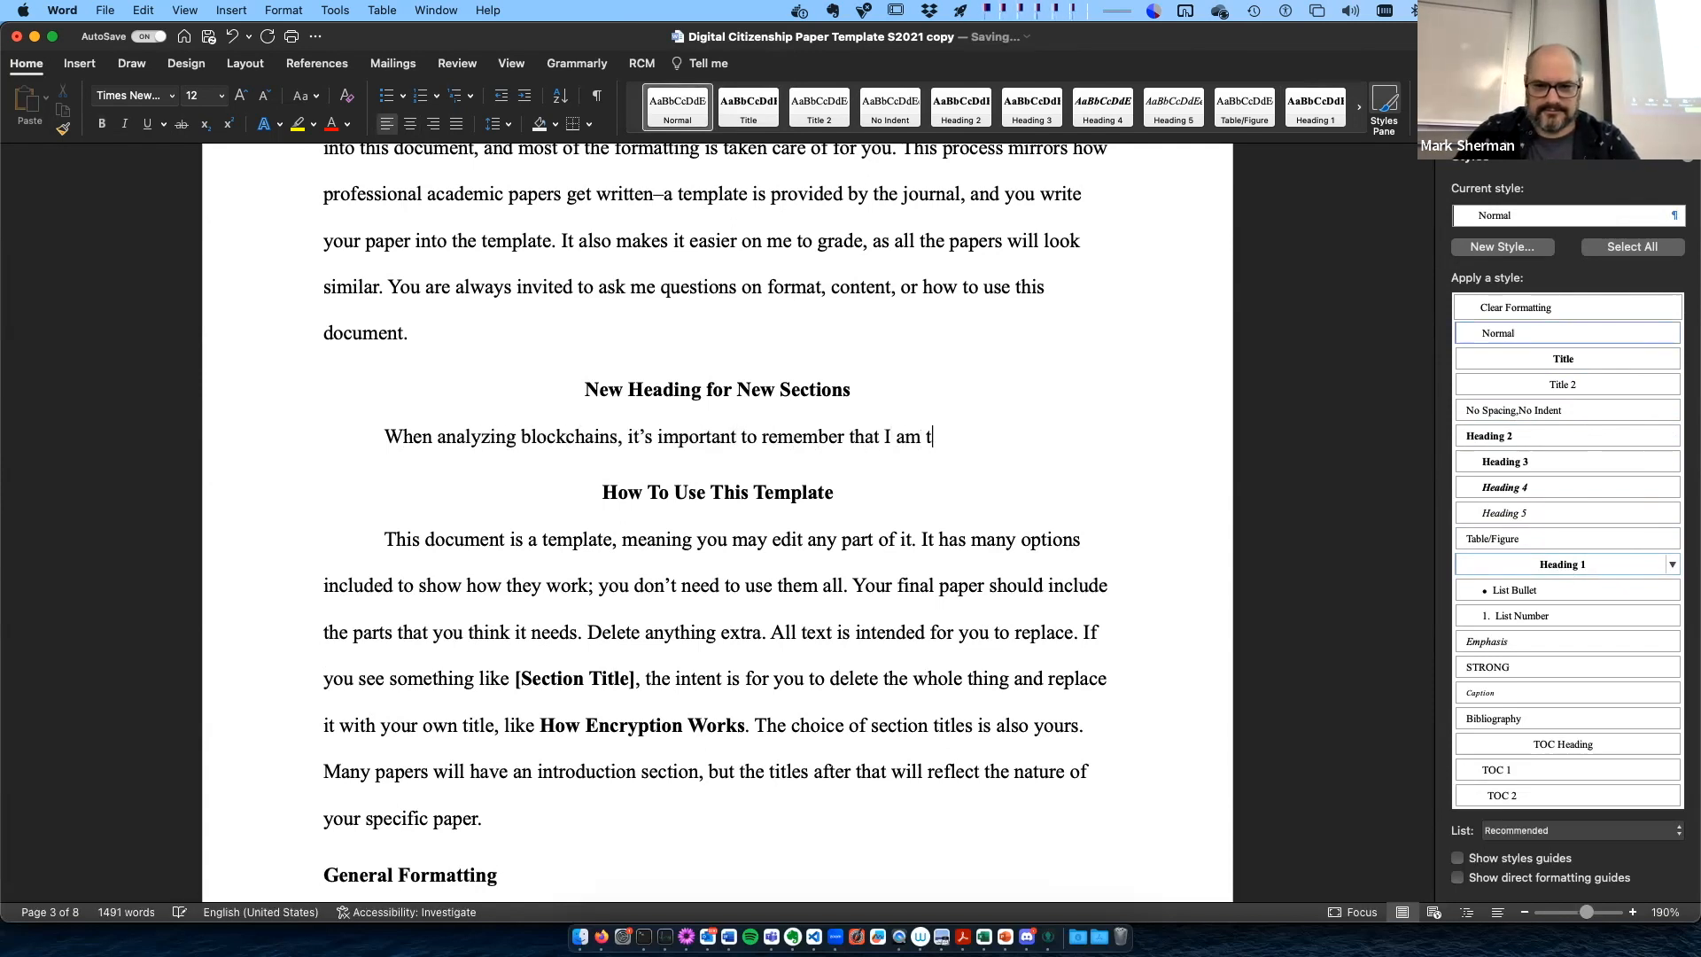
pyautogui.write("ntro to Programming this fall and it's a lot of fun you should take it")
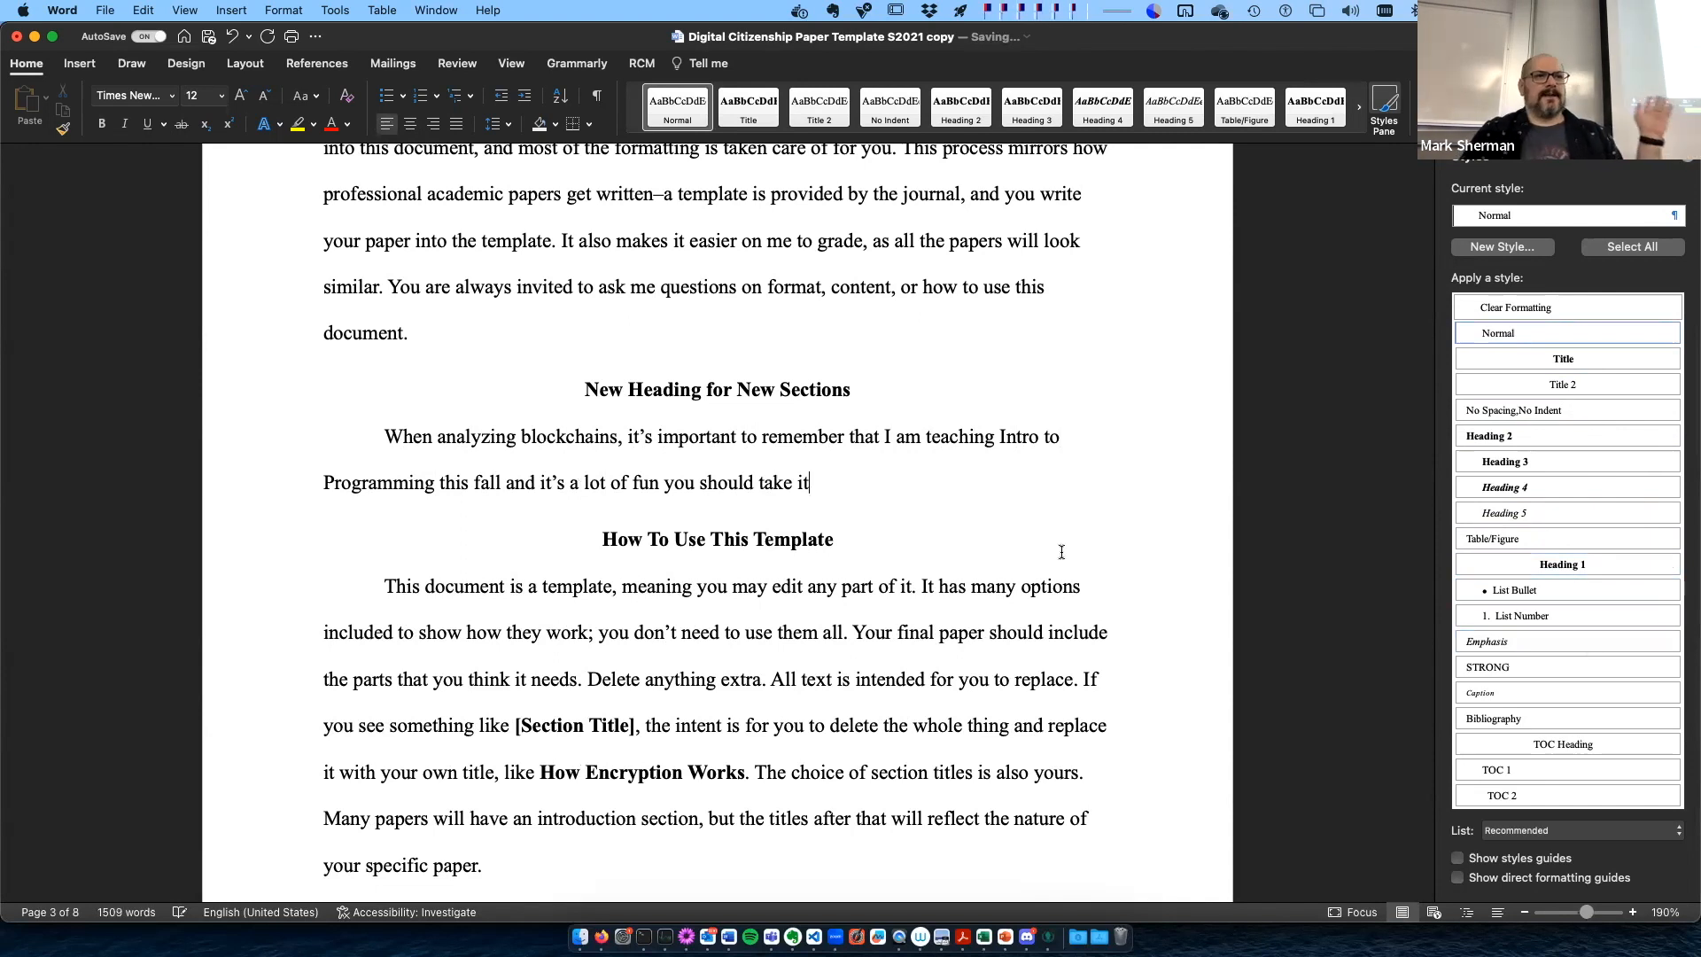
pyautogui.click(1031, 567)
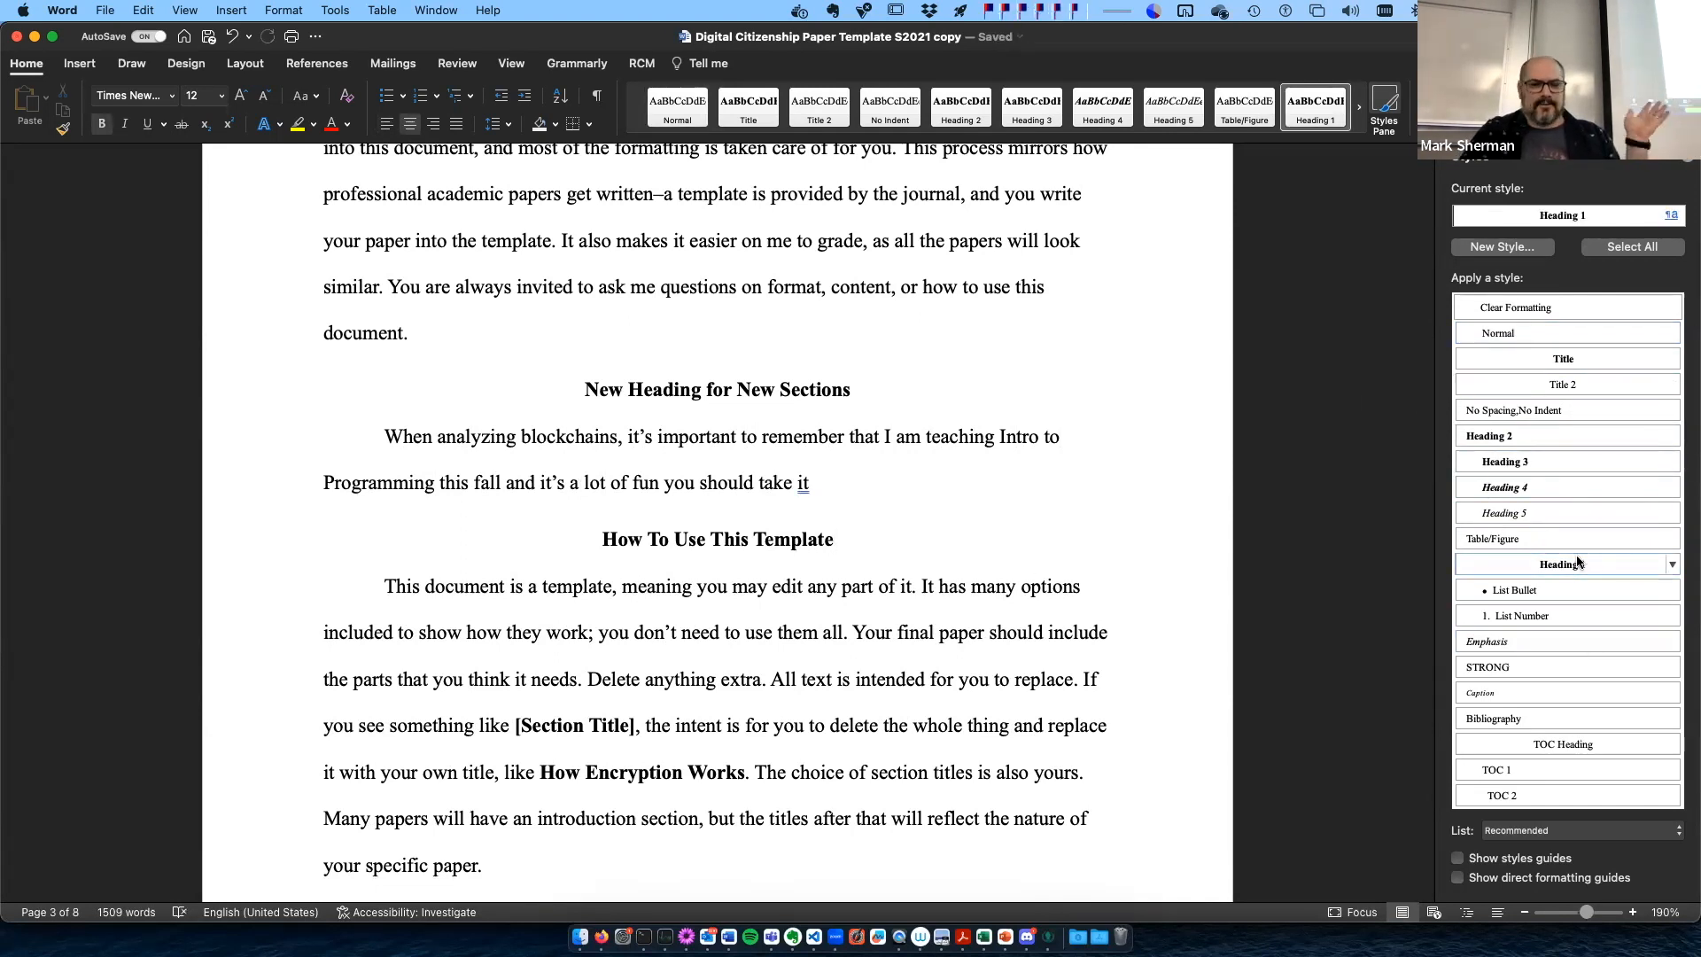
# - Add a Heading 2 title "A sub-heading" below the blockchain paragraph in the new section
pyautogui.click(937, 483)
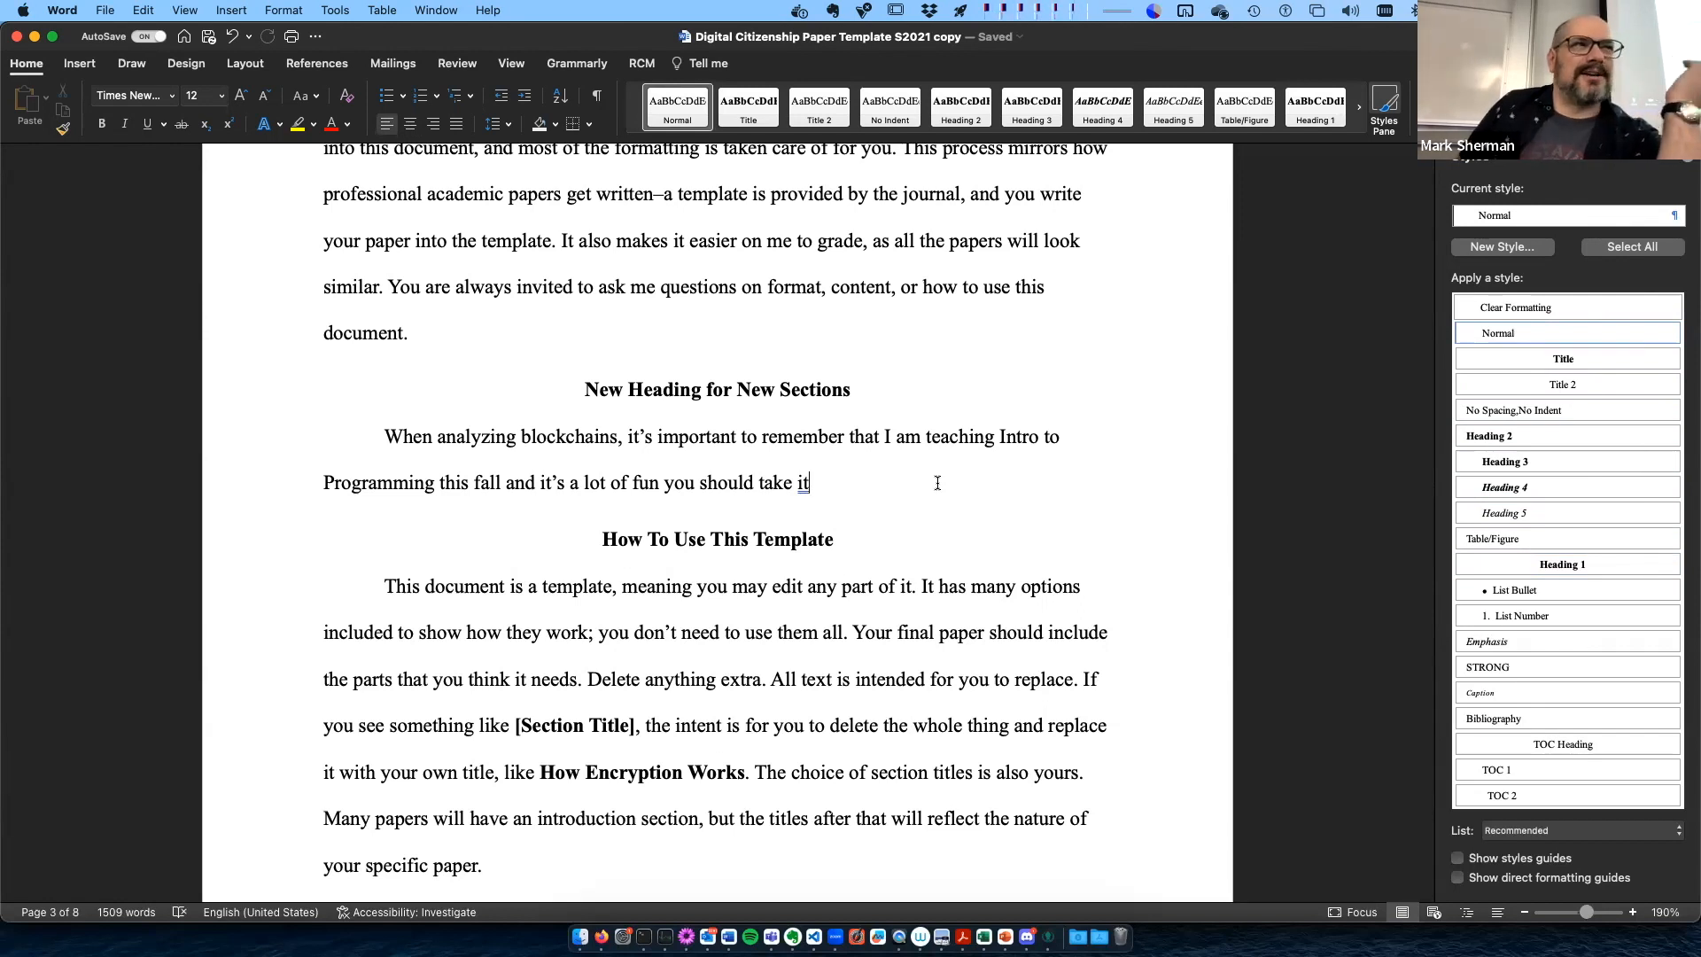
pyautogui.press('Return')
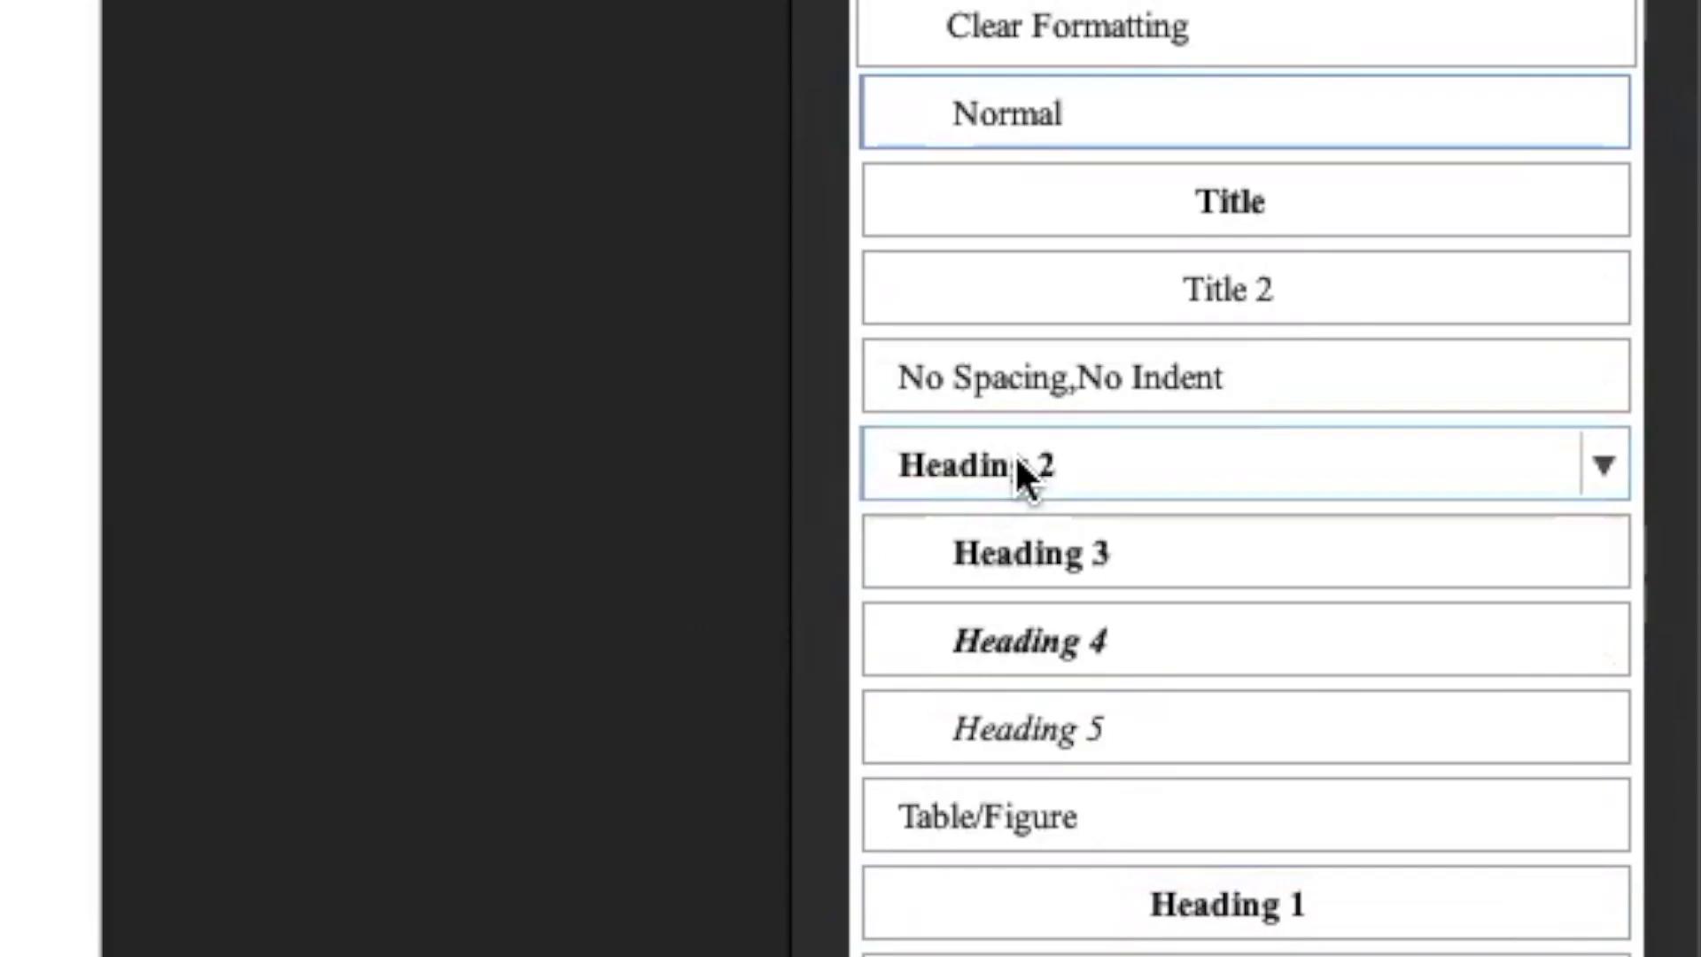
pyautogui.click(1014, 454)
pyautogui.write('He')
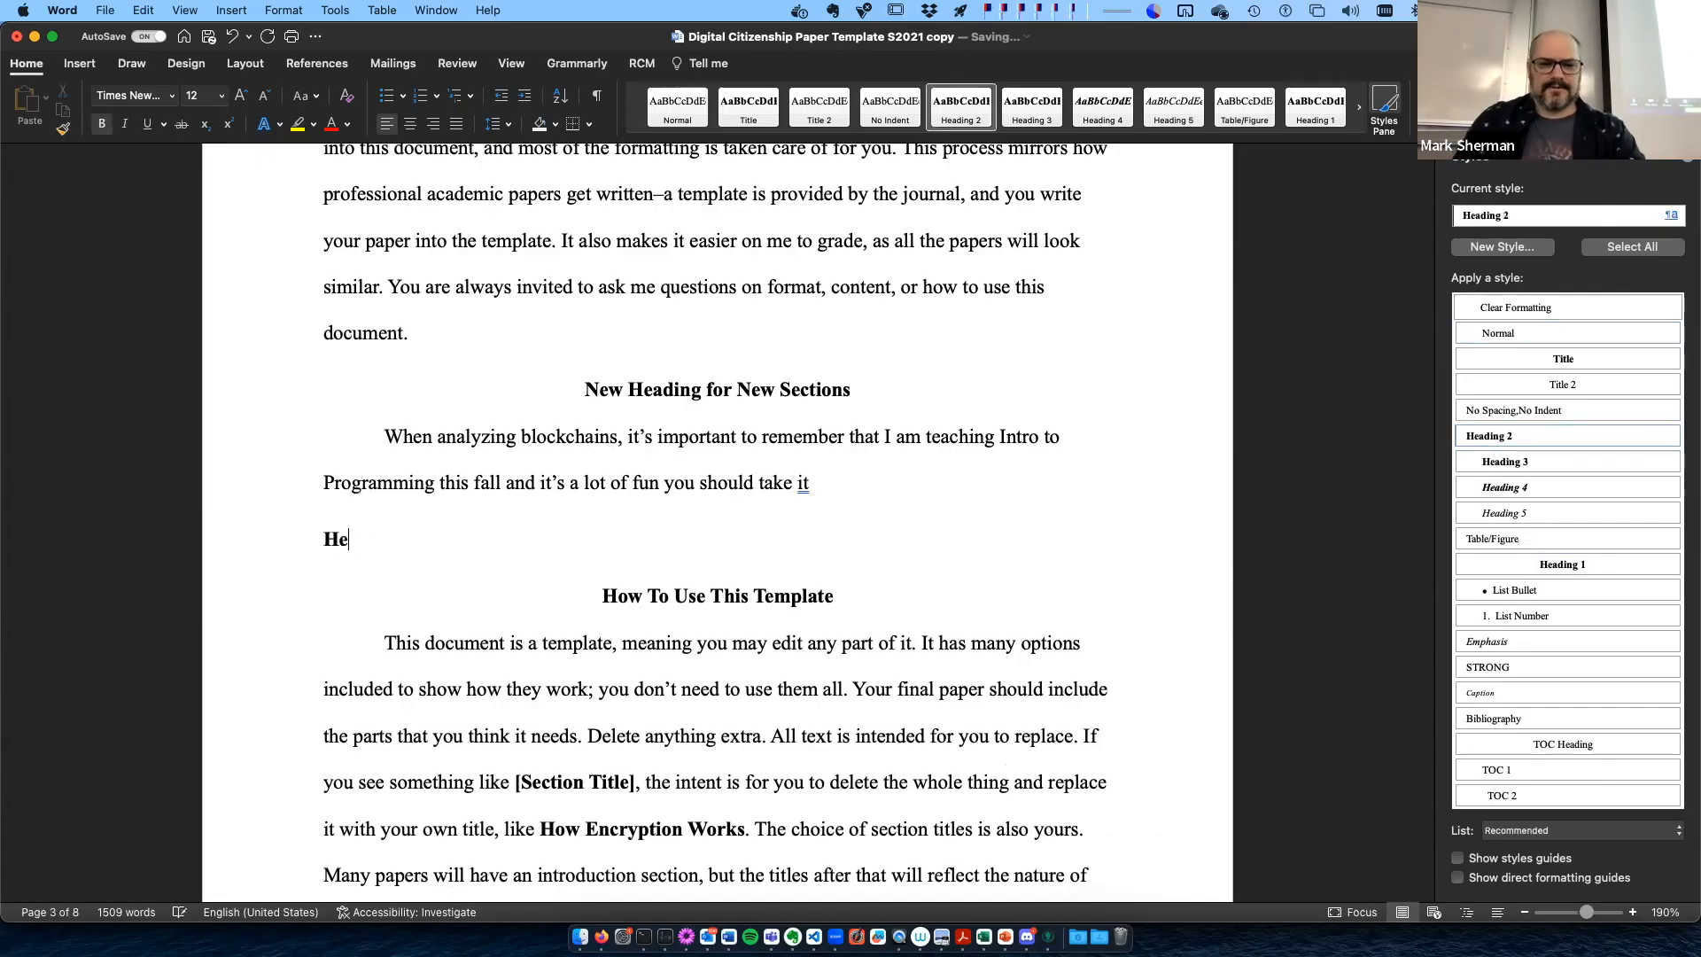
pyautogui.press('BackSpace')
pyautogui.press('BackSpace')
pyautogui.write('A sub')
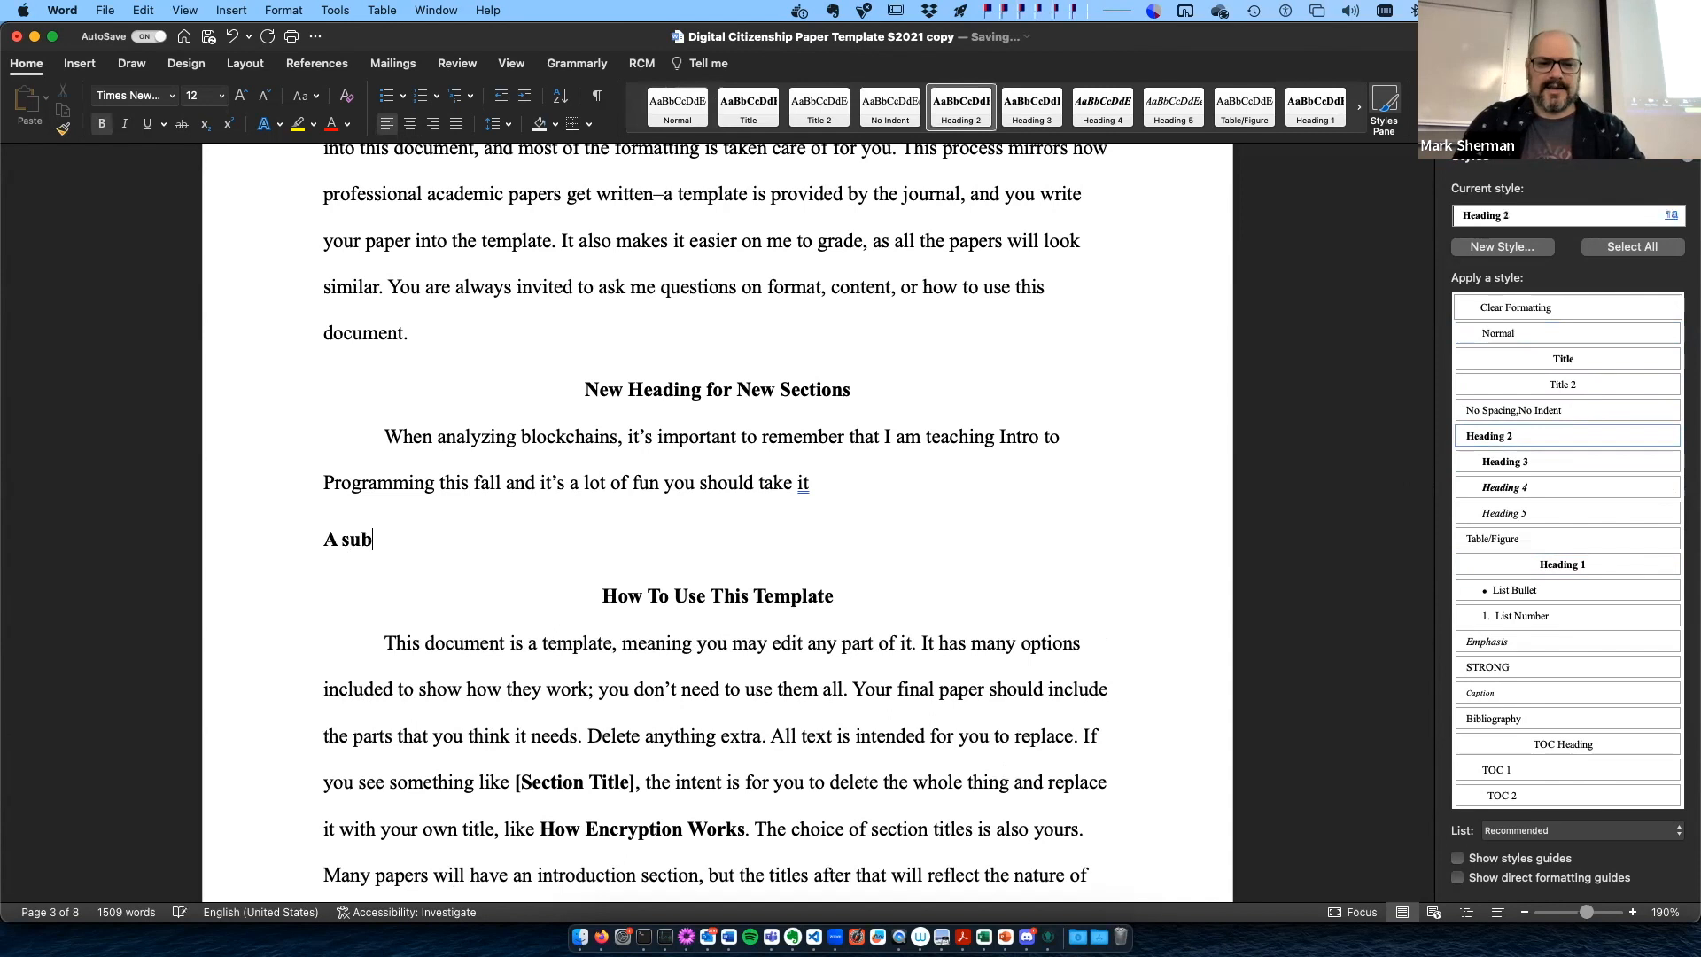
pyautogui.write('-heading')
# - Write the body text "Some stuff in the subheading" under the new sub-heading
pyautogui.press('Return')
pyautogui.write('some stuff in t')
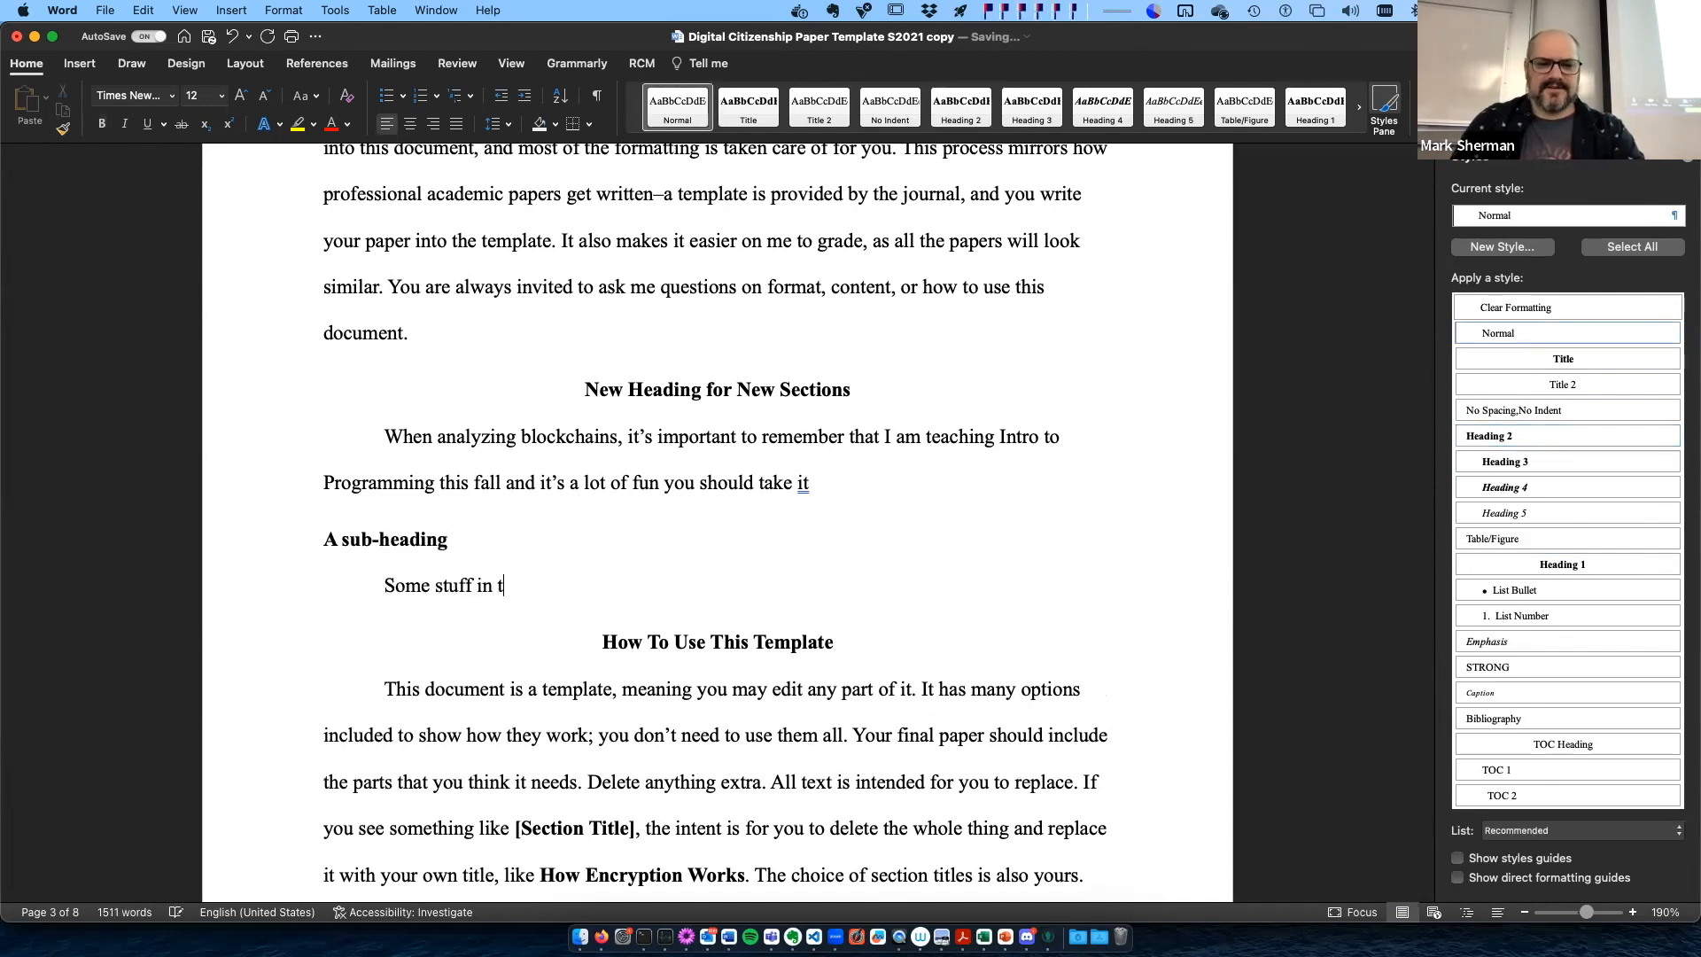
pyautogui.write('he subheading')
# - Add a second Heading 2 title "Another sub-heading" below that text, and end the blockchain sentence with a period
pyautogui.press('Return')
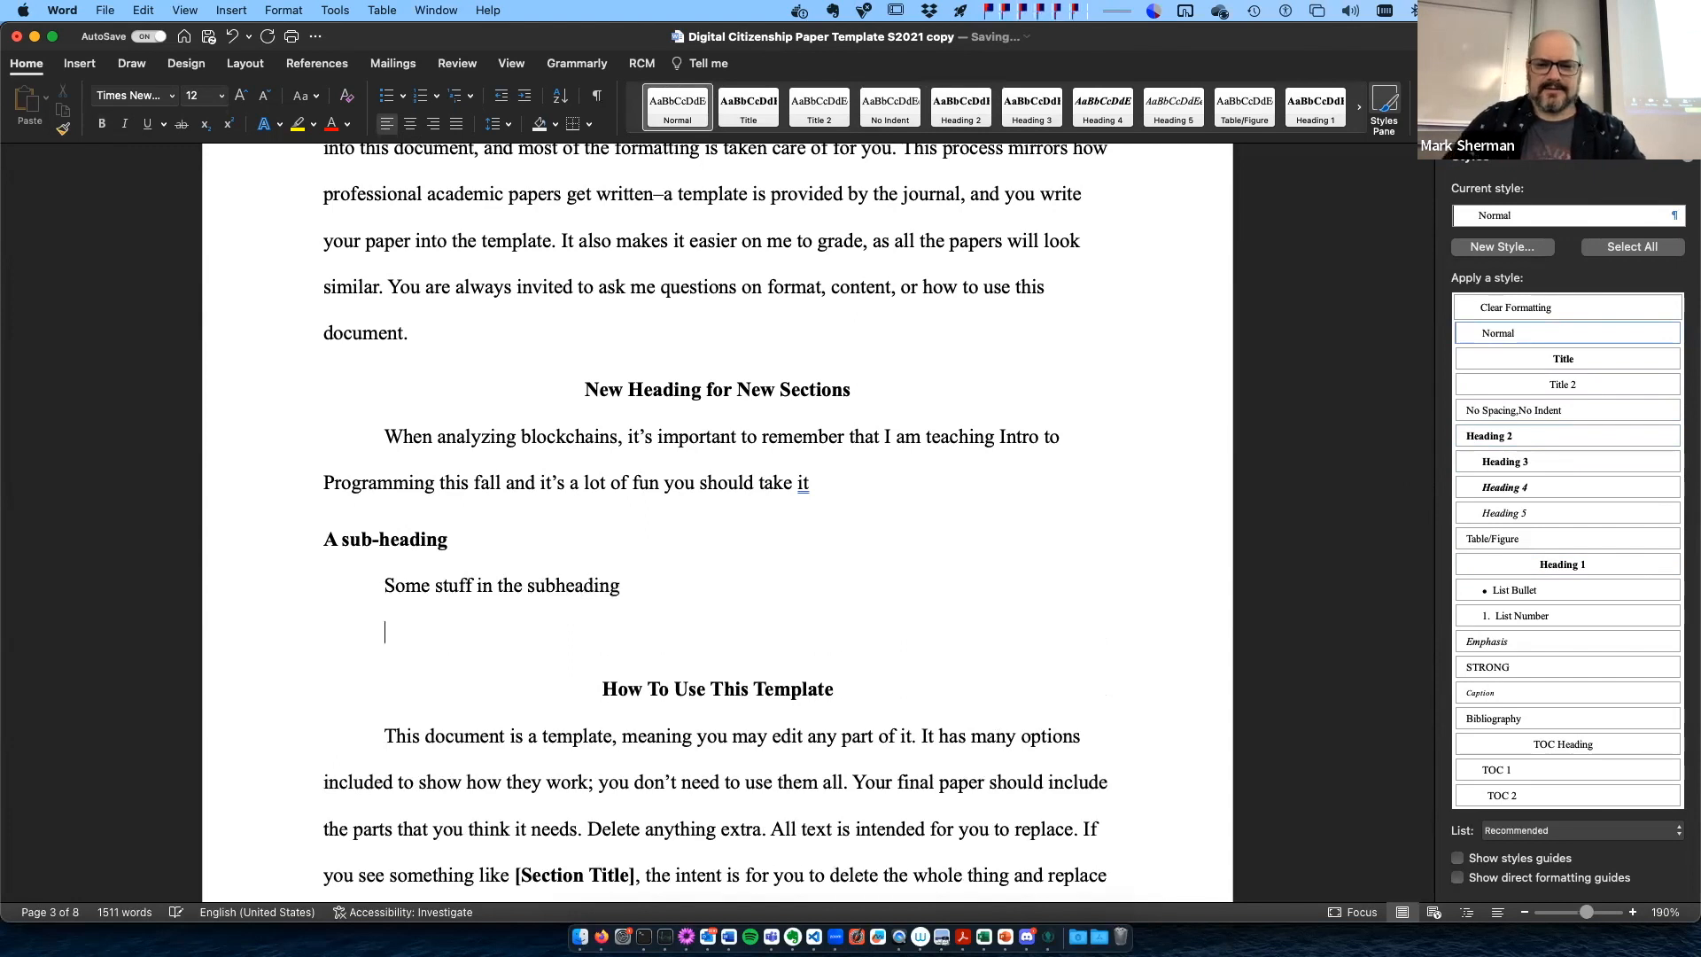
pyautogui.click(1508, 438)
pyautogui.write('another sub-heading')
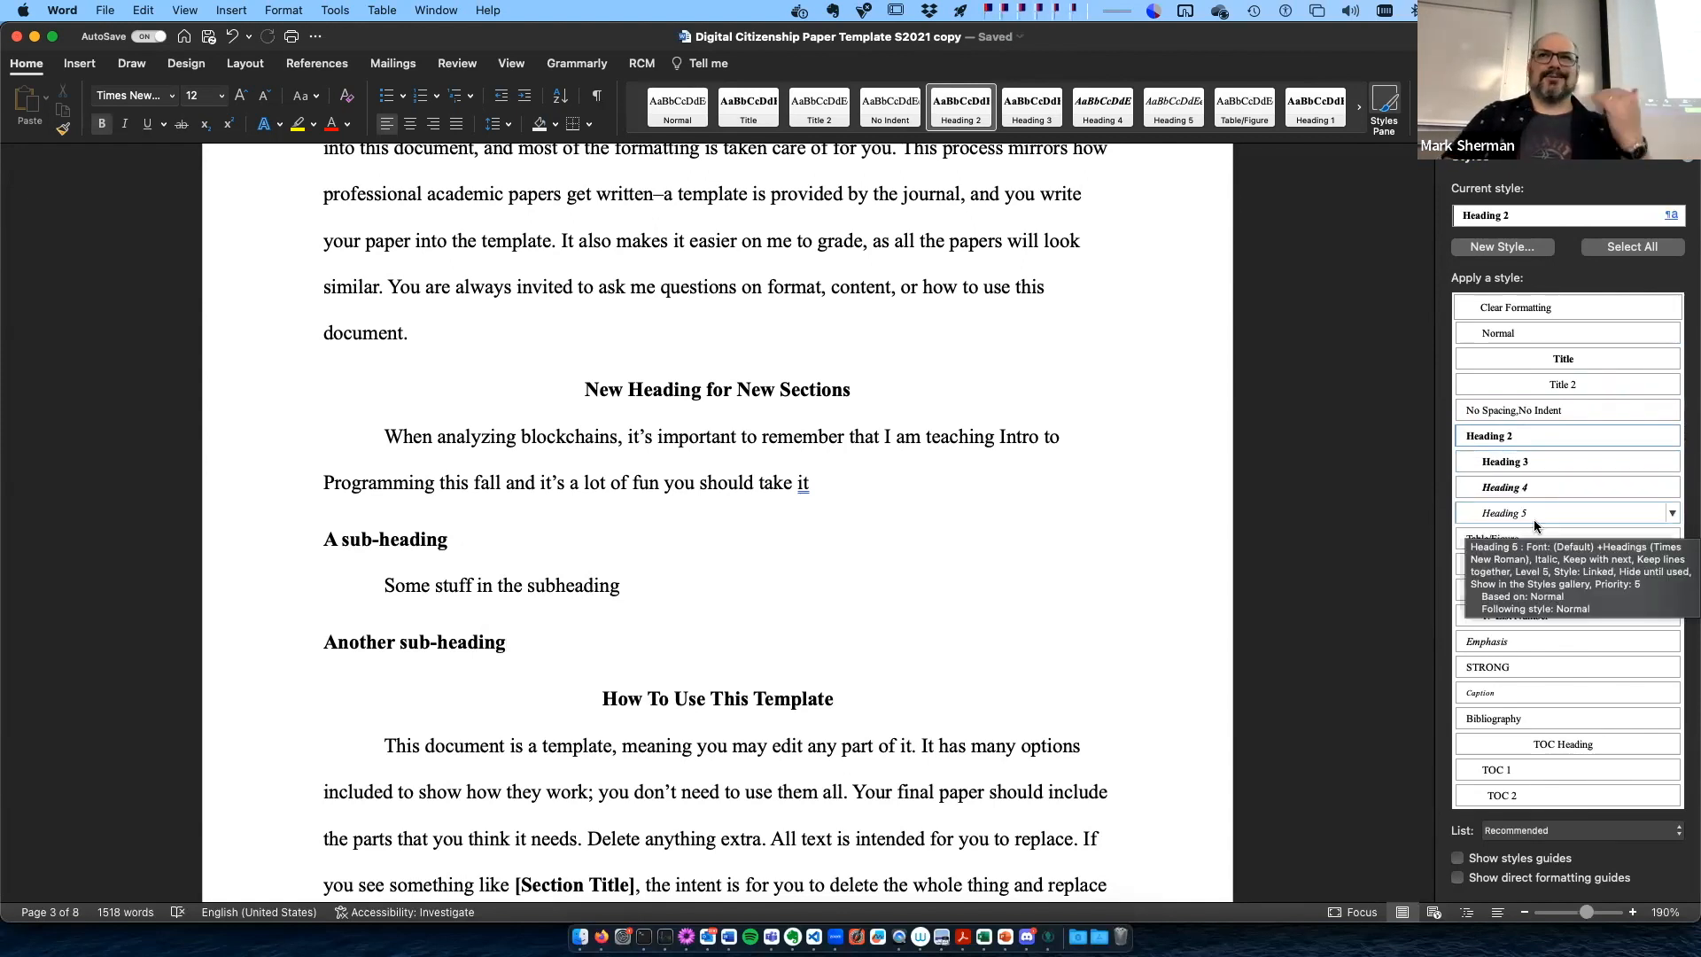
pyautogui.click(857, 518)
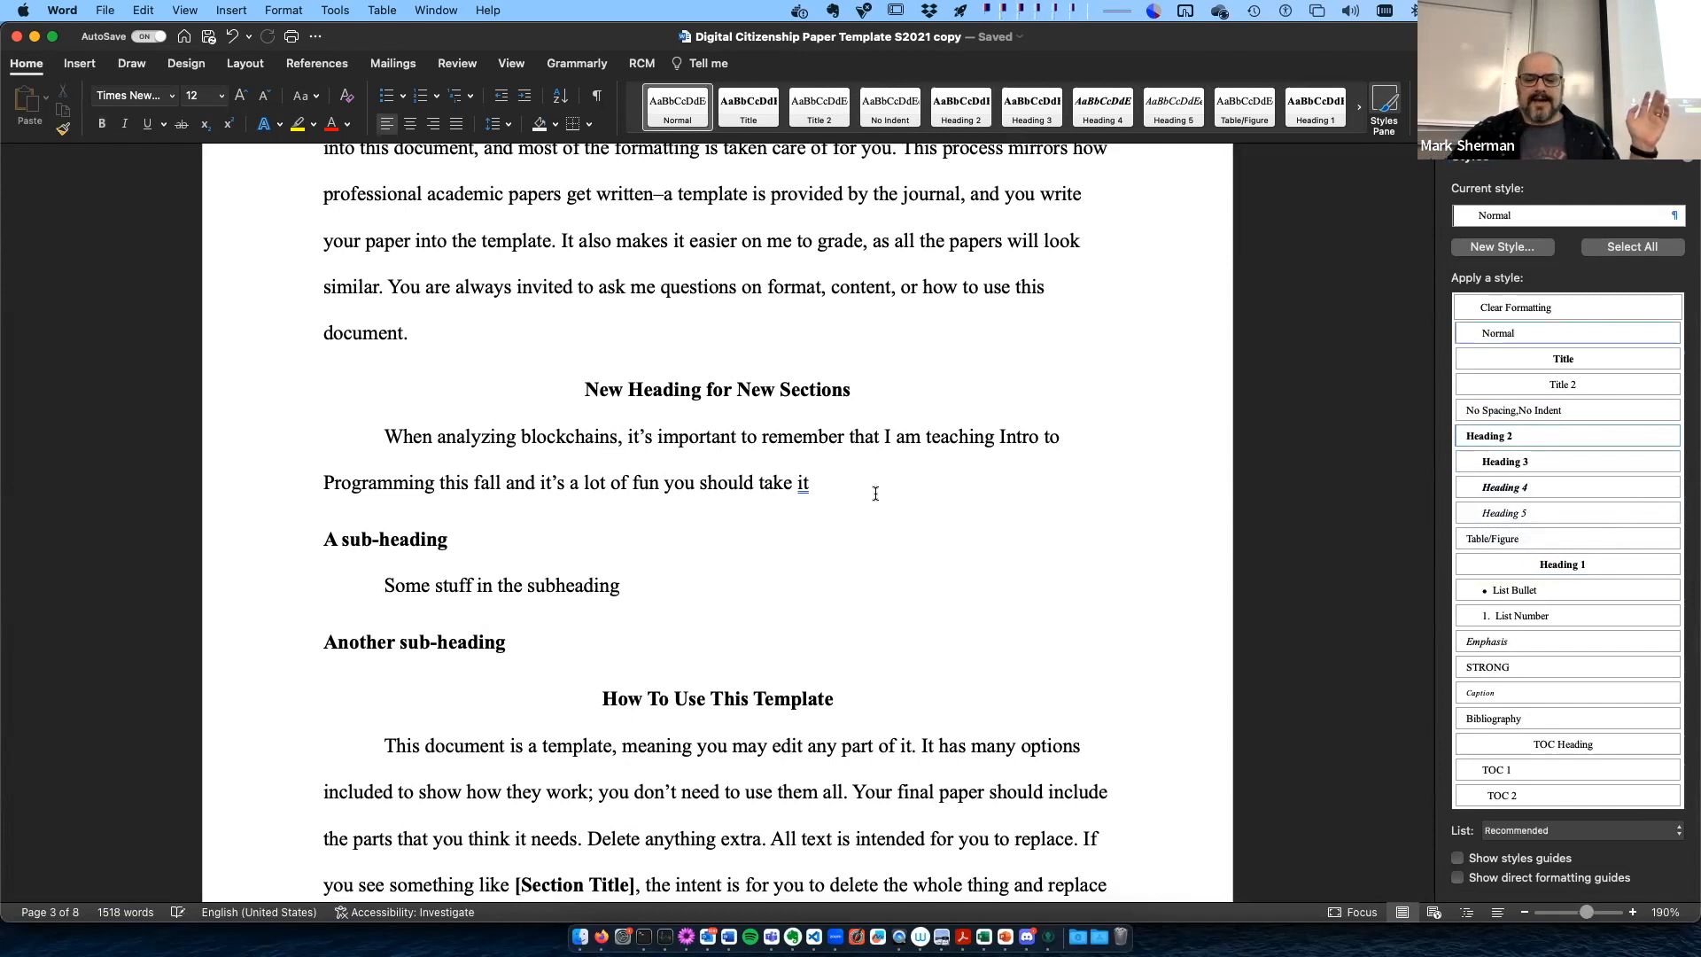
# - Update the entire table of contents on page 2, not just its page numbers
pyautogui.scroll(15, 875, 494)
pyautogui.scroll(-3, 535, 342)
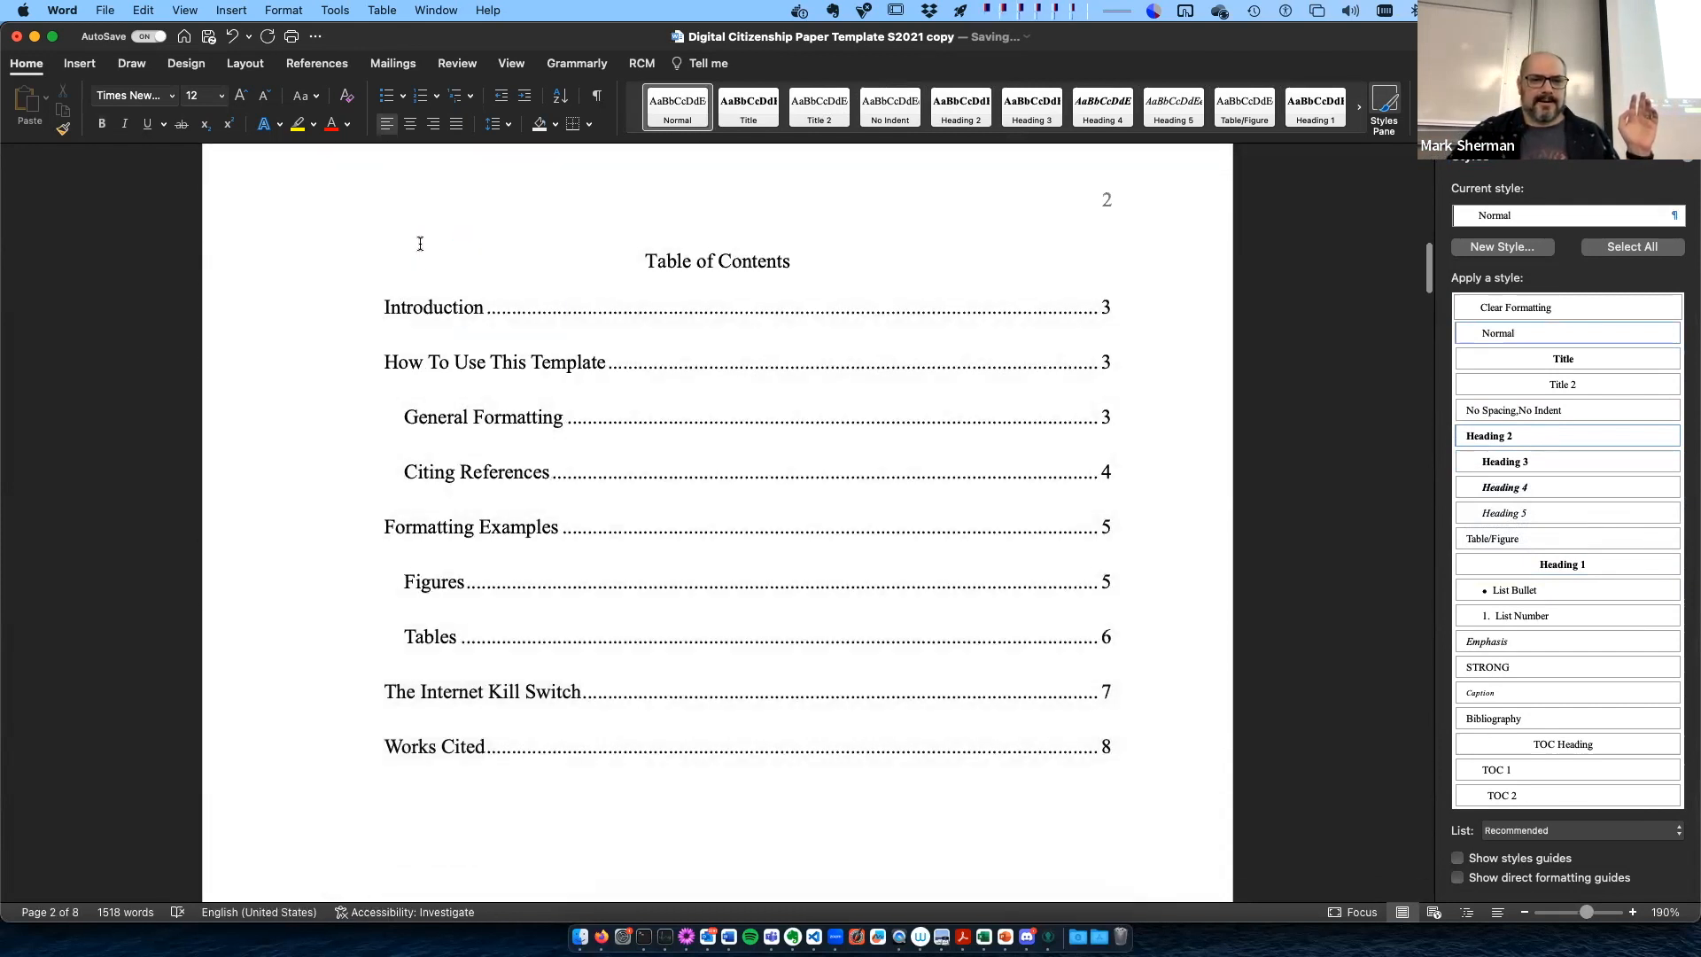
pyautogui.click(421, 261)
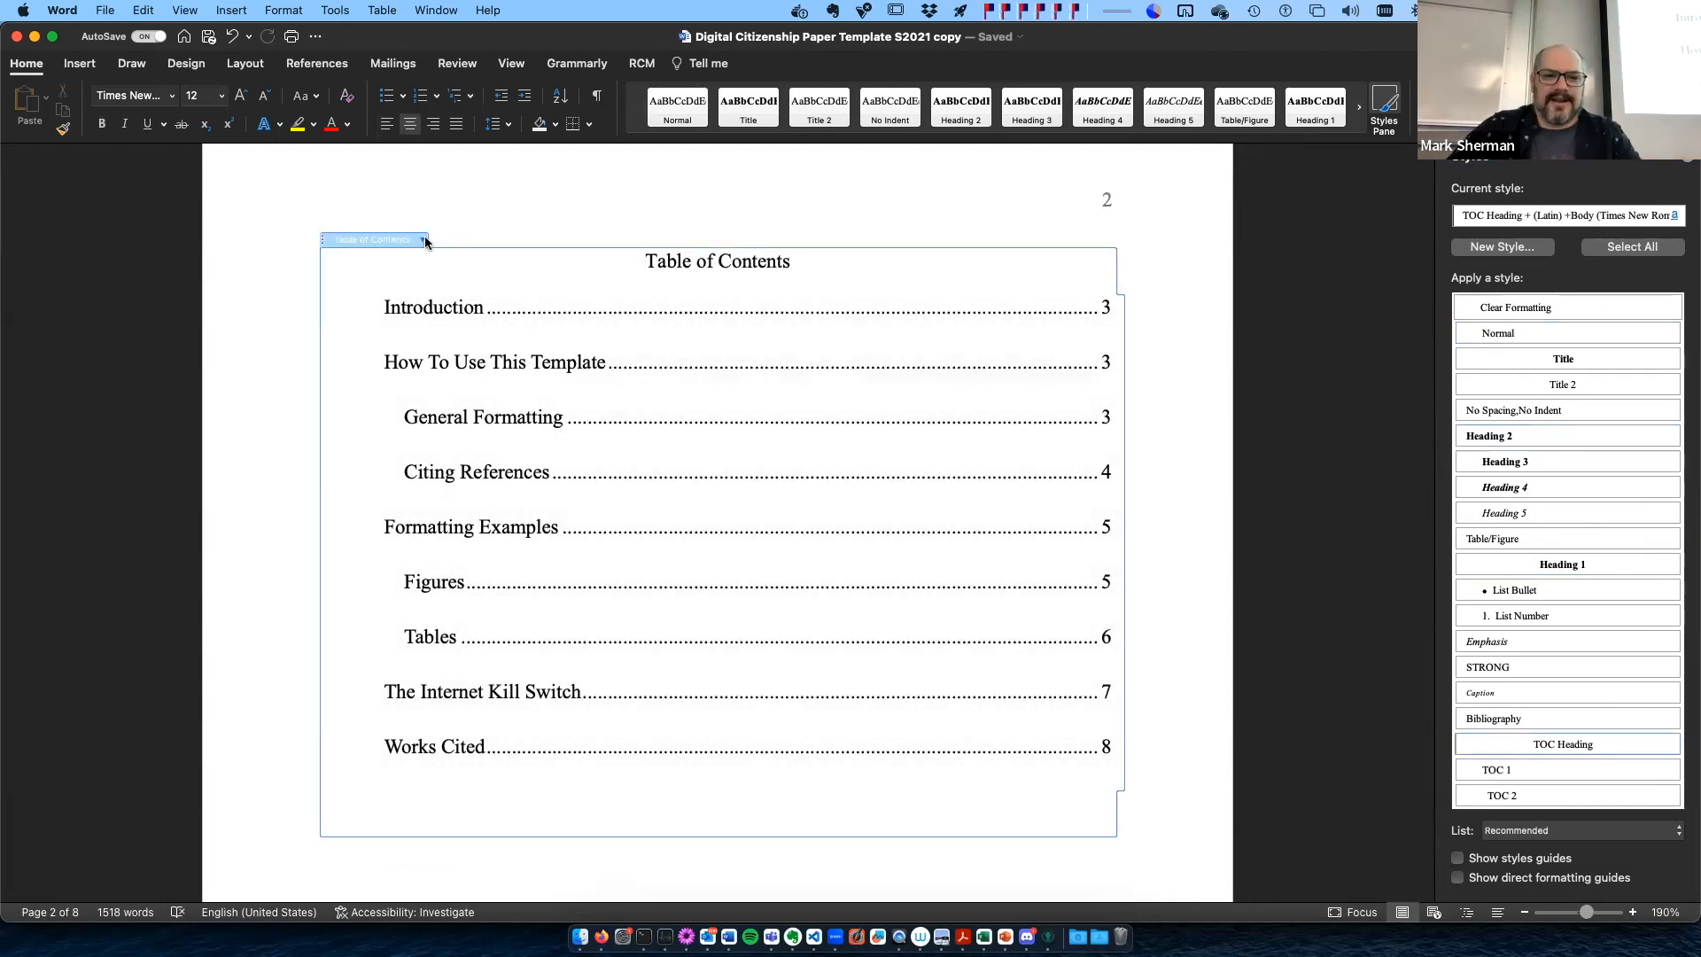
pyautogui.click(423, 241)
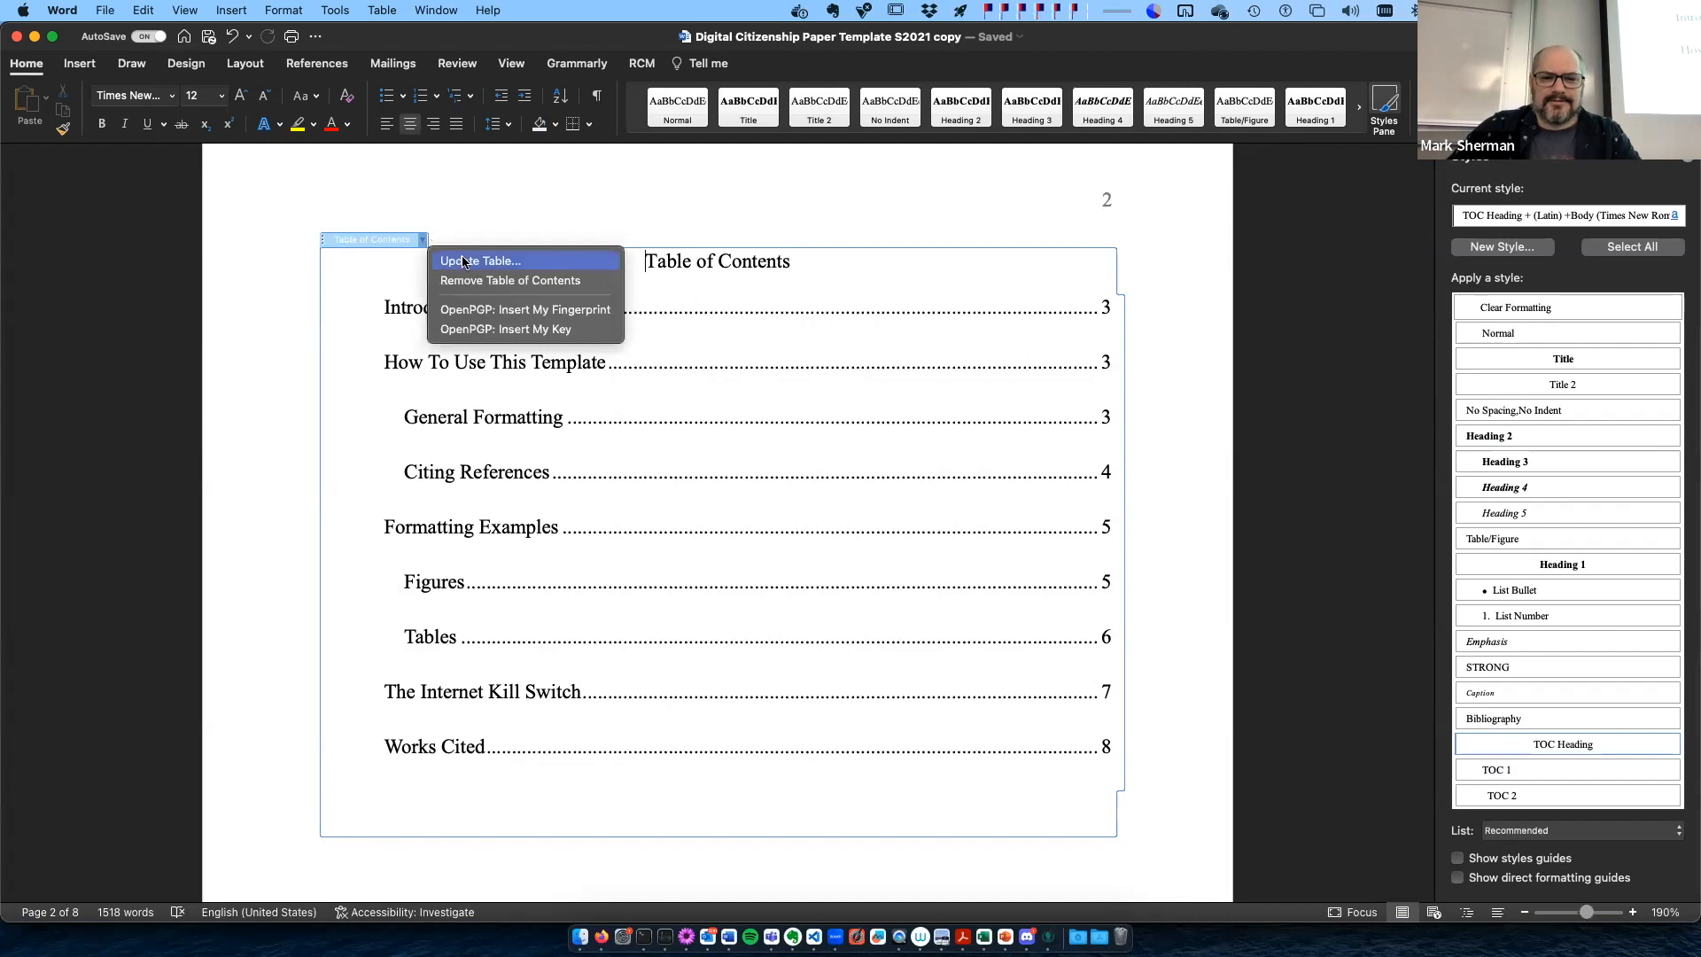
pyautogui.click(463, 261)
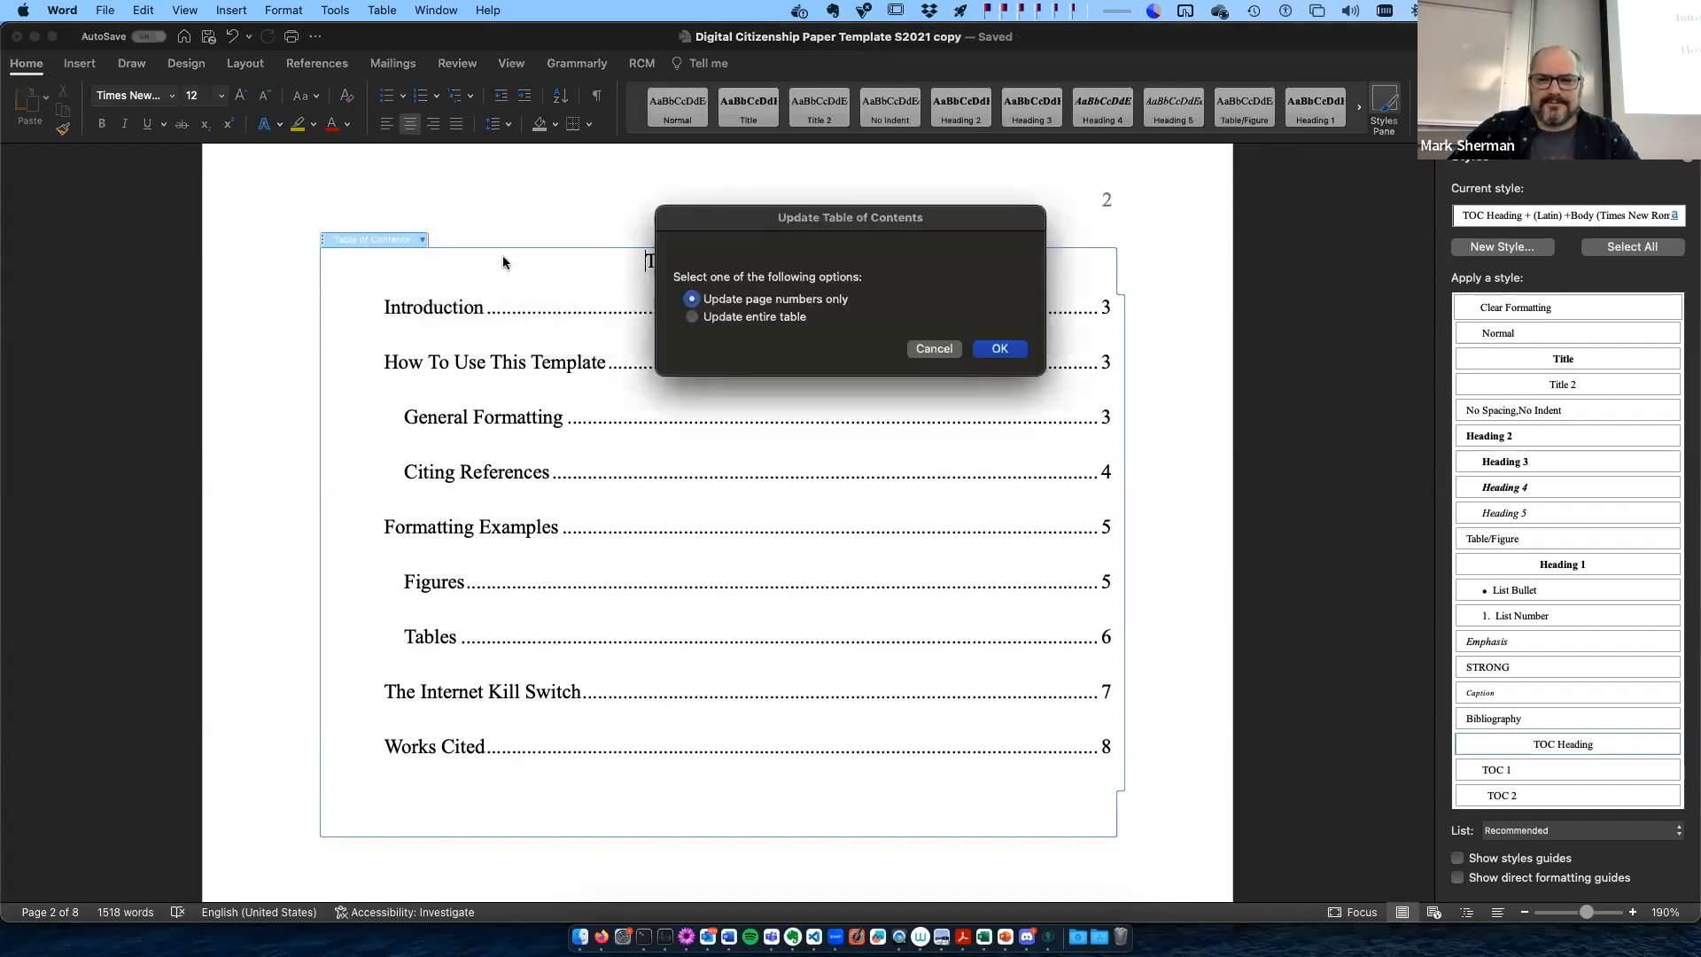
pyautogui.click(693, 317)
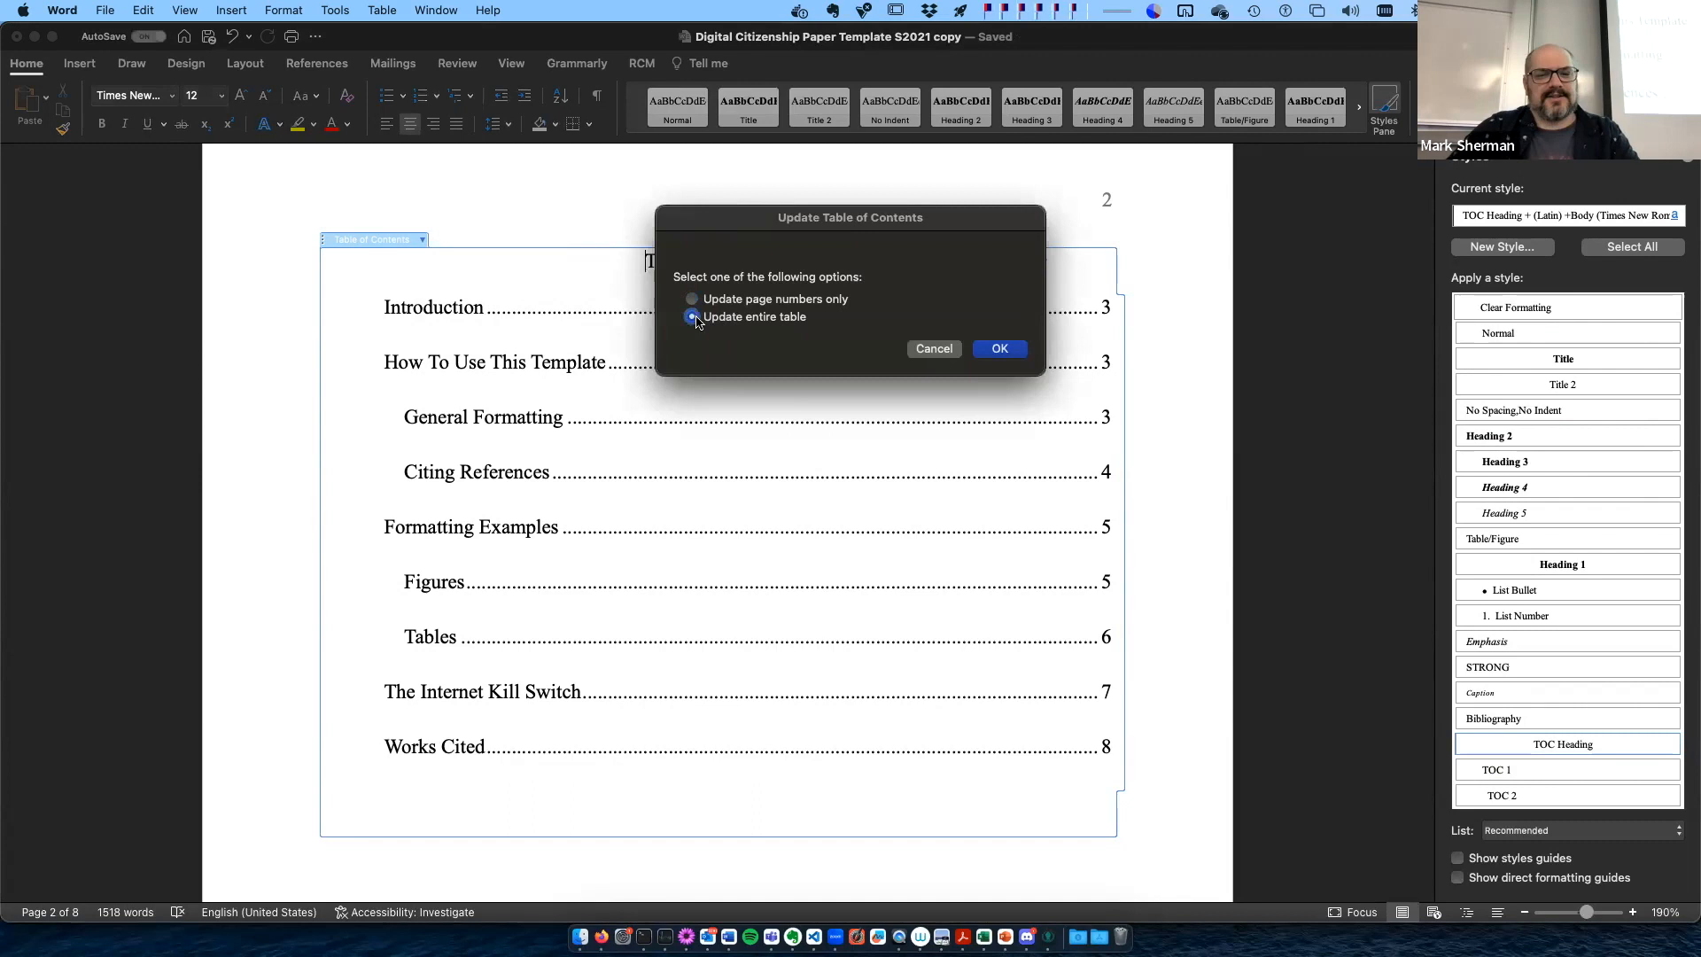
pyautogui.click(999, 350)
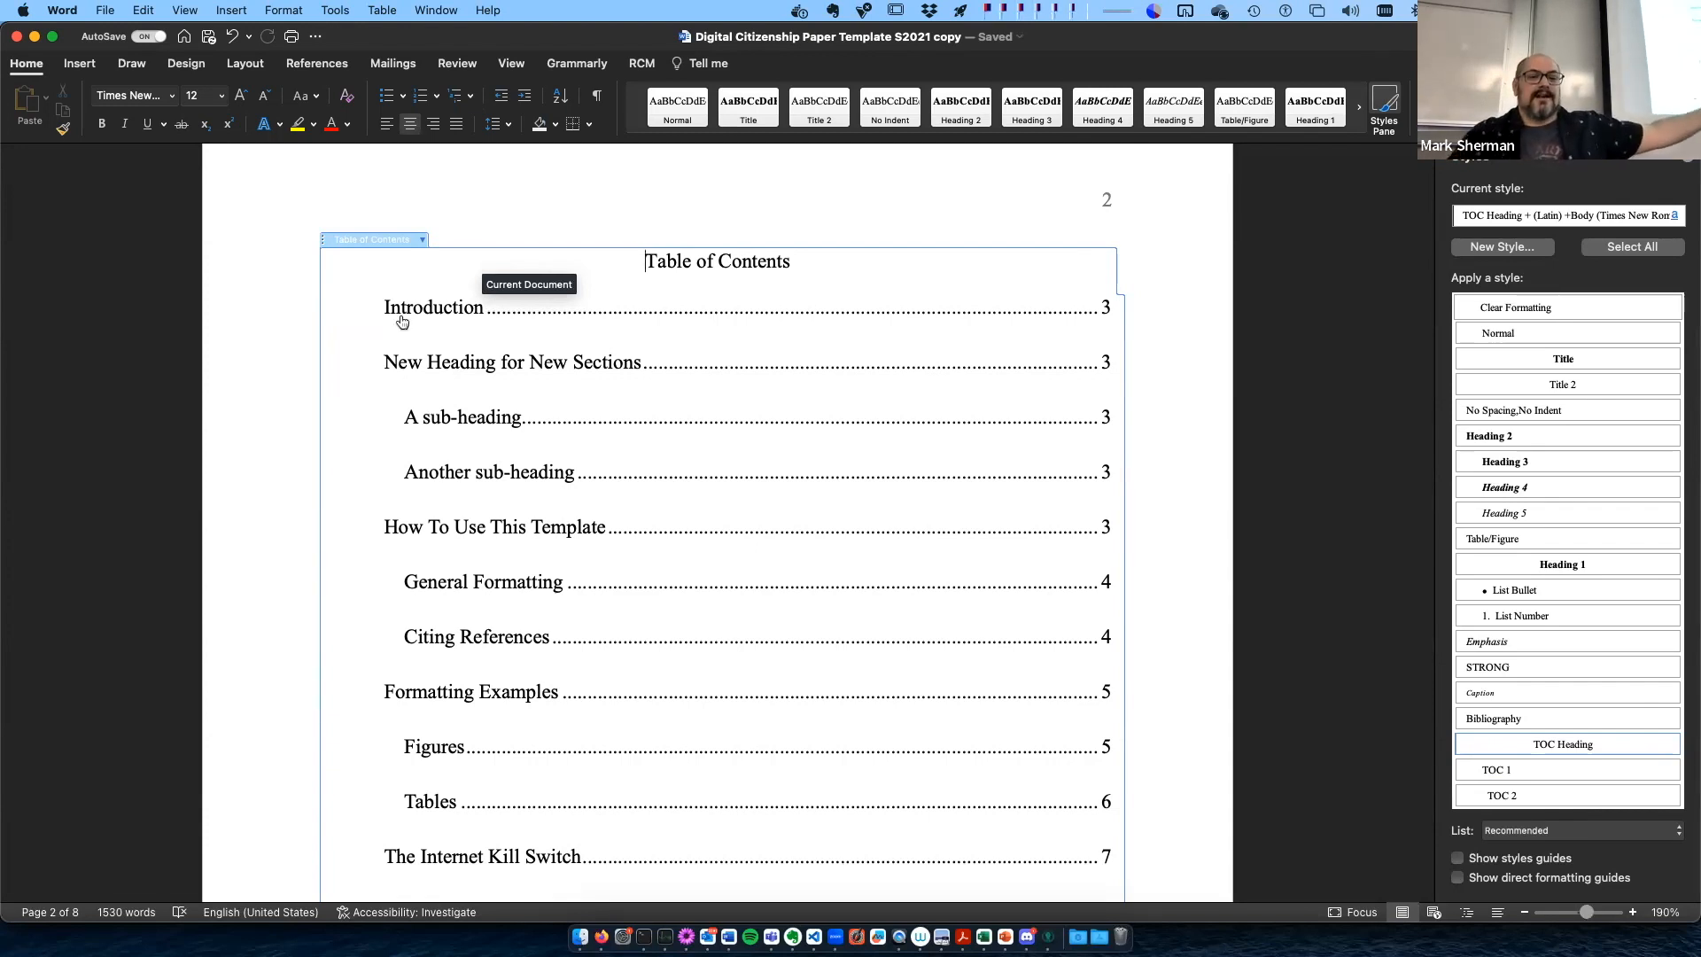
# - Compare the updated table of contents entries with the new heading and sub-headings on page 3
pyautogui.click(280, 336)
pyautogui.scroll(-10, 280, 341)
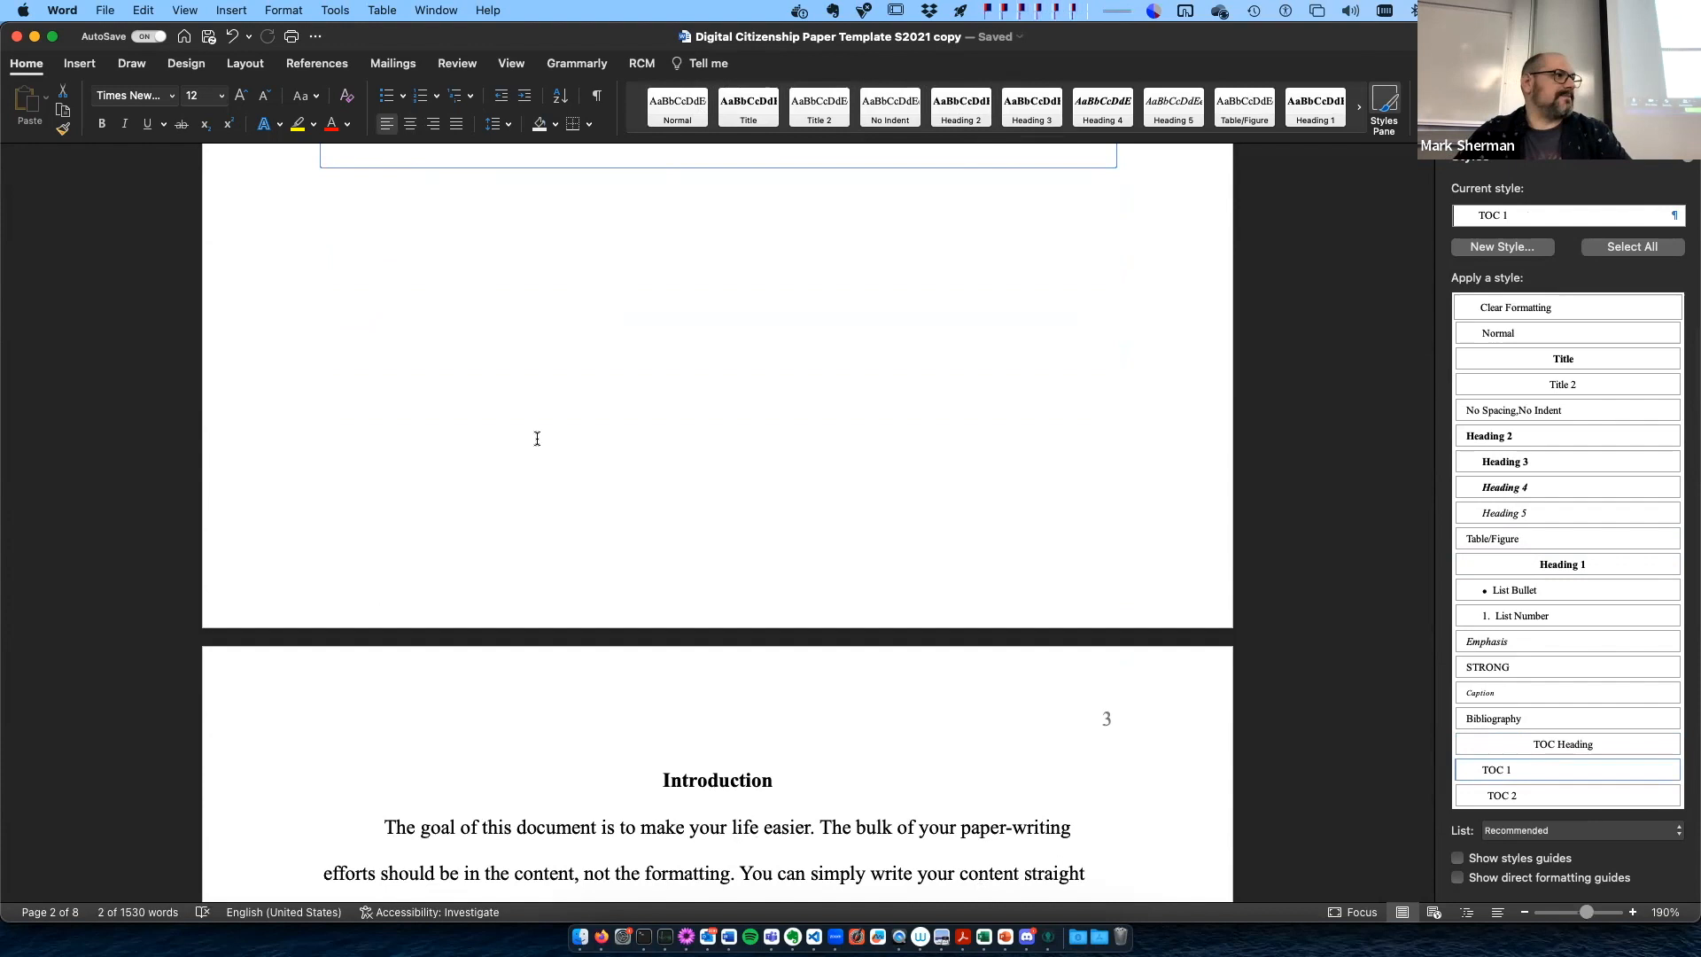
pyautogui.scroll(8, 537, 439)
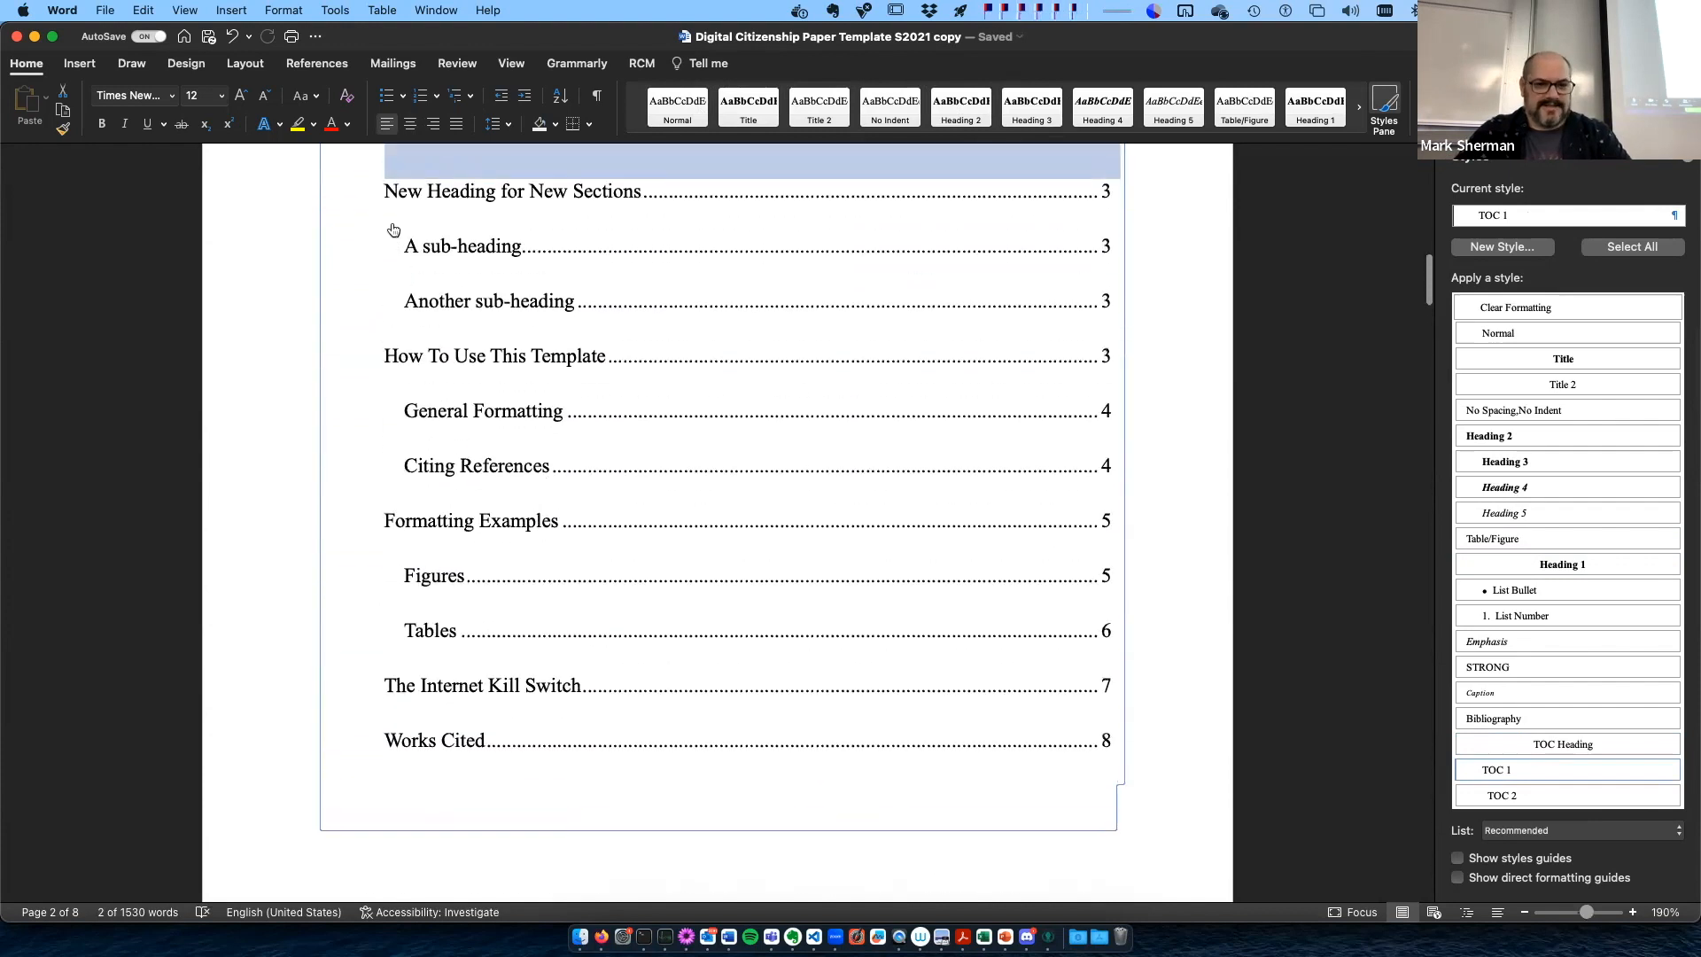
pyautogui.scroll(-10, 522, 476)
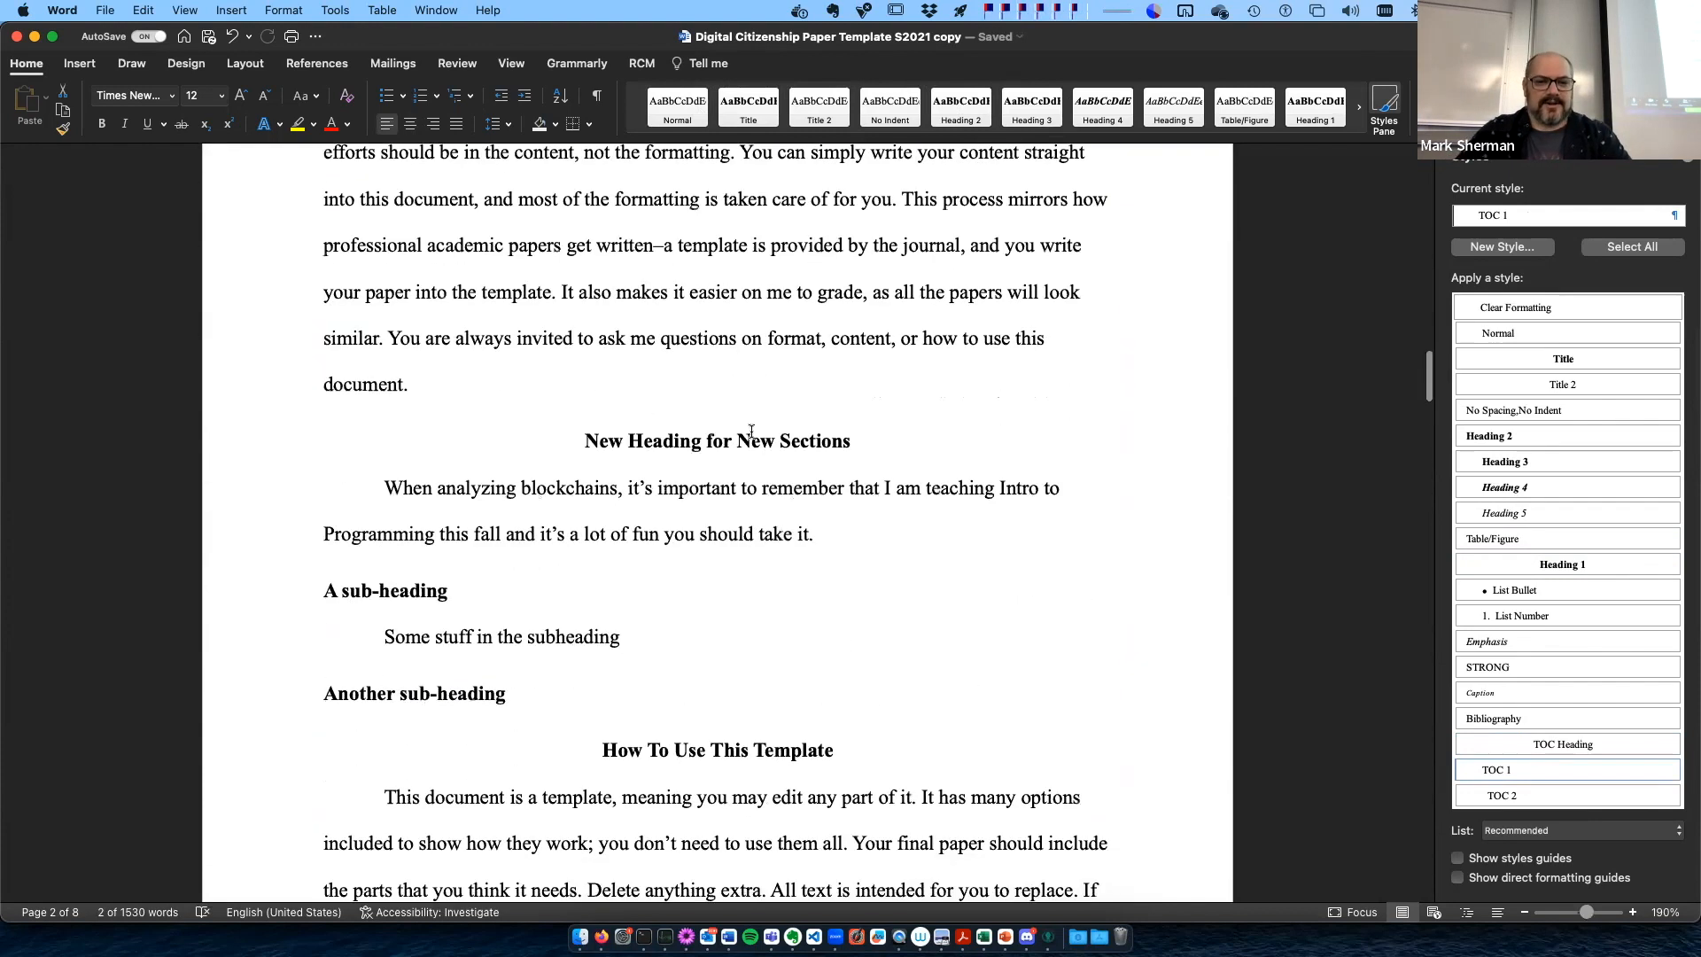
pyautogui.click(750, 440)
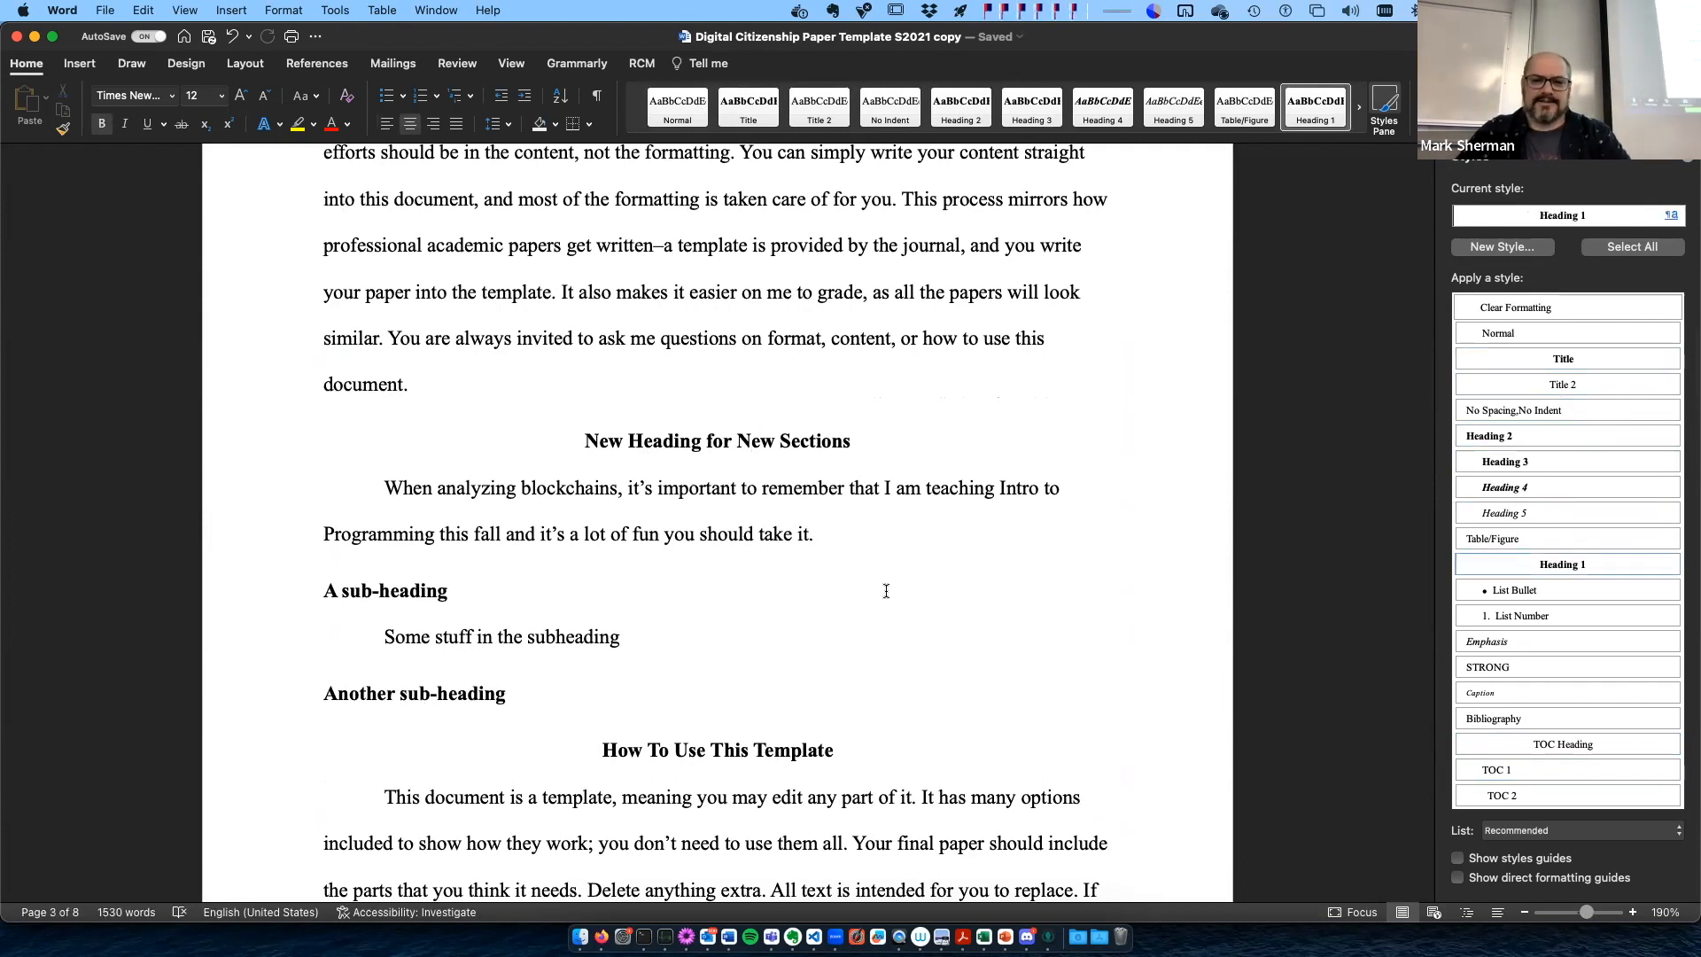
# - Look over the "How To Use This Template" section with its General Formatting and Citing References sub-sections
pyautogui.scroll(-5, 886, 591)
pyautogui.scroll(-20, 886, 591)
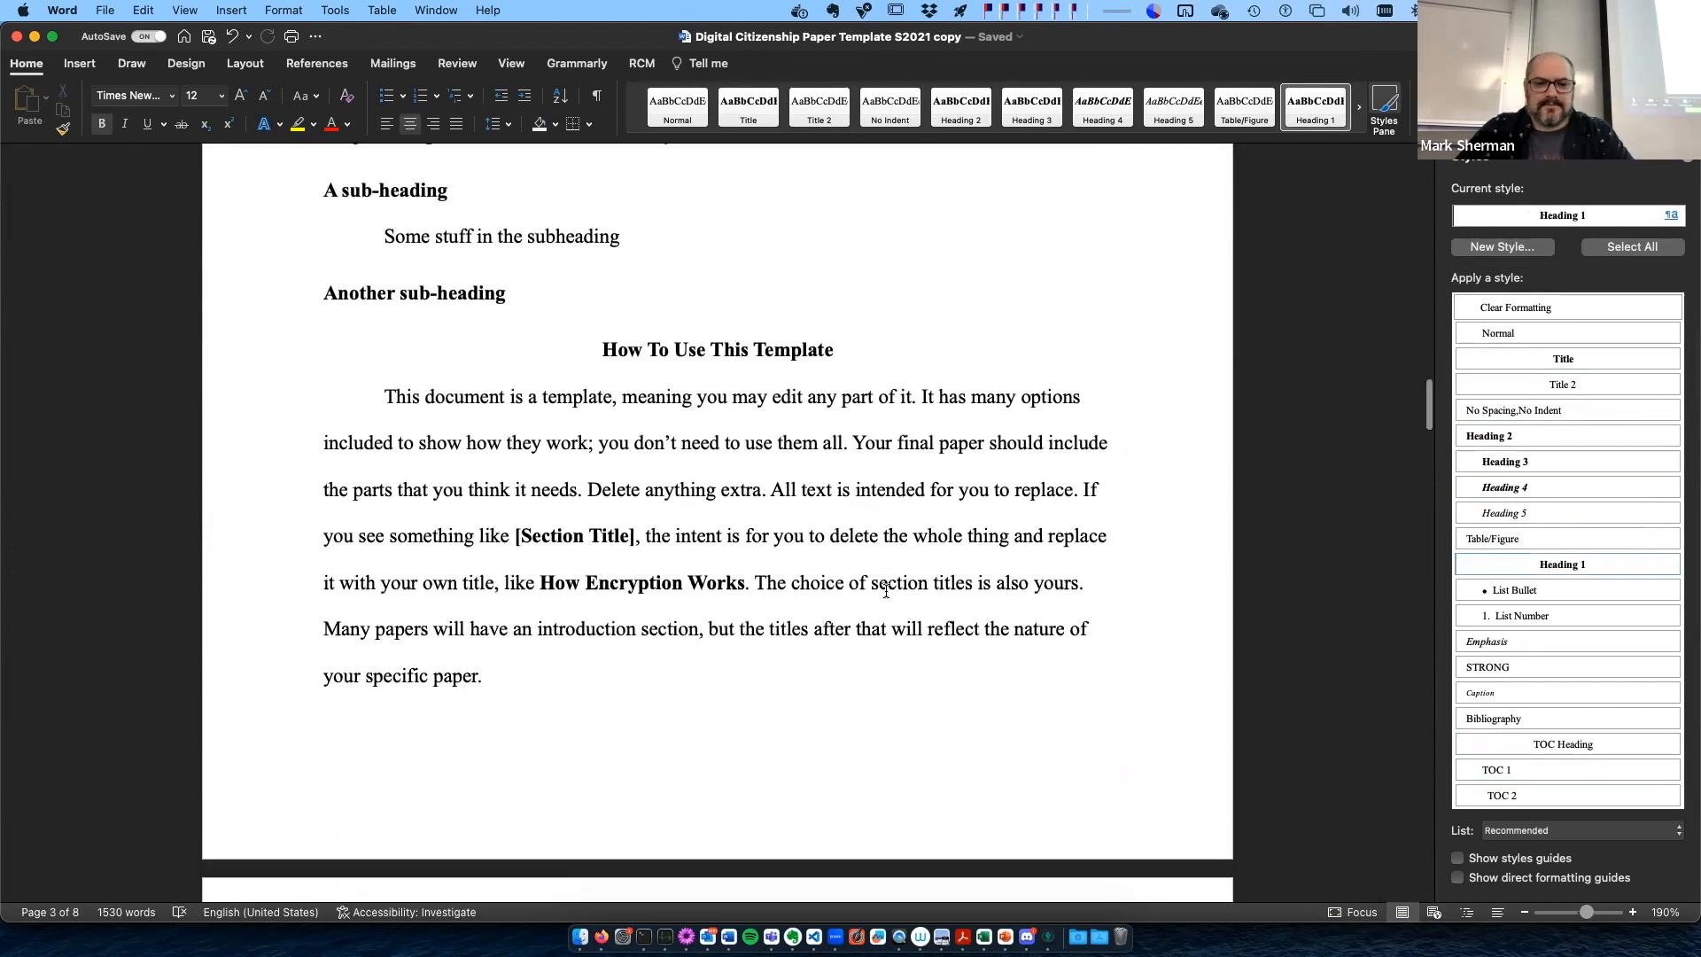
pyautogui.click(905, 520)
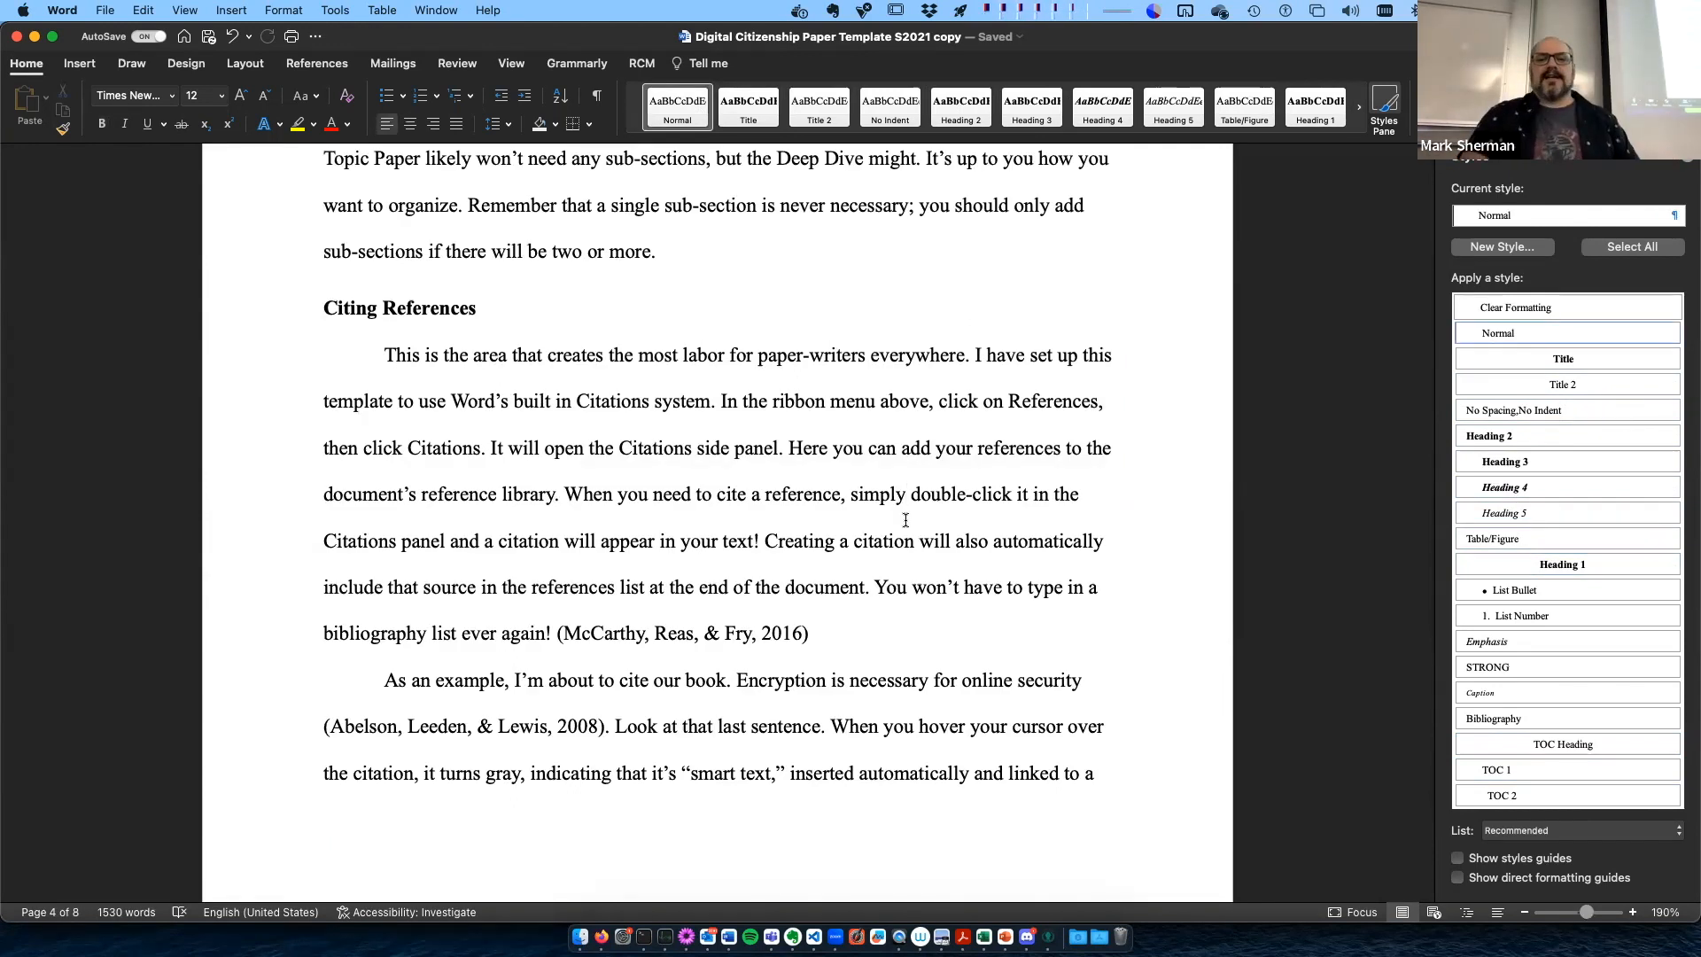
pyautogui.scroll(11, 886, 531)
pyautogui.scroll(20, 831, 567)
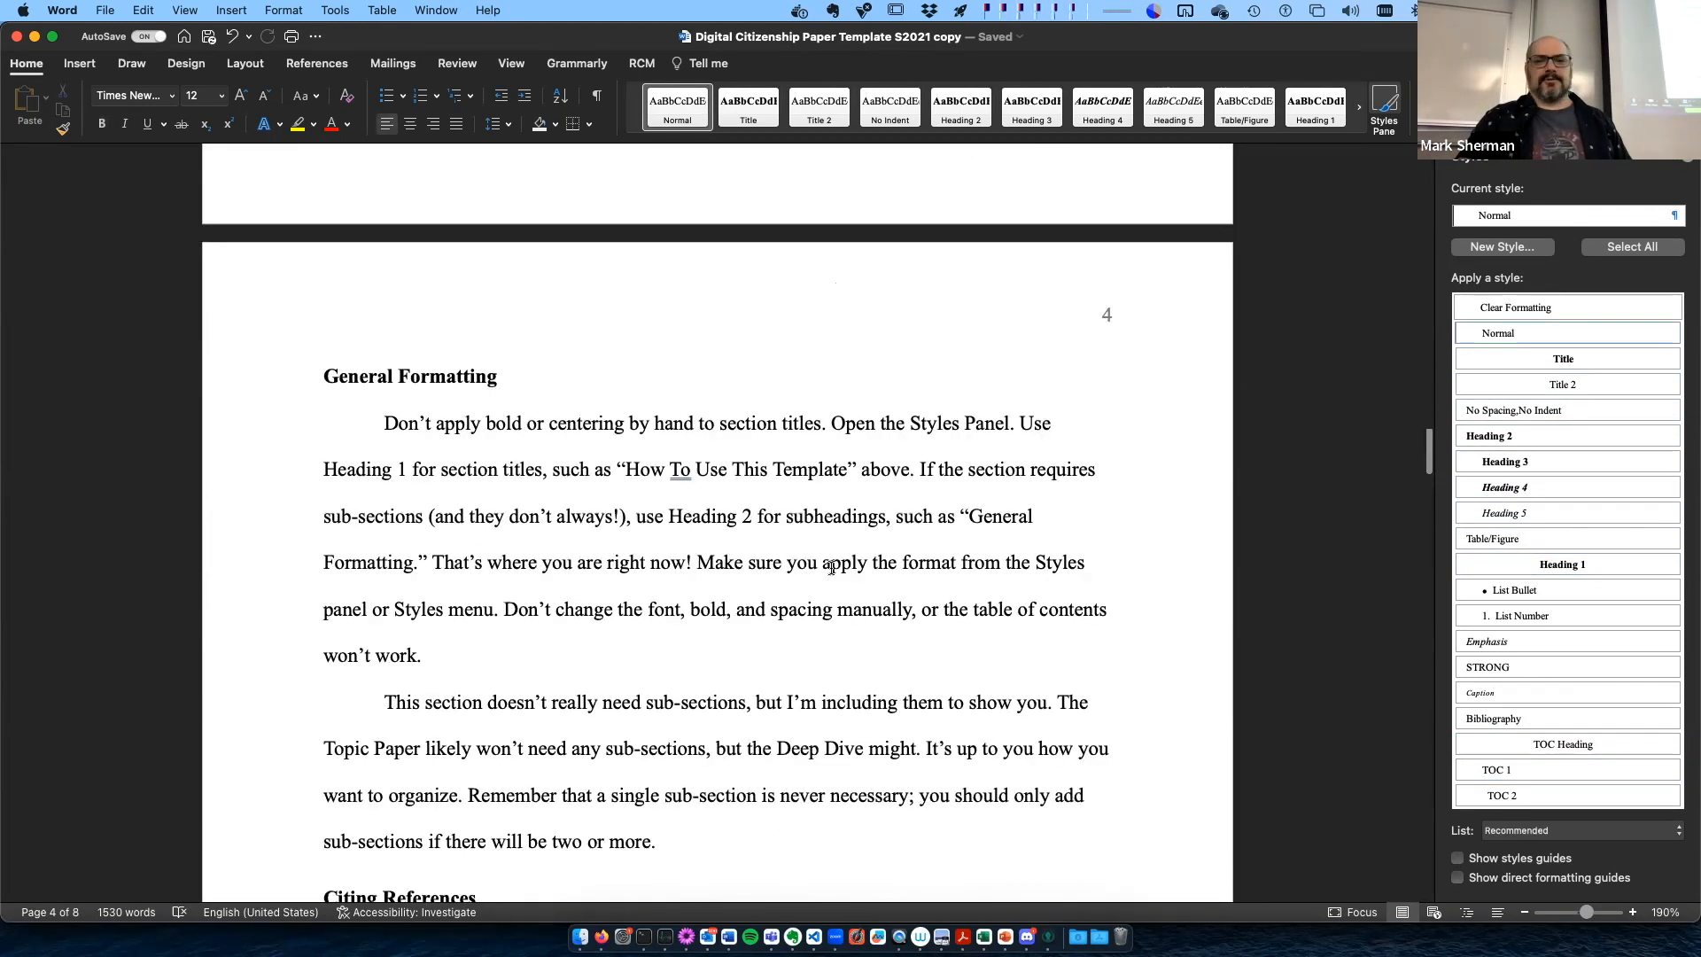
pyautogui.scroll(-20, 691, 455)
pyautogui.scroll(-8, 693, 458)
pyautogui.scroll(20, 692, 457)
pyautogui.scroll(-15, 693, 457)
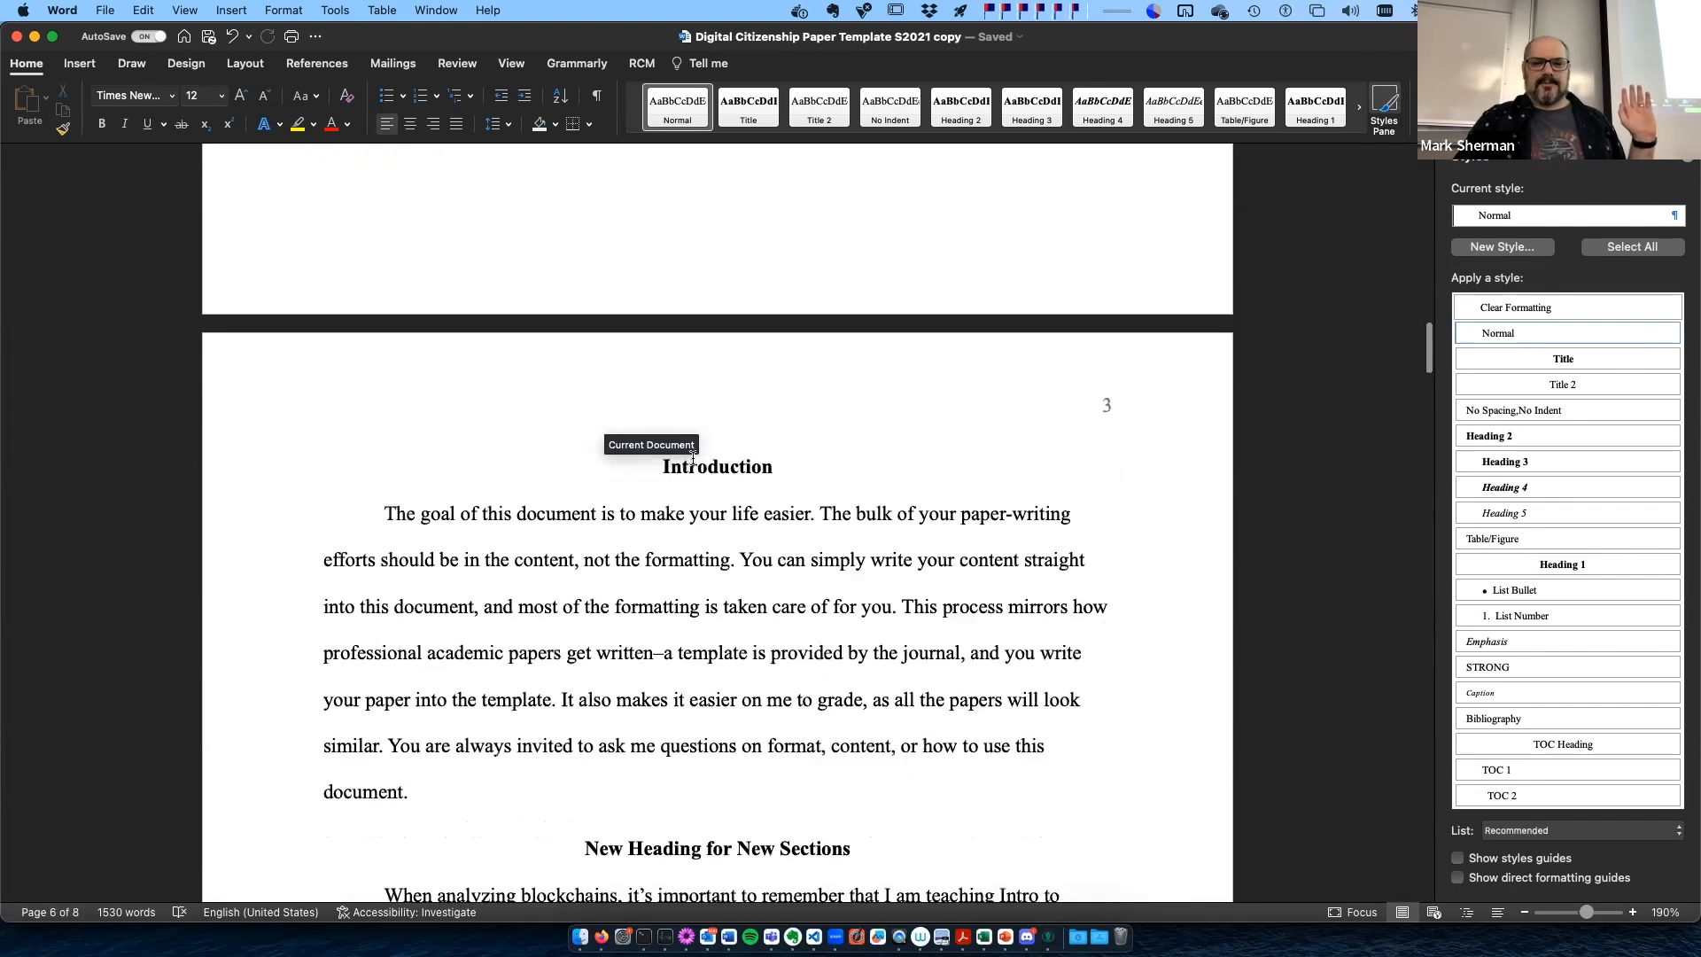
# - Examine the update instructions with Figure 1, and the Figures and Tables samples under Formatting Examples
pyautogui.scroll(-20, 1073, 573)
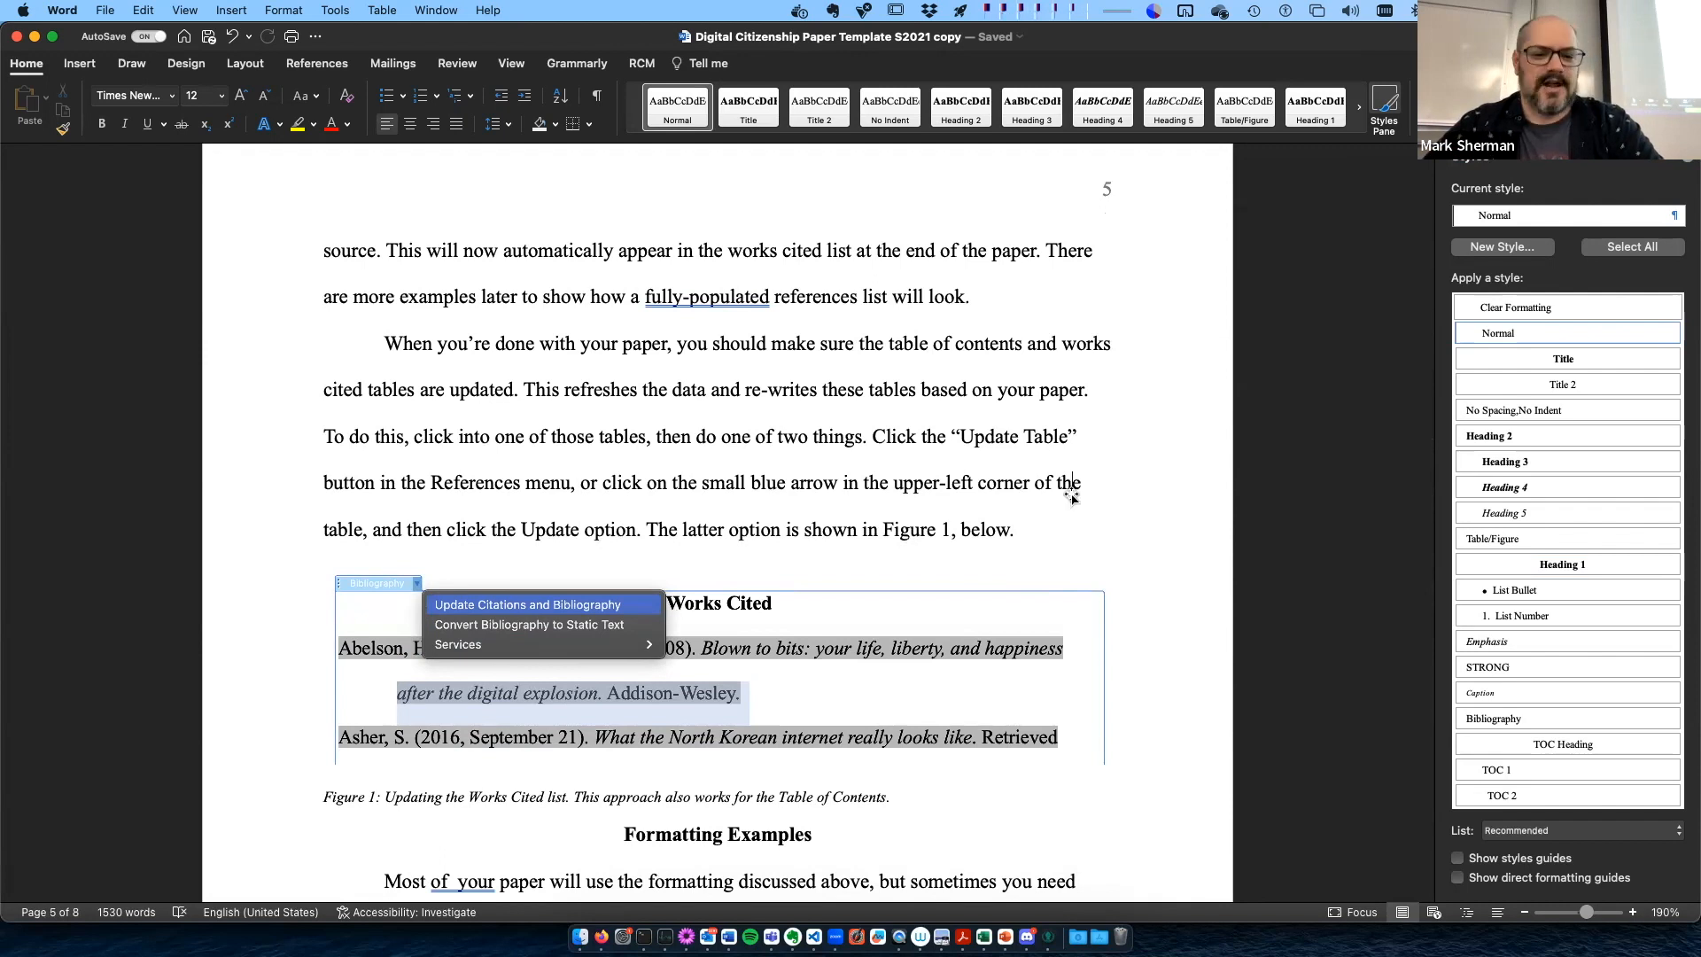
pyautogui.scroll(-5, 1070, 494)
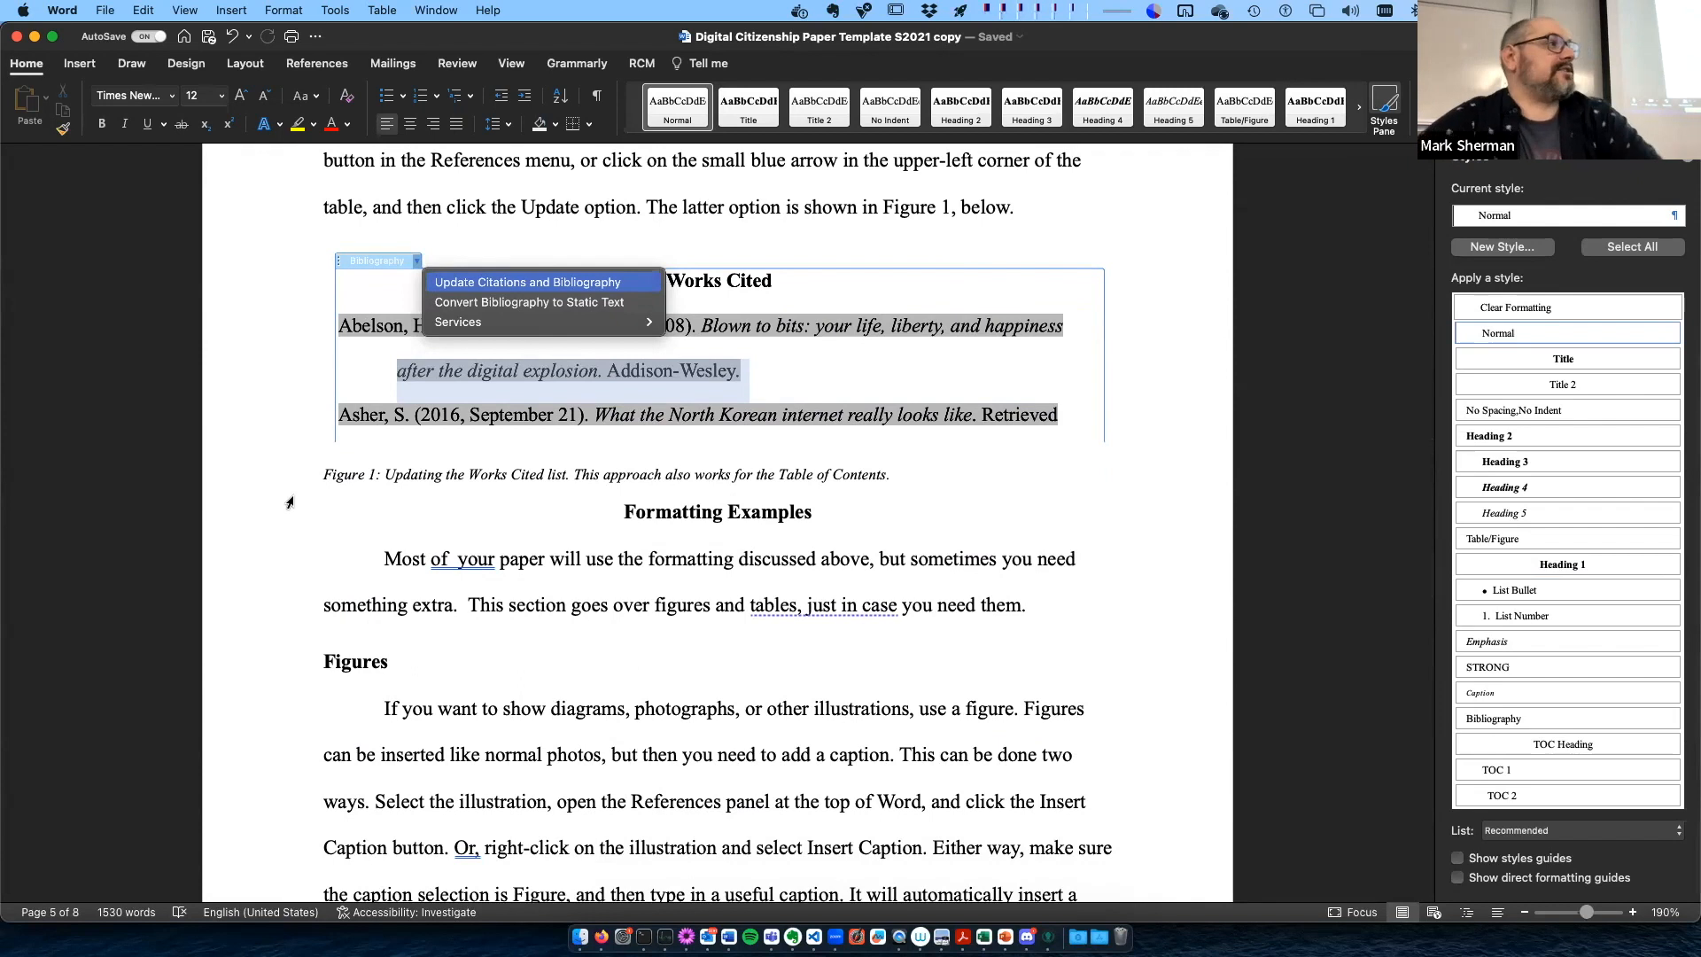
pyautogui.scroll(-1, 290, 502)
pyautogui.scroll(-15, 290, 502)
pyautogui.scroll(2, 289, 502)
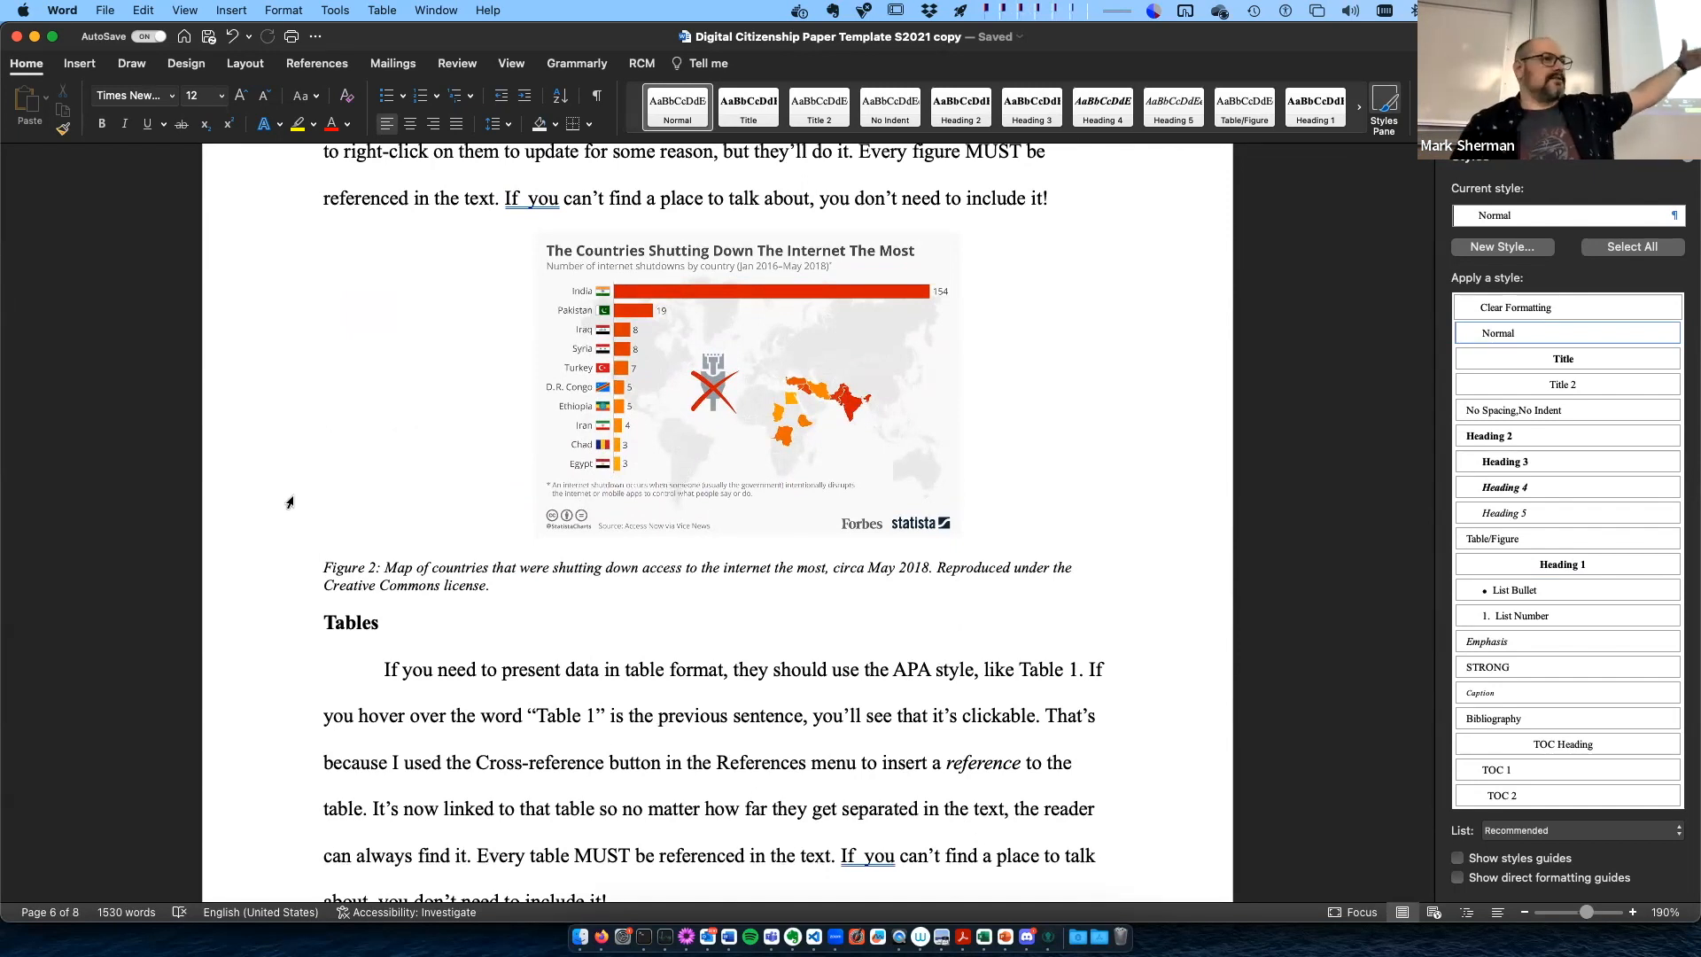
pyautogui.scroll(-5, 289, 504)
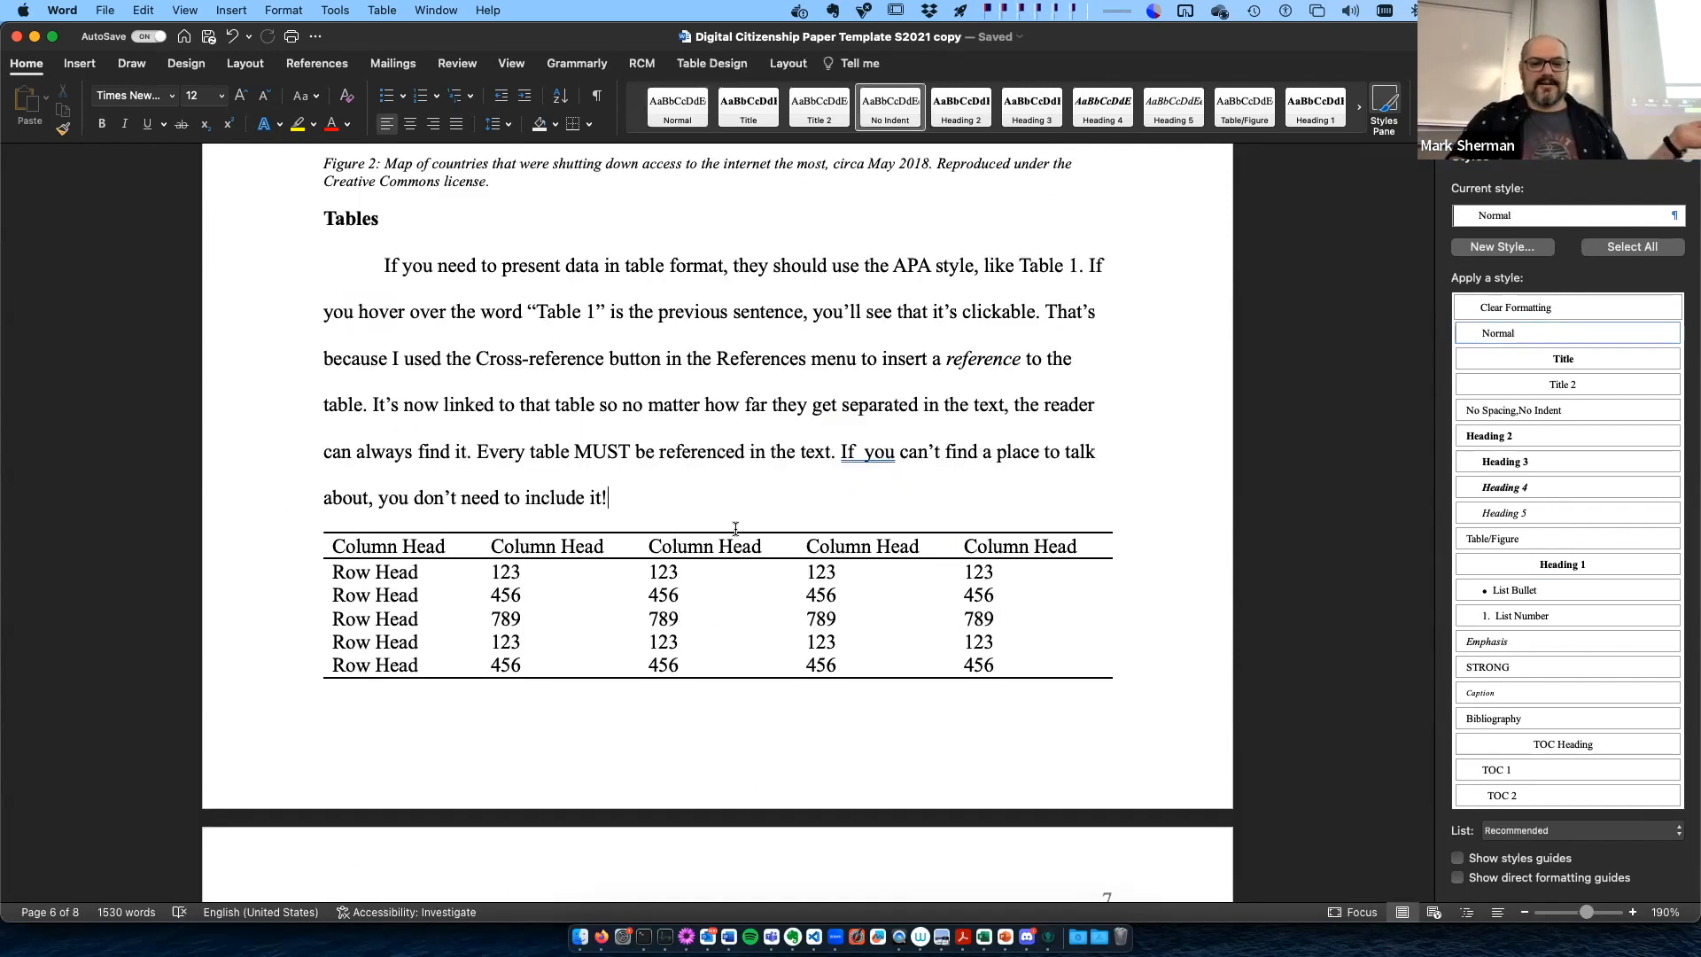
pyautogui.click(373, 593)
pyautogui.click(448, 468)
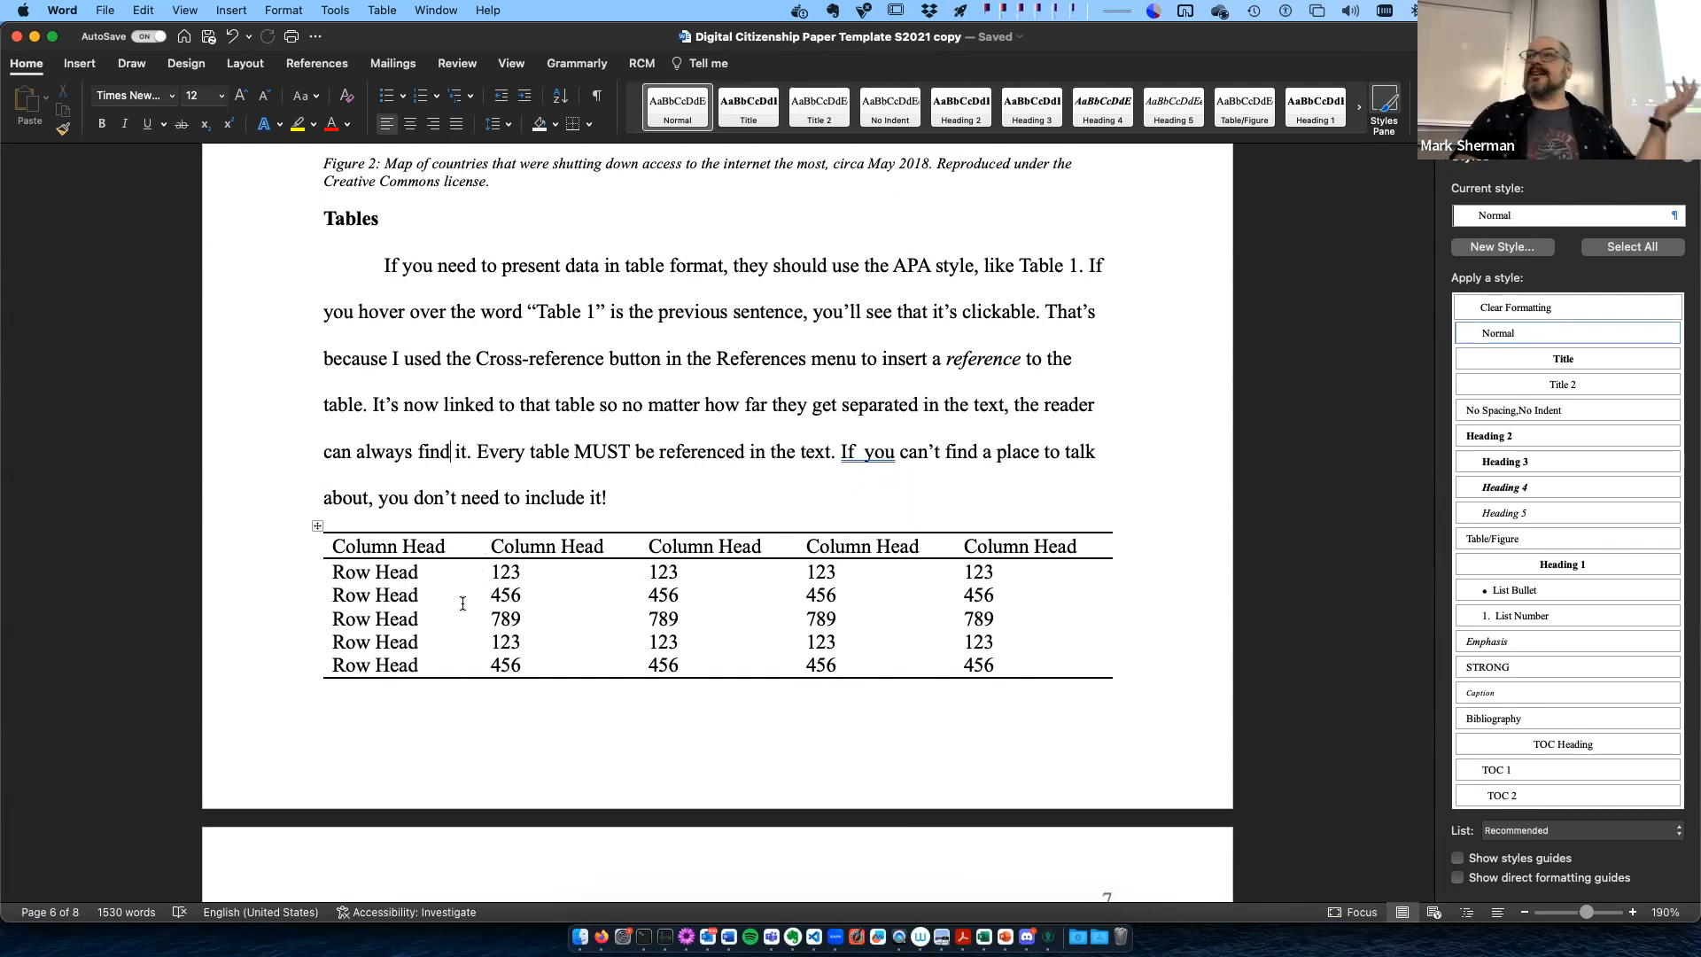
# - Look over the Table 1 caption, the sample section "The Internet Kill Switch" and the Works Cited list
pyautogui.scroll(-5, 463, 603)
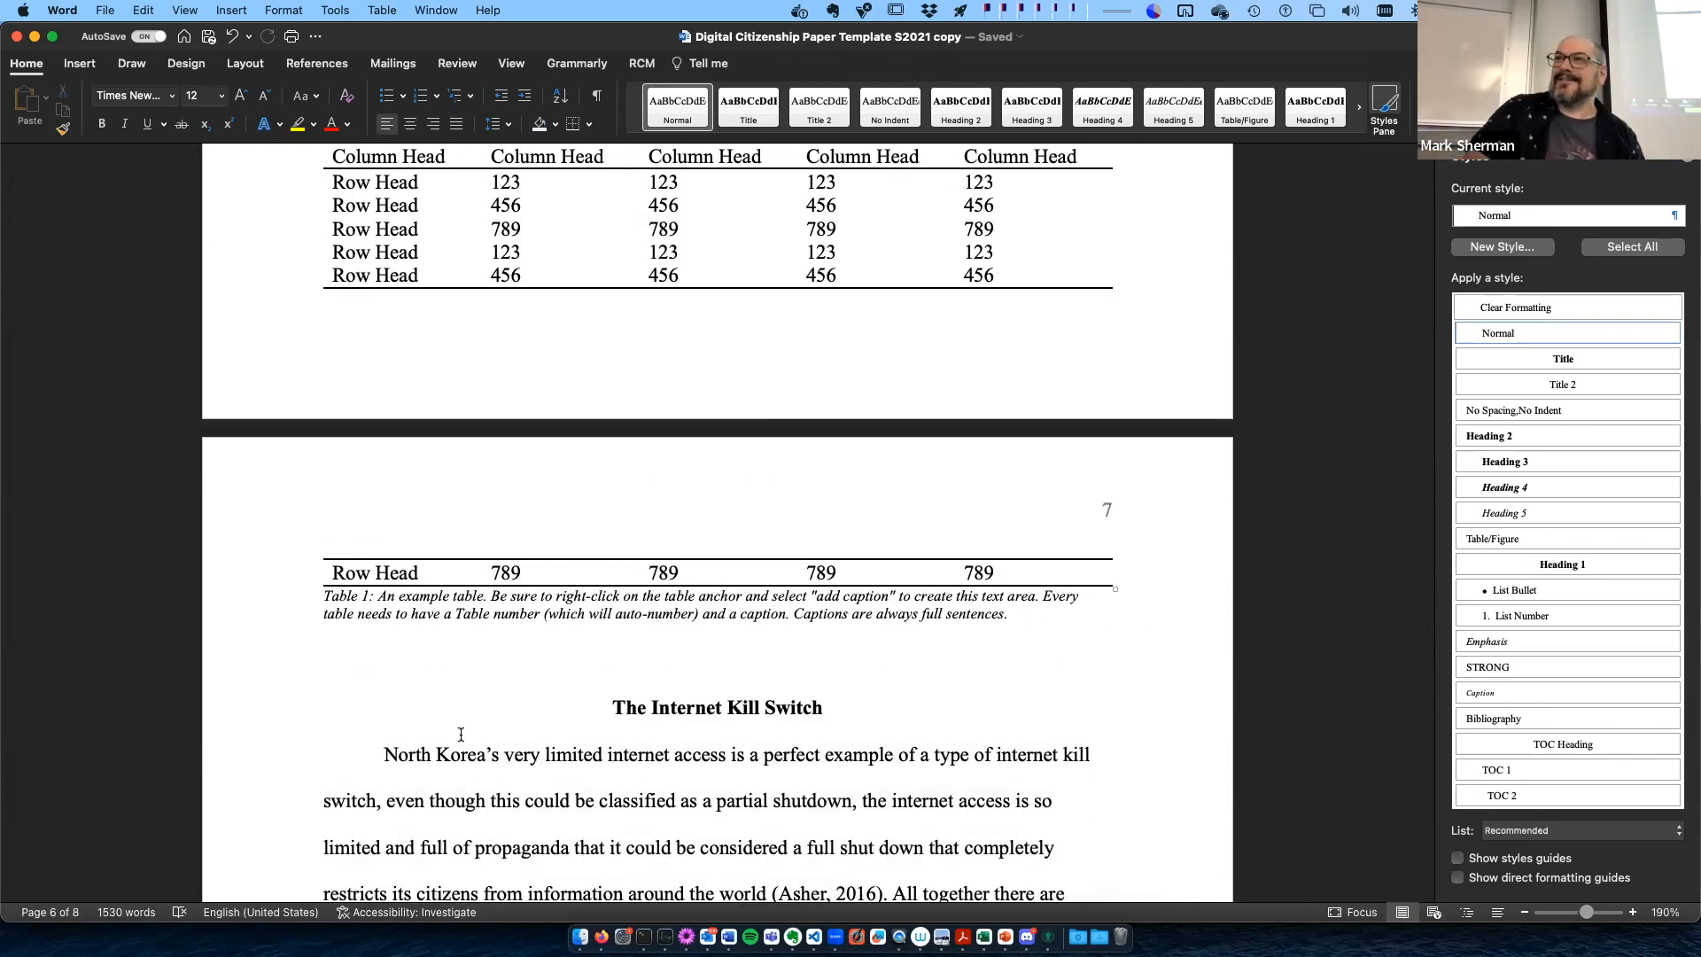
pyautogui.scroll(-2, 461, 733)
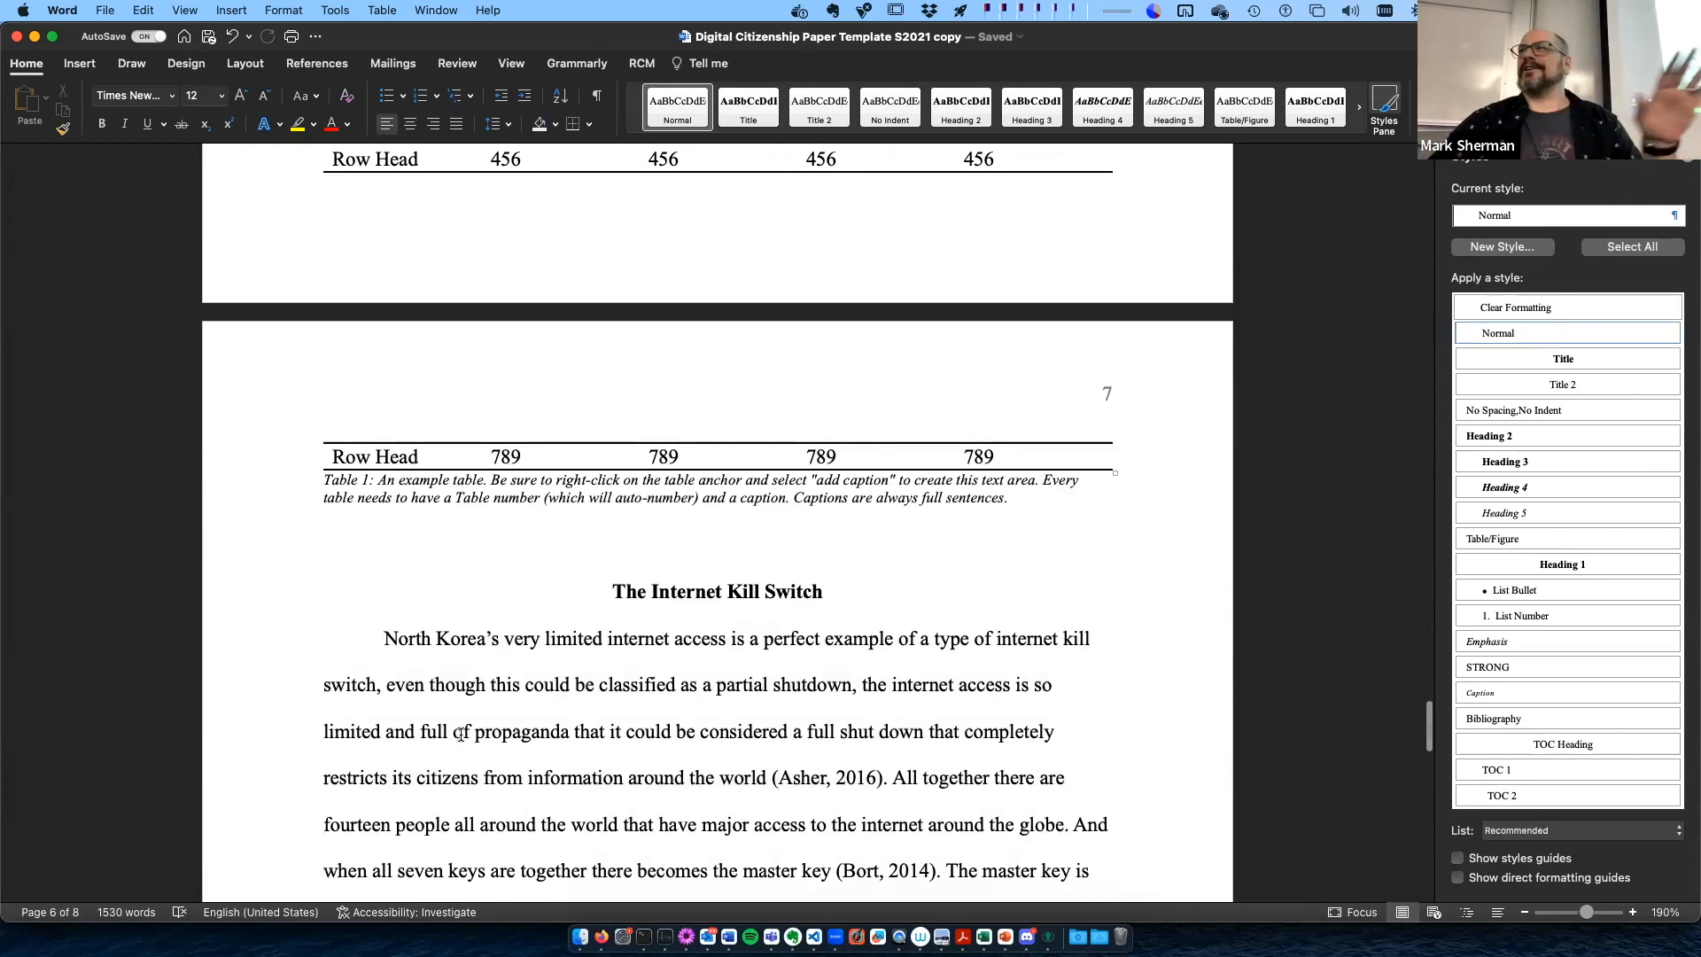
pyautogui.scroll(-9, 461, 734)
pyautogui.scroll(-5, 461, 734)
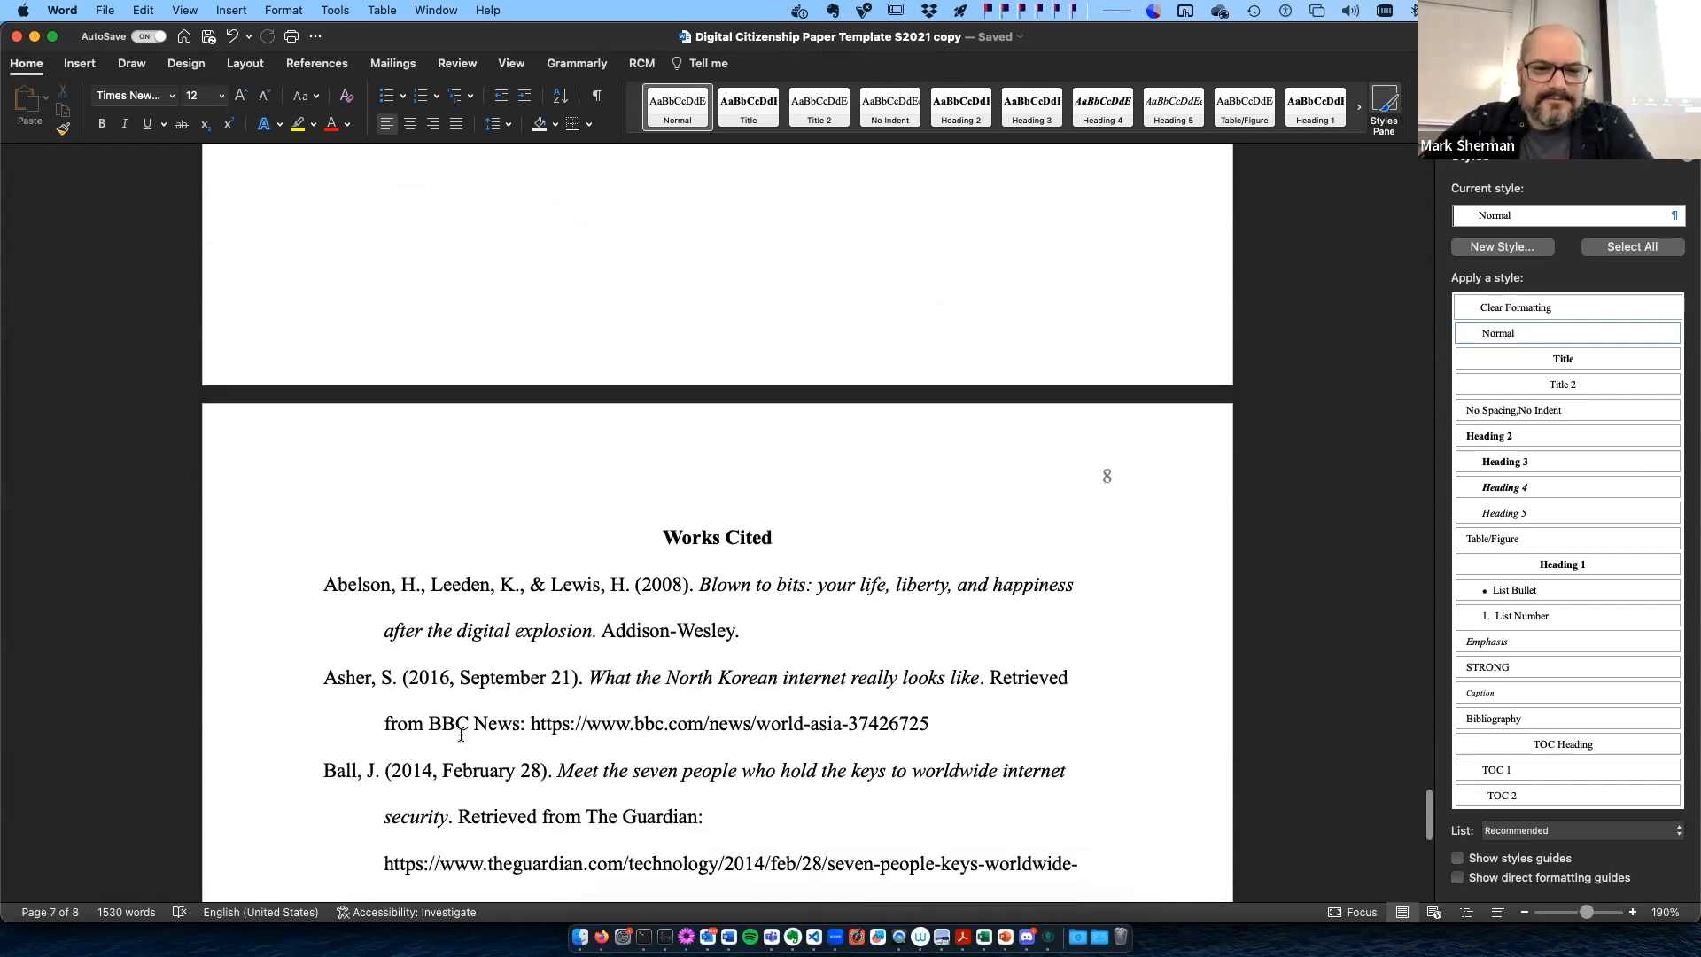
pyautogui.scroll(-10, 461, 734)
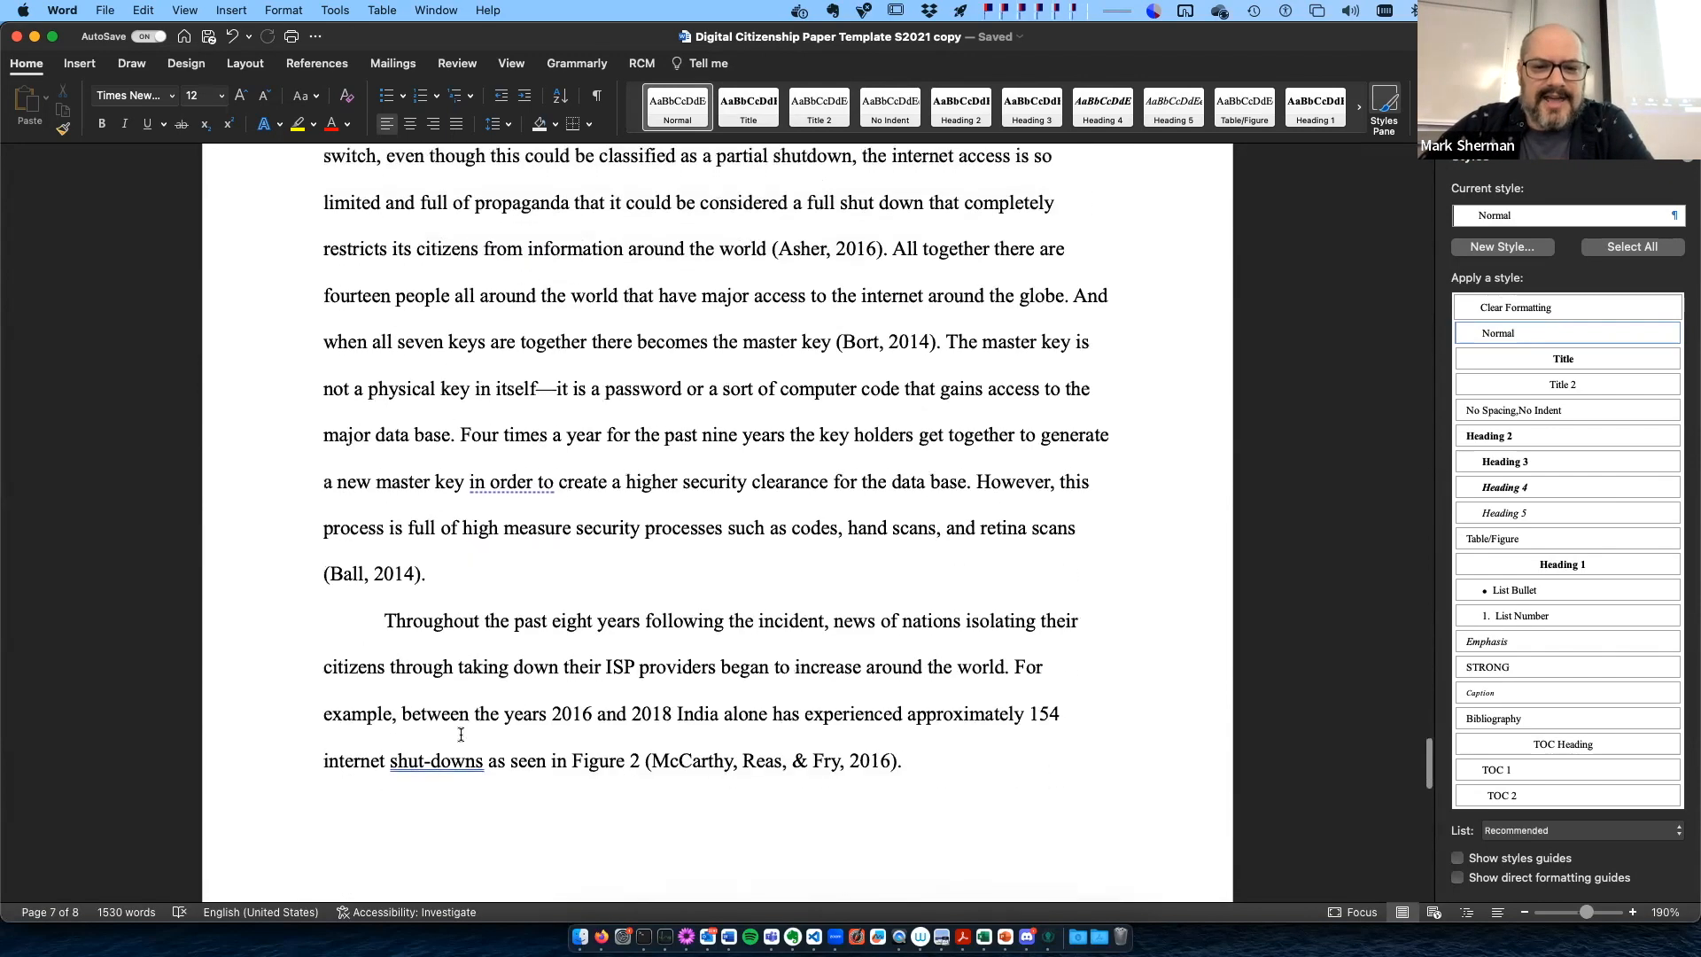
pyautogui.scroll(-5, 461, 734)
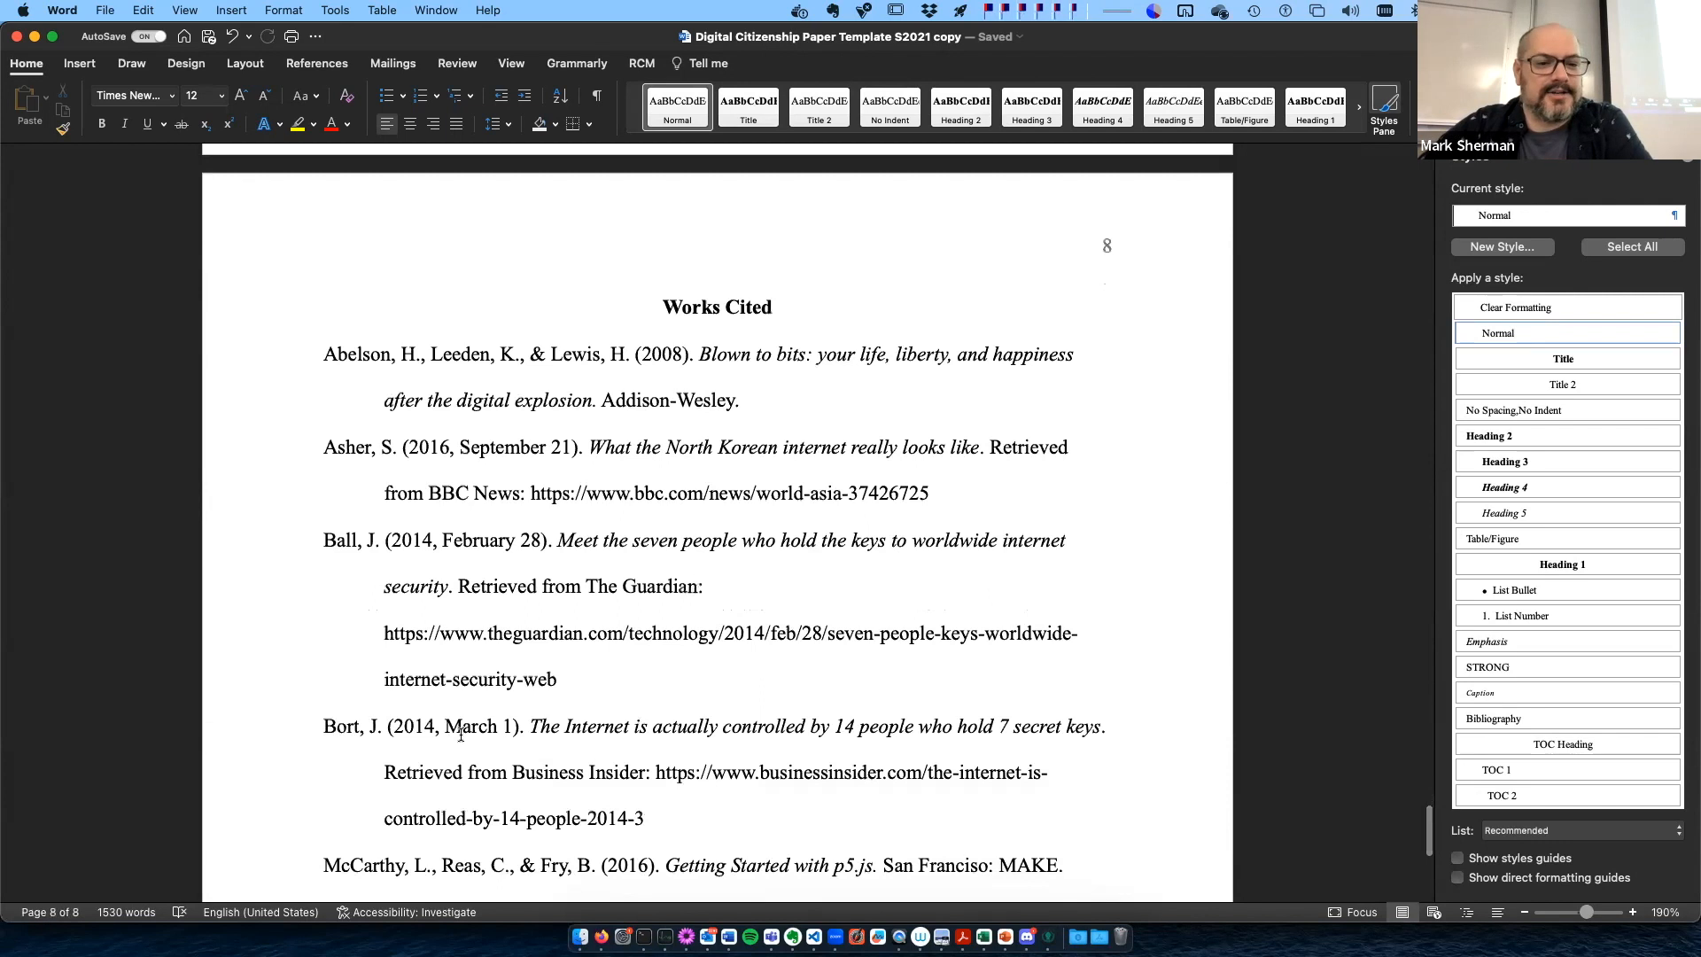
pyautogui.scroll(-2, 460, 734)
pyautogui.scroll(-3, 460, 734)
pyautogui.scroll(5, 461, 735)
pyautogui.scroll(-3, 460, 735)
pyautogui.scroll(1, 425, 738)
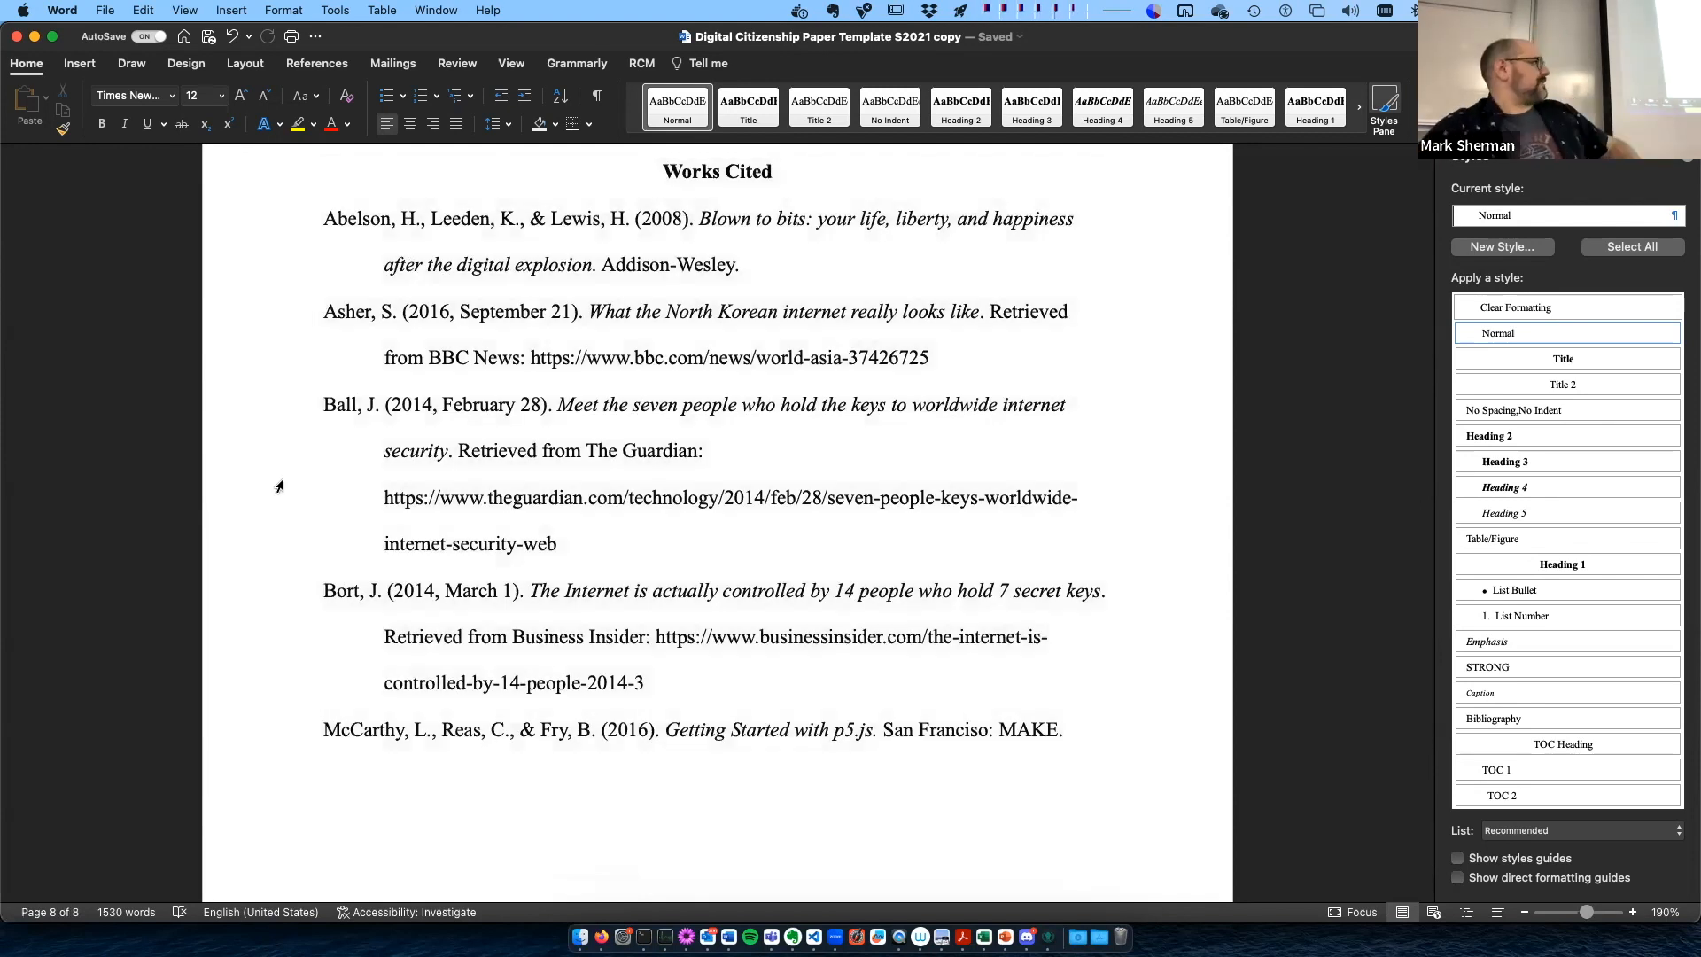
# - Place the cursor in the Works Cited bibliography and bring up the reference and citation commands
pyautogui.scroll(5, 355, 461)
pyautogui.click(465, 435)
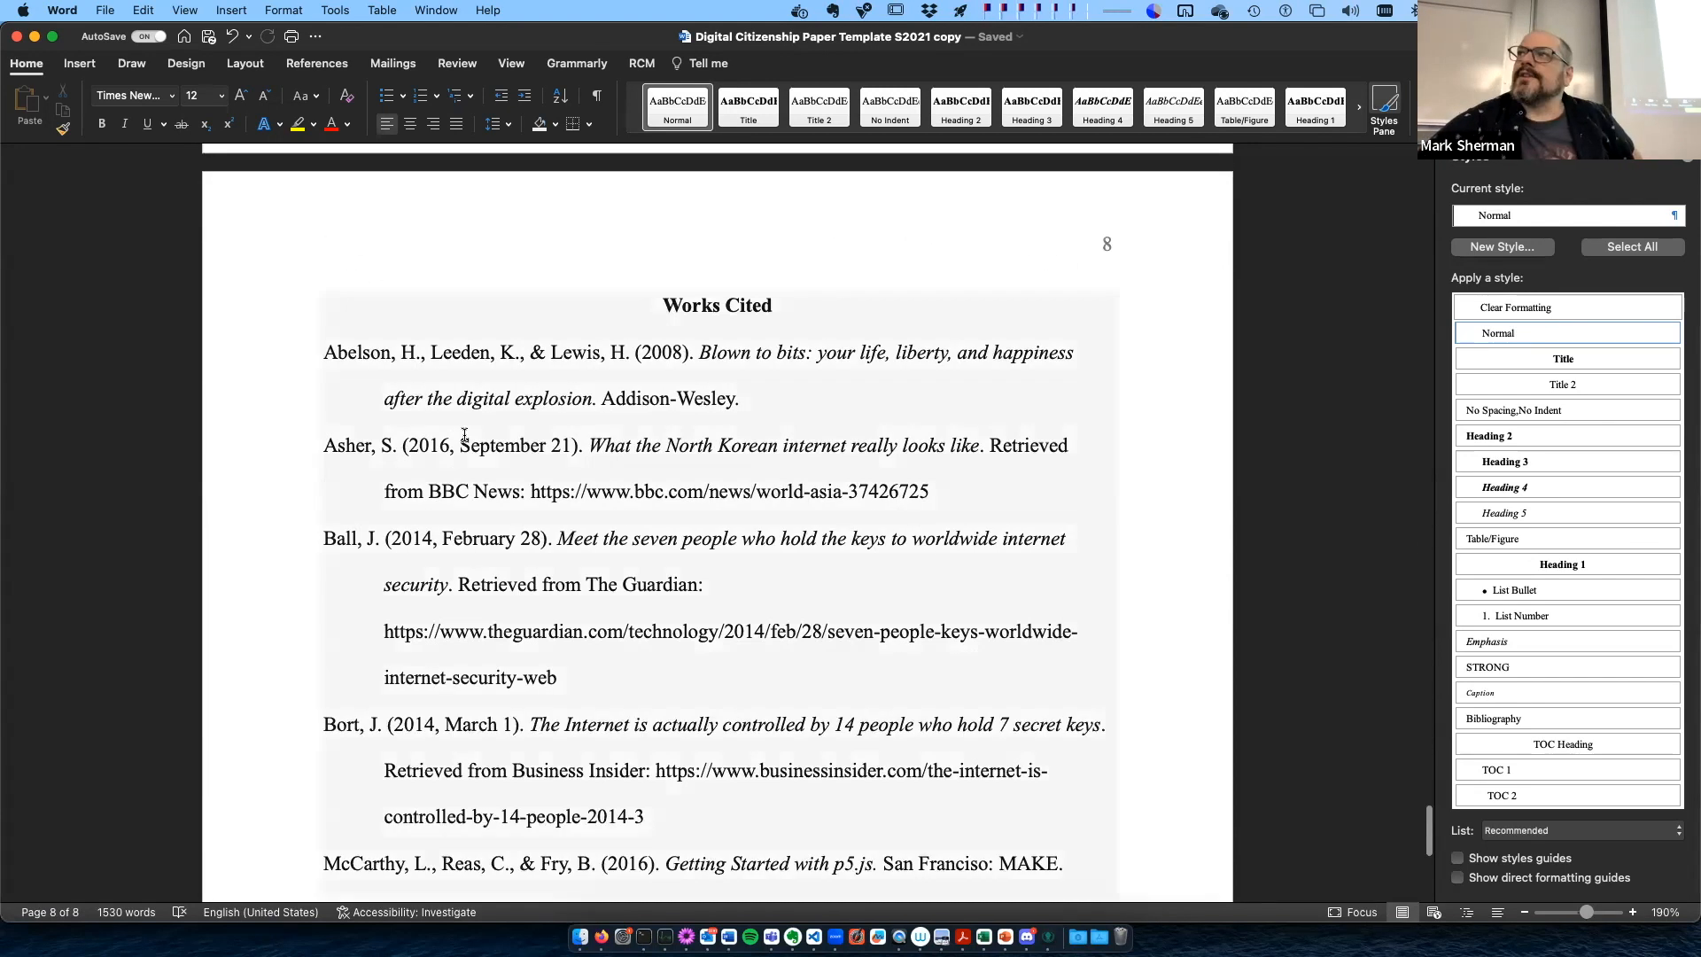
pyautogui.click(381, 295)
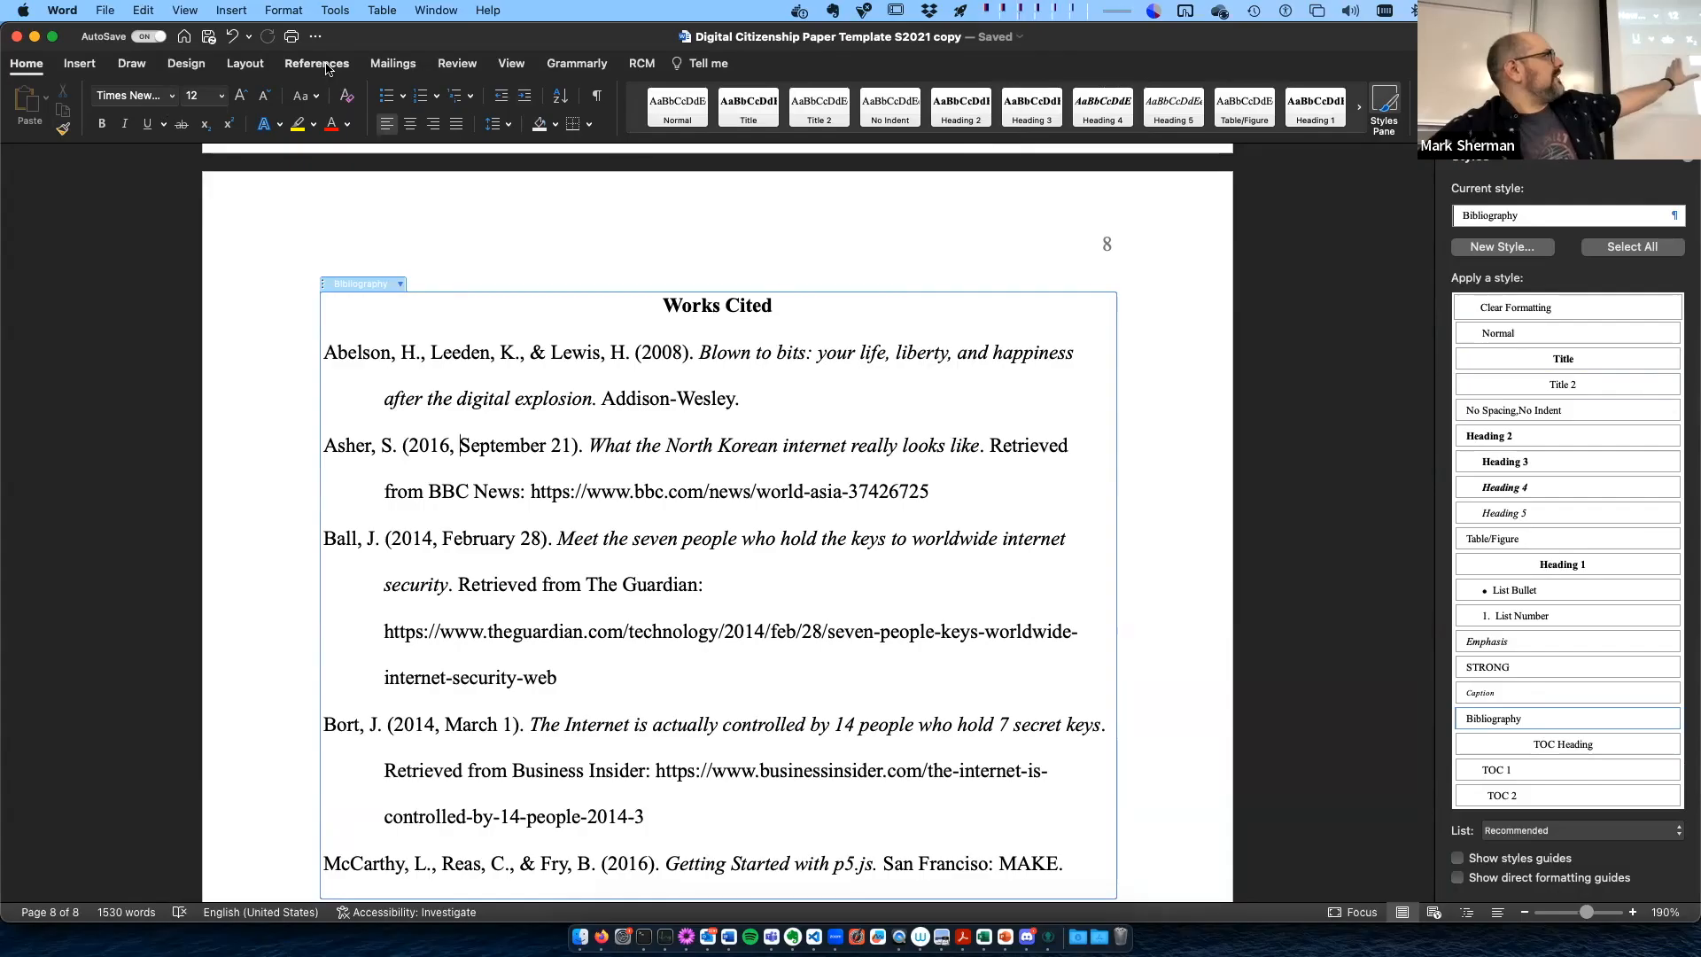
pyautogui.click(875, 180)
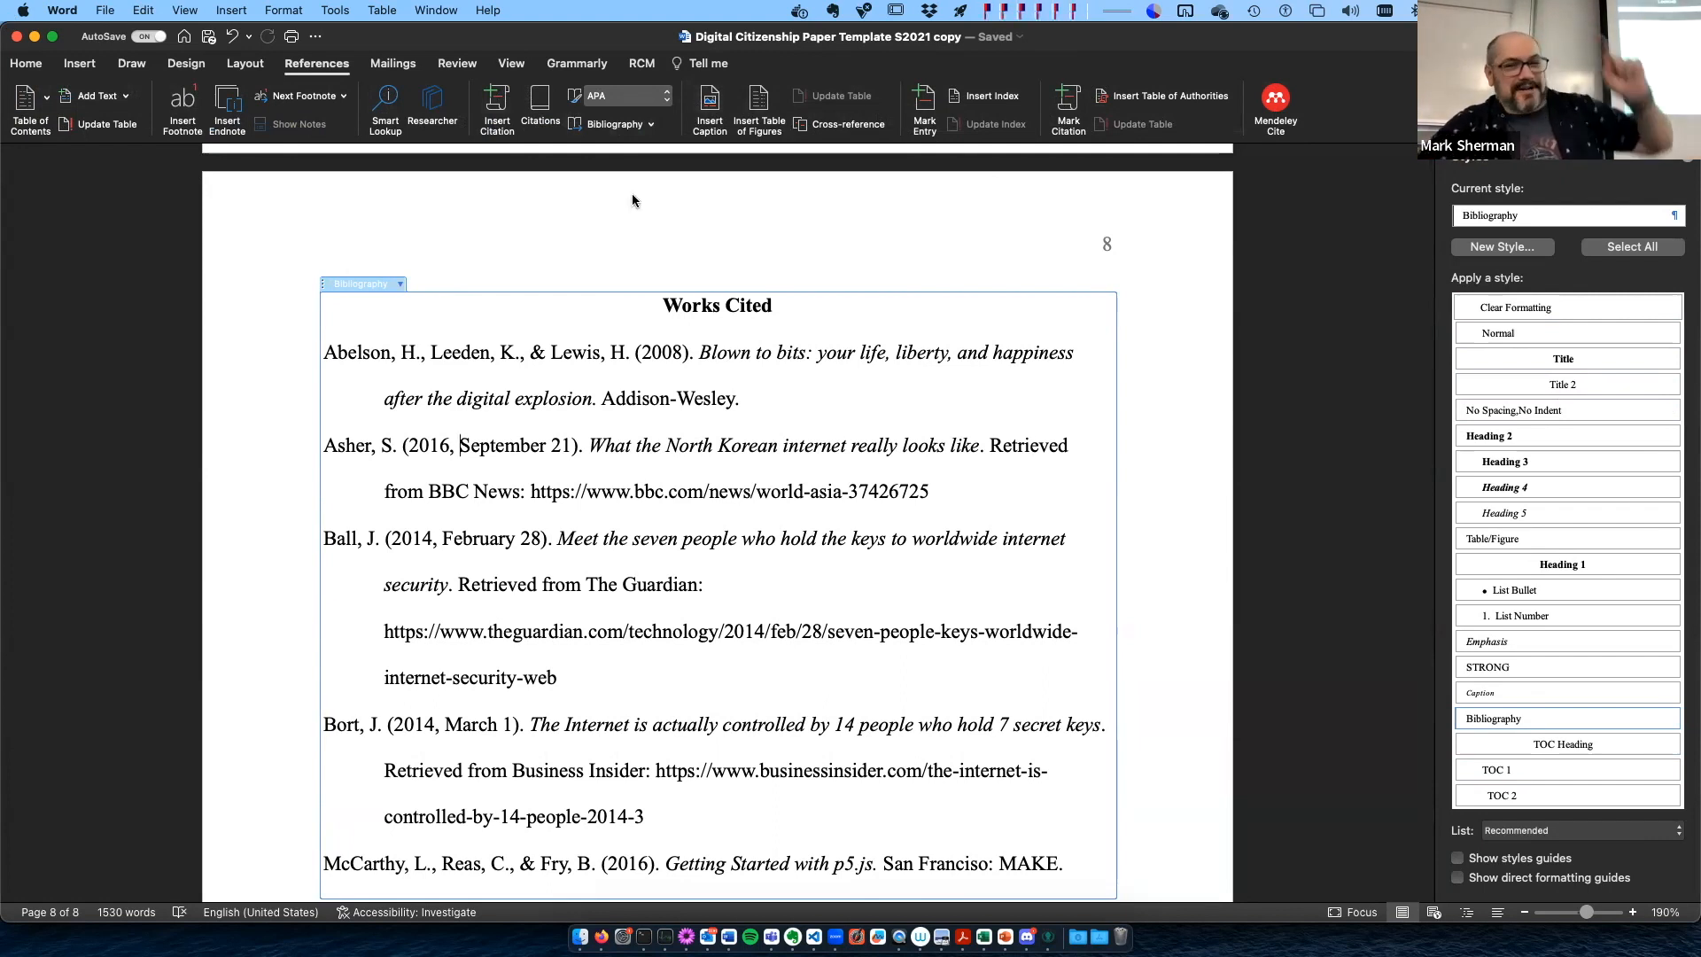
# - Close the Styles pane and display the document's Citations list in its place
pyautogui.click(1688, 158)
pyautogui.scroll(15, 801, 412)
pyautogui.scroll(15, 801, 412)
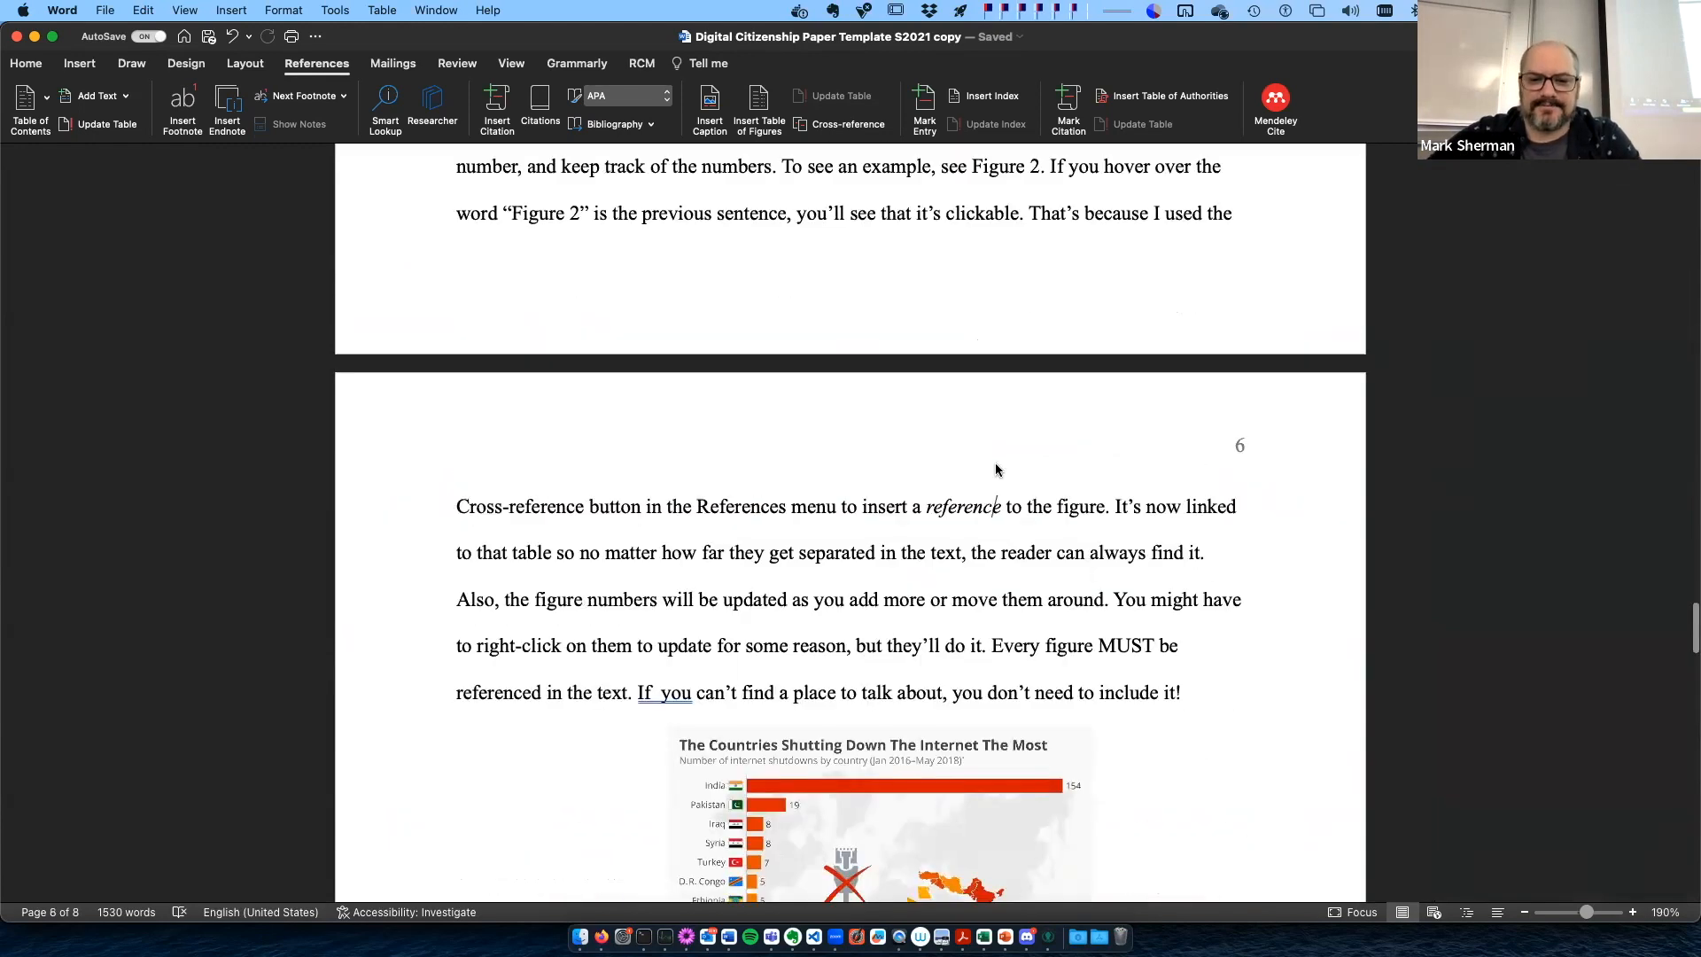
pyautogui.scroll(10, 996, 470)
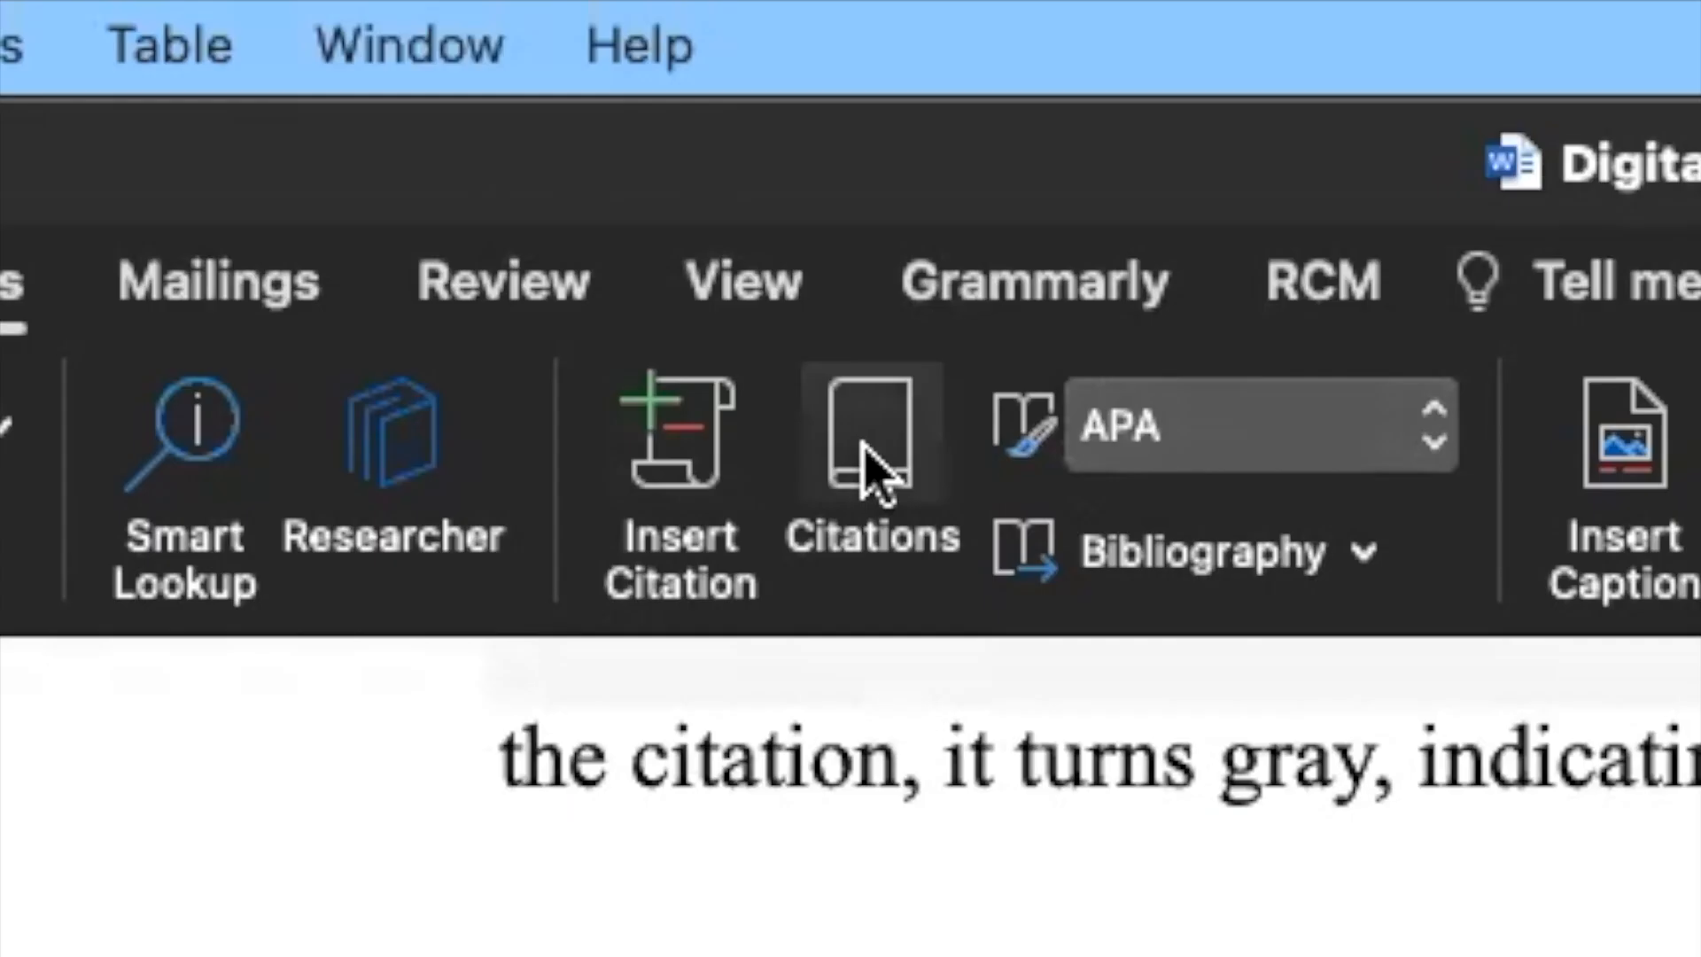
pyautogui.click(866, 468)
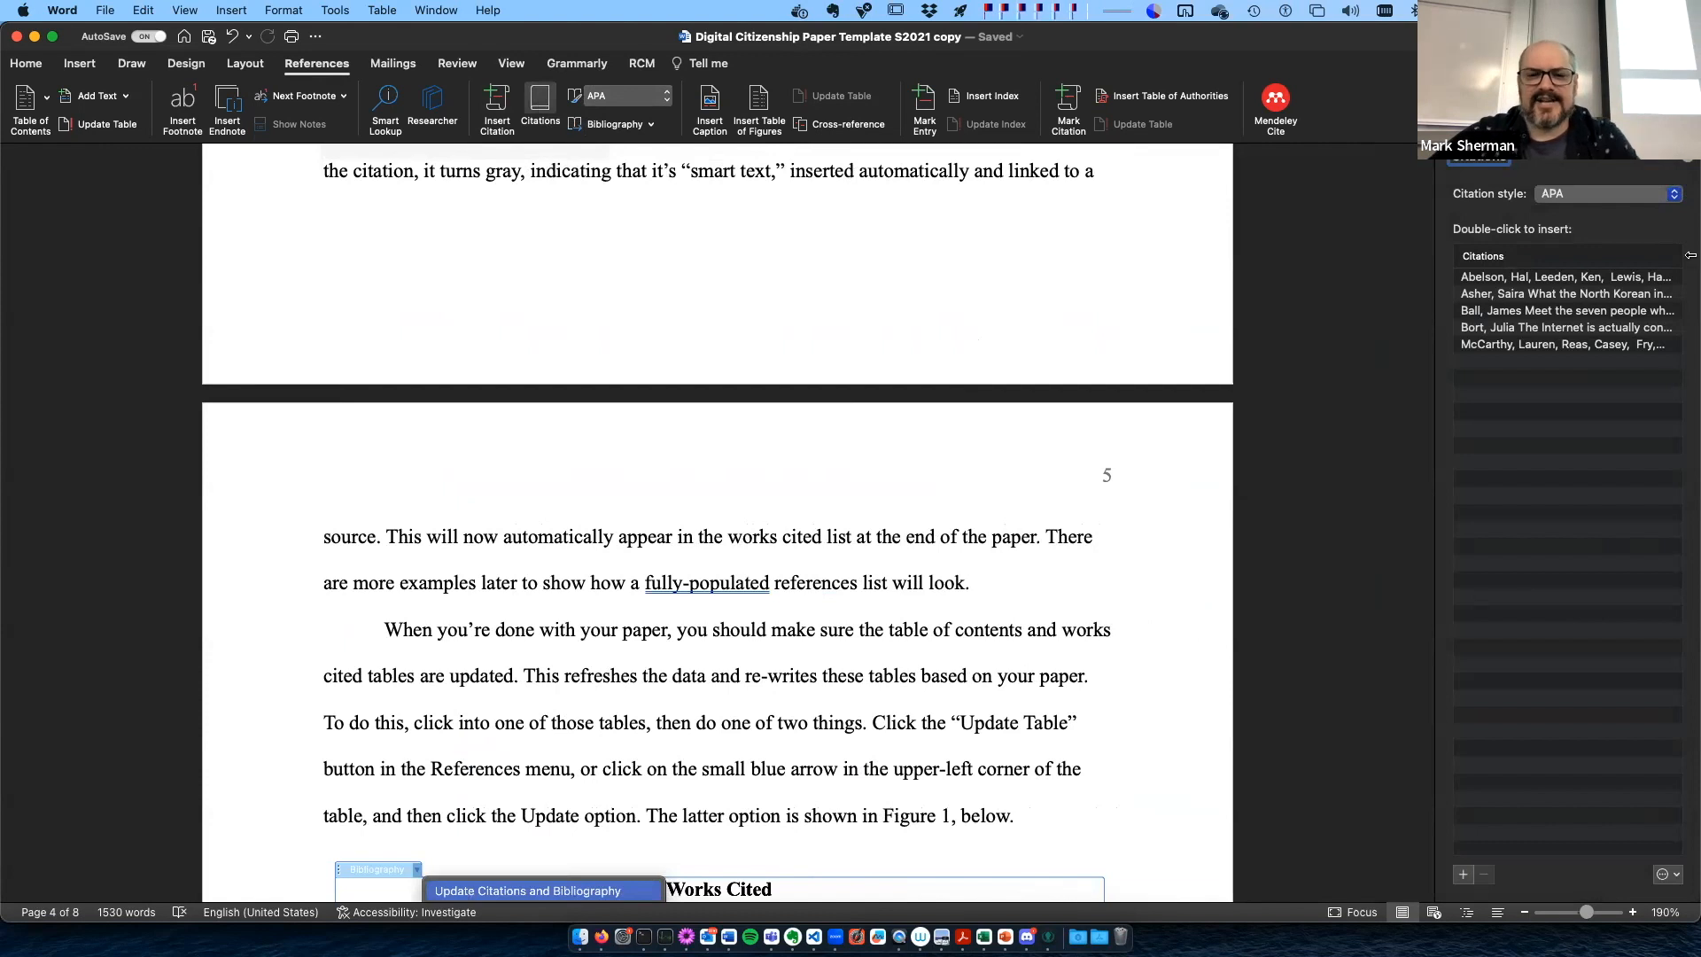
# - Open the source details of the "Blown to bits" book from the citation list, review its bibliography fields and close them
pyautogui.click(1531, 315)
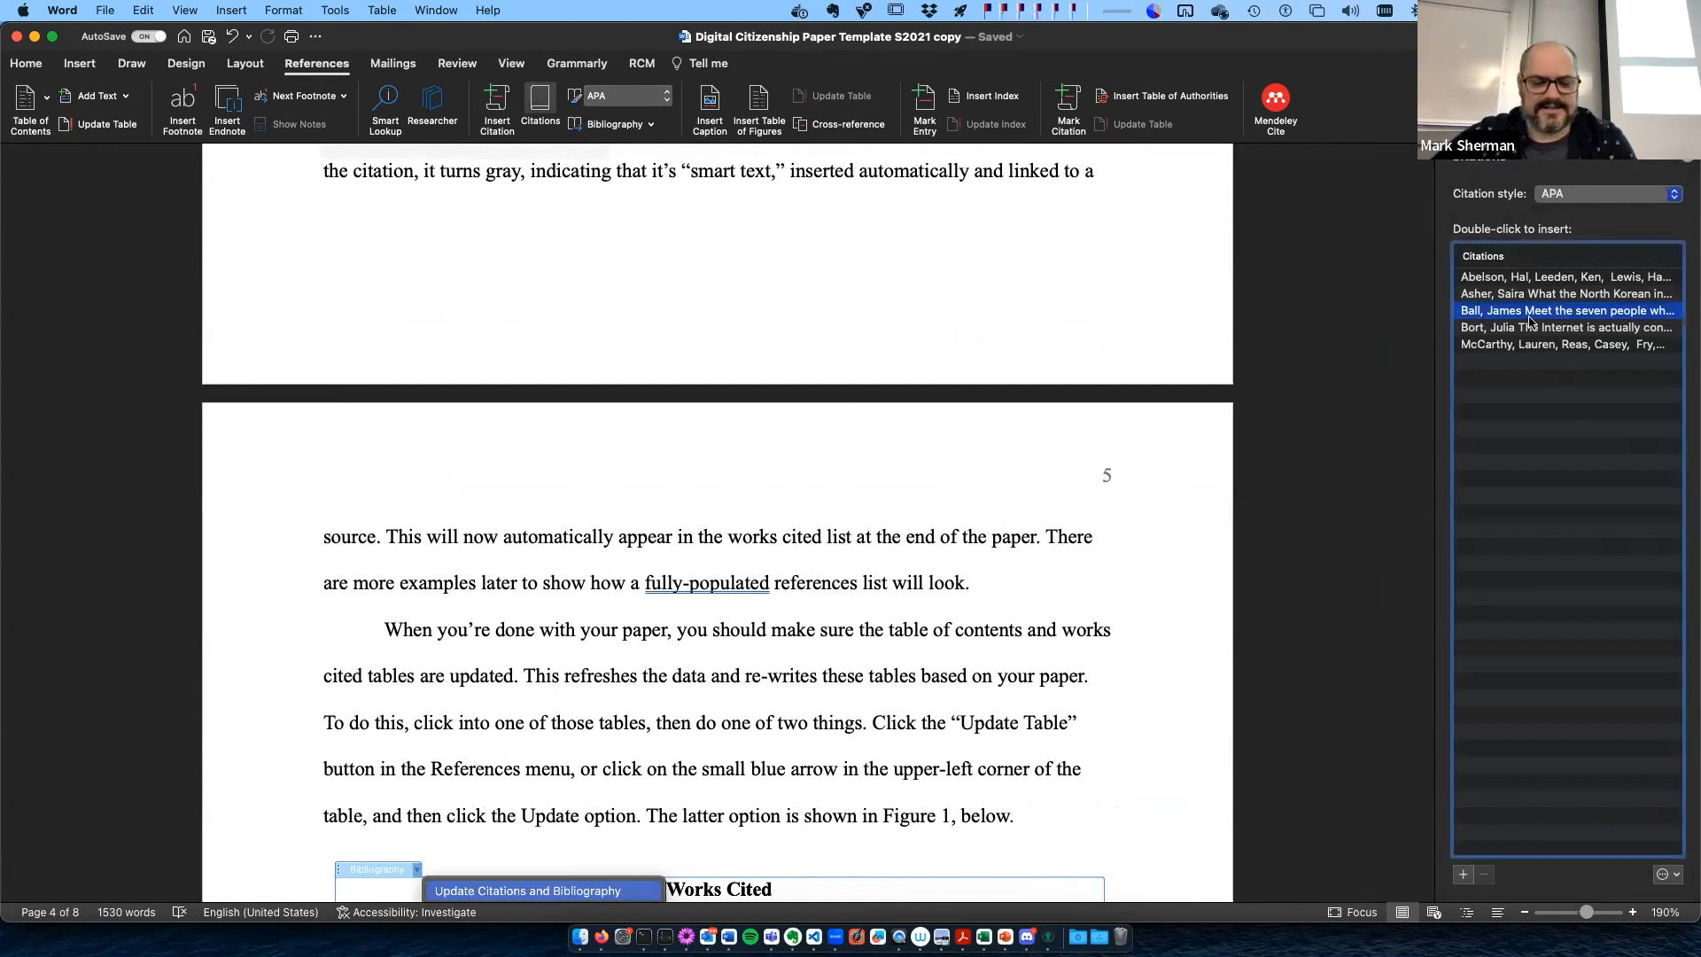
pyautogui.click(1677, 875)
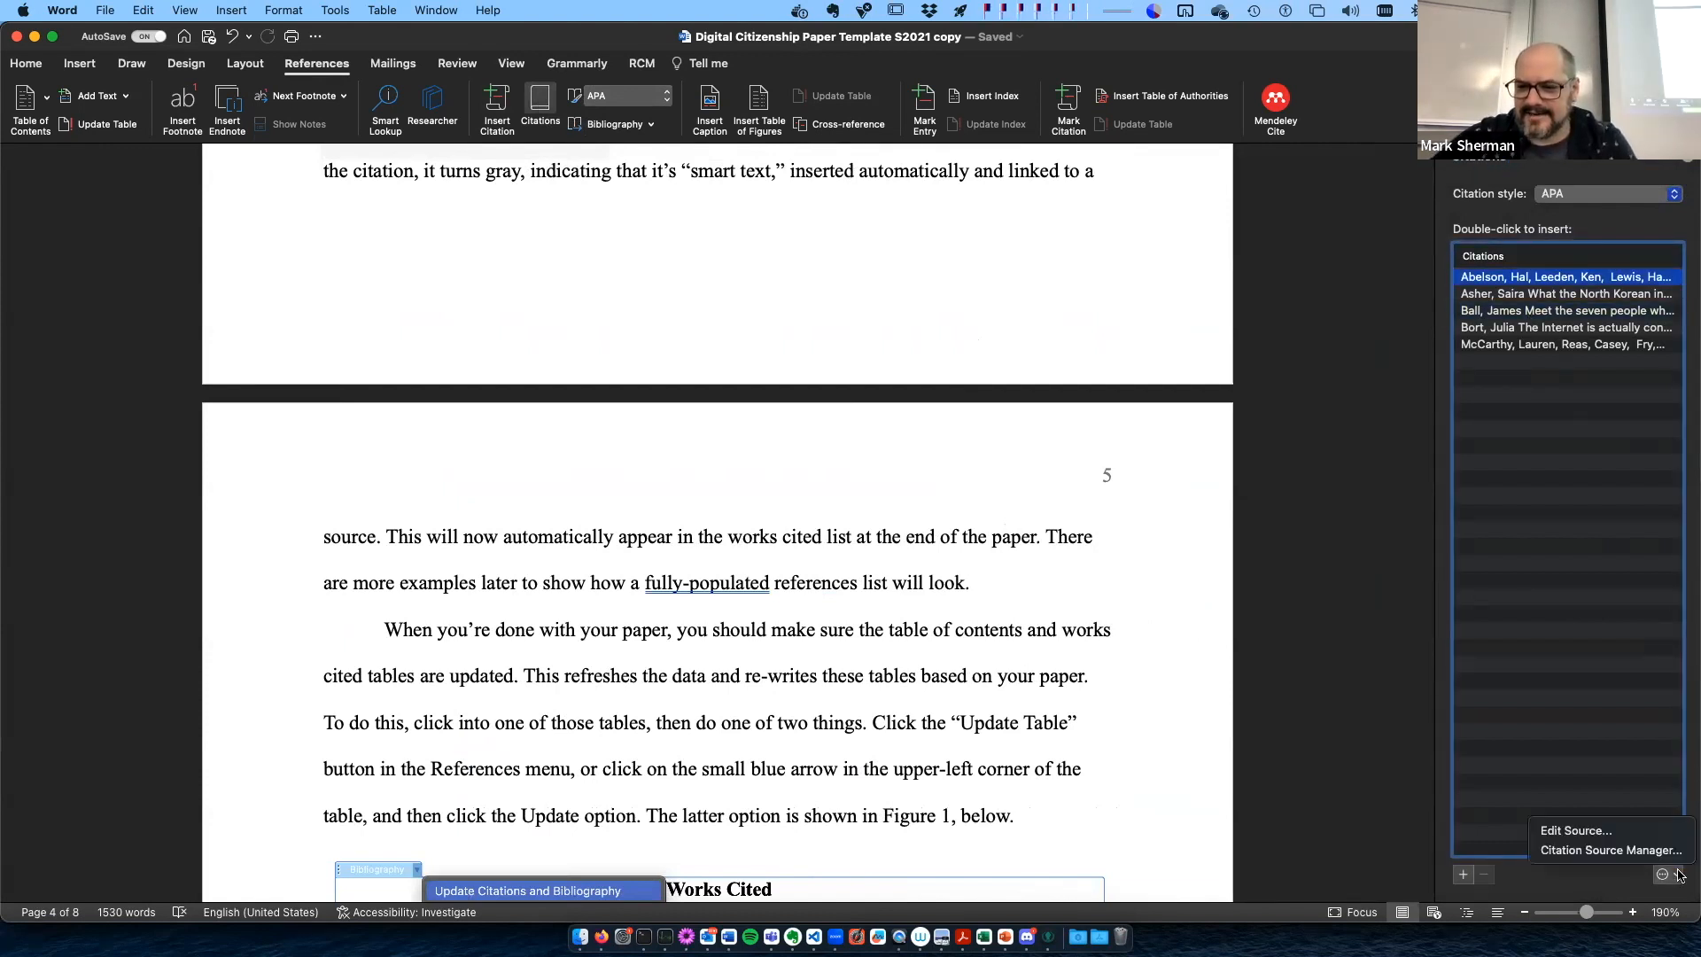
pyautogui.click(1634, 831)
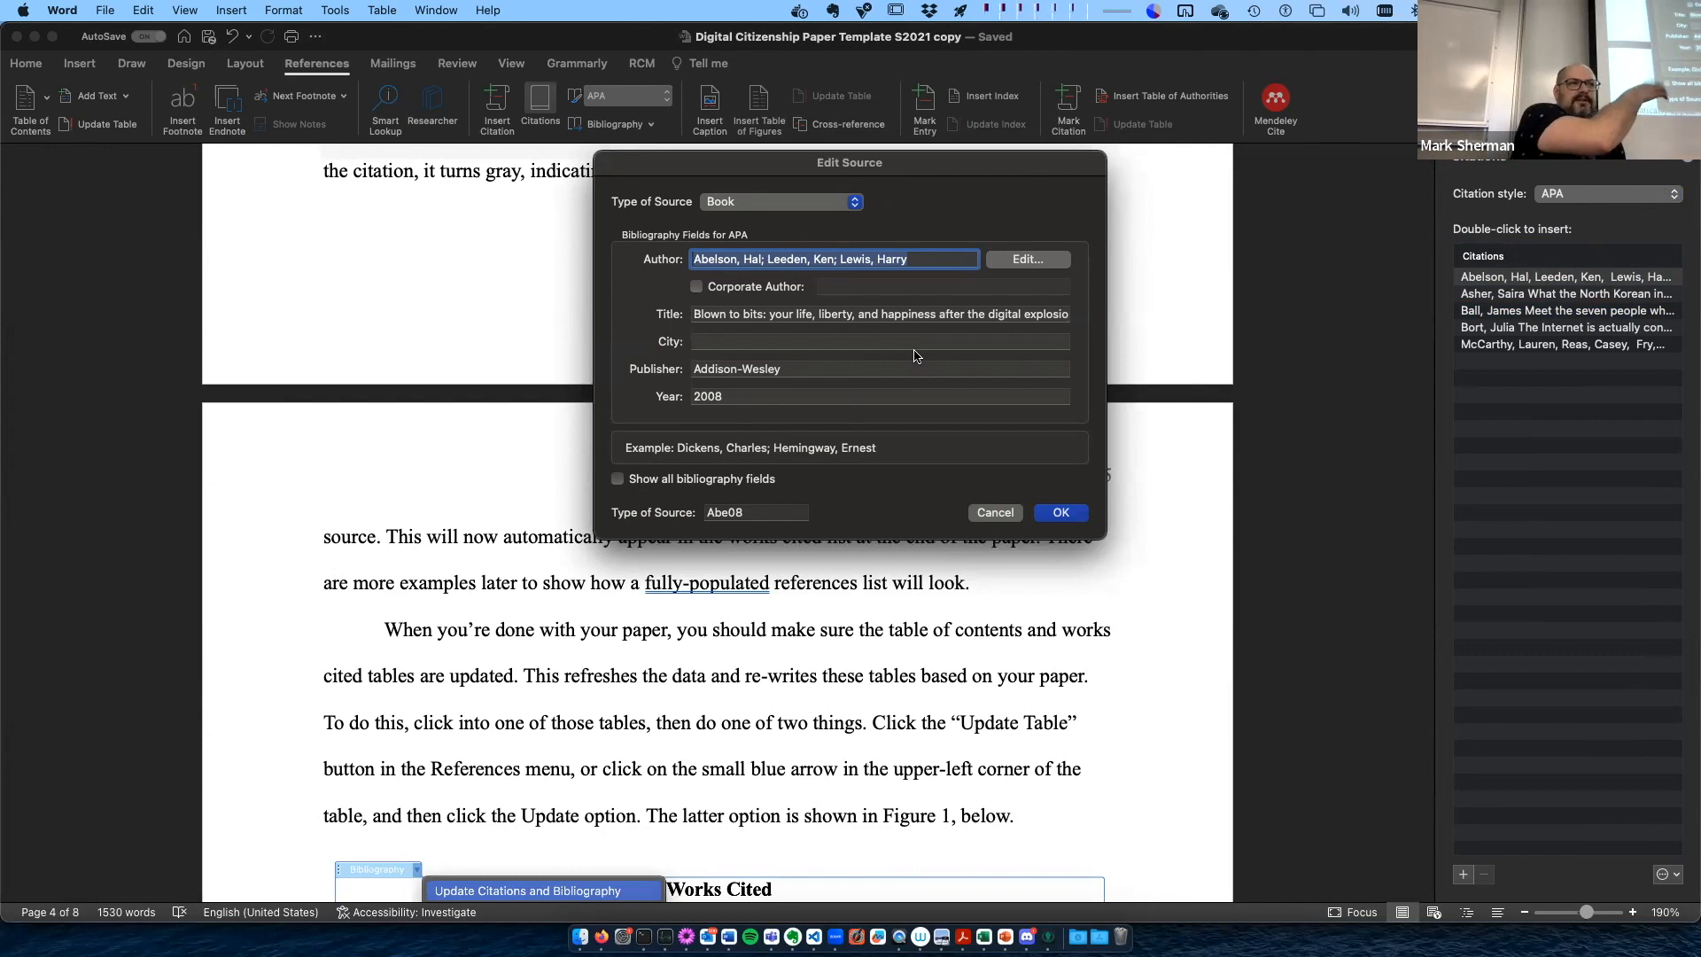
pyautogui.click(1058, 512)
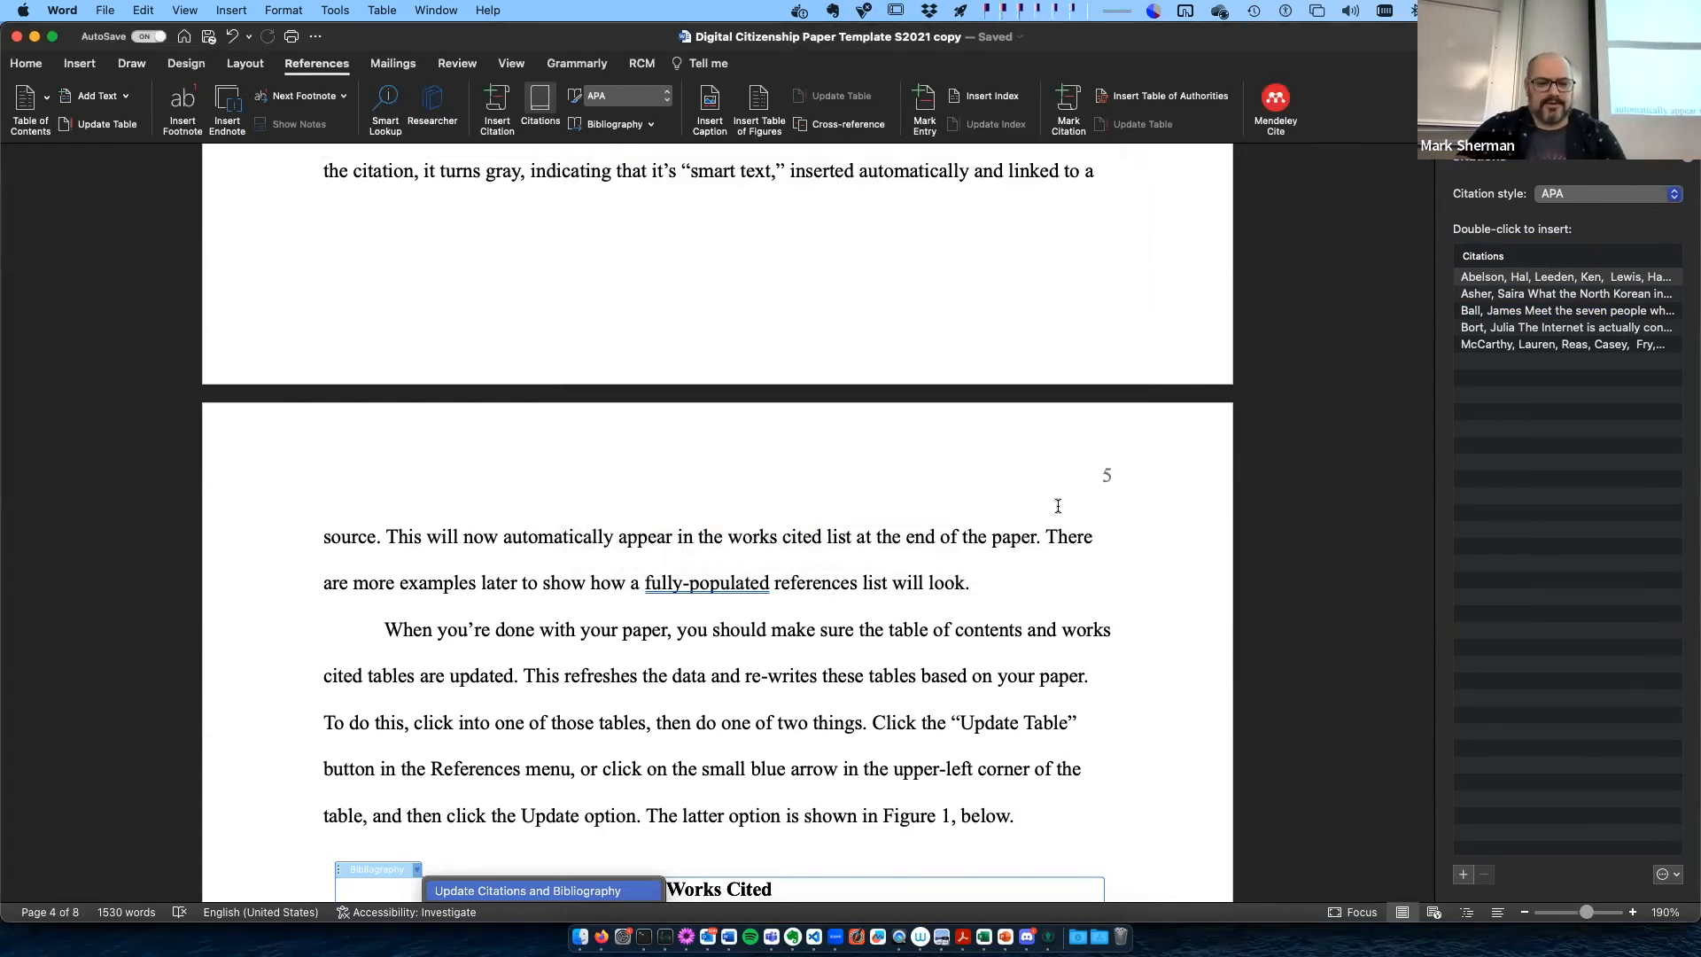
# - Add "Abelson et al said that the internet is like a pancake" at the end of the paragraph under New Heading for New Sections
pyautogui.scroll(20, 710, 285)
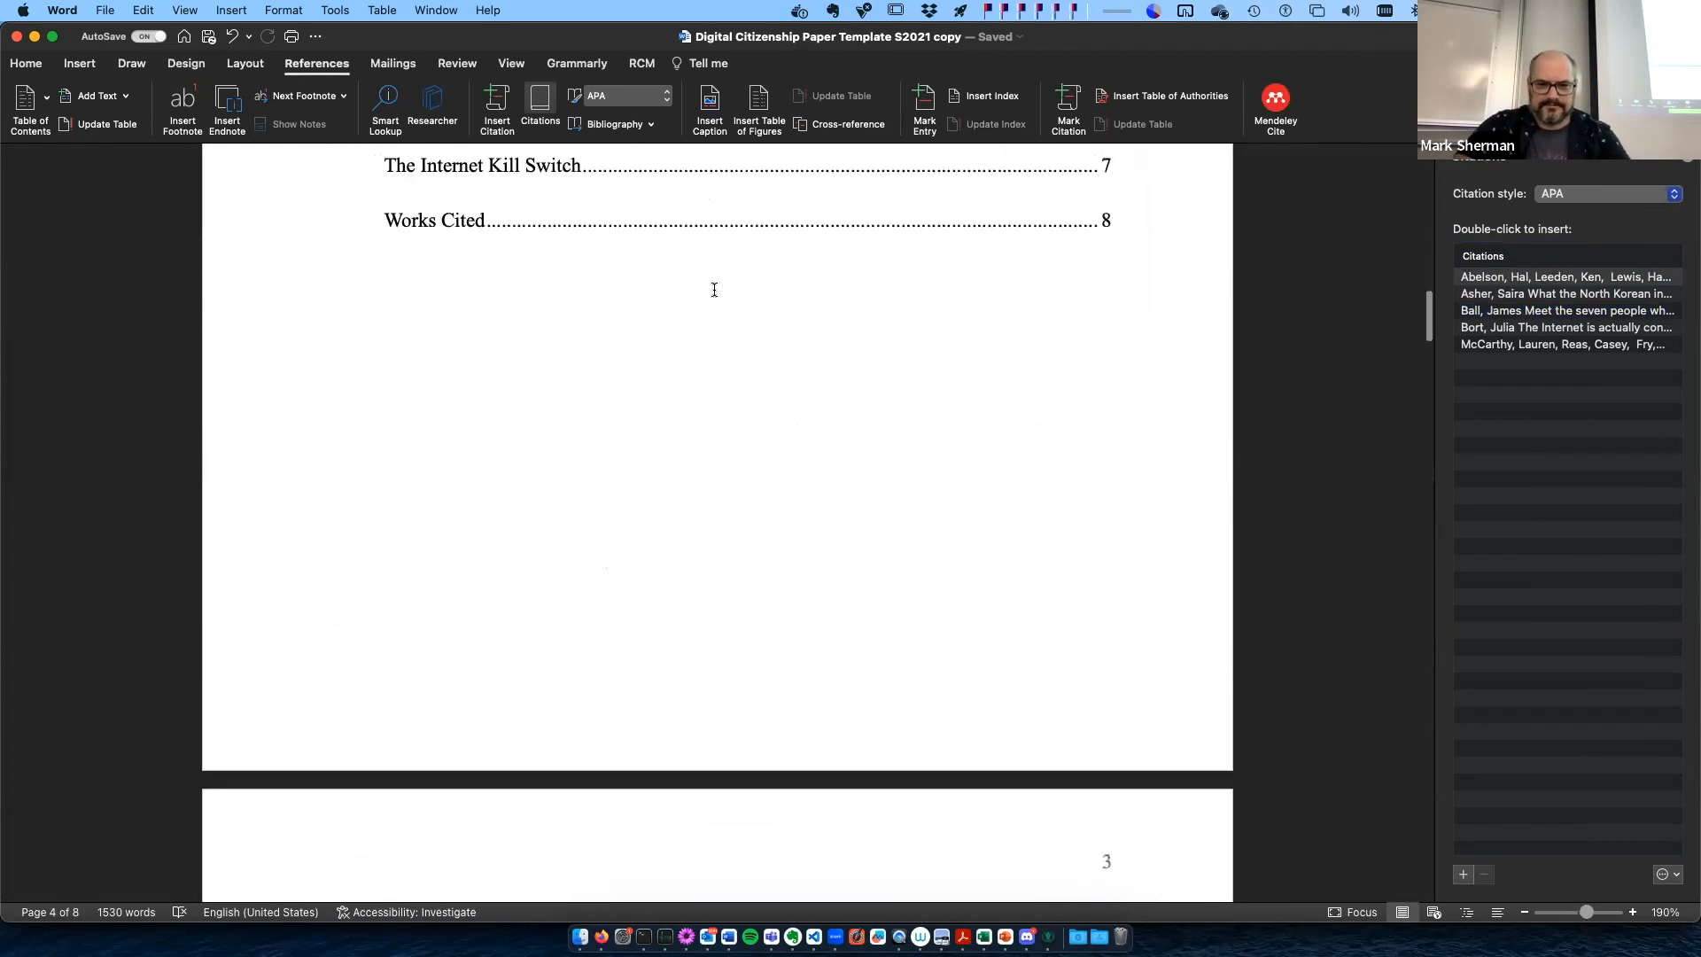
pyautogui.scroll(-15, 711, 292)
pyautogui.click(854, 584)
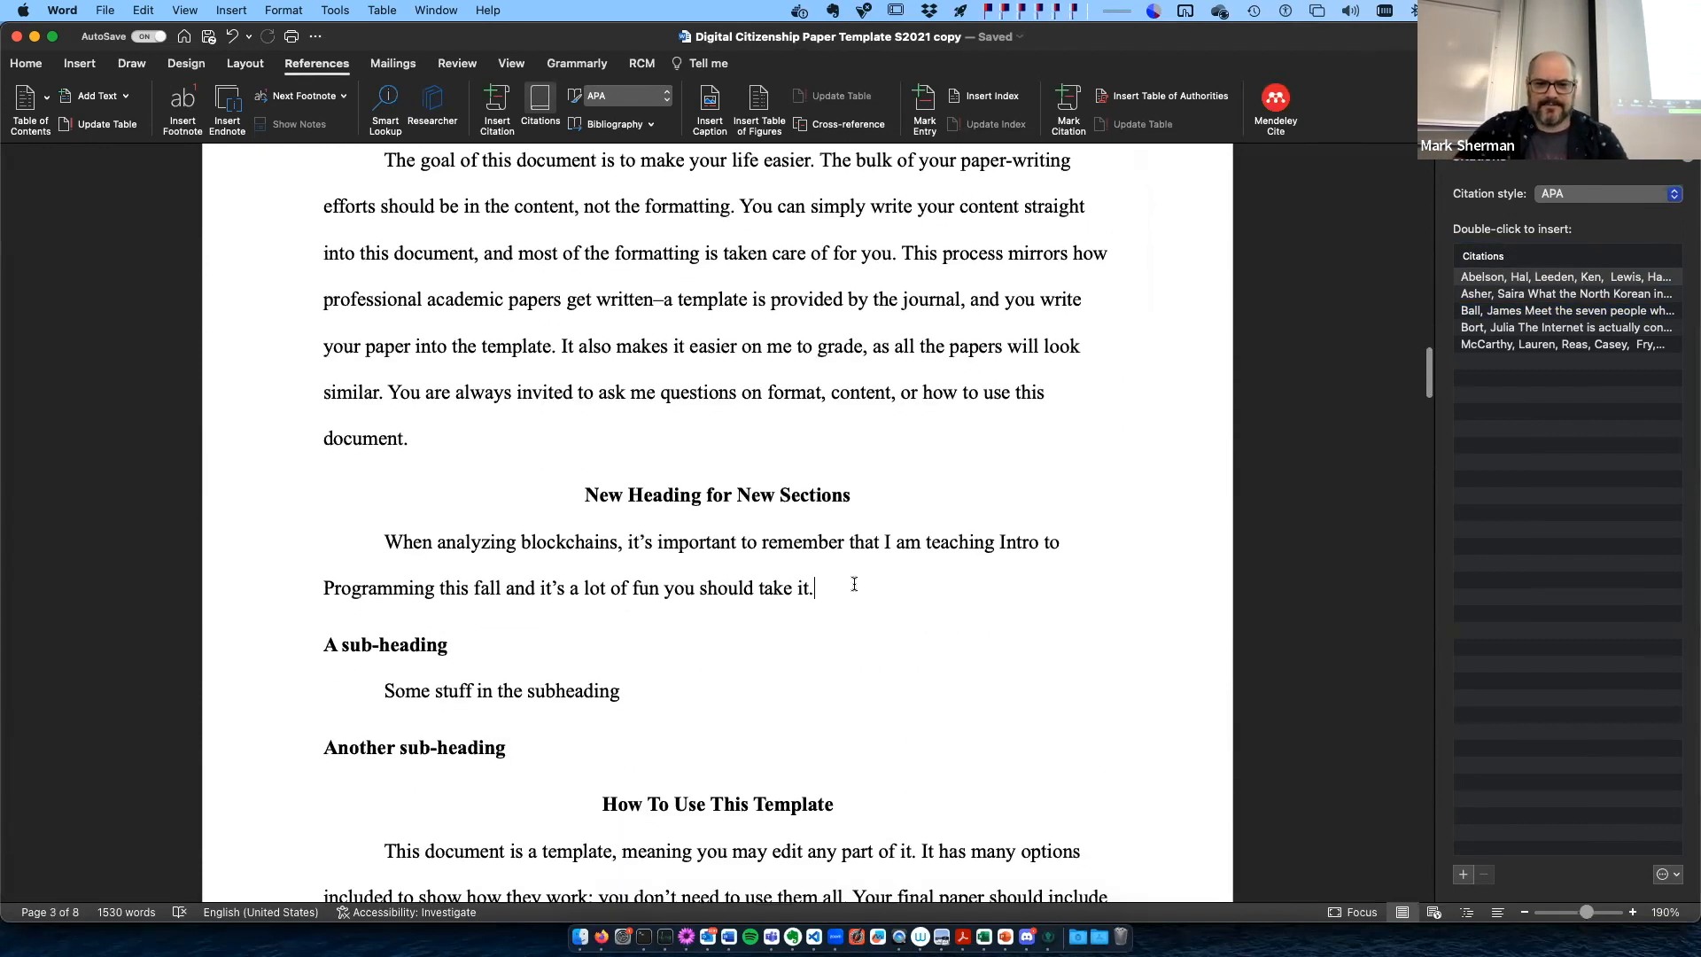
pyautogui.write('Abelson et al')
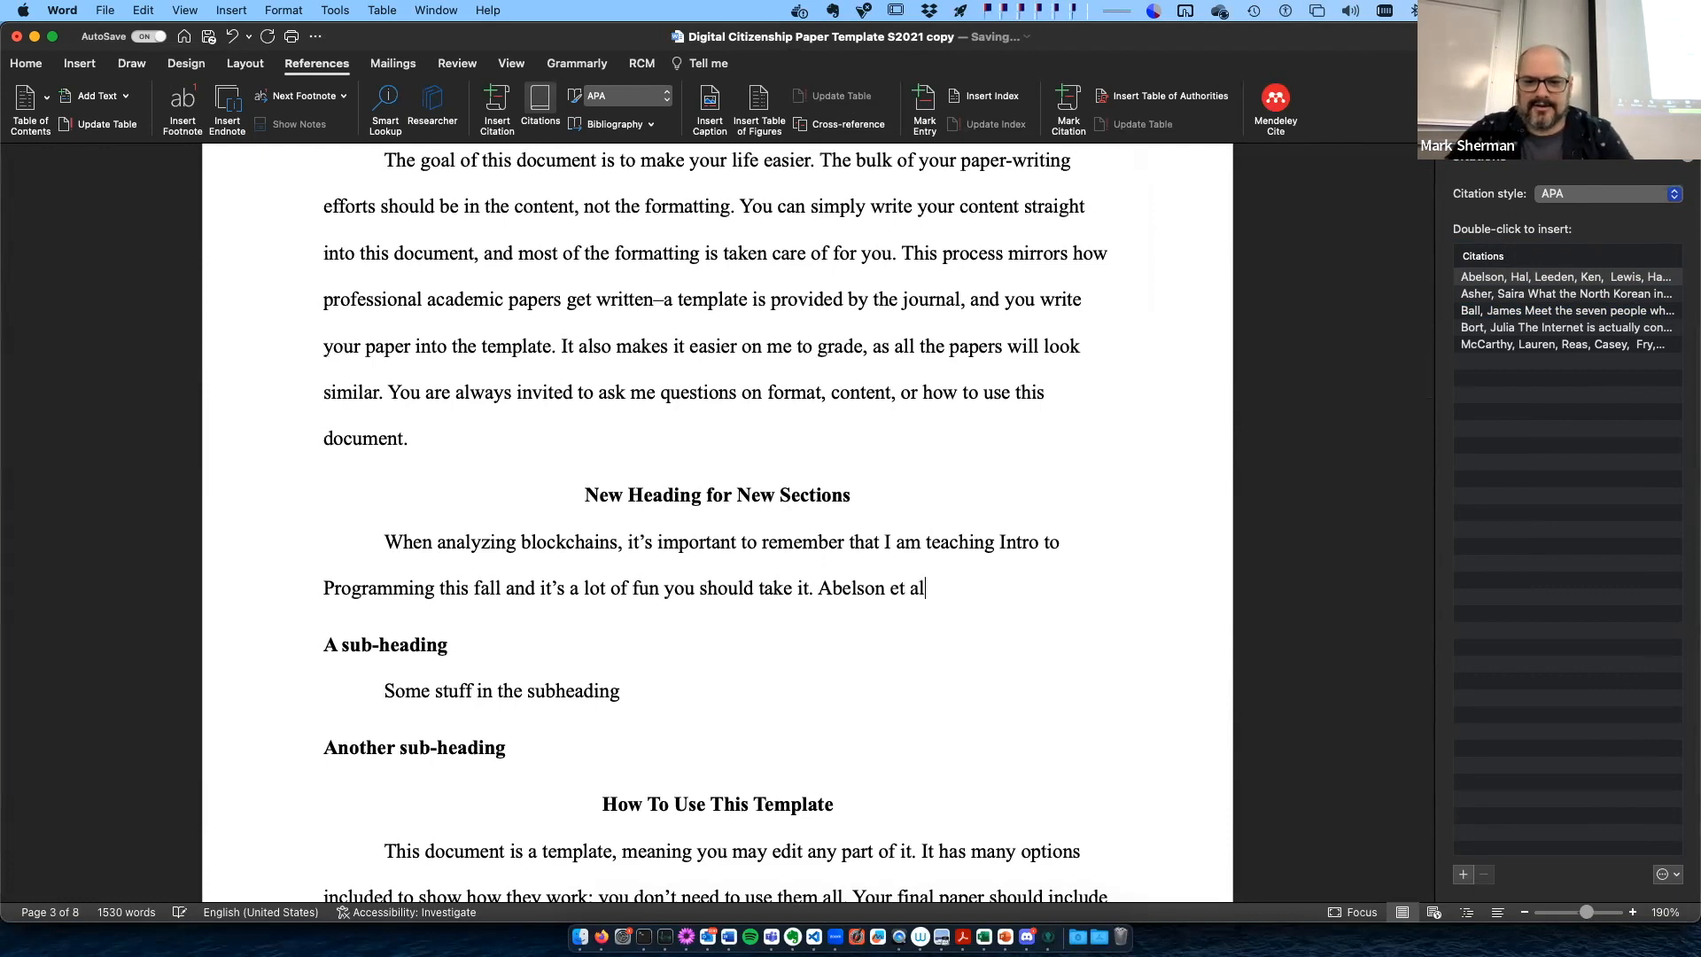
pyautogui.write(' said that th ei')
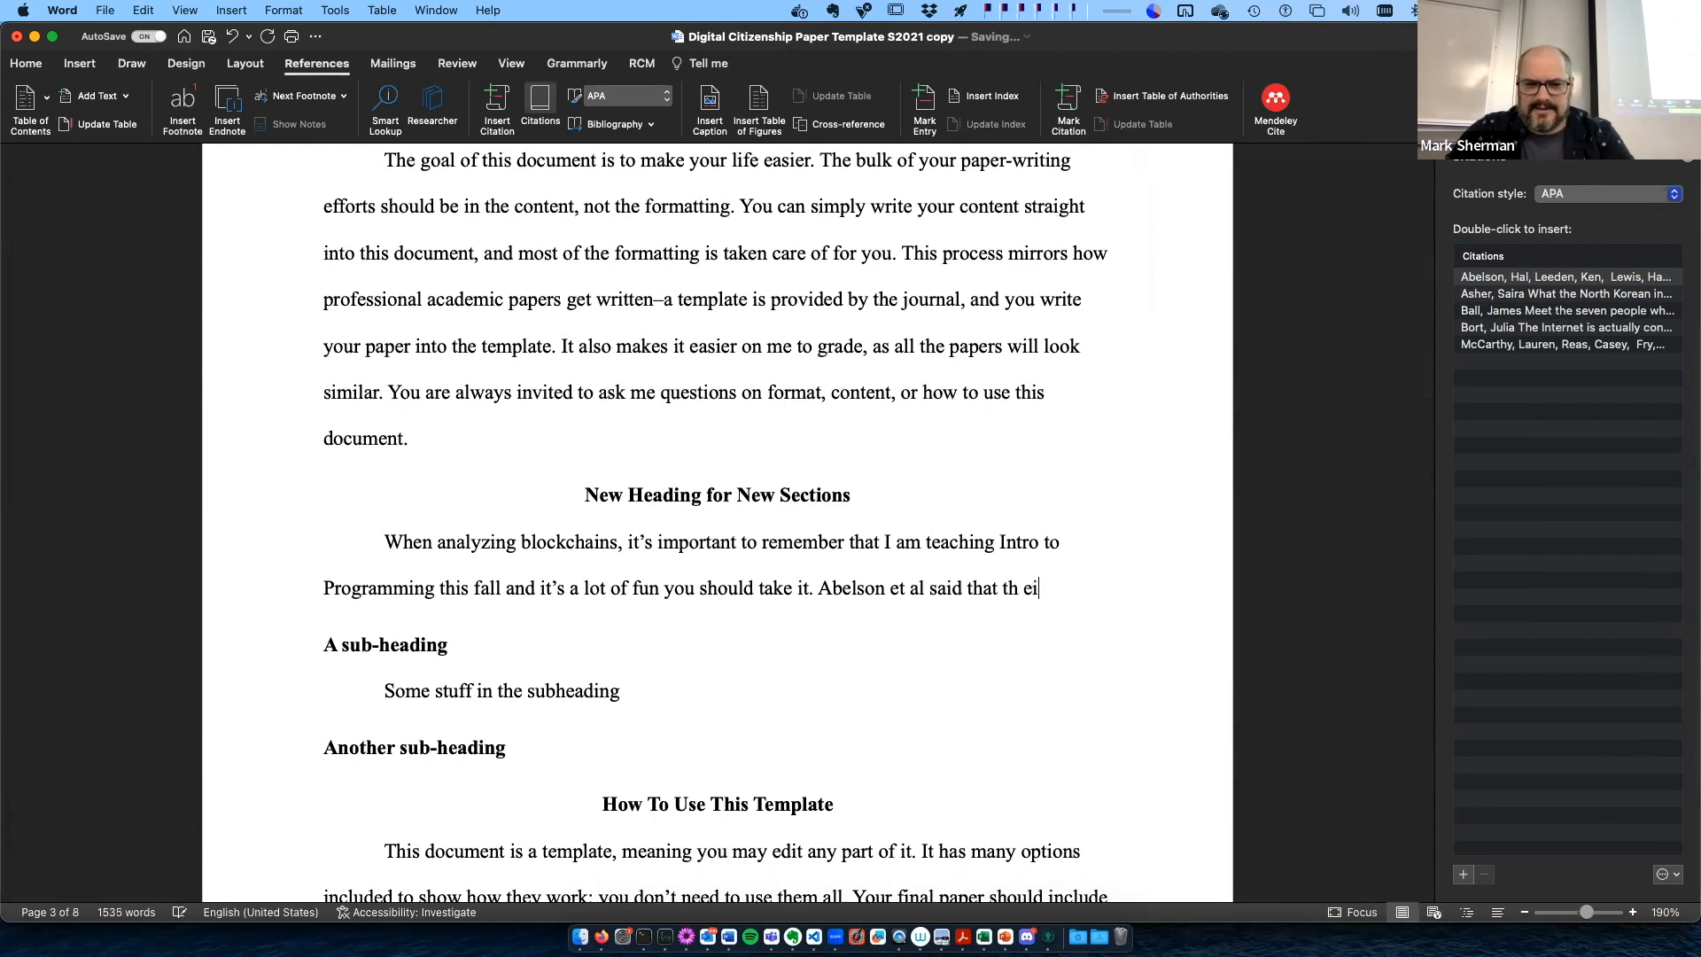
pyautogui.write('nternet is like ')
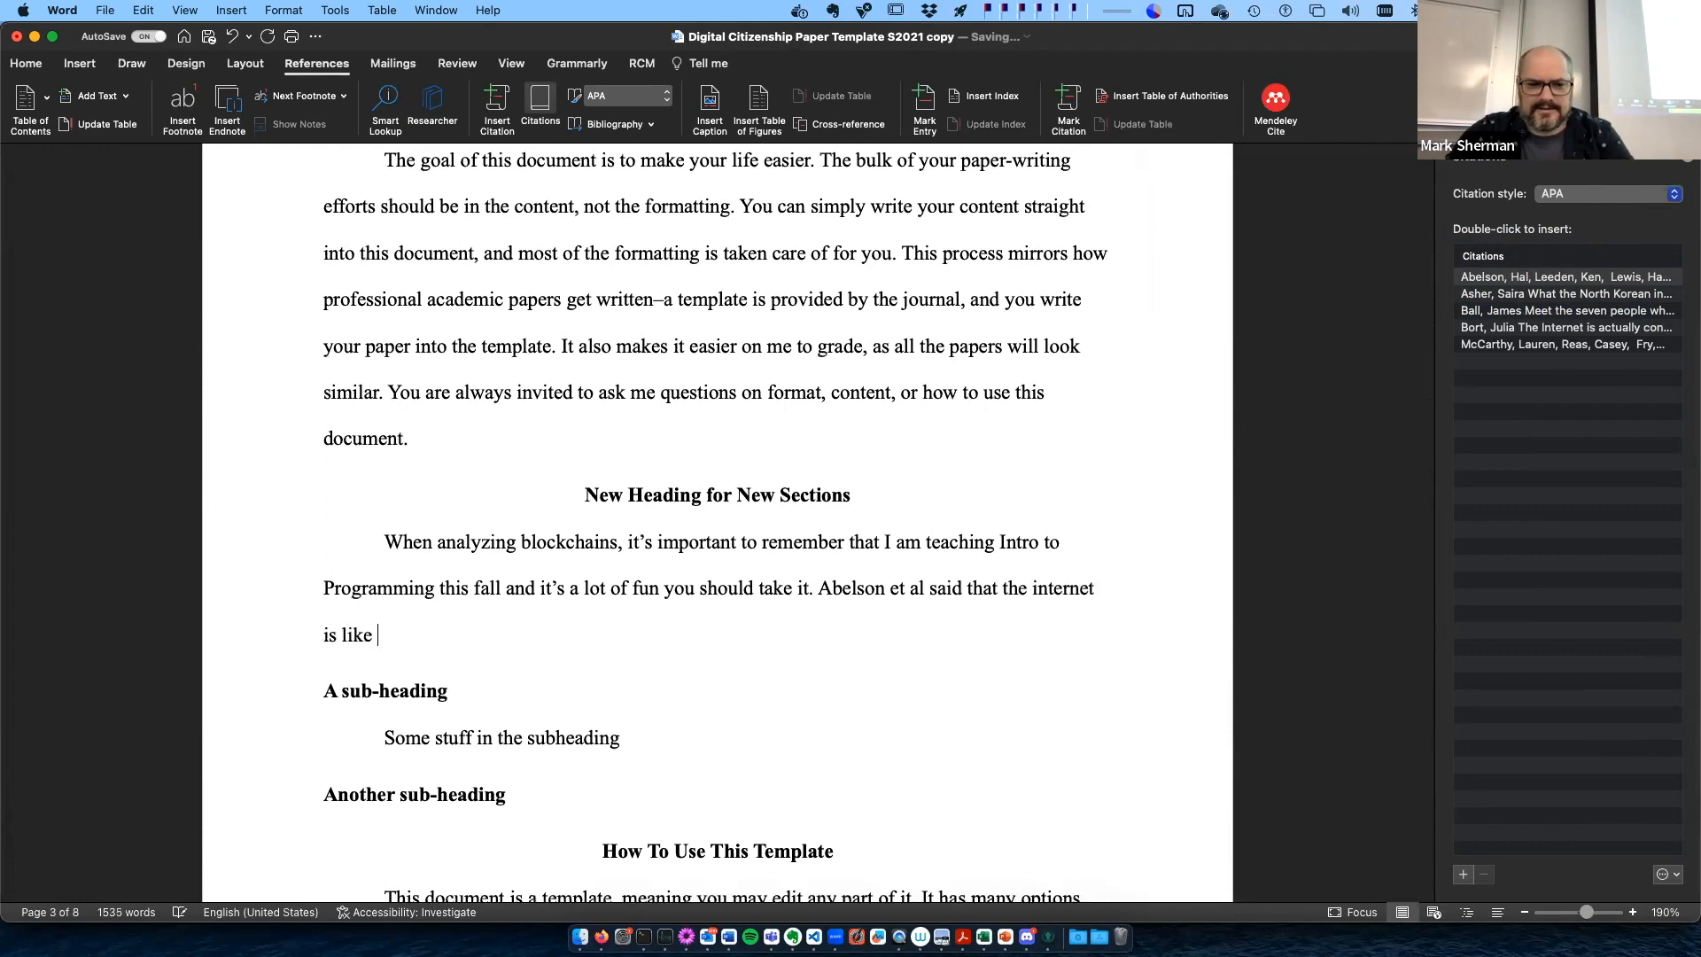
pyautogui.write('a pancake')
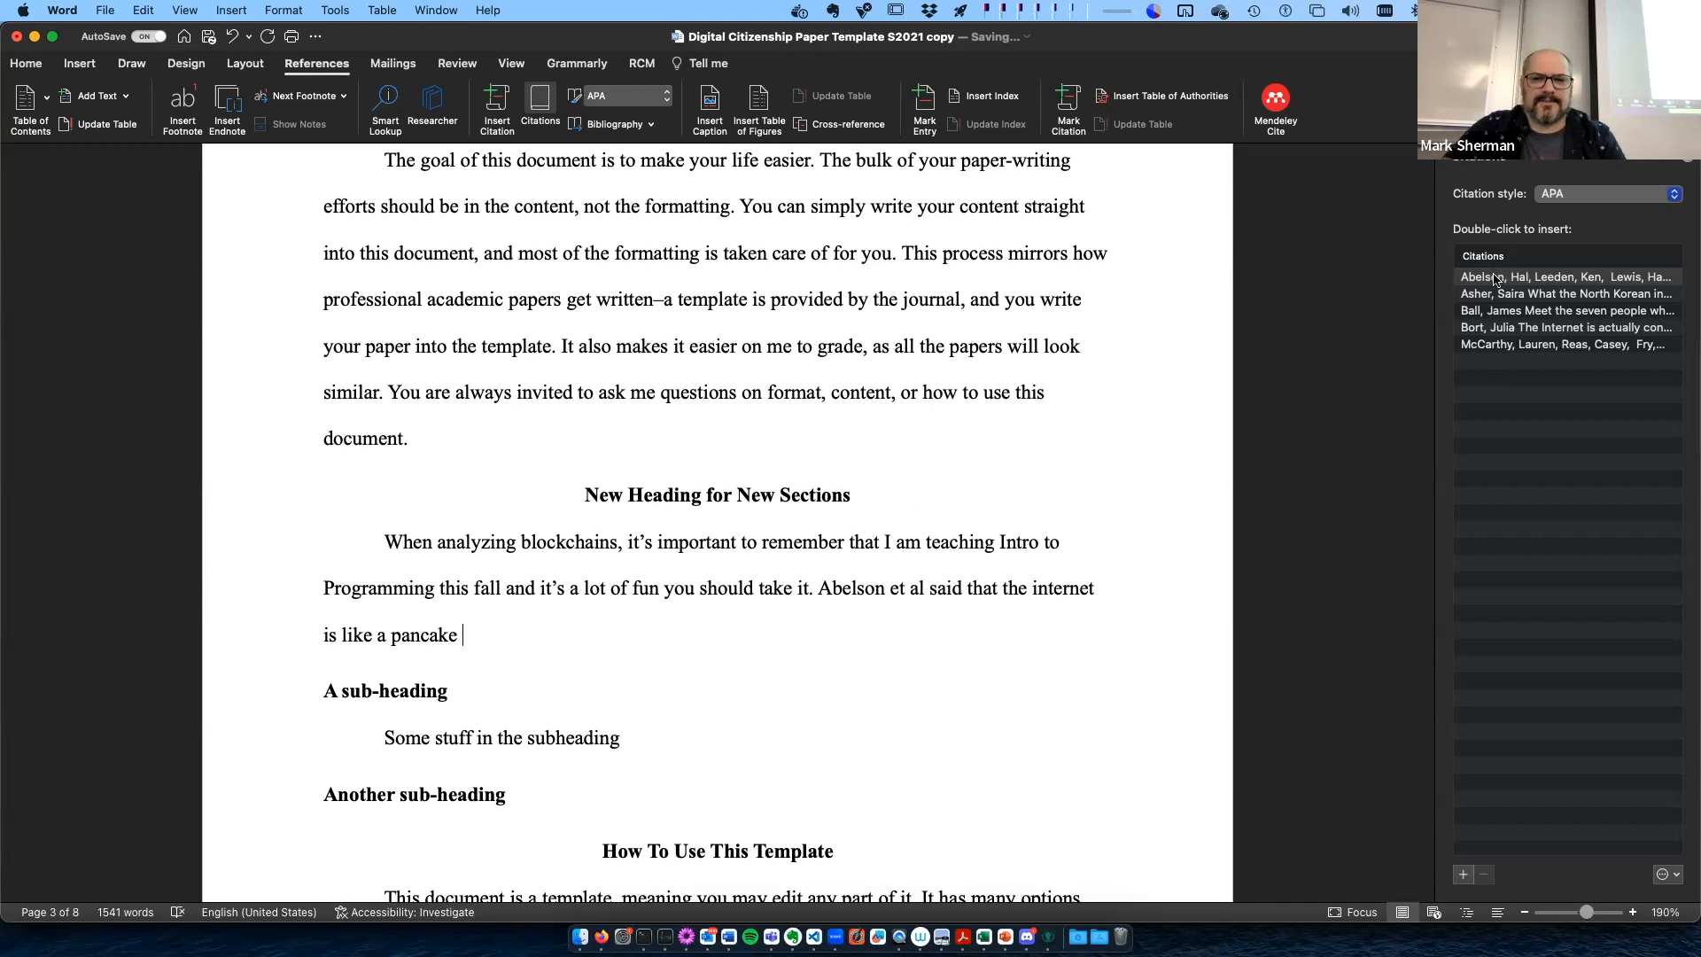
# - Insert the "Blown to bits" (2008) citation after the pancake sentence and finish the sentence with a period
pyautogui.doubleClick(1495, 277)
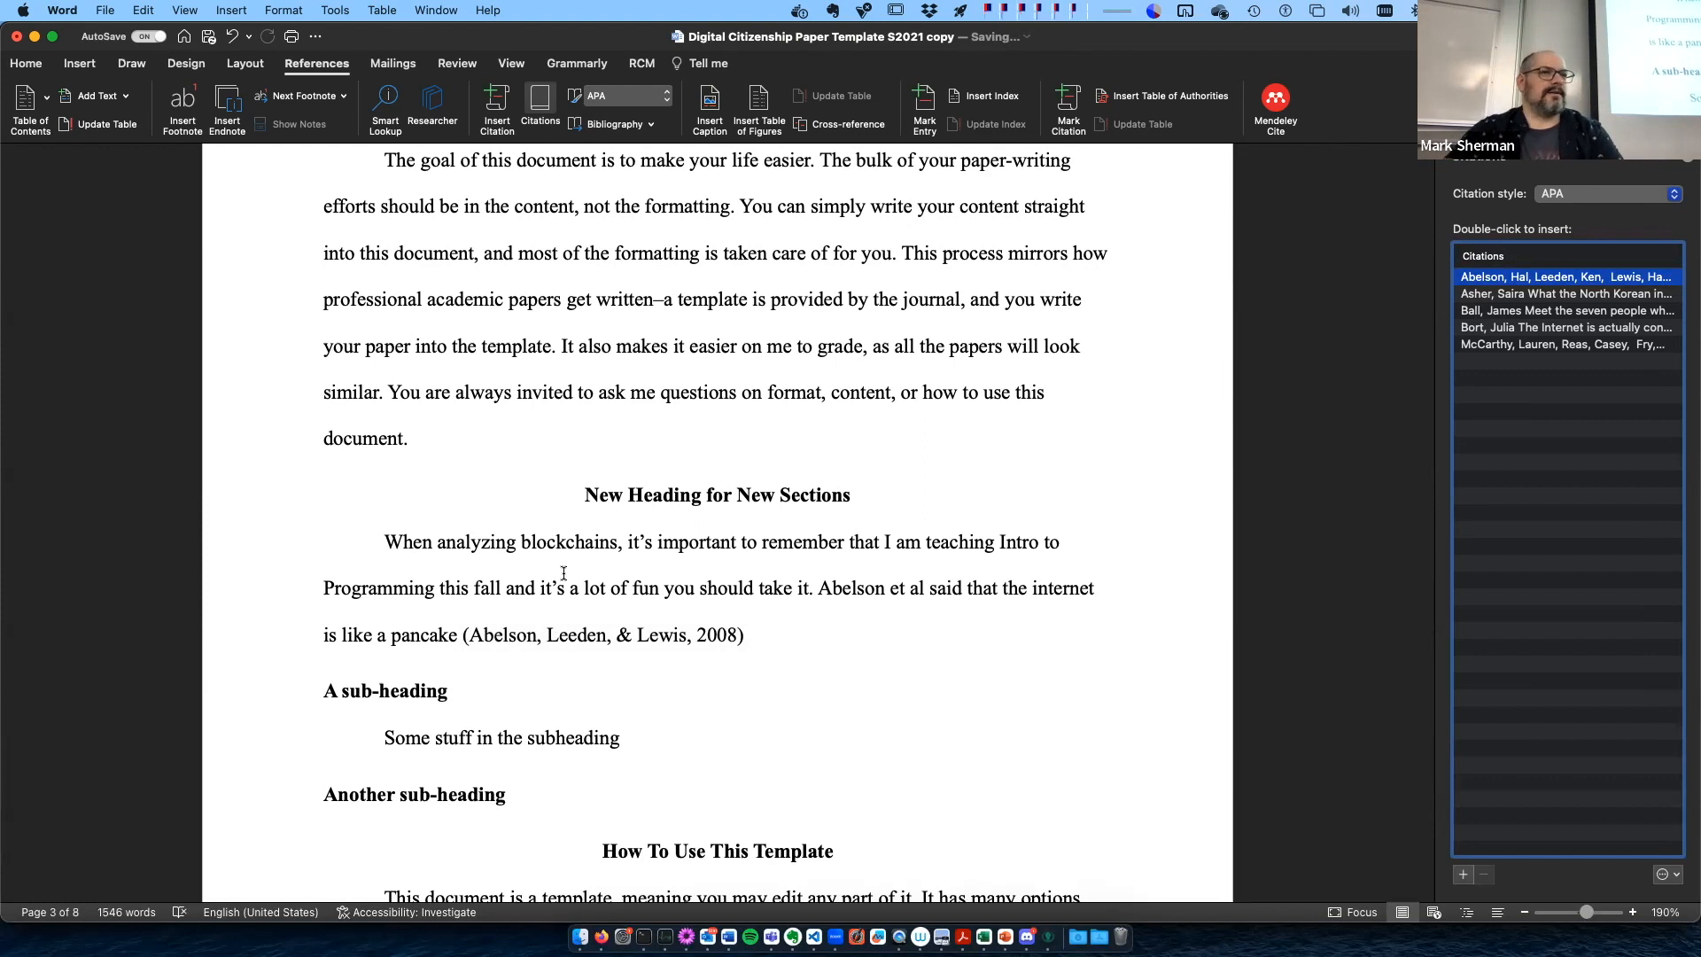
pyautogui.click(769, 635)
pyautogui.write('.')
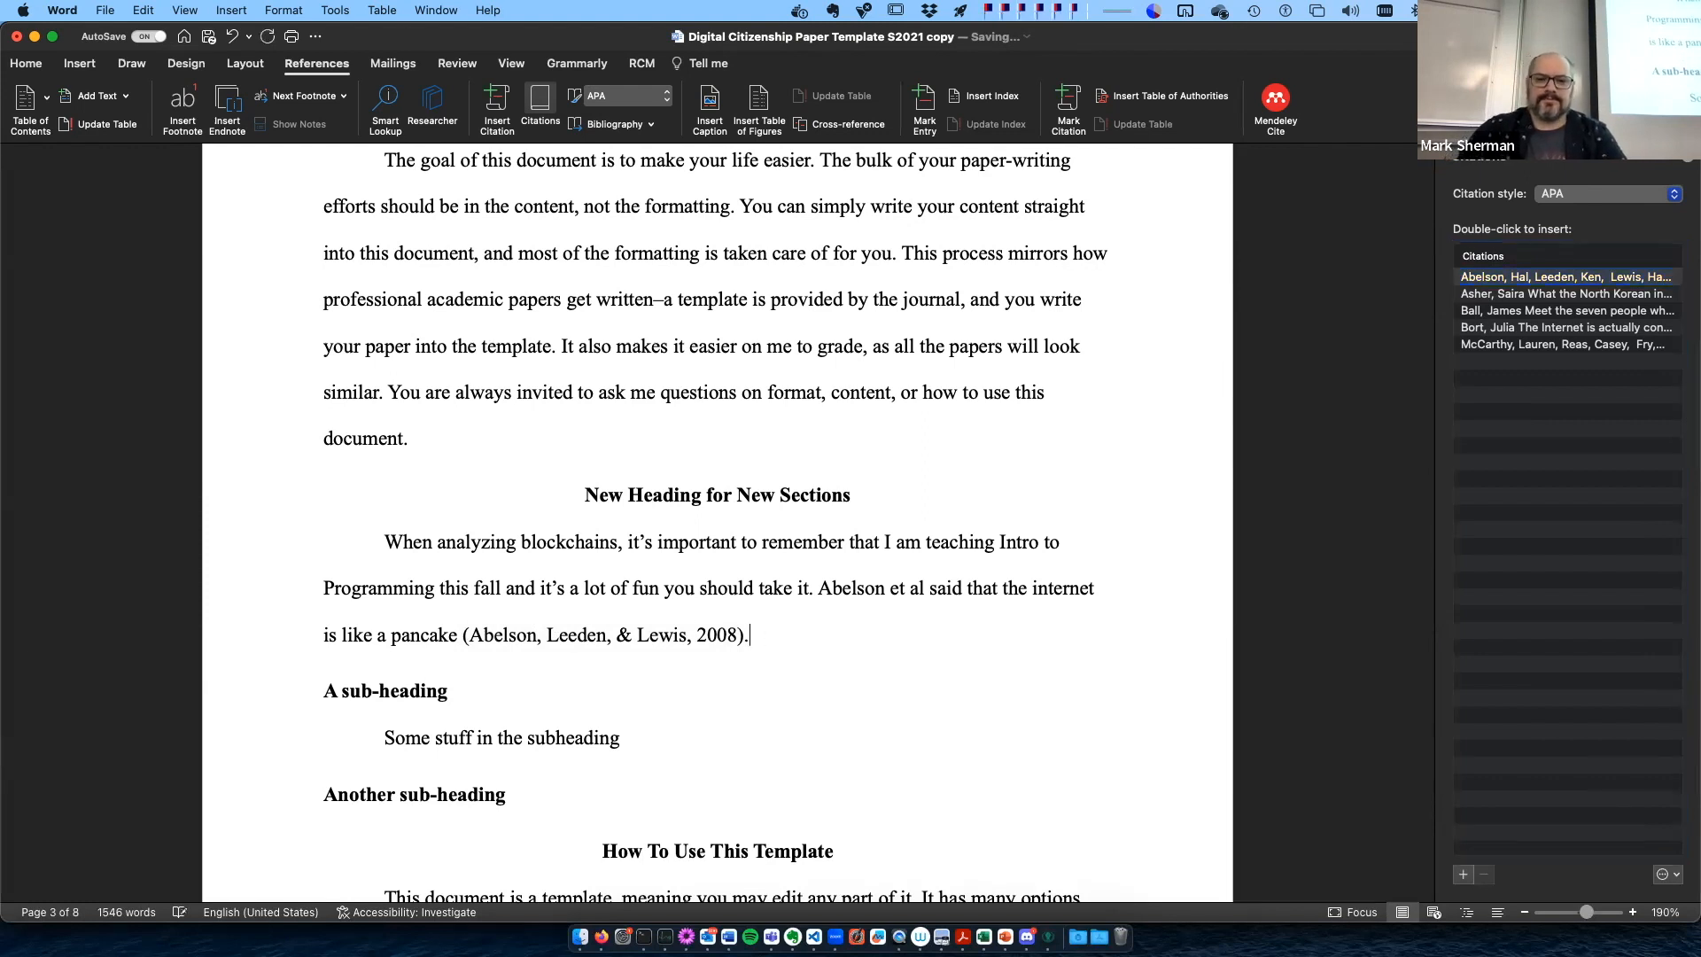
pyautogui.click(643, 635)
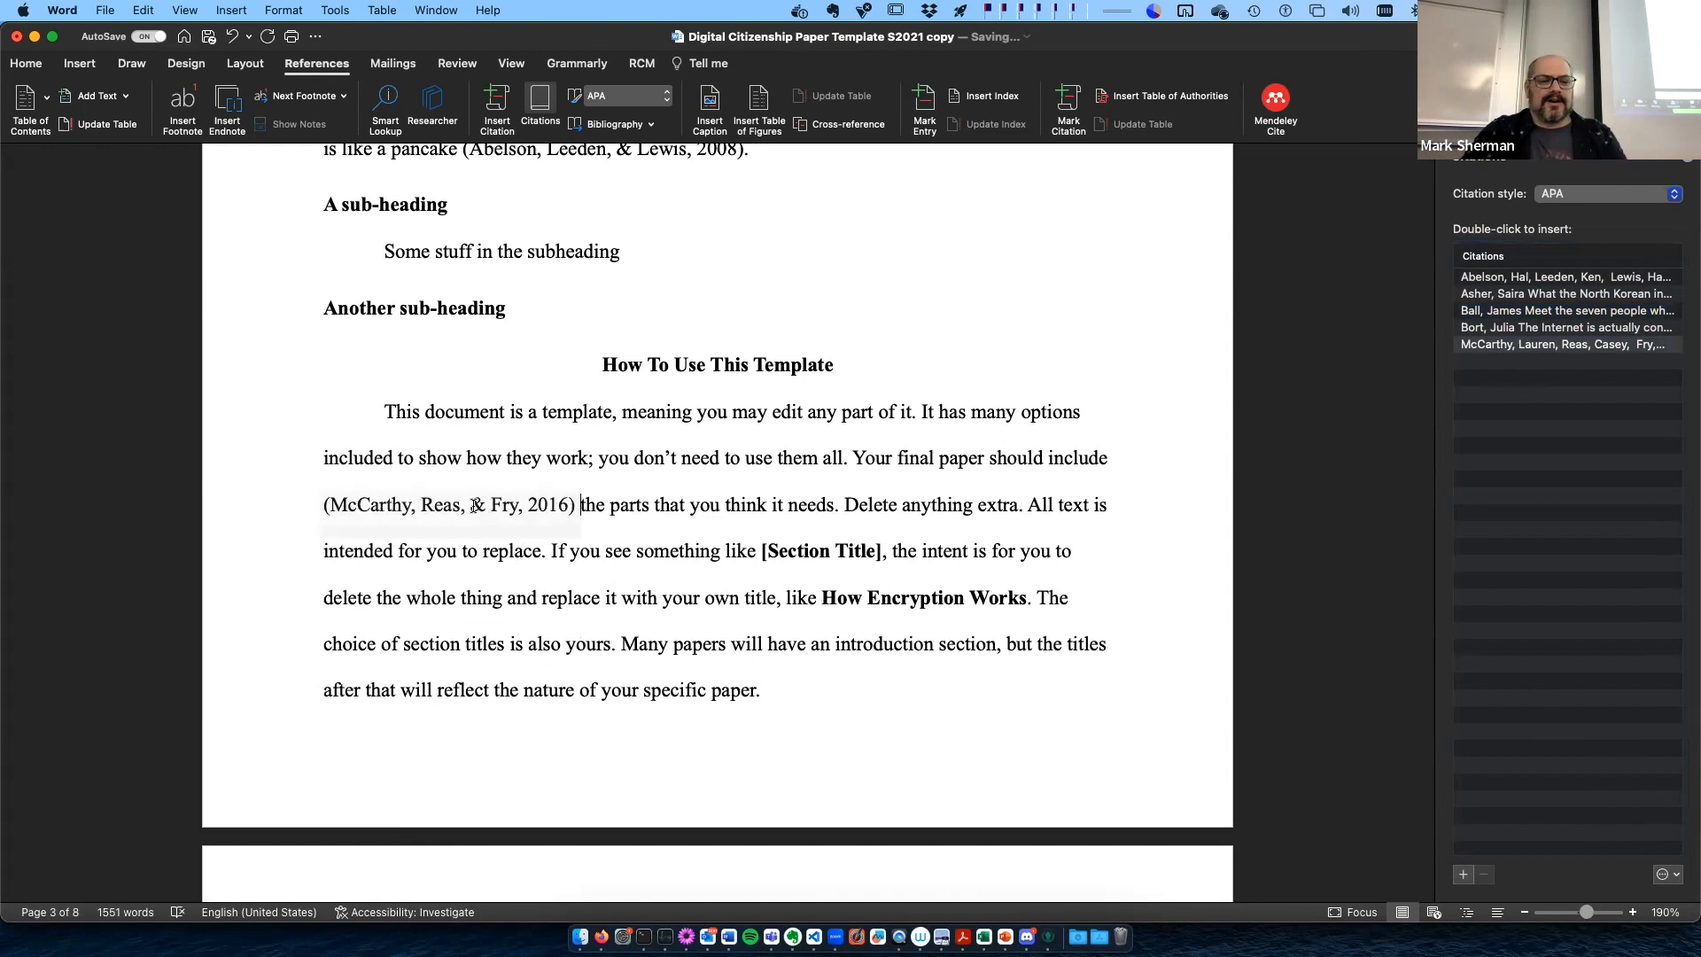
# - Suppress the year in the 2016 McCarthy citation in the first paragraph of How To Use This Template
pyautogui.click(349, 495)
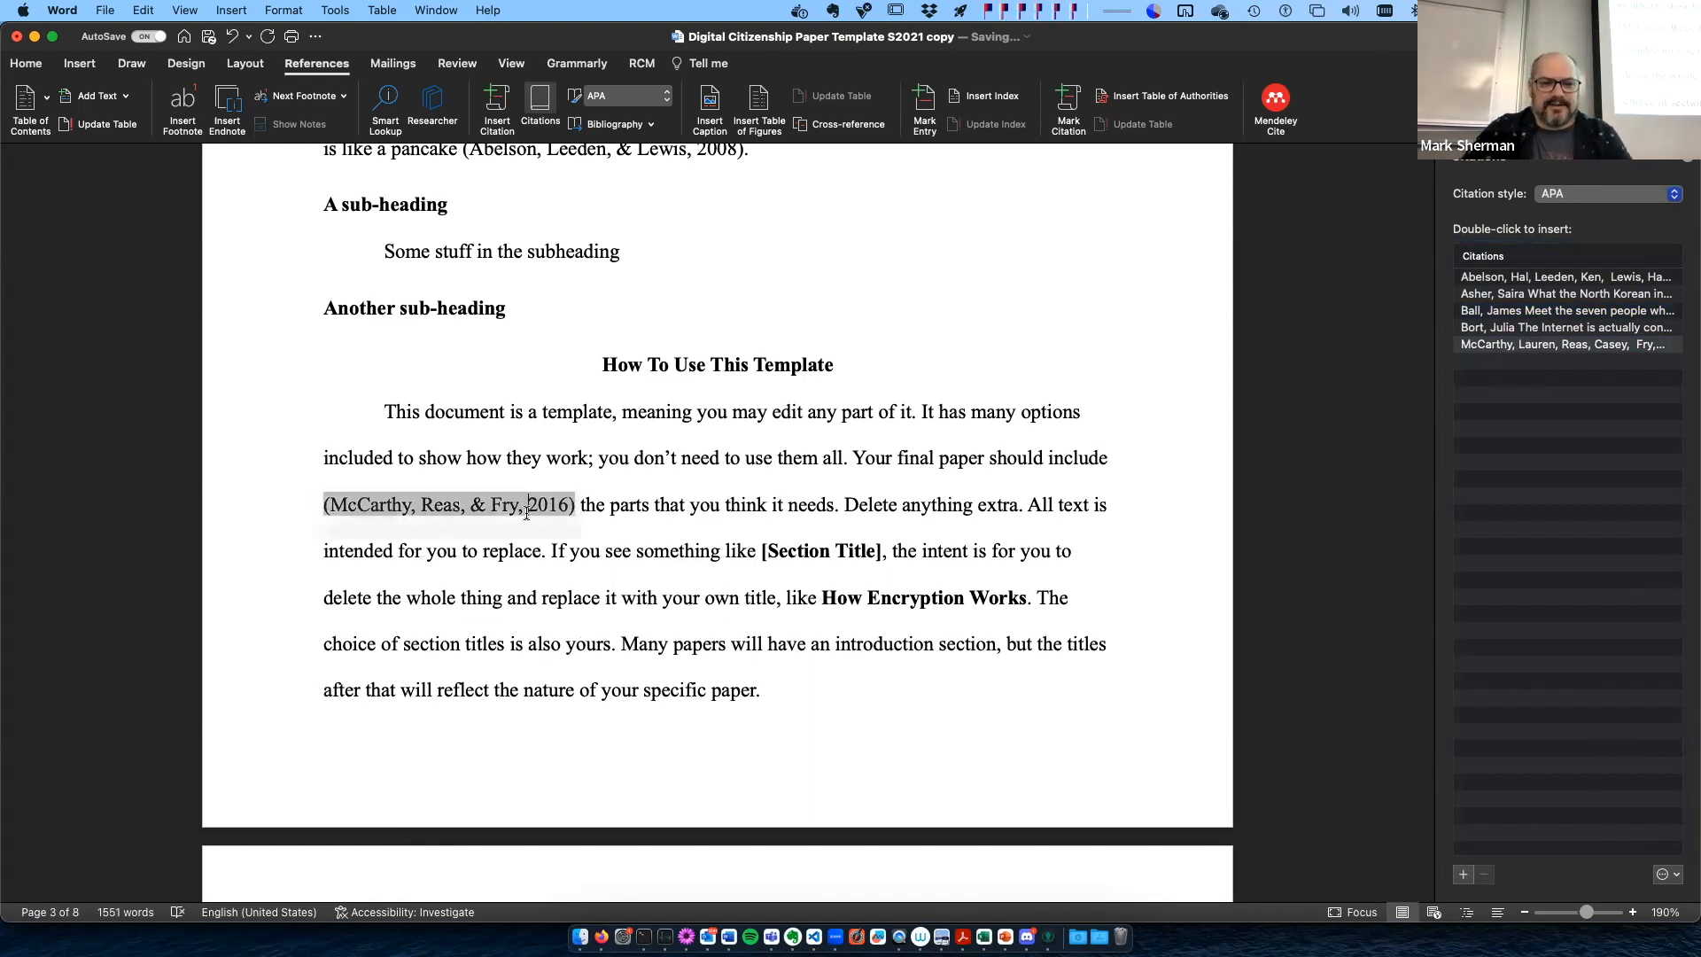
pyautogui.click(584, 516)
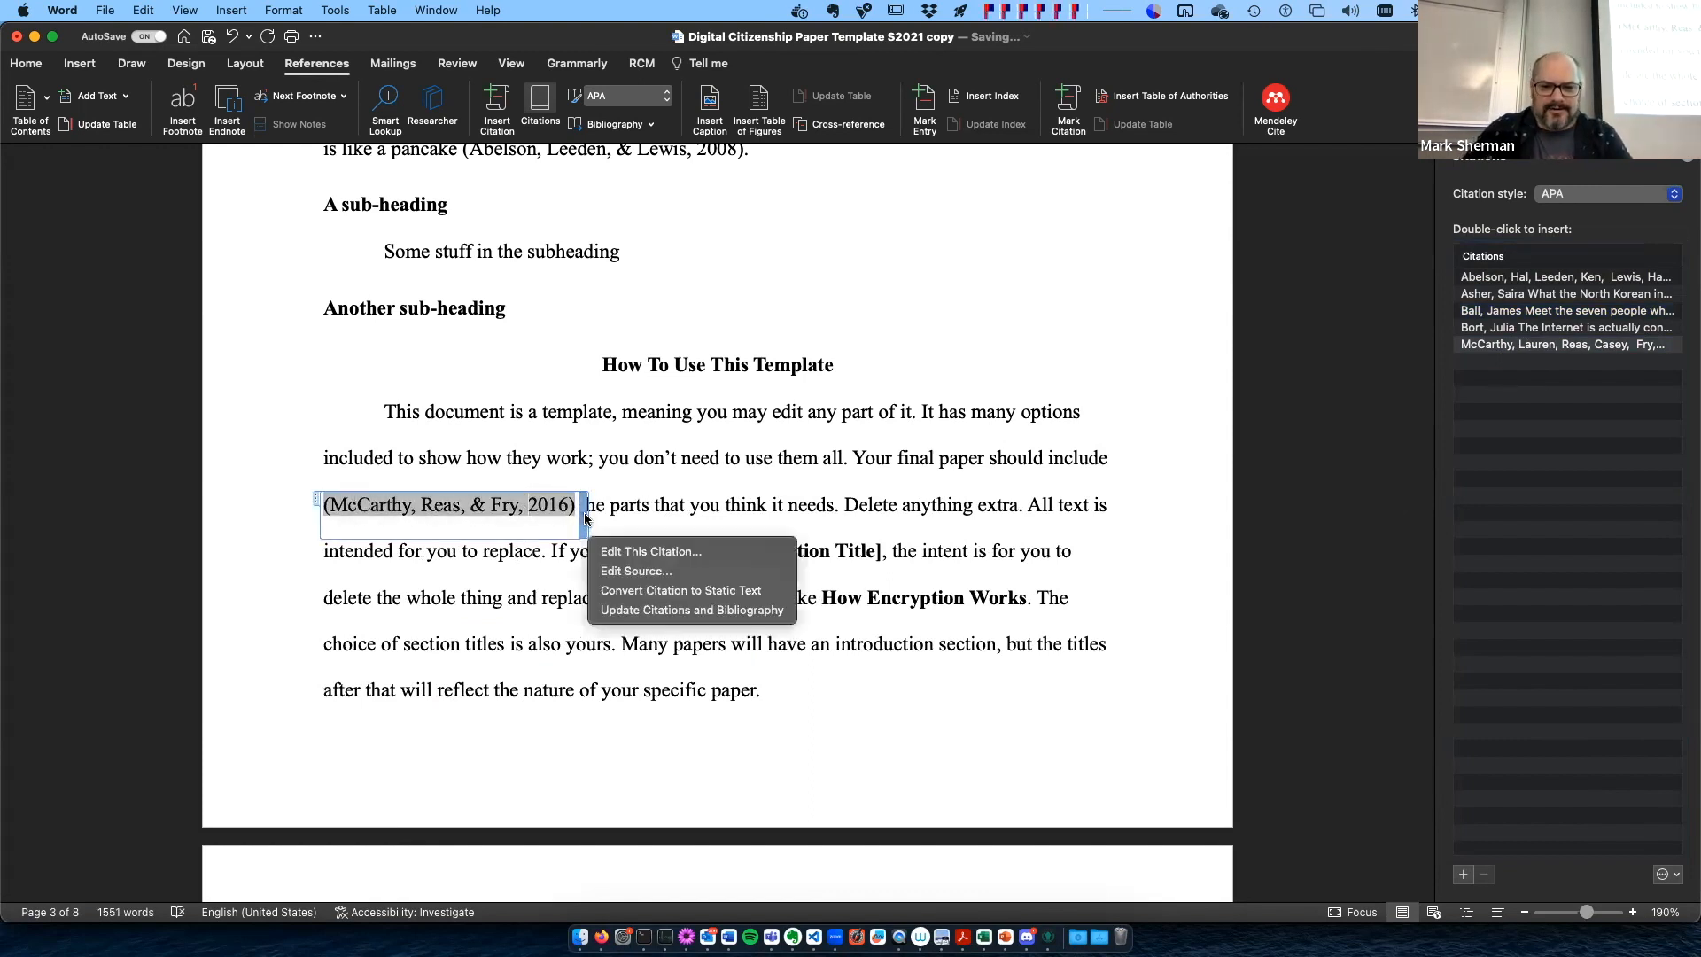
pyautogui.click(632, 551)
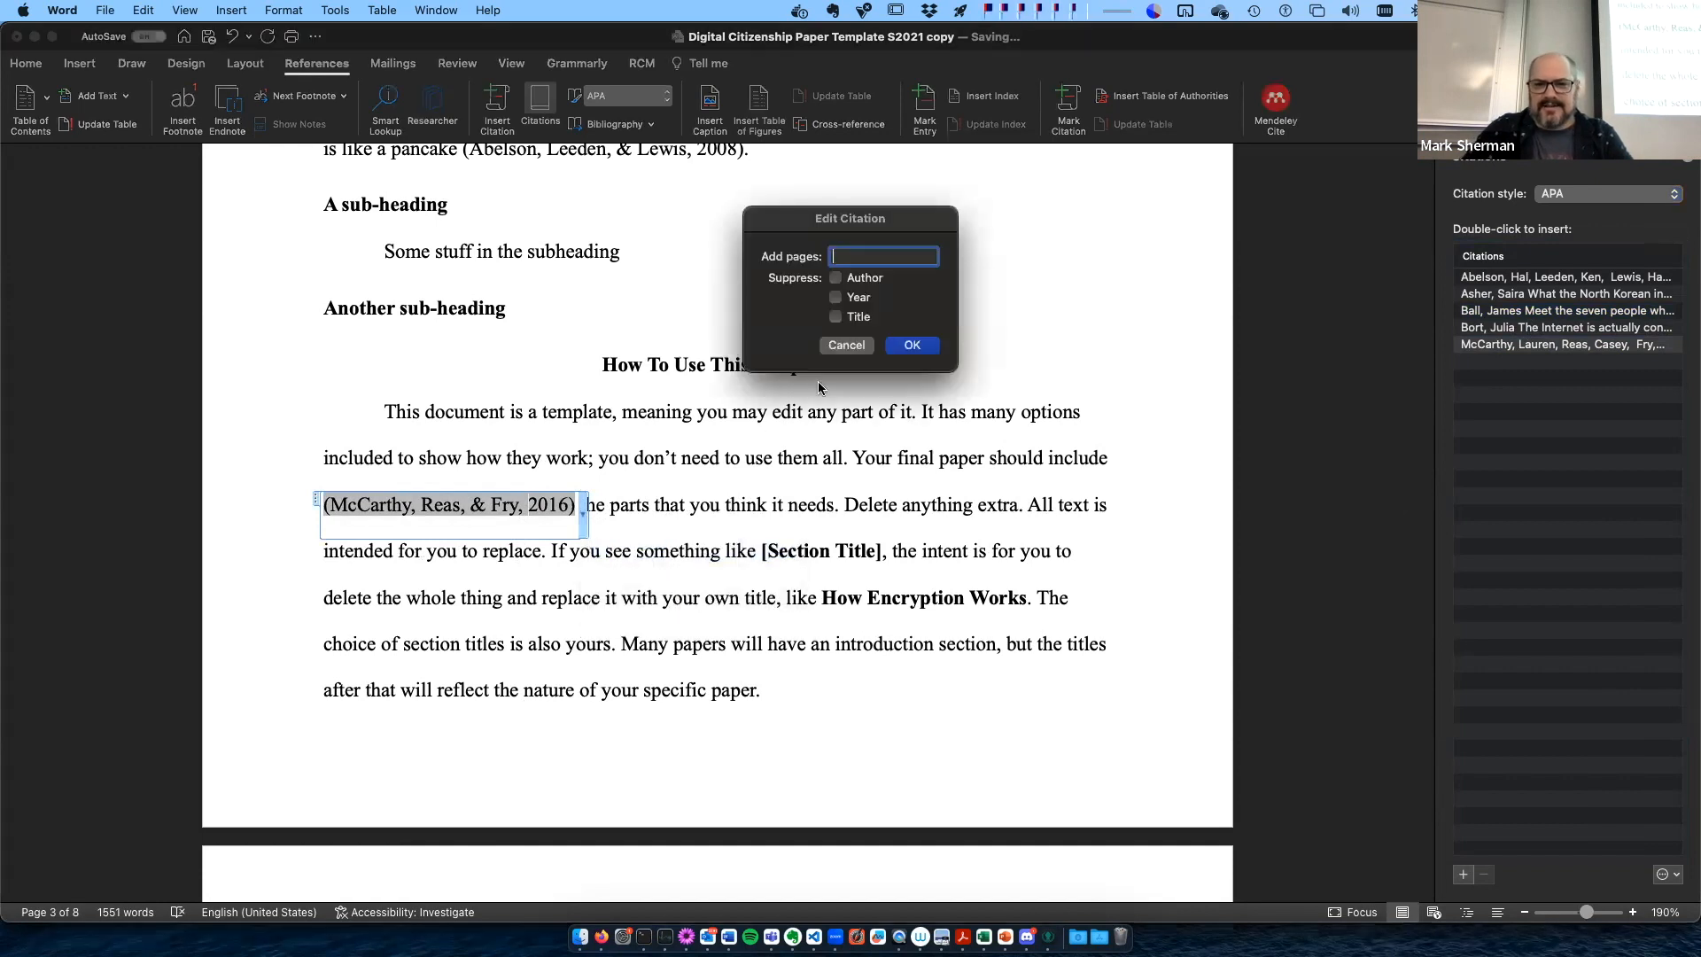
pyautogui.click(836, 298)
pyautogui.click(897, 344)
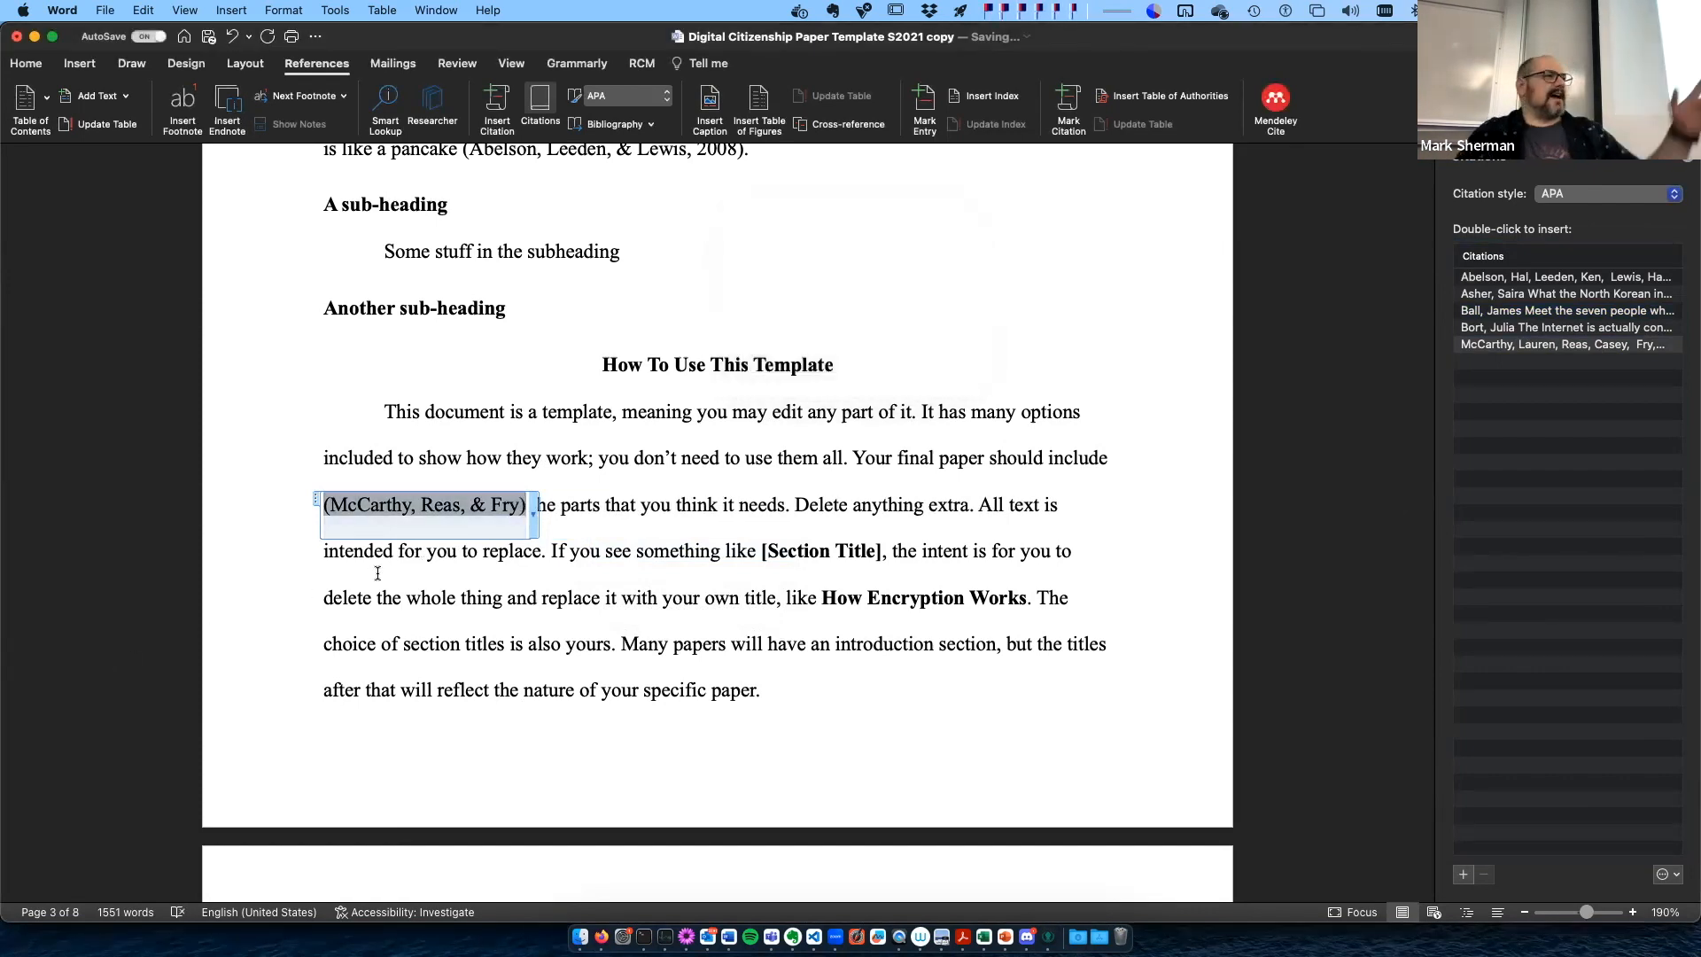
pyautogui.click(612, 501)
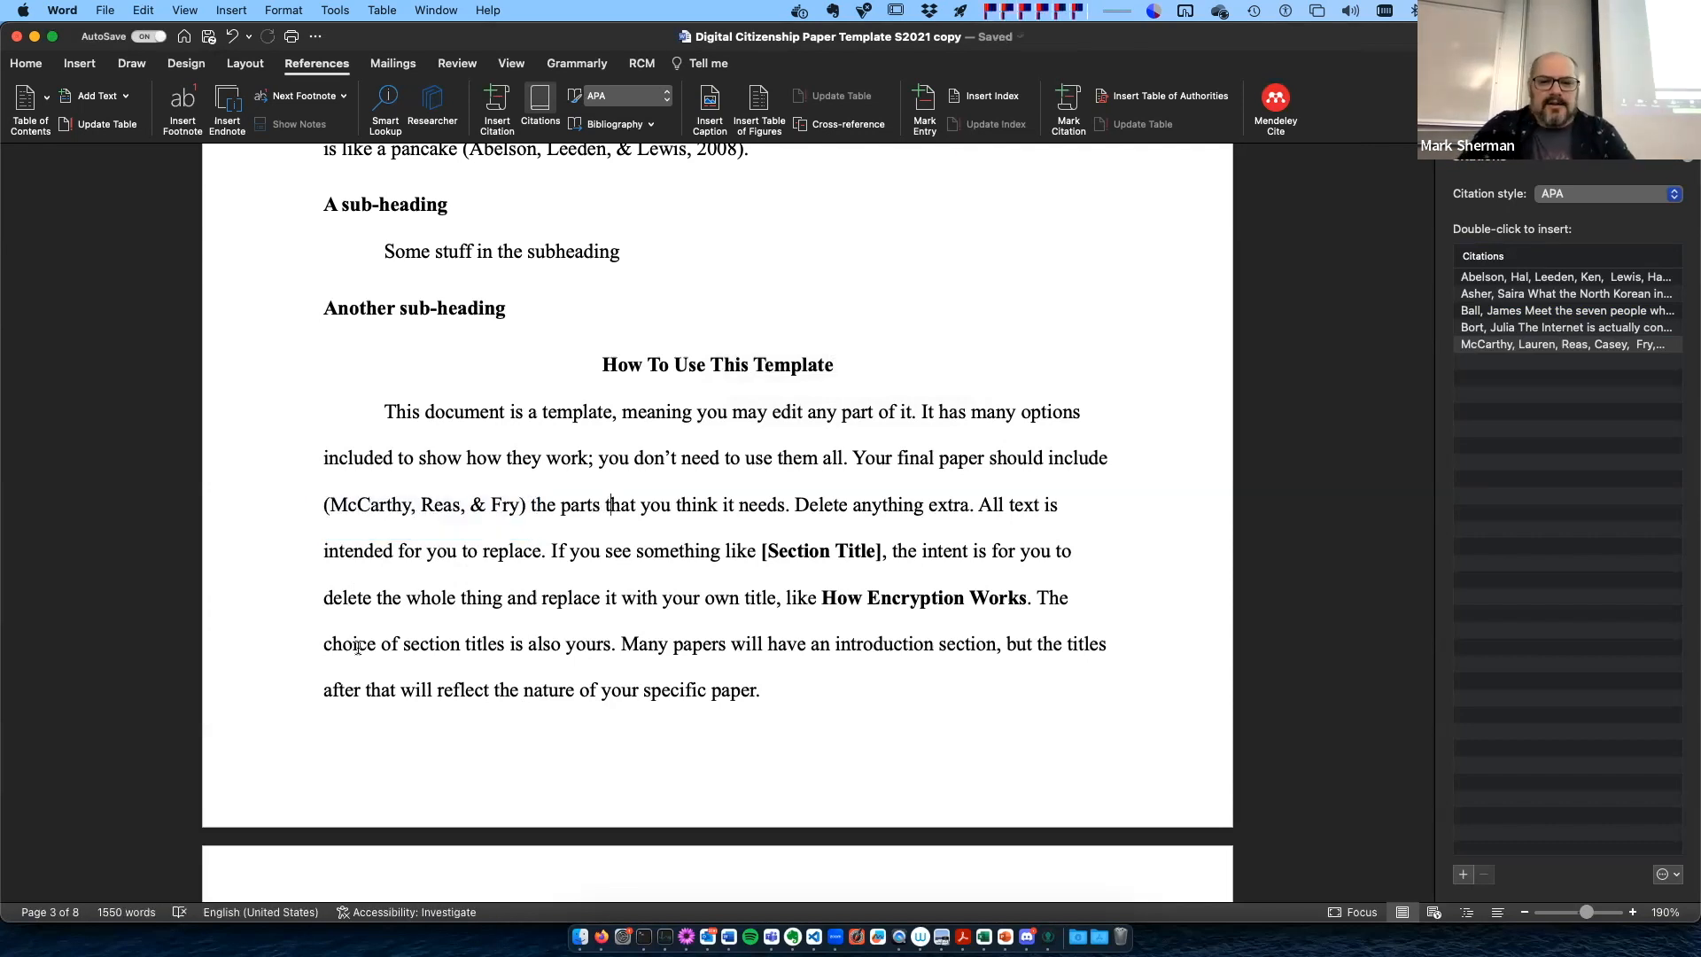
# - Update the citations and bibliography from the Works Cited block on page 8 and check its entries
pyautogui.scroll(-20, 358, 647)
pyautogui.scroll(-20, 358, 647)
pyautogui.scroll(5, 358, 638)
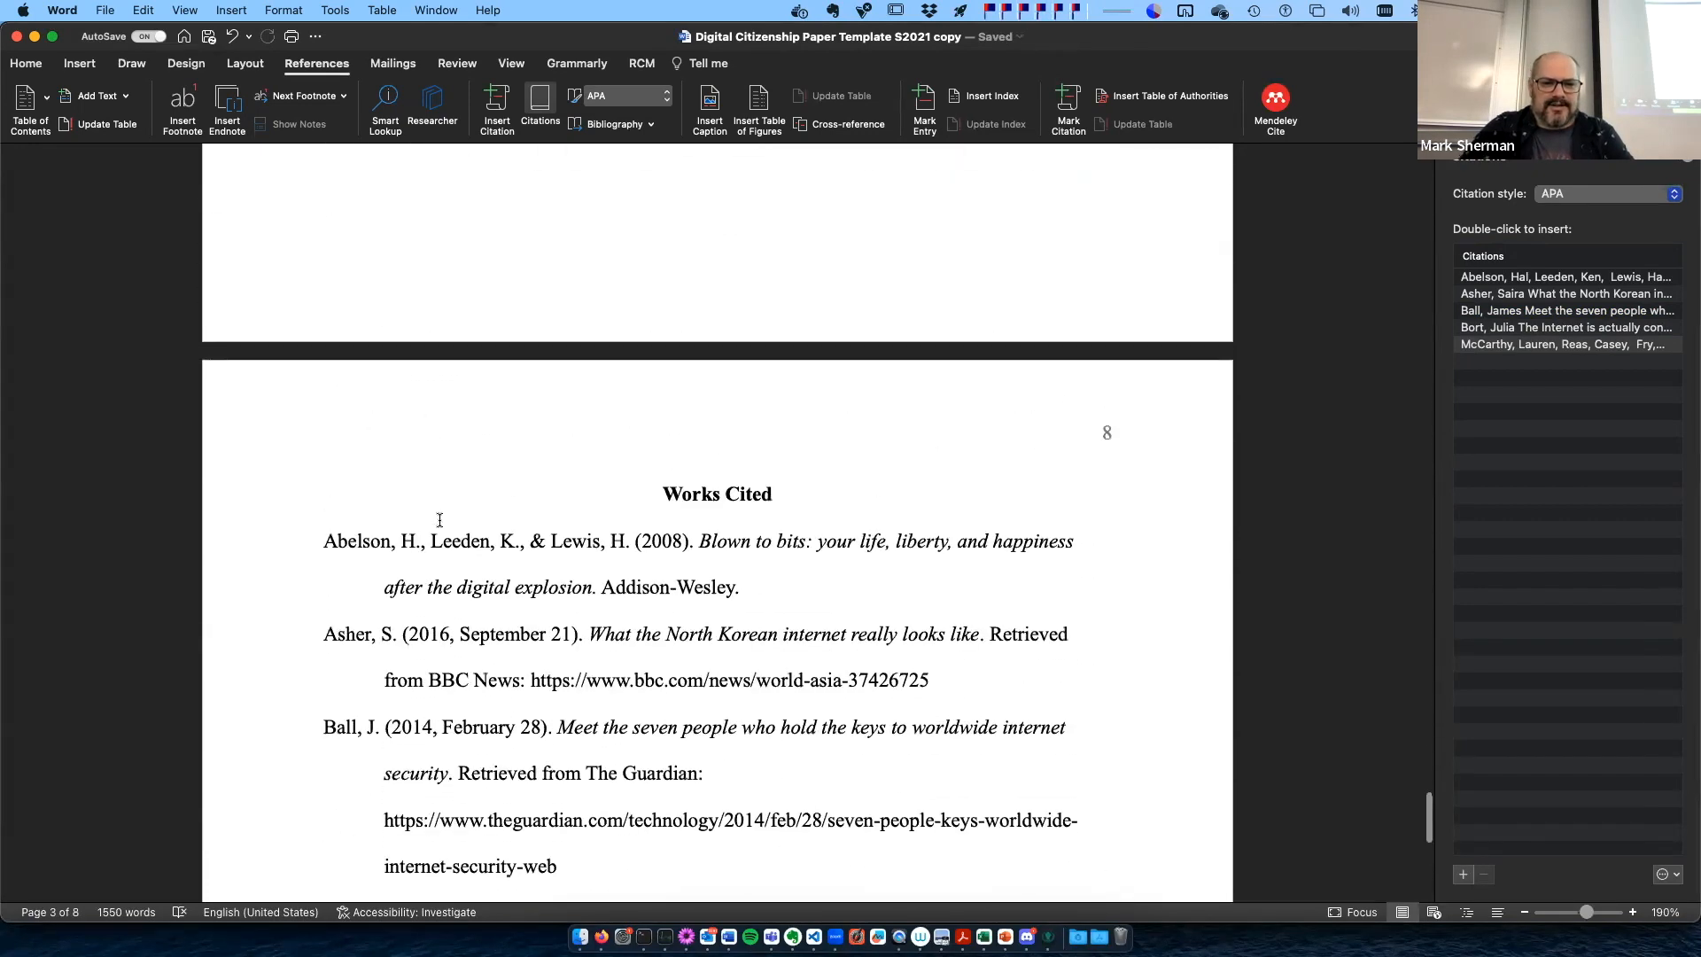
pyautogui.click(395, 493)
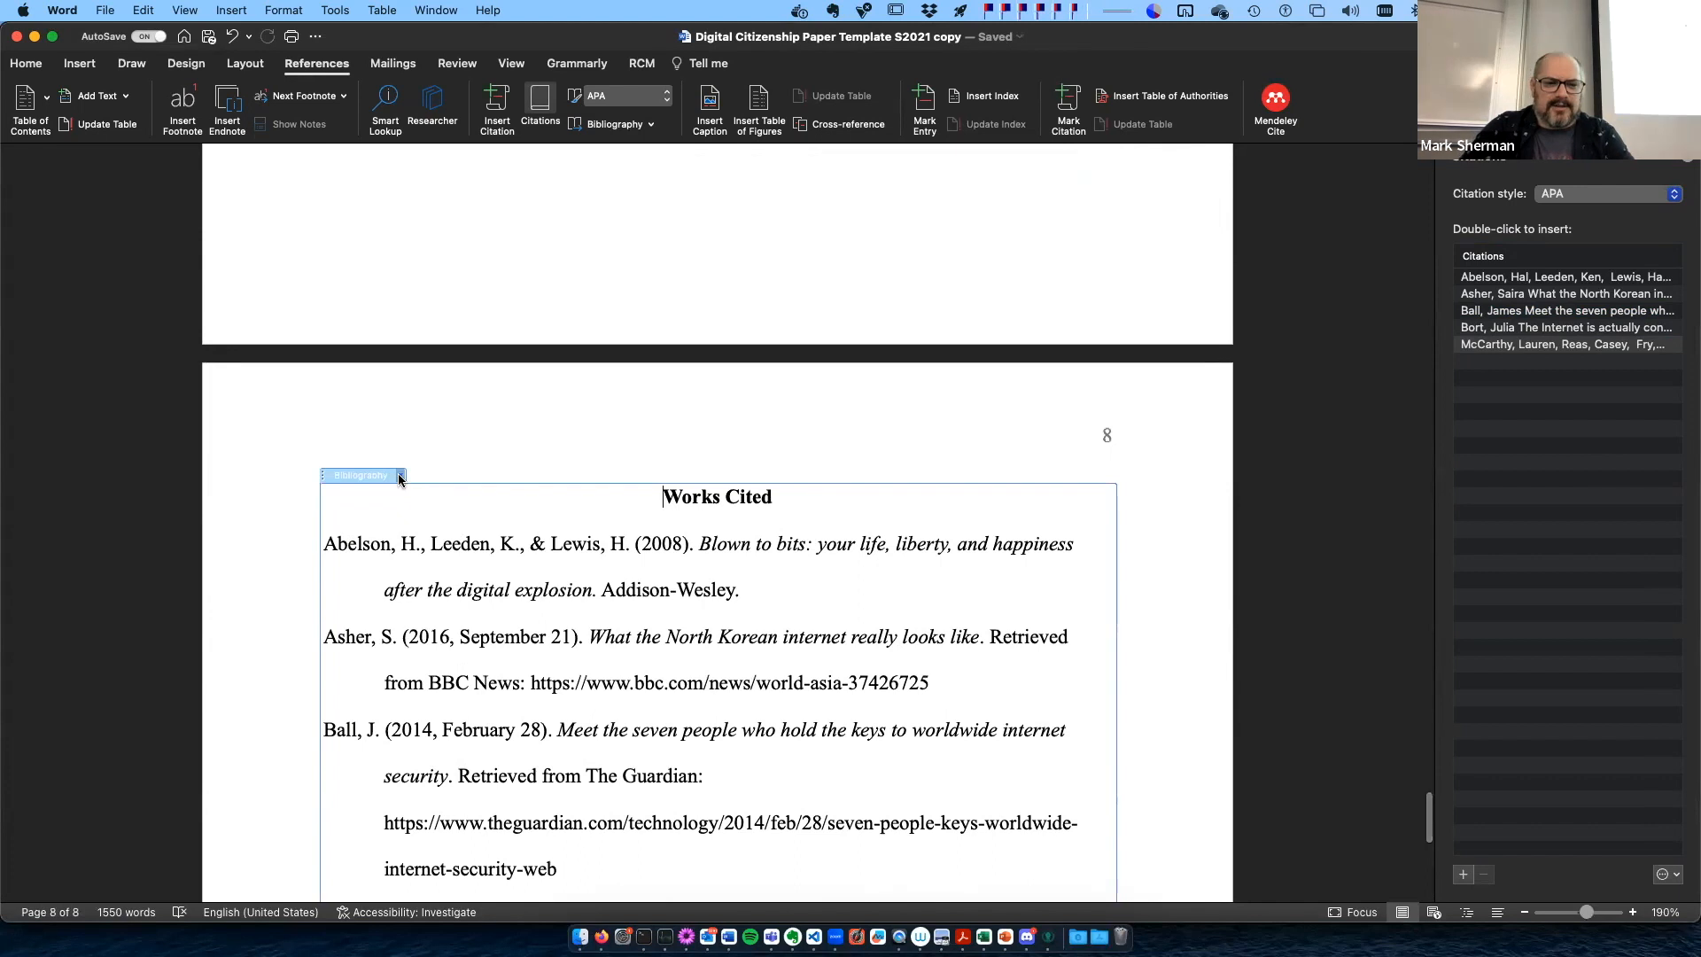
pyautogui.click(399, 475)
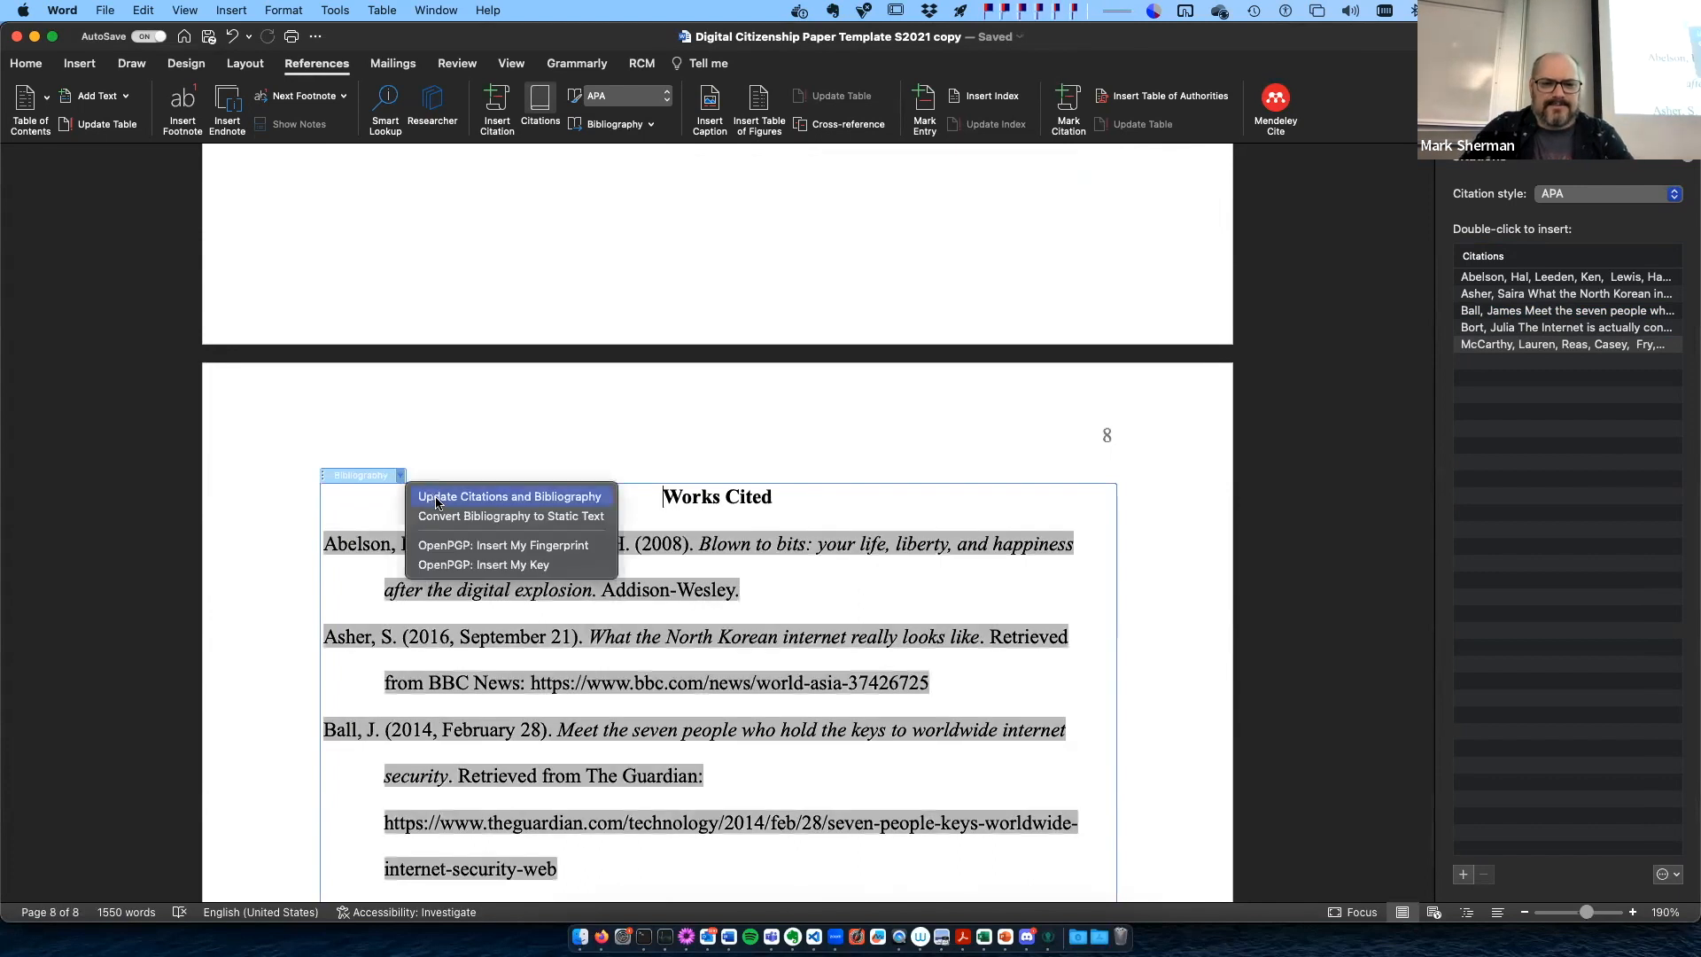
pyautogui.click(436, 501)
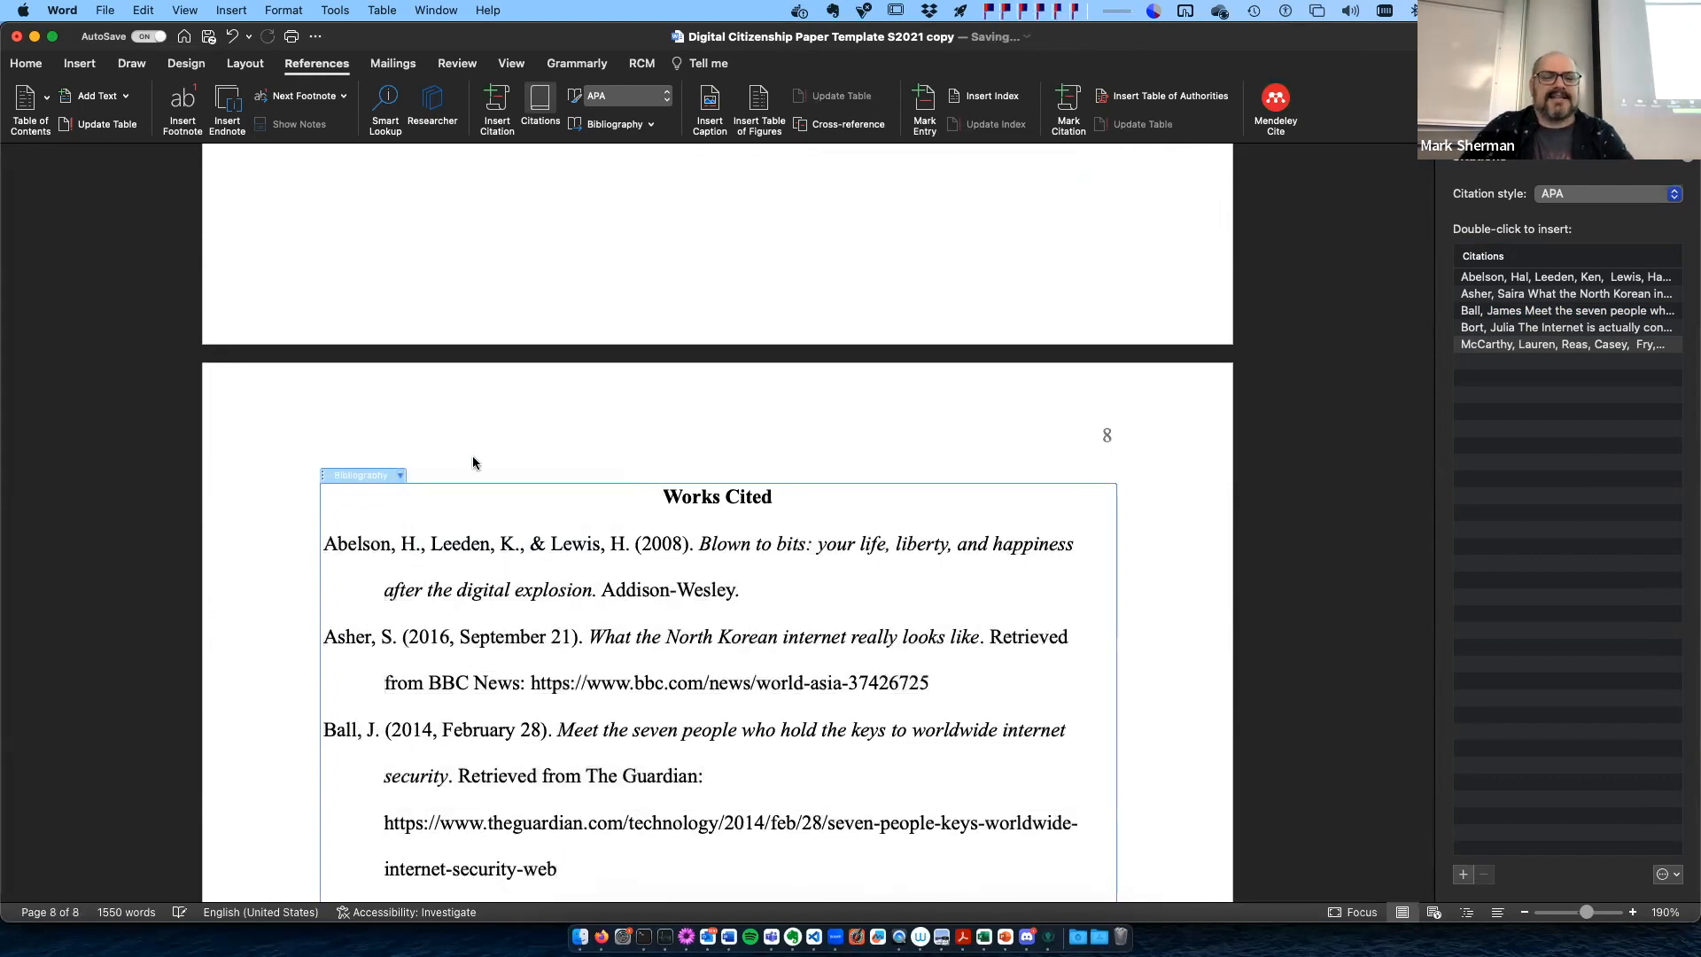
pyautogui.scroll(-8, 599, 724)
pyautogui.scroll(3, 599, 724)
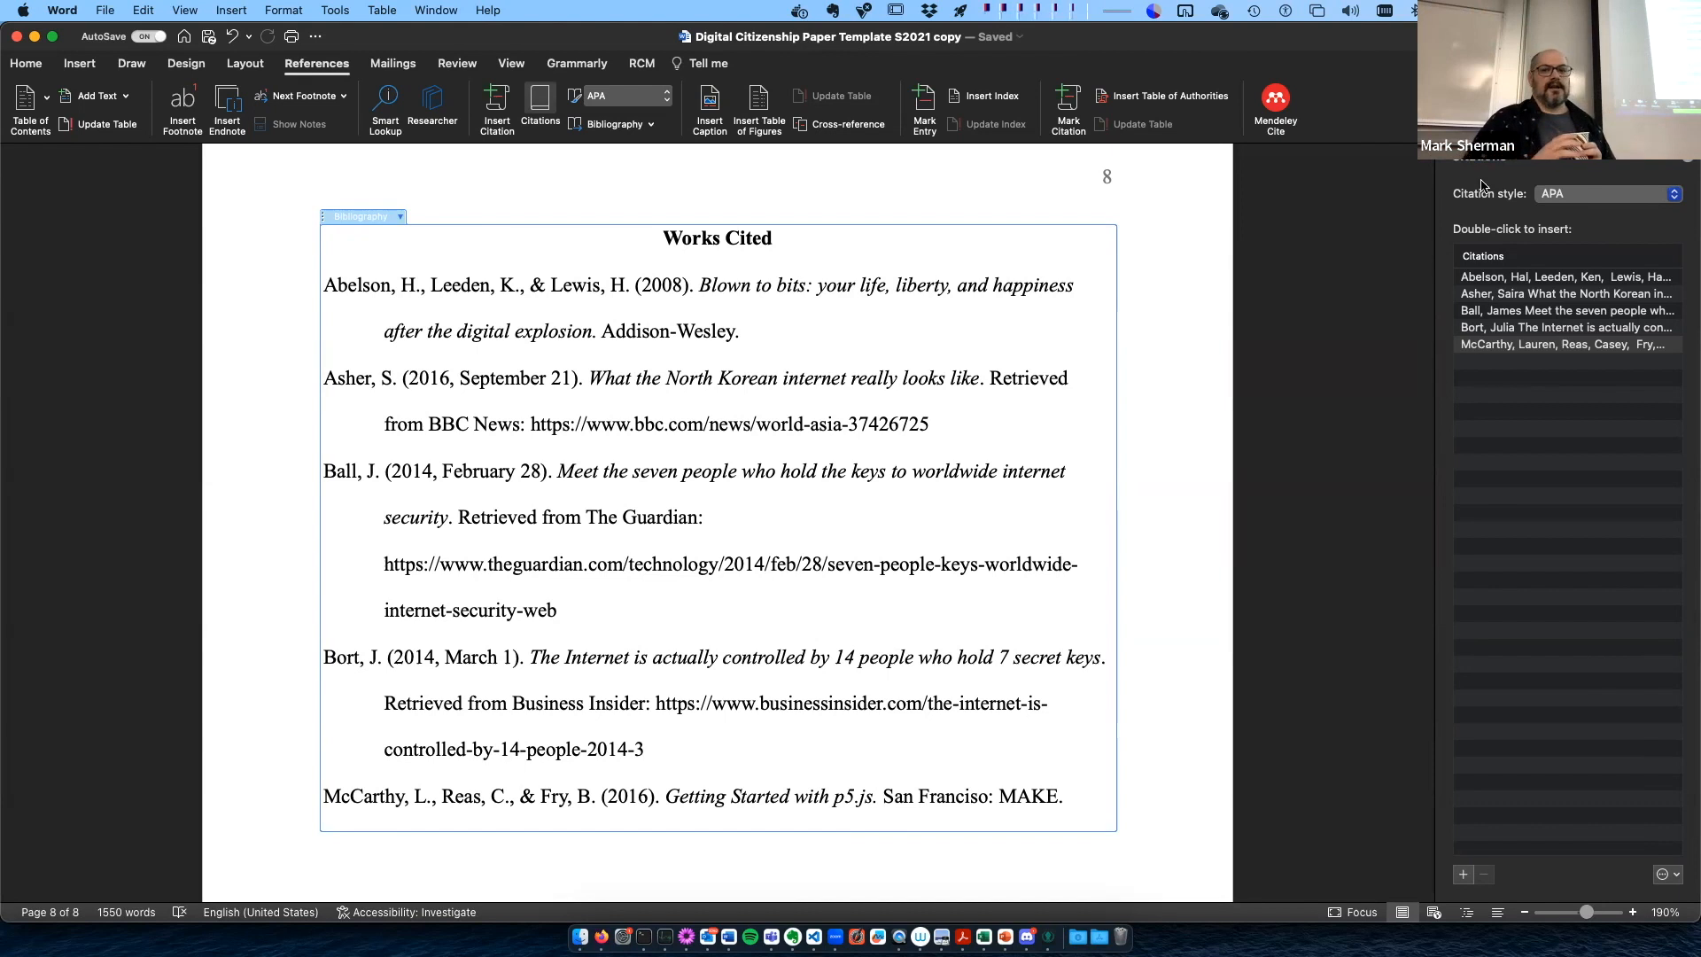
# - Look back through the paper from Works Cited, past the sample section and the table of contents, to the title page
pyautogui.scroll(-5, 1096, 532)
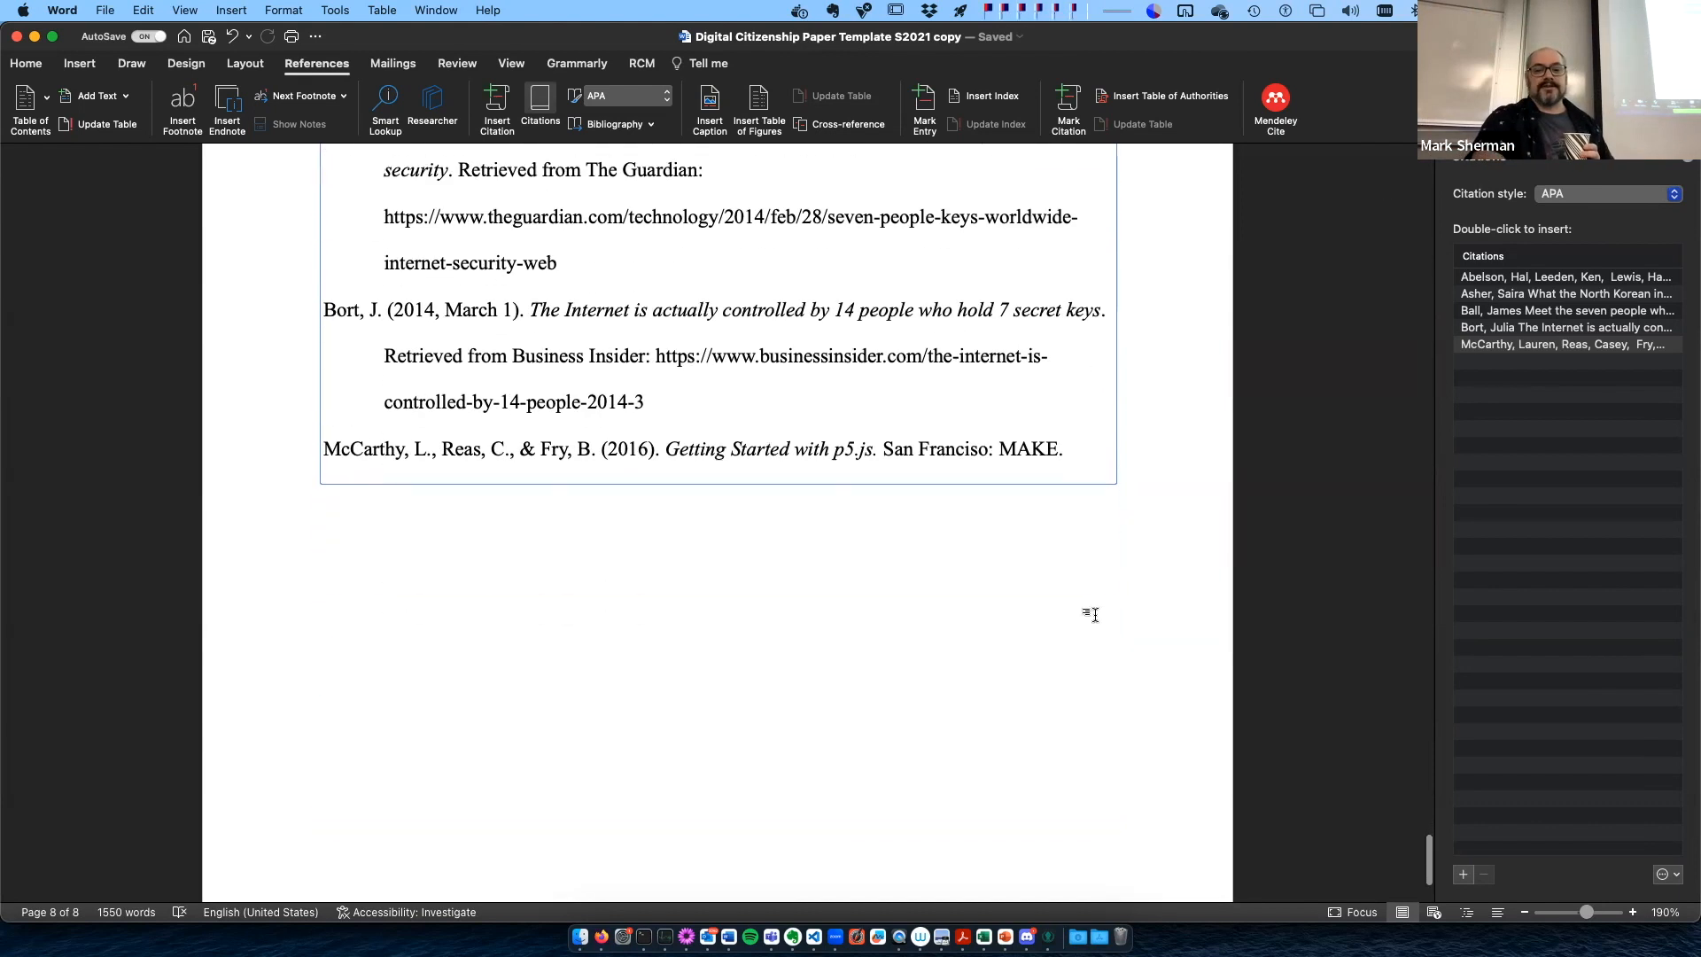
pyautogui.scroll(14, 1095, 614)
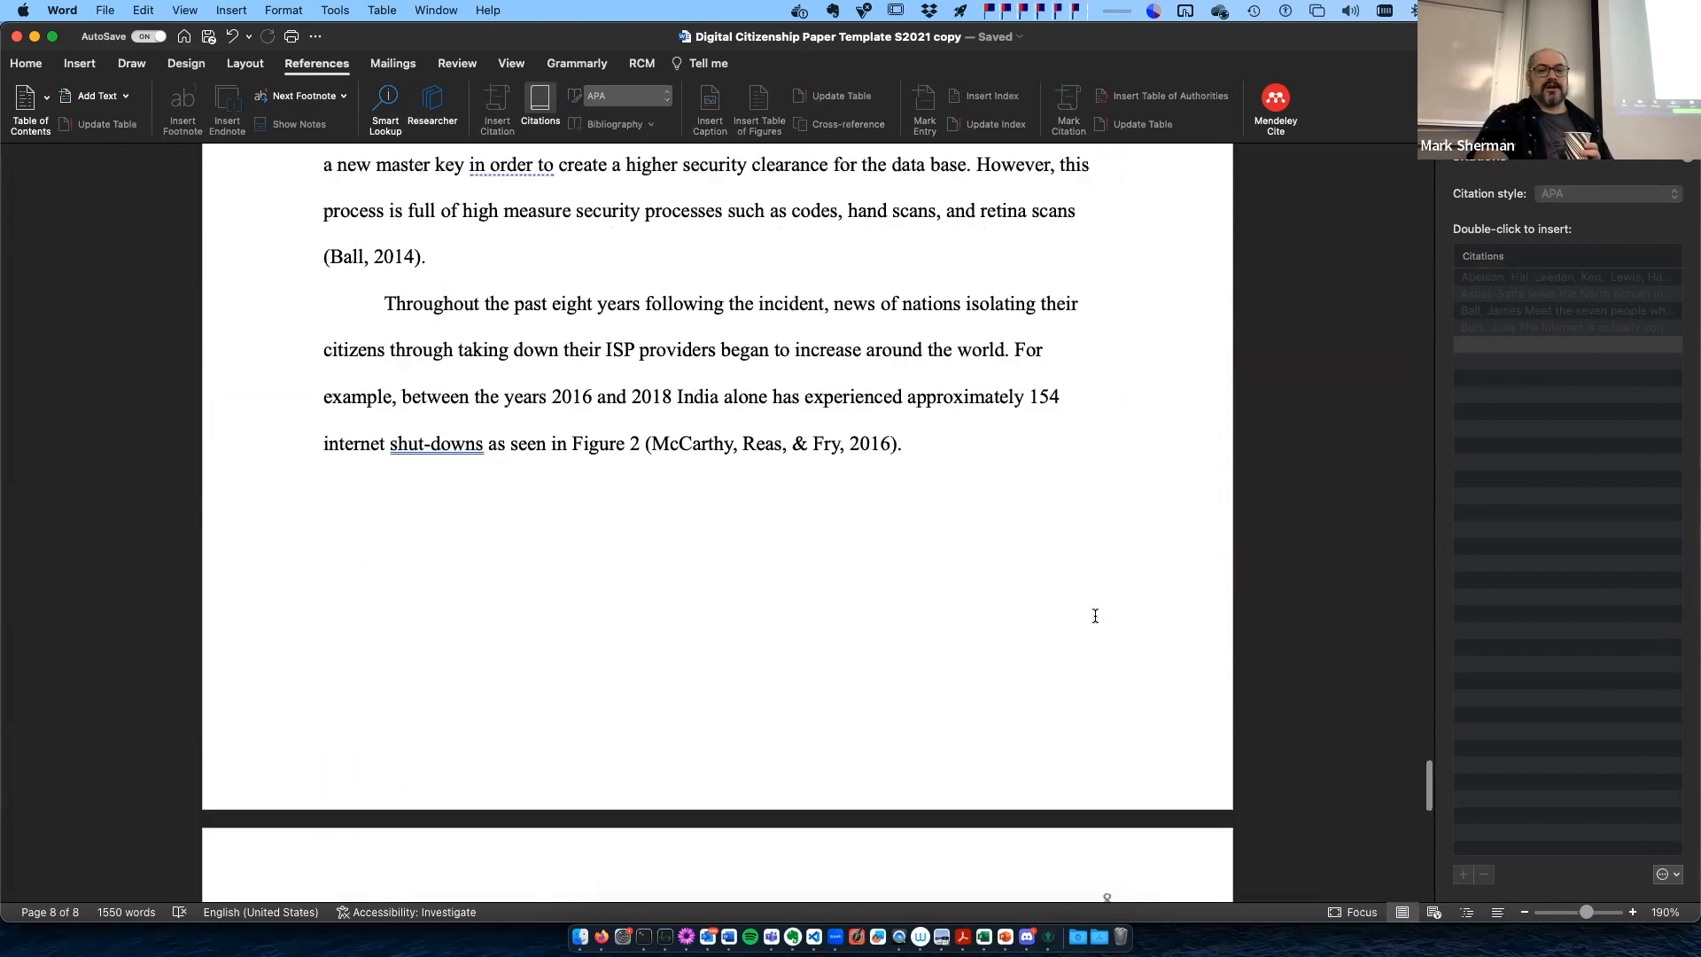
pyautogui.scroll(2, 1095, 615)
pyautogui.click(1086, 617)
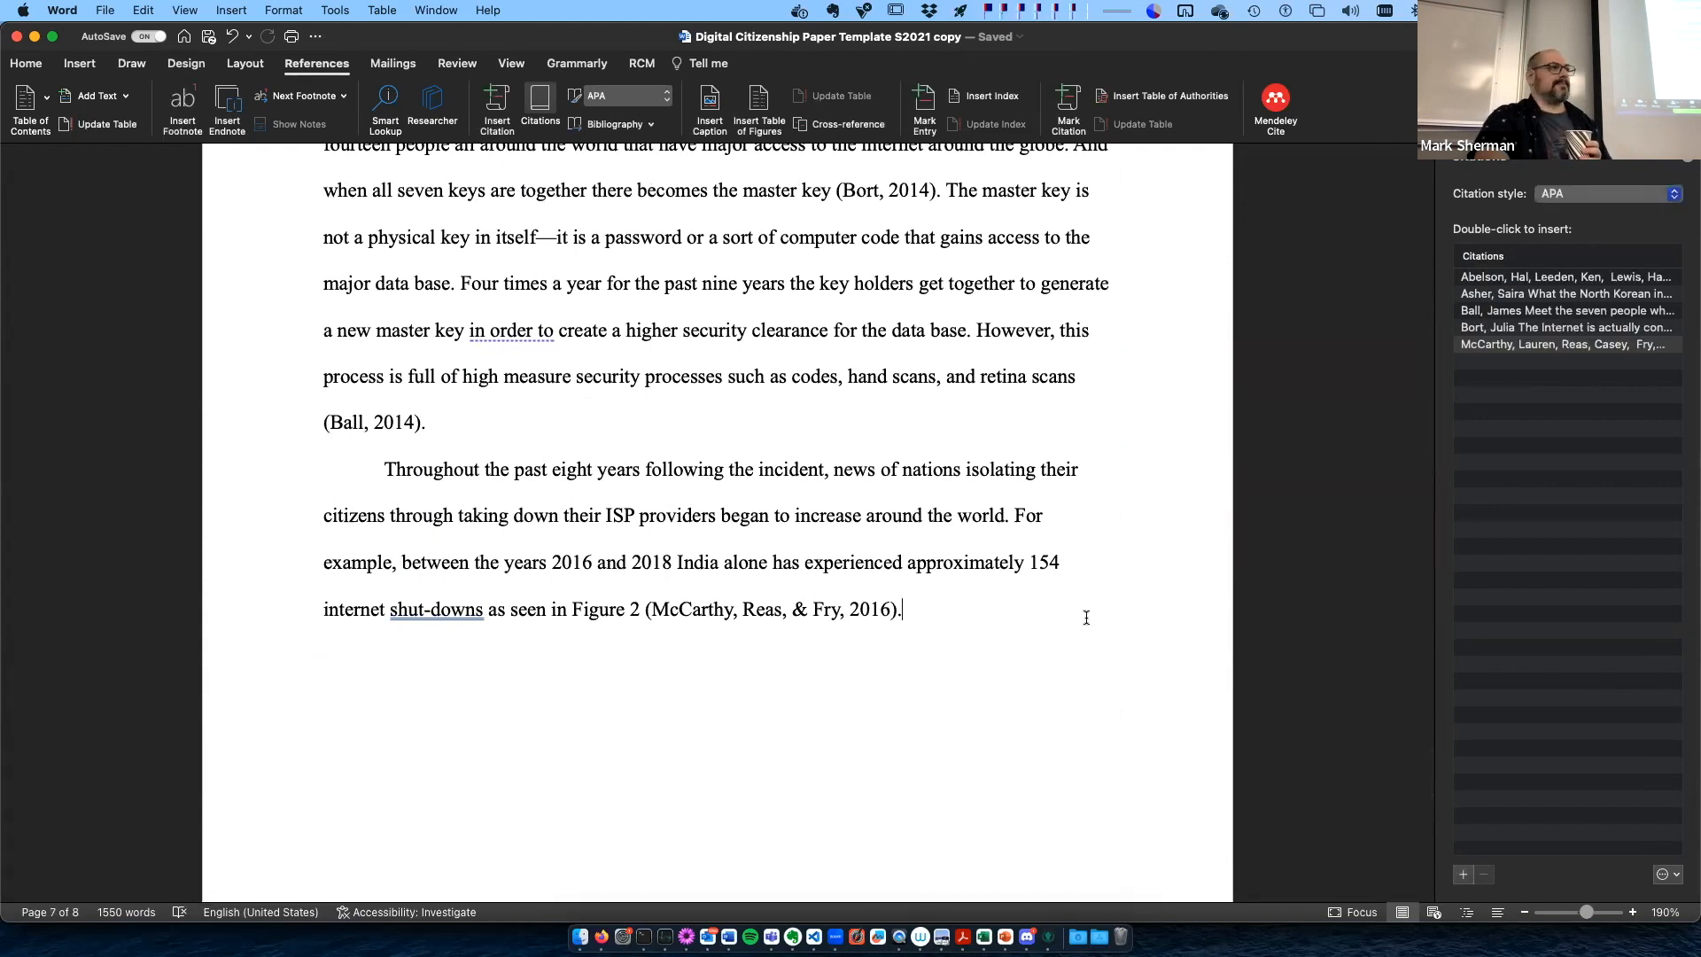
pyautogui.scroll(11, 1086, 617)
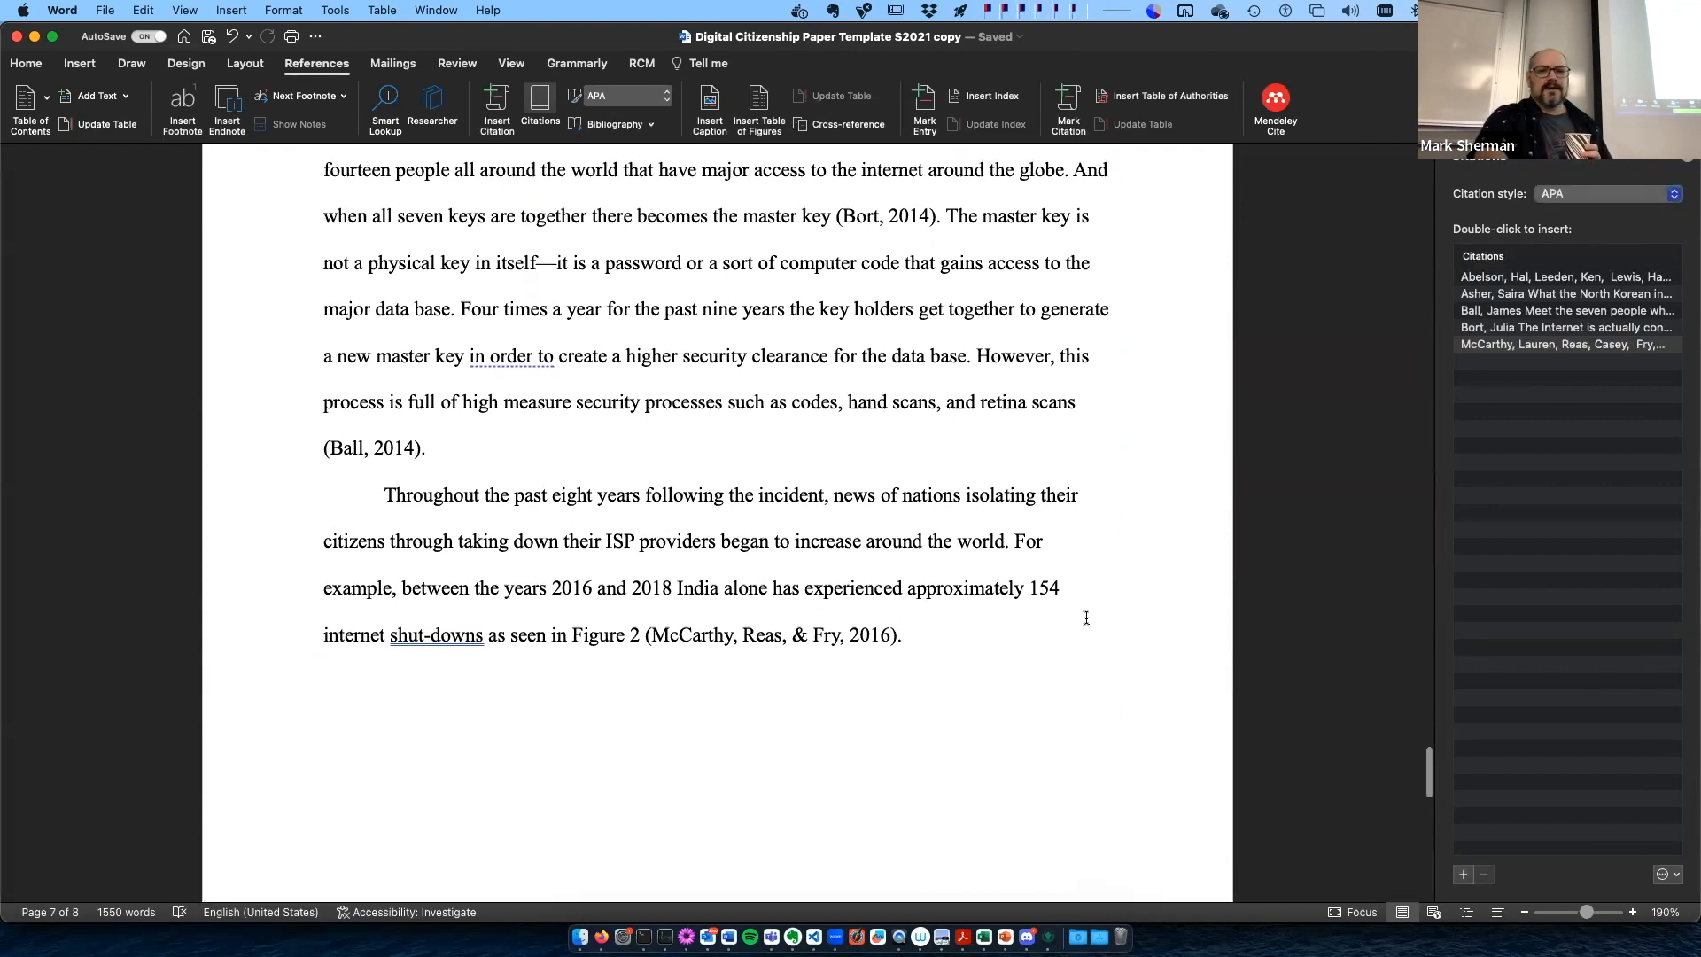
pyautogui.scroll(20, 1086, 618)
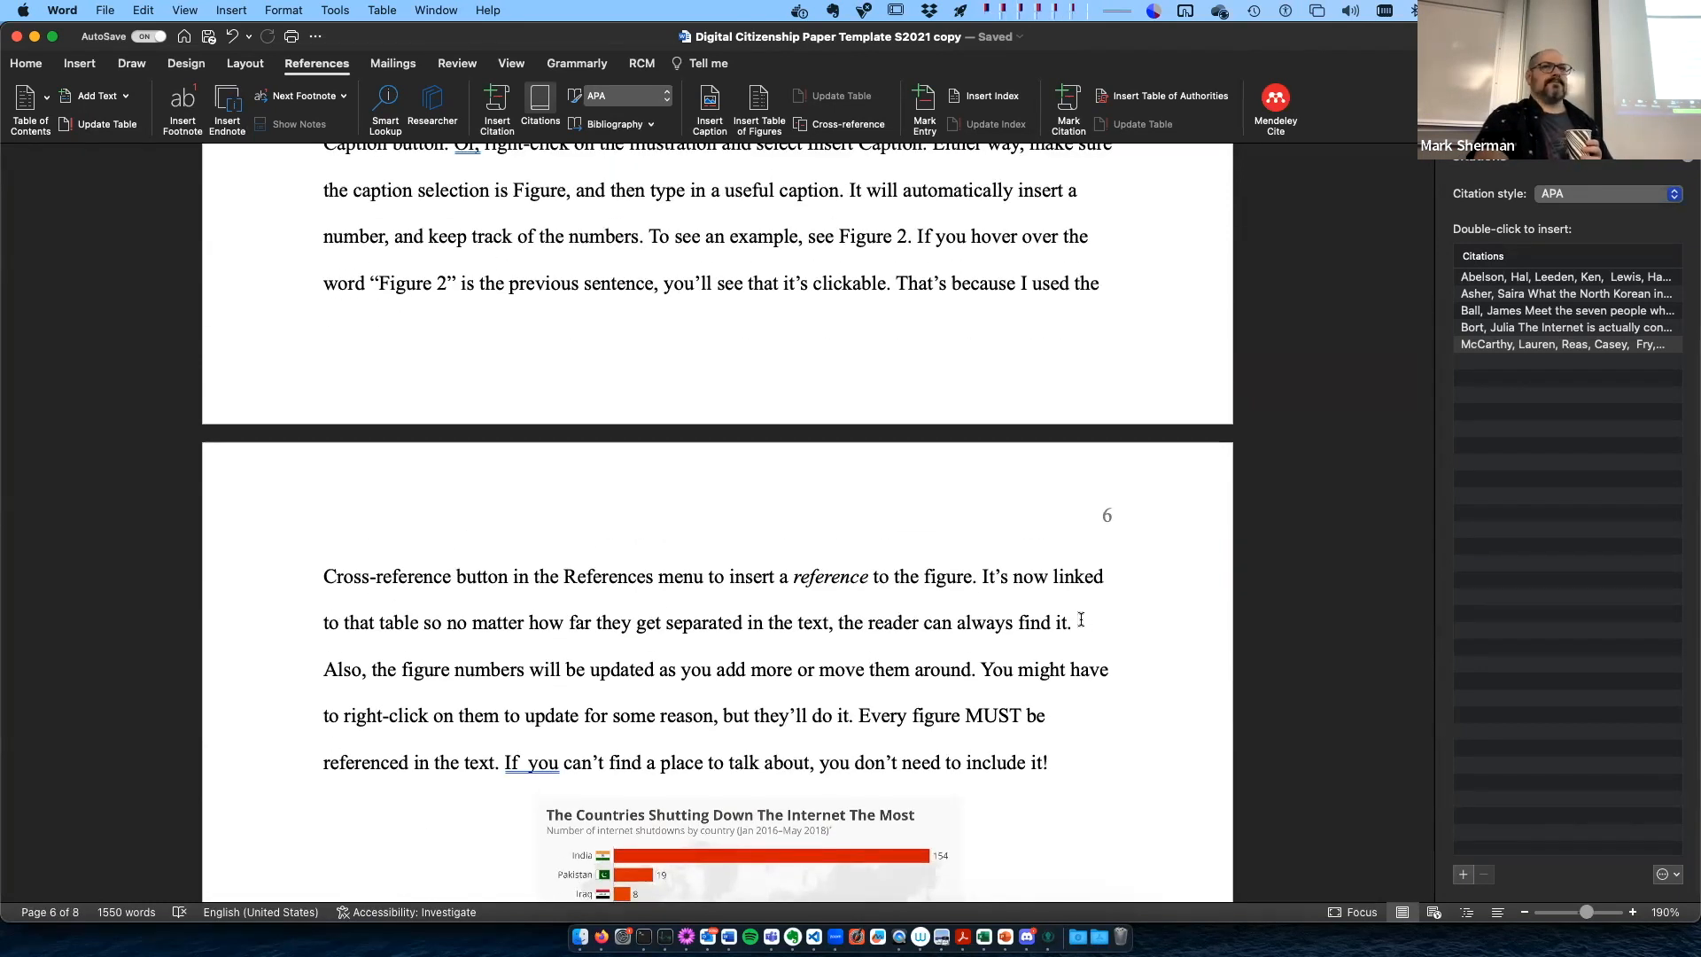
pyautogui.scroll(20, 1081, 620)
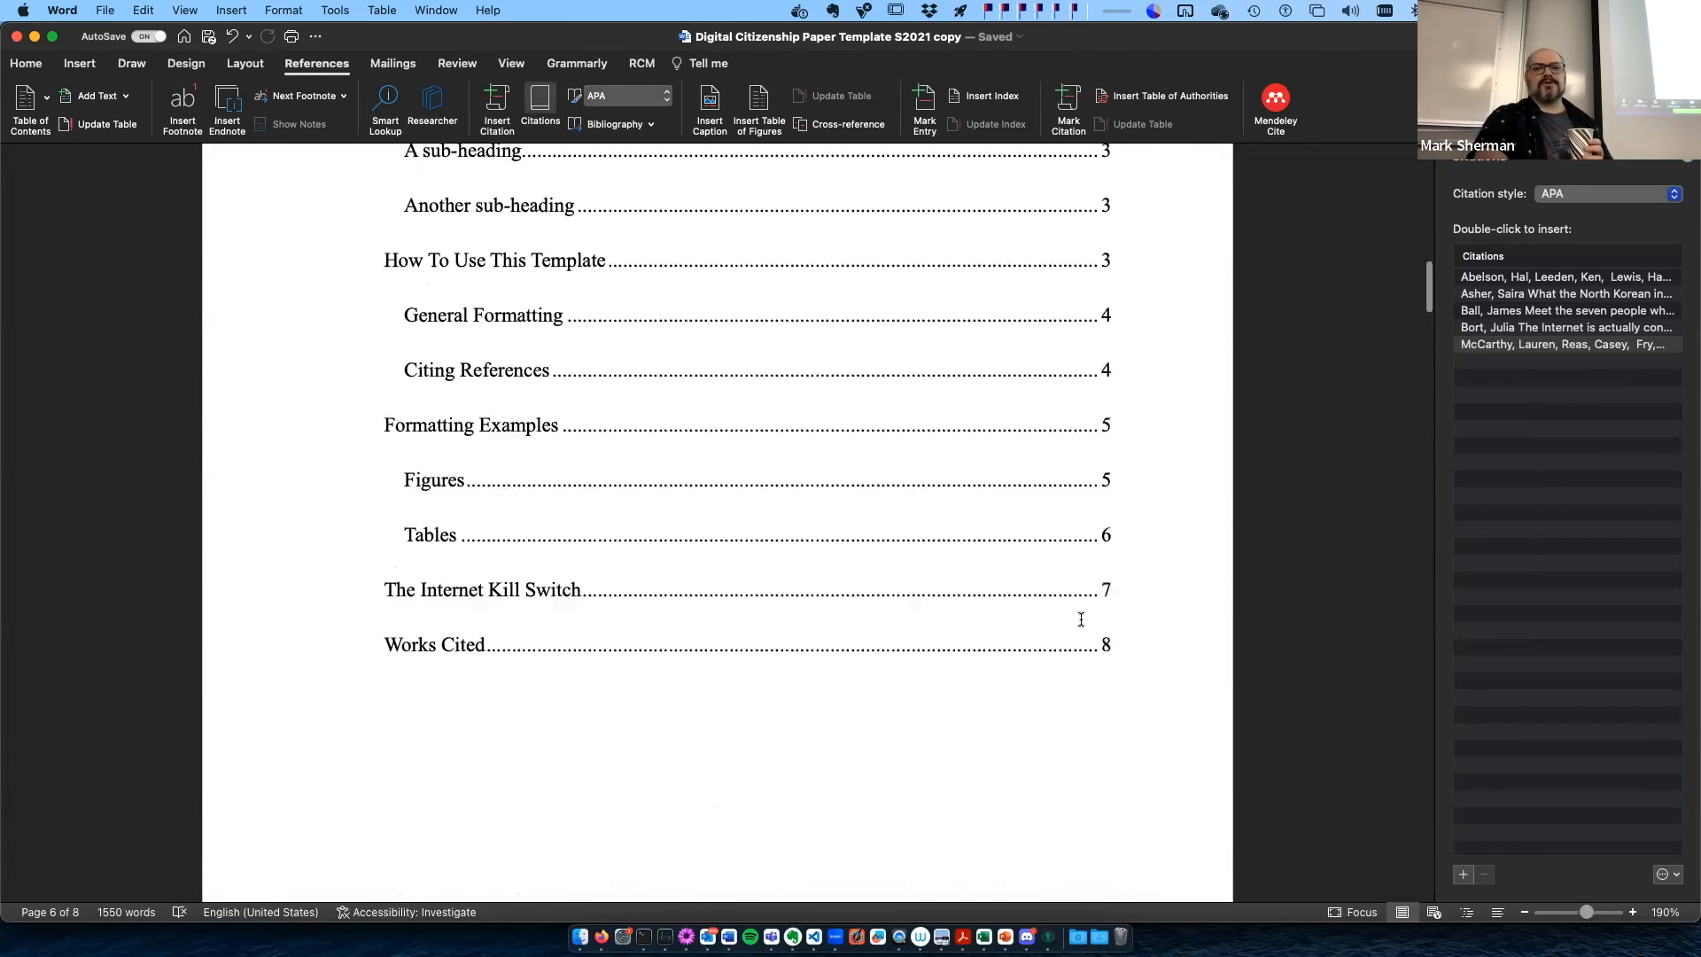
pyautogui.scroll(20, 1083, 625)
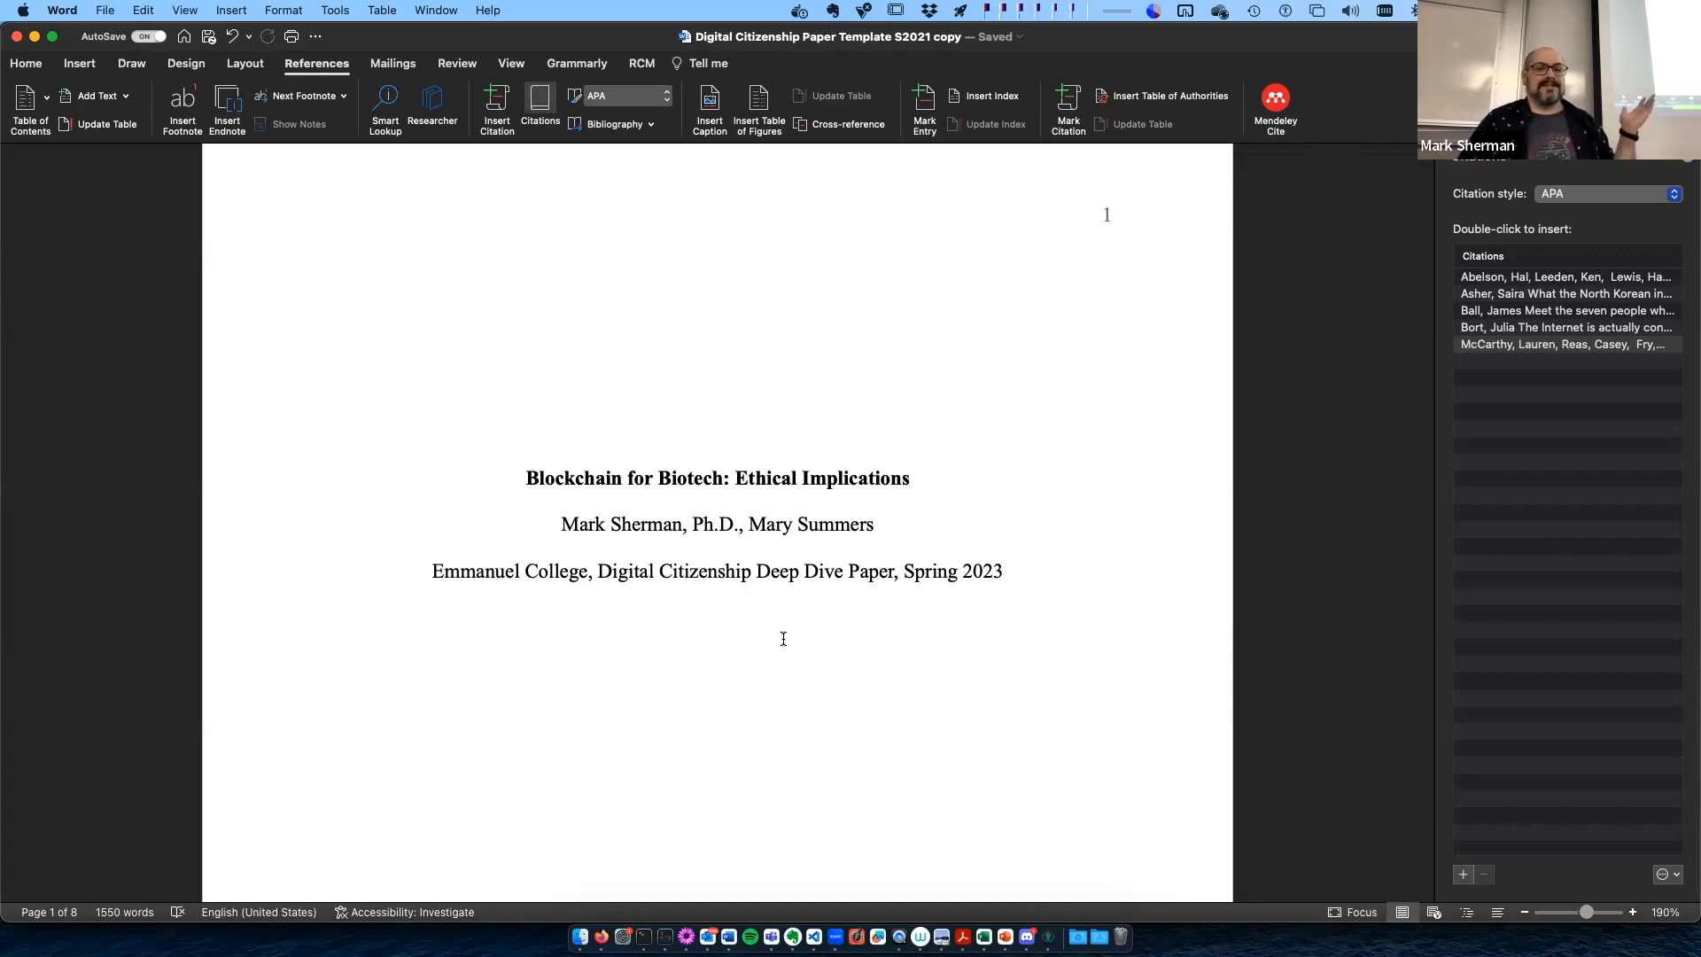
# - Hide and show the Citations pane repeatedly to demonstrate its toggle, leaving the pane displayed
pyautogui.click(540, 100)
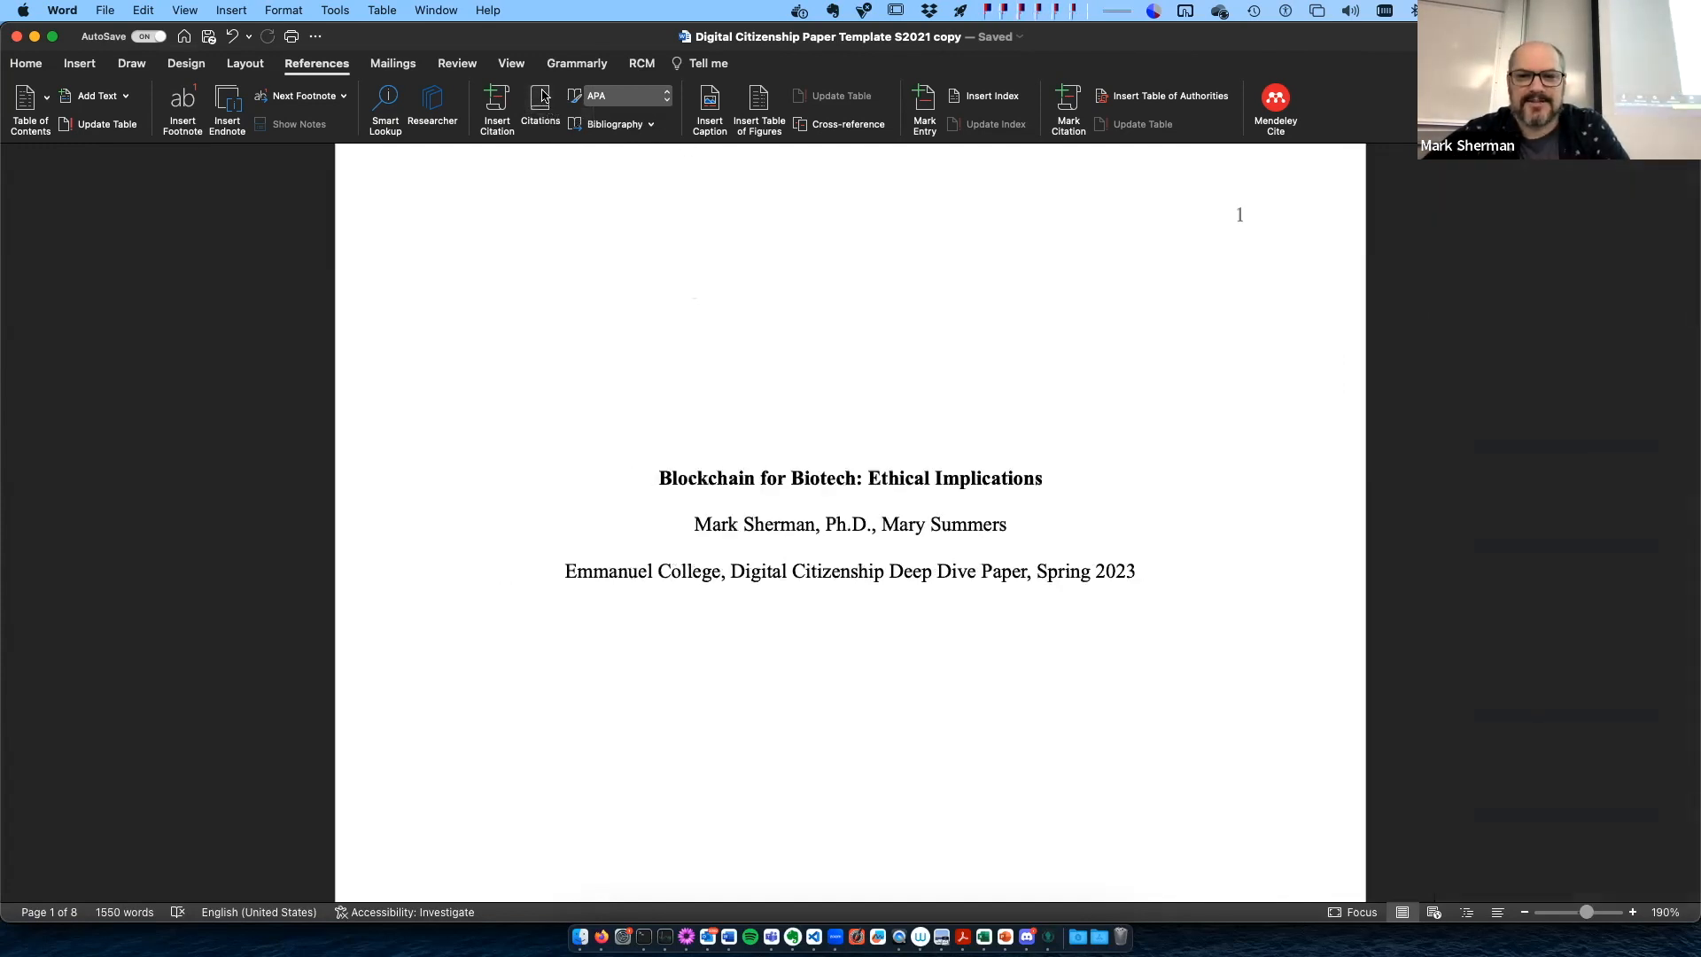
pyautogui.click(543, 100)
pyautogui.click(542, 99)
pyautogui.click(543, 101)
pyautogui.click(542, 101)
pyautogui.click(542, 101)
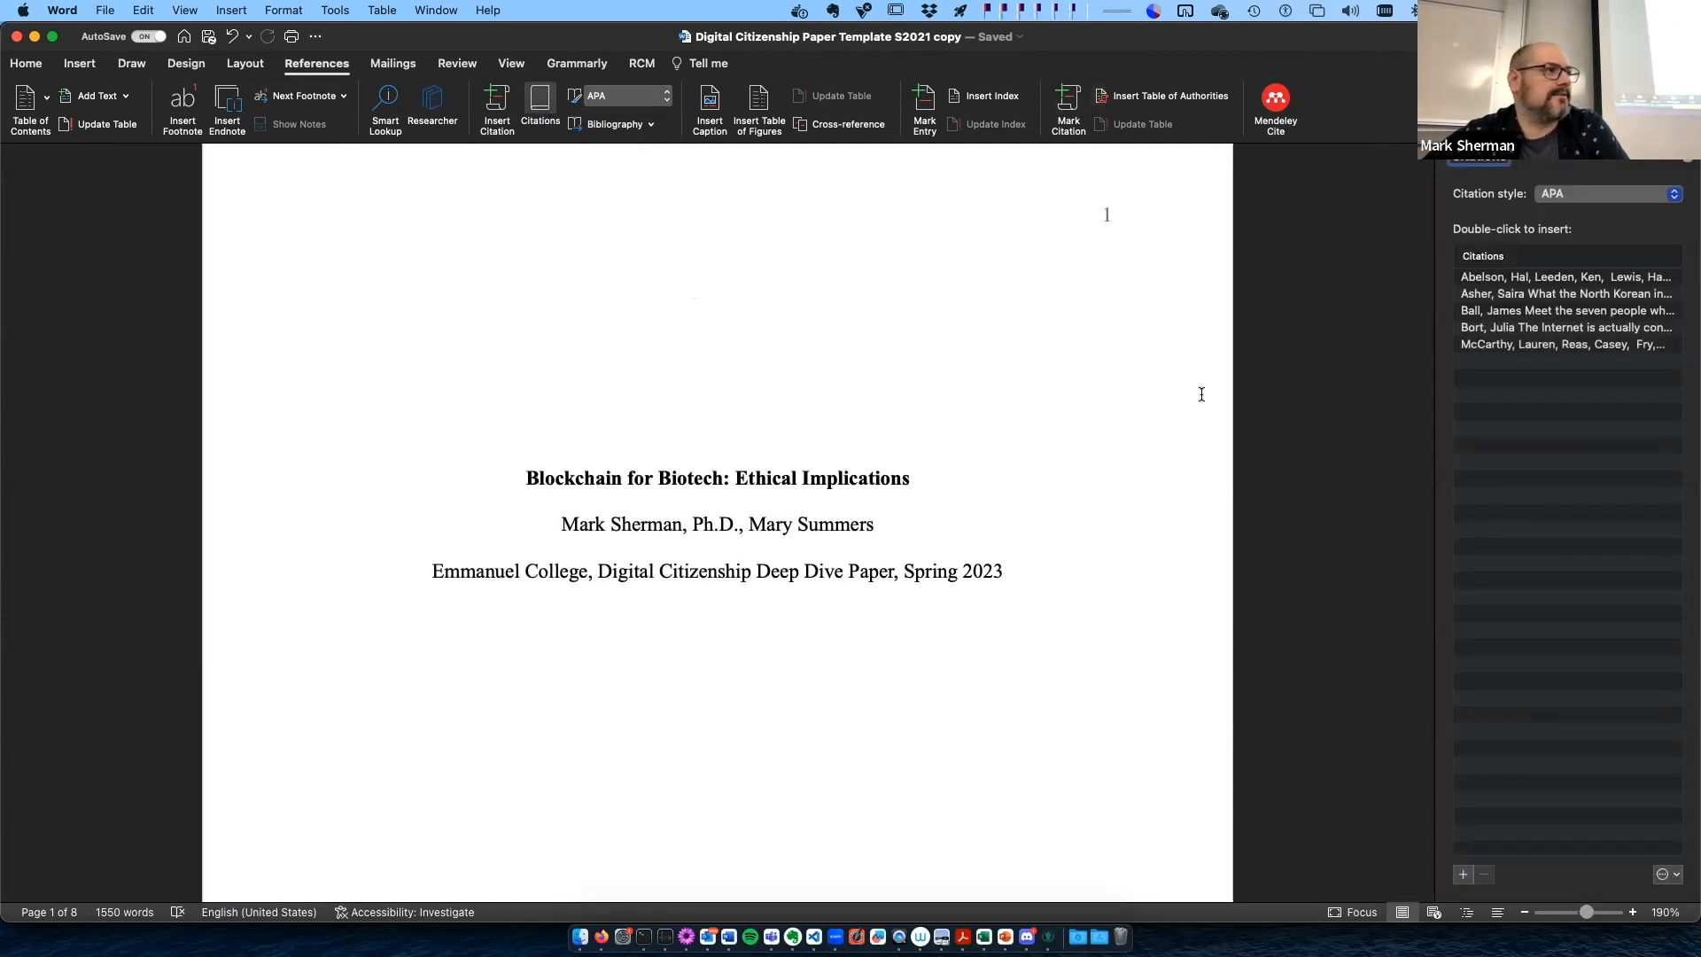
# - Switch the document's citation style to Chicago from within the Works Cited list on page 8
pyautogui.scroll(-4, 823, 402)
pyautogui.scroll(-20, 822, 401)
pyautogui.scroll(-20, 822, 401)
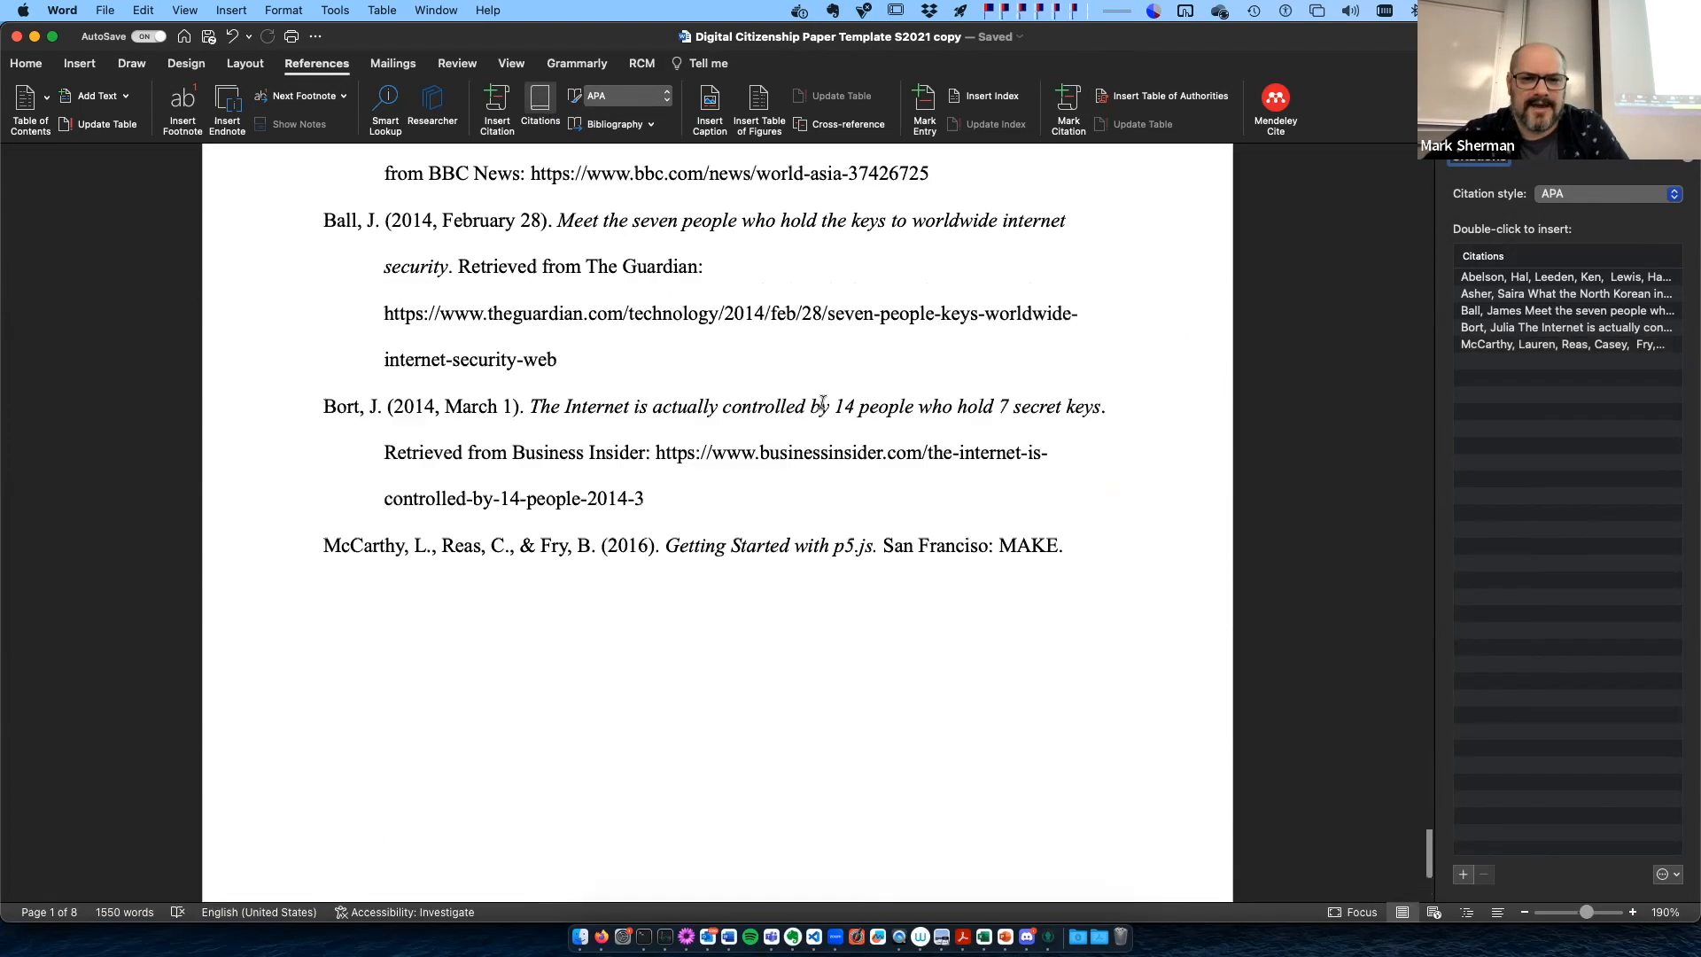
pyautogui.scroll(2, 822, 402)
pyautogui.click(822, 401)
pyautogui.click(665, 95)
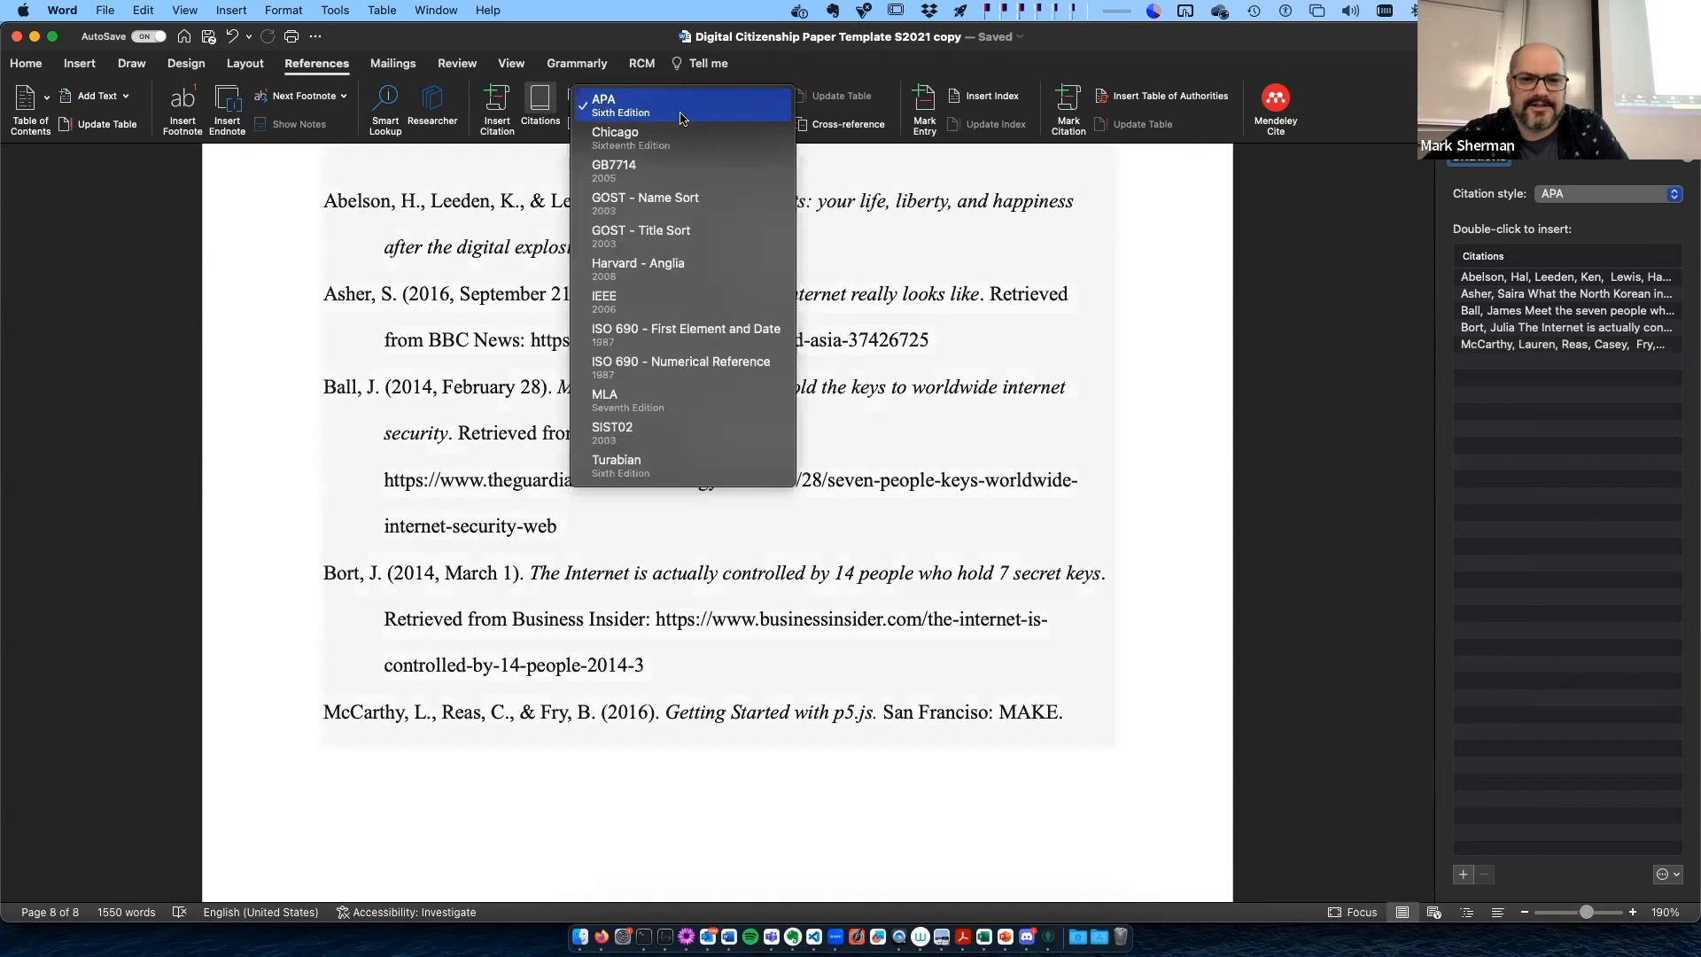
pyautogui.click(714, 146)
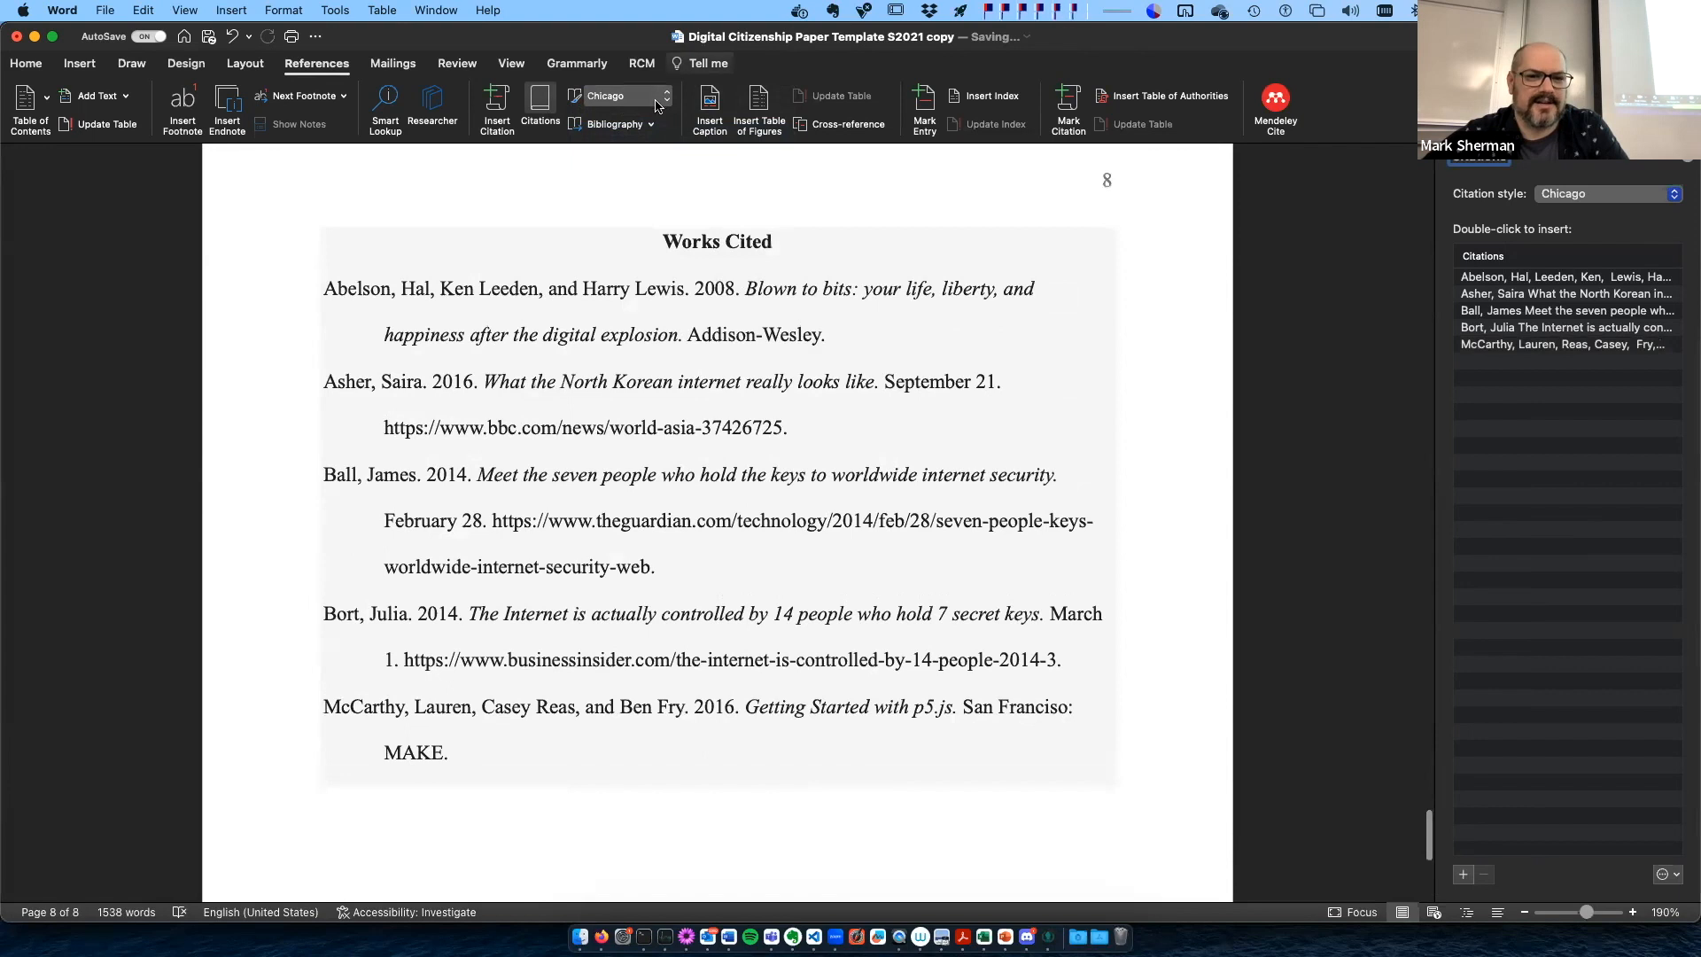
# - Switch the citation style to IEEE and check the body text and the Works Cited list
pyautogui.click(656, 105)
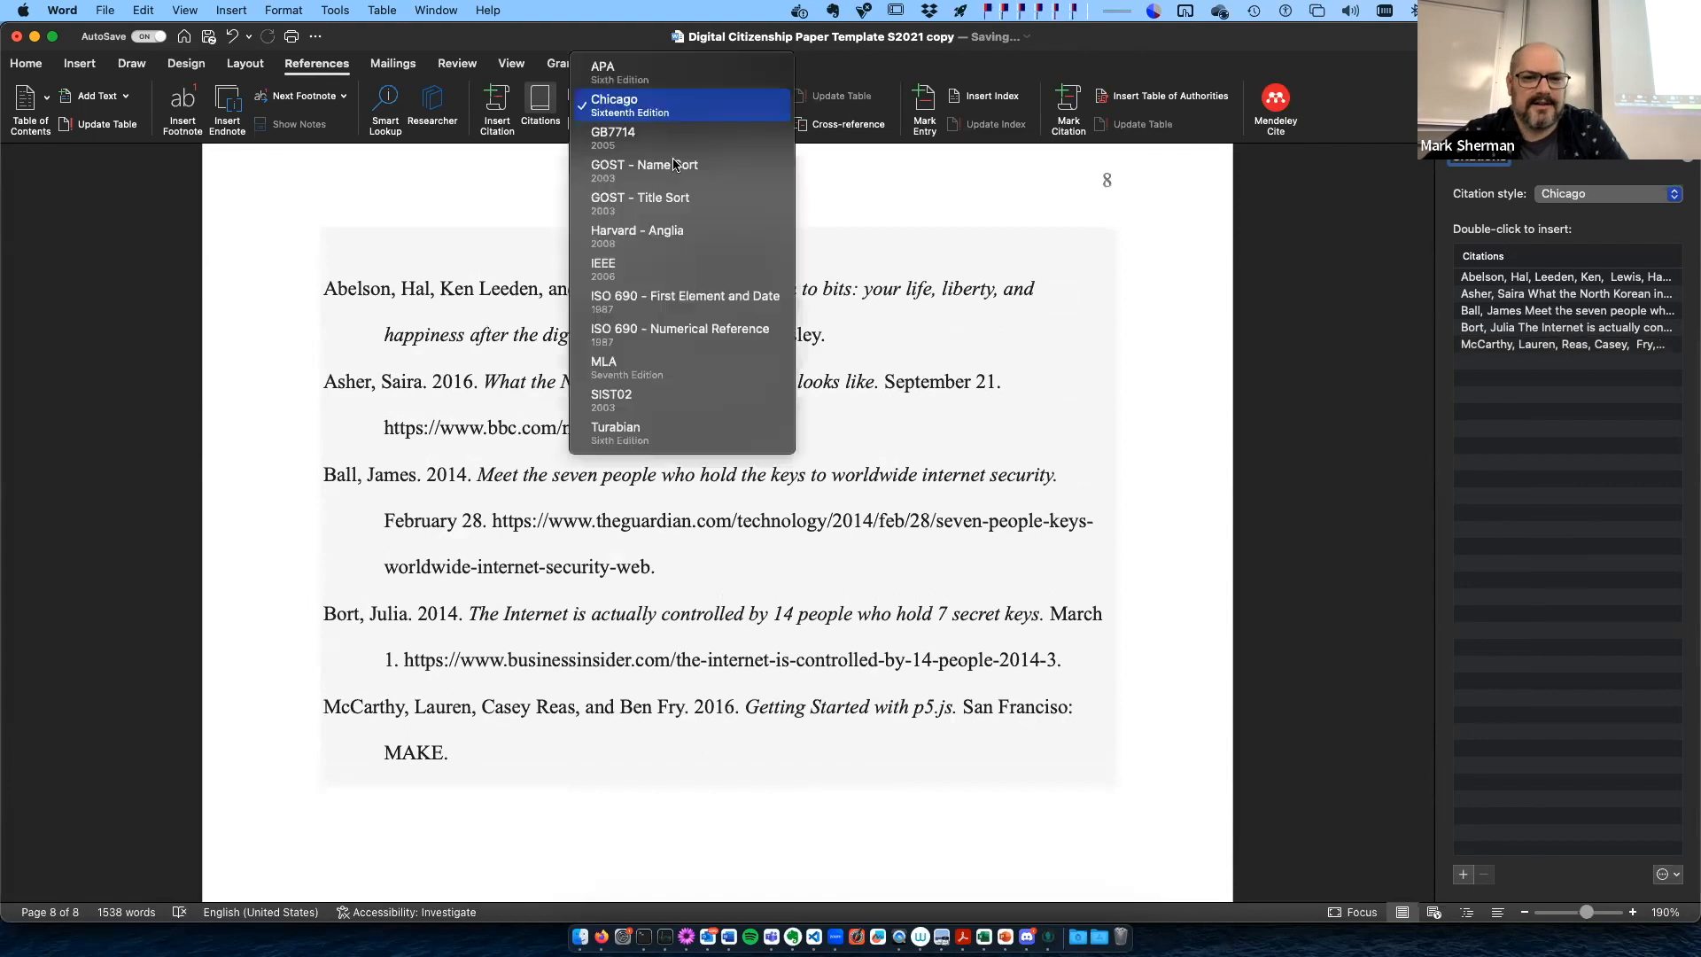
pyautogui.click(690, 284)
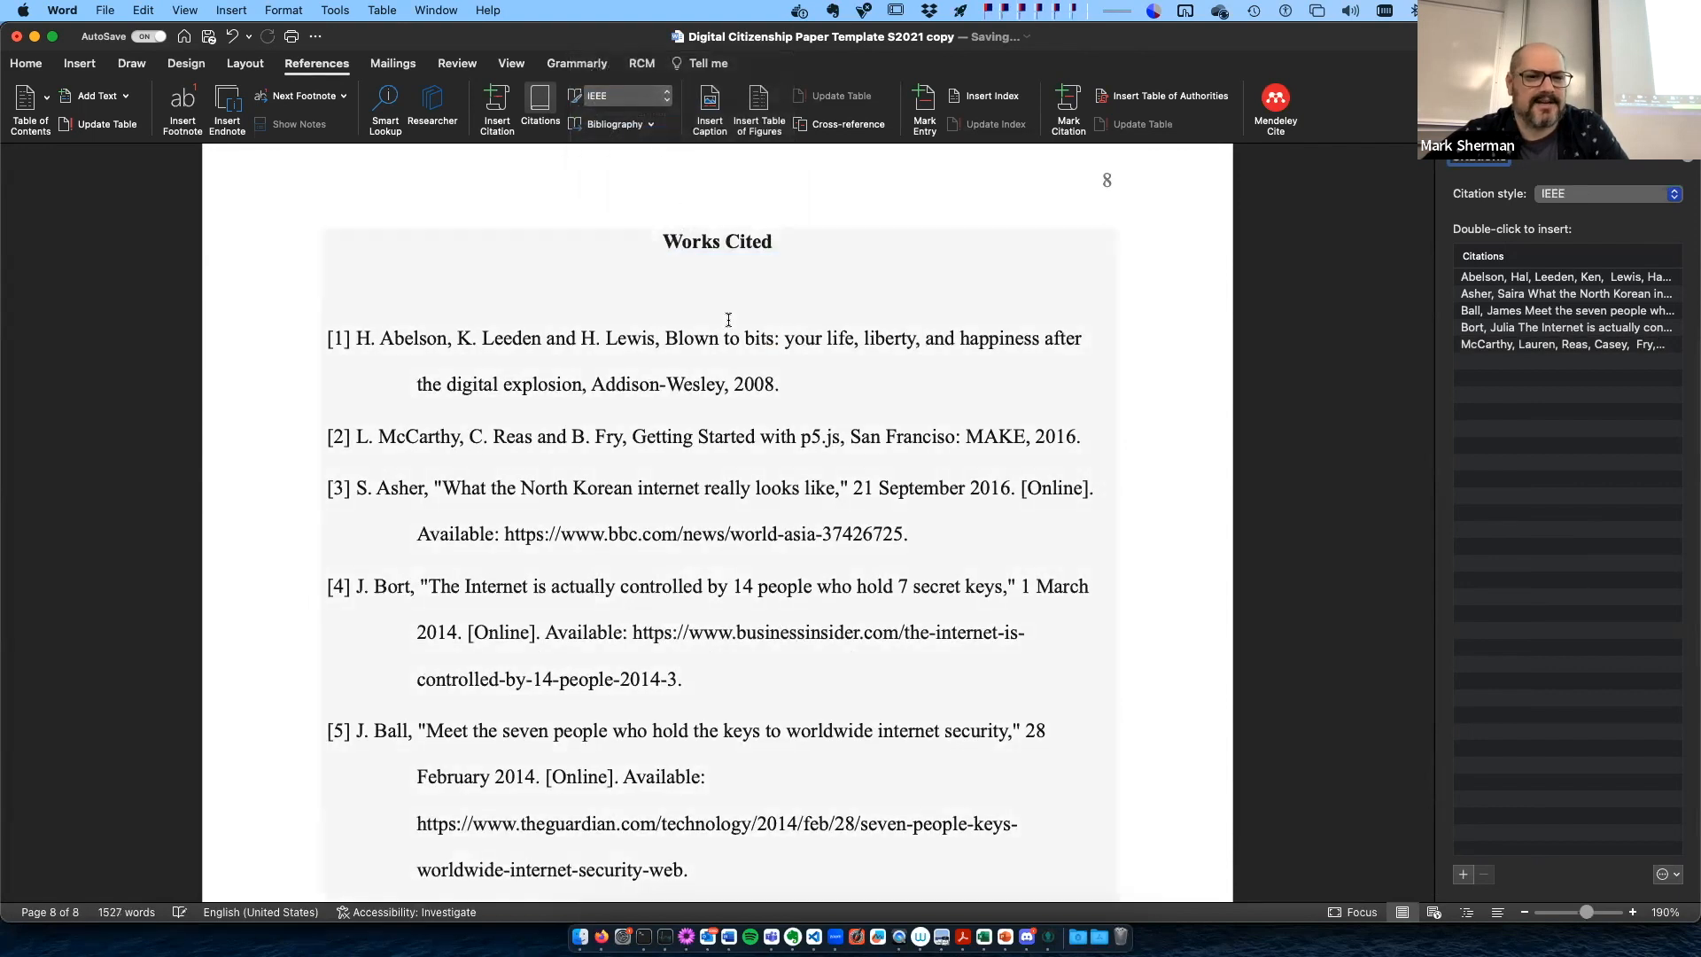
pyautogui.scroll(15, 728, 319)
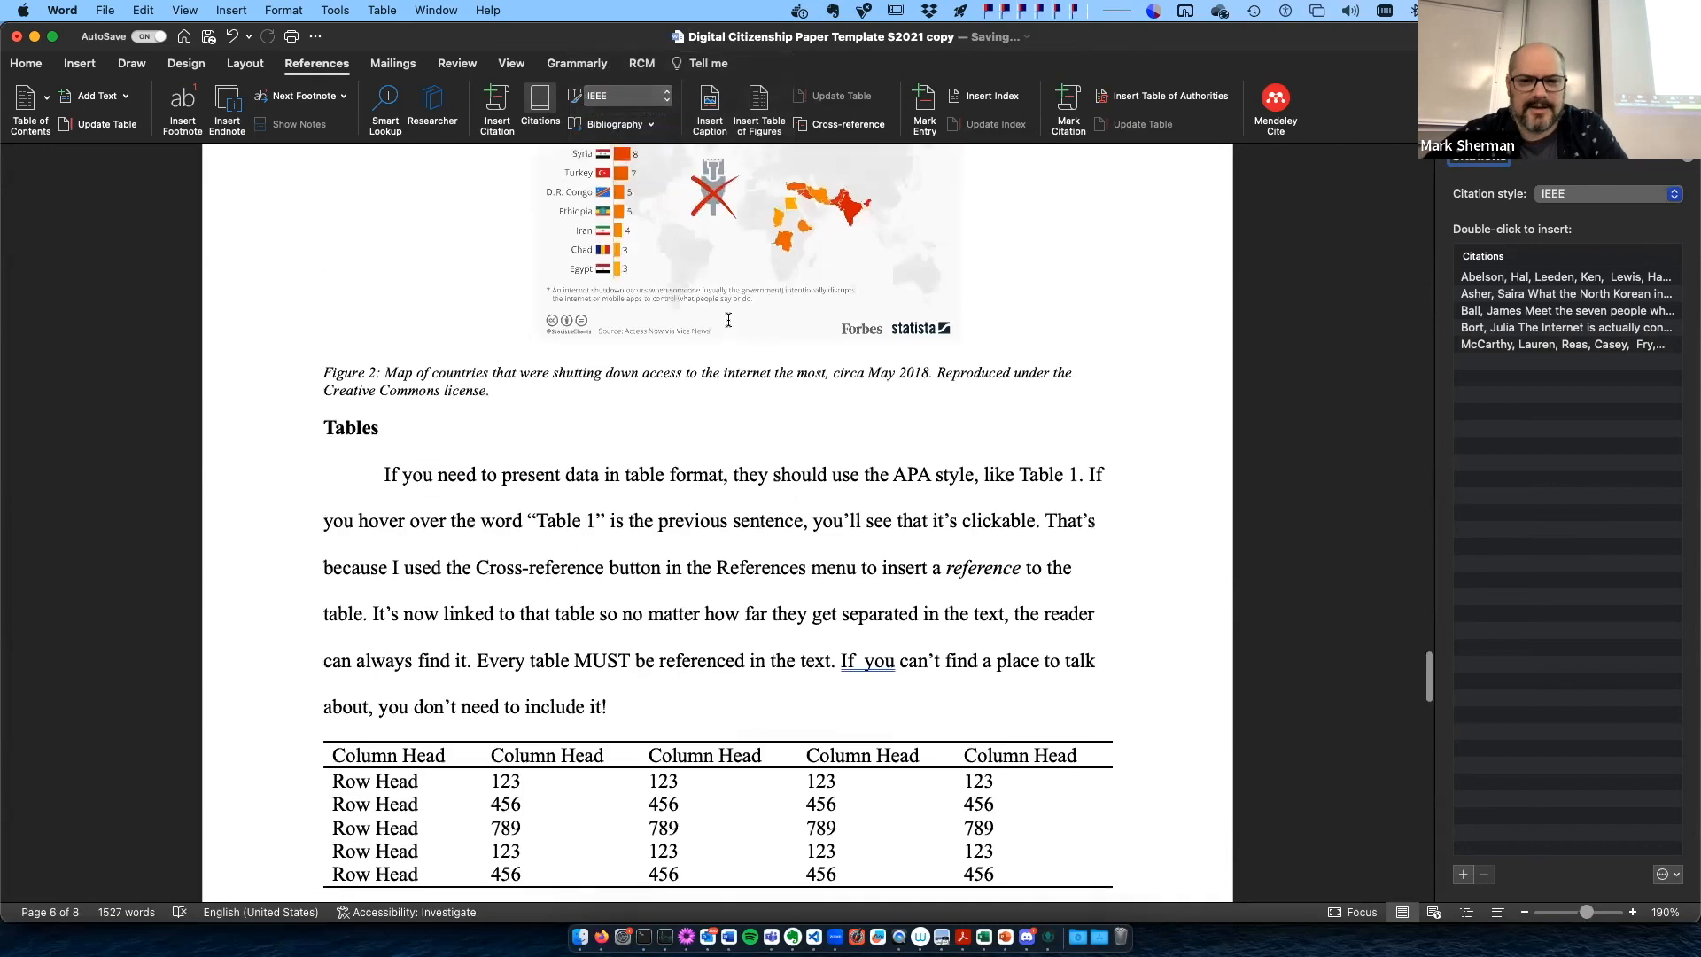
pyautogui.scroll(-15, 728, 319)
pyautogui.scroll(-5, 729, 319)
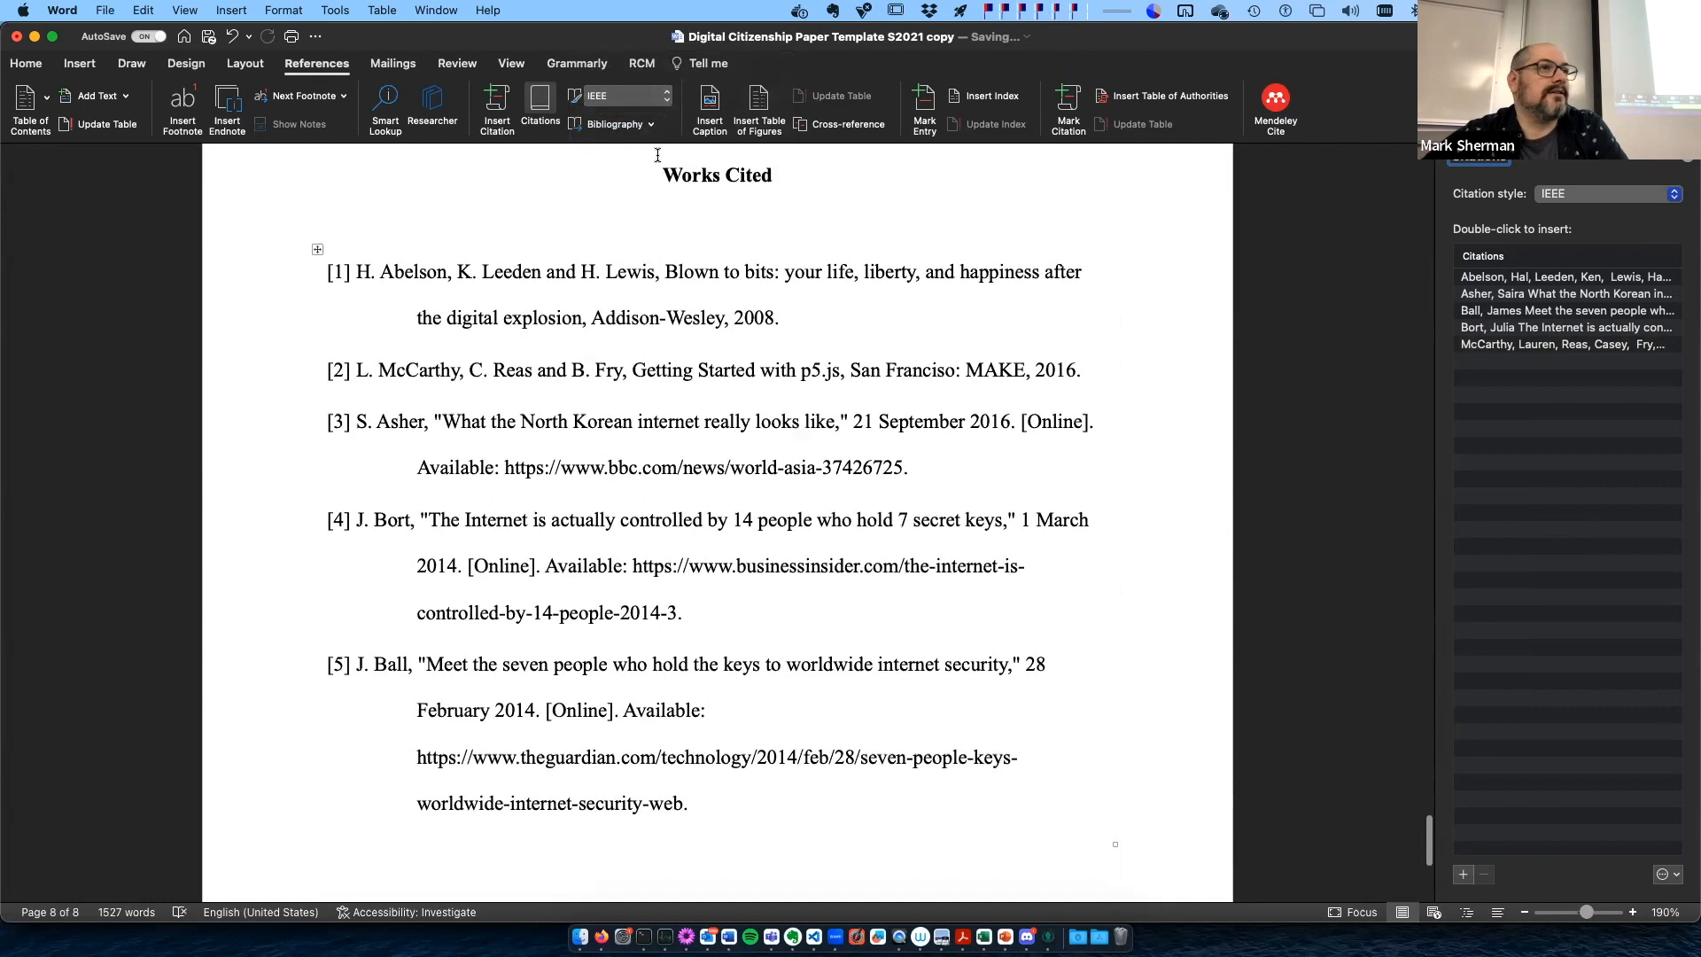
# - Try the MLA citation style on the Works Cited list and restore the APA style
pyautogui.click(643, 107)
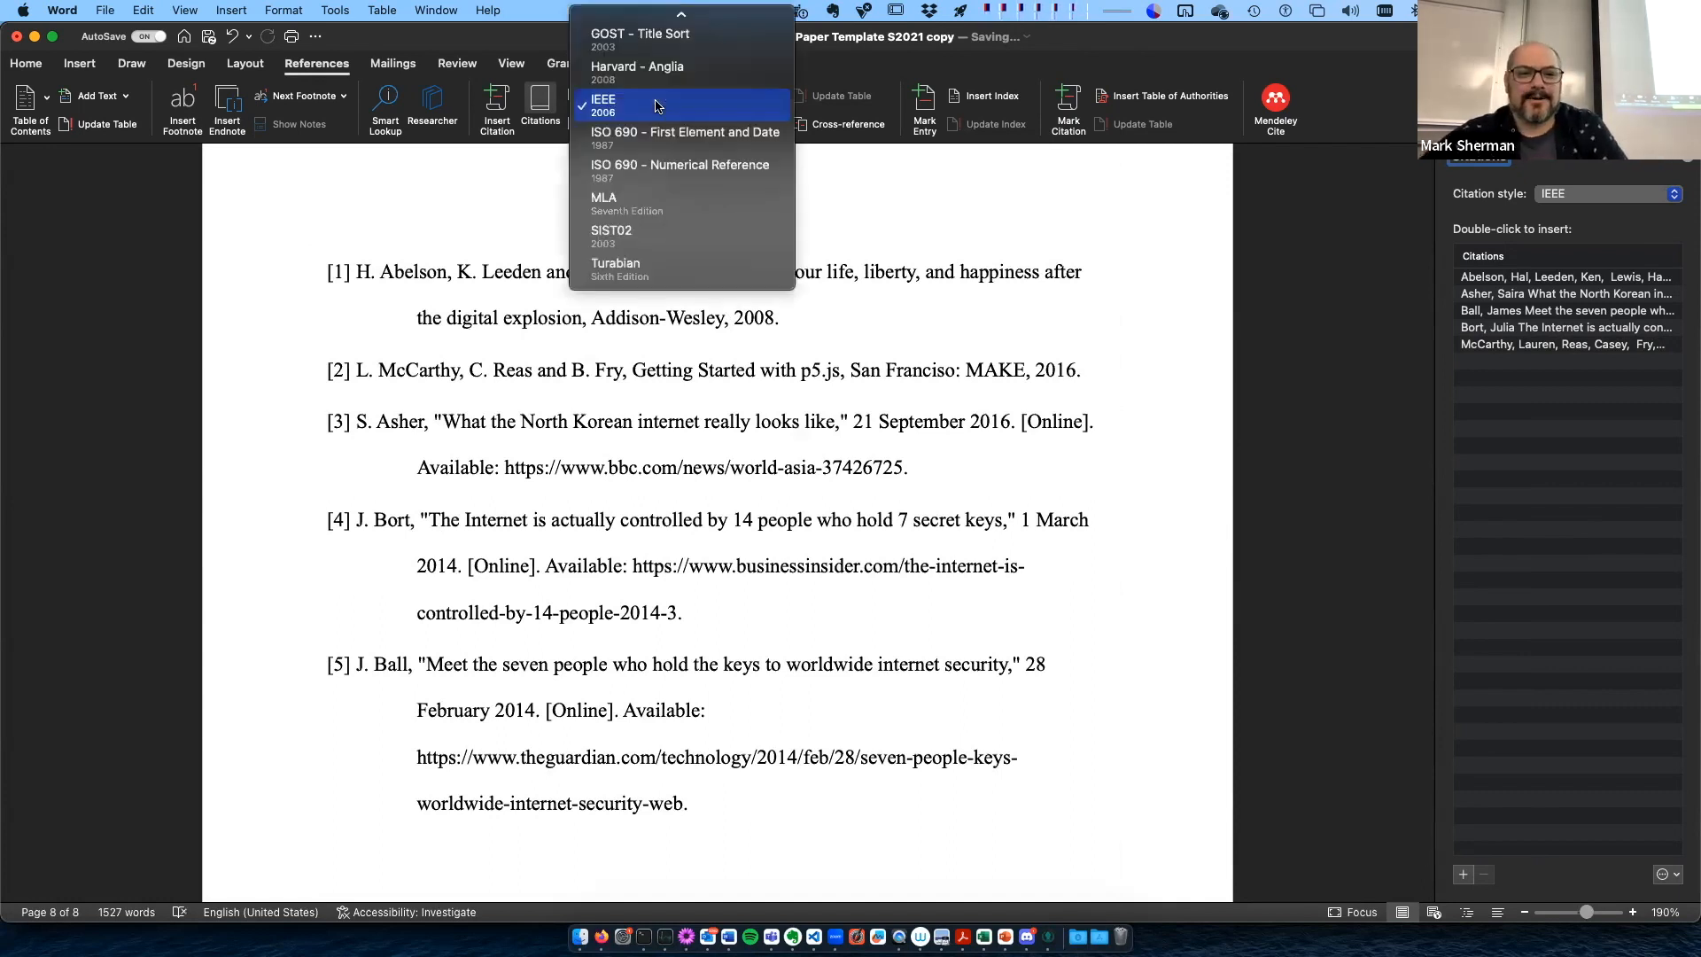
pyautogui.click(657, 209)
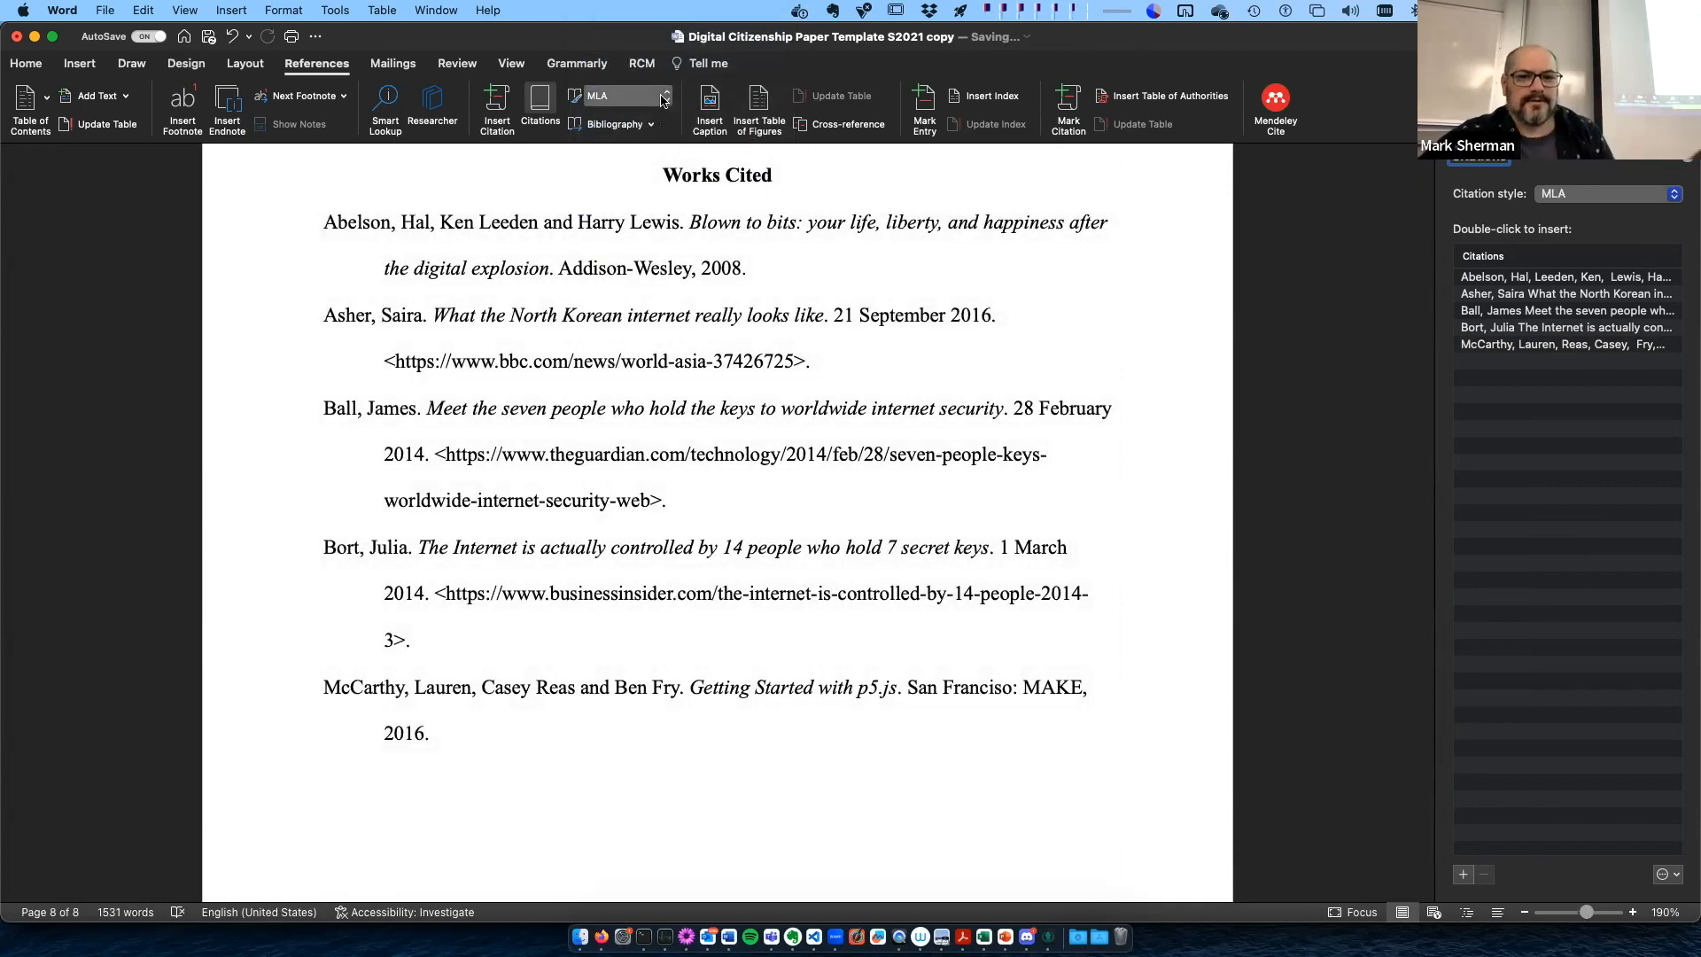
pyautogui.click(662, 100)
pyautogui.moveTo(708, 11)
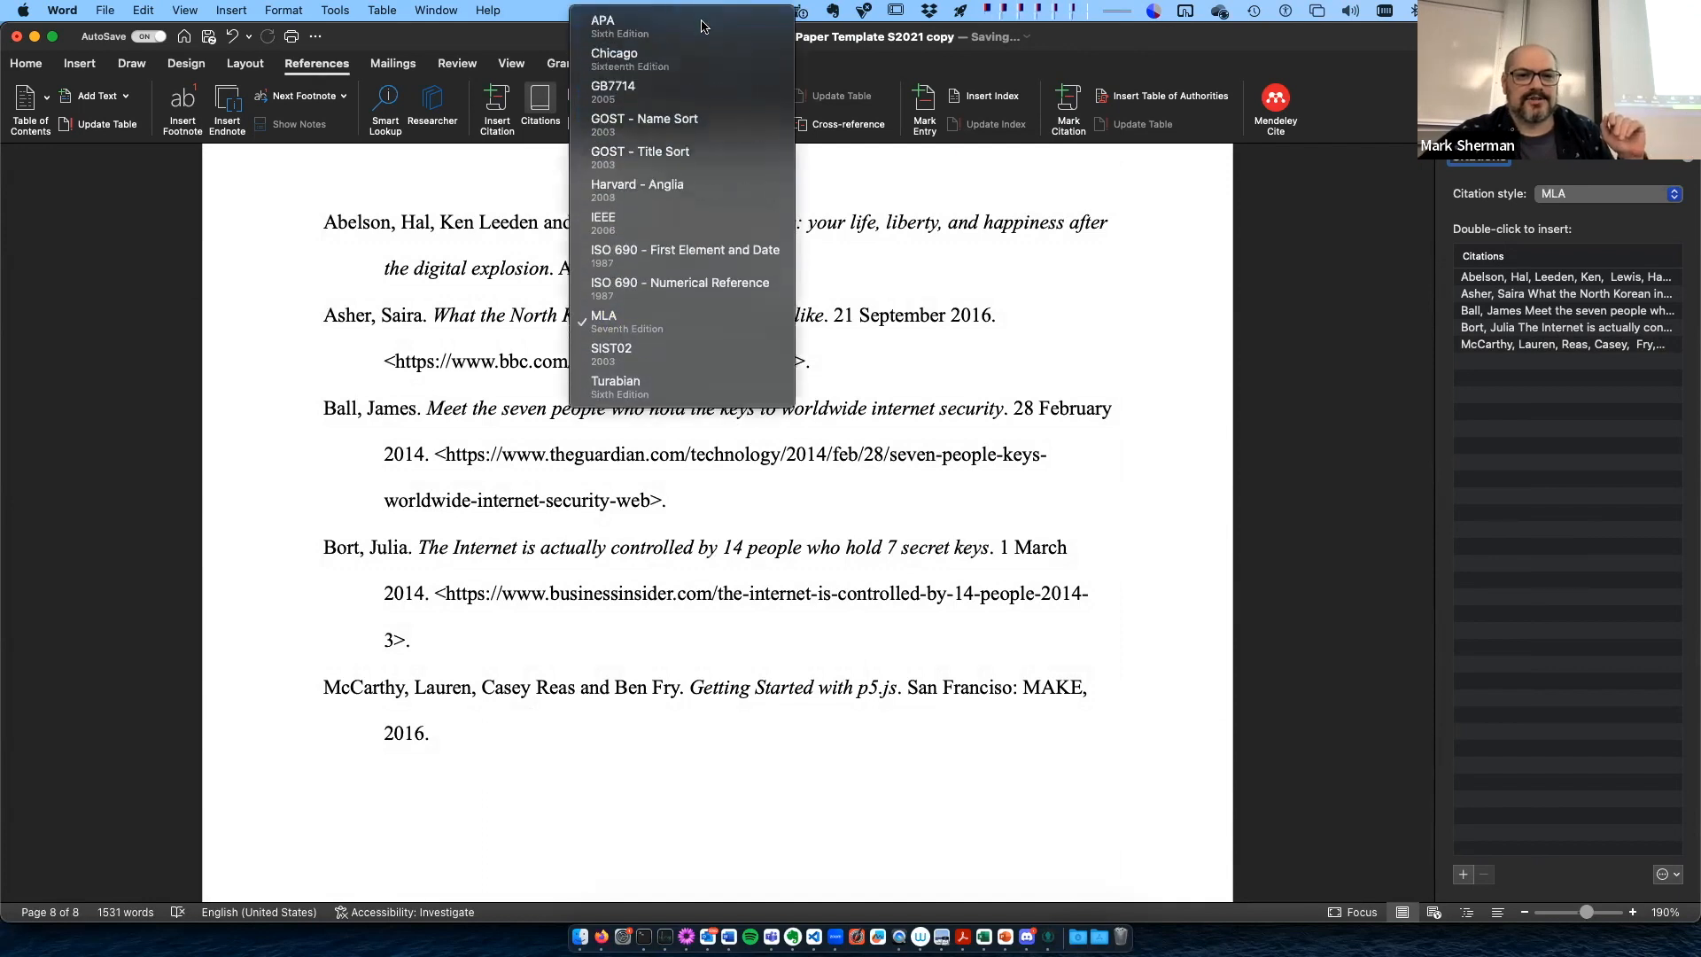
pyautogui.click(700, 26)
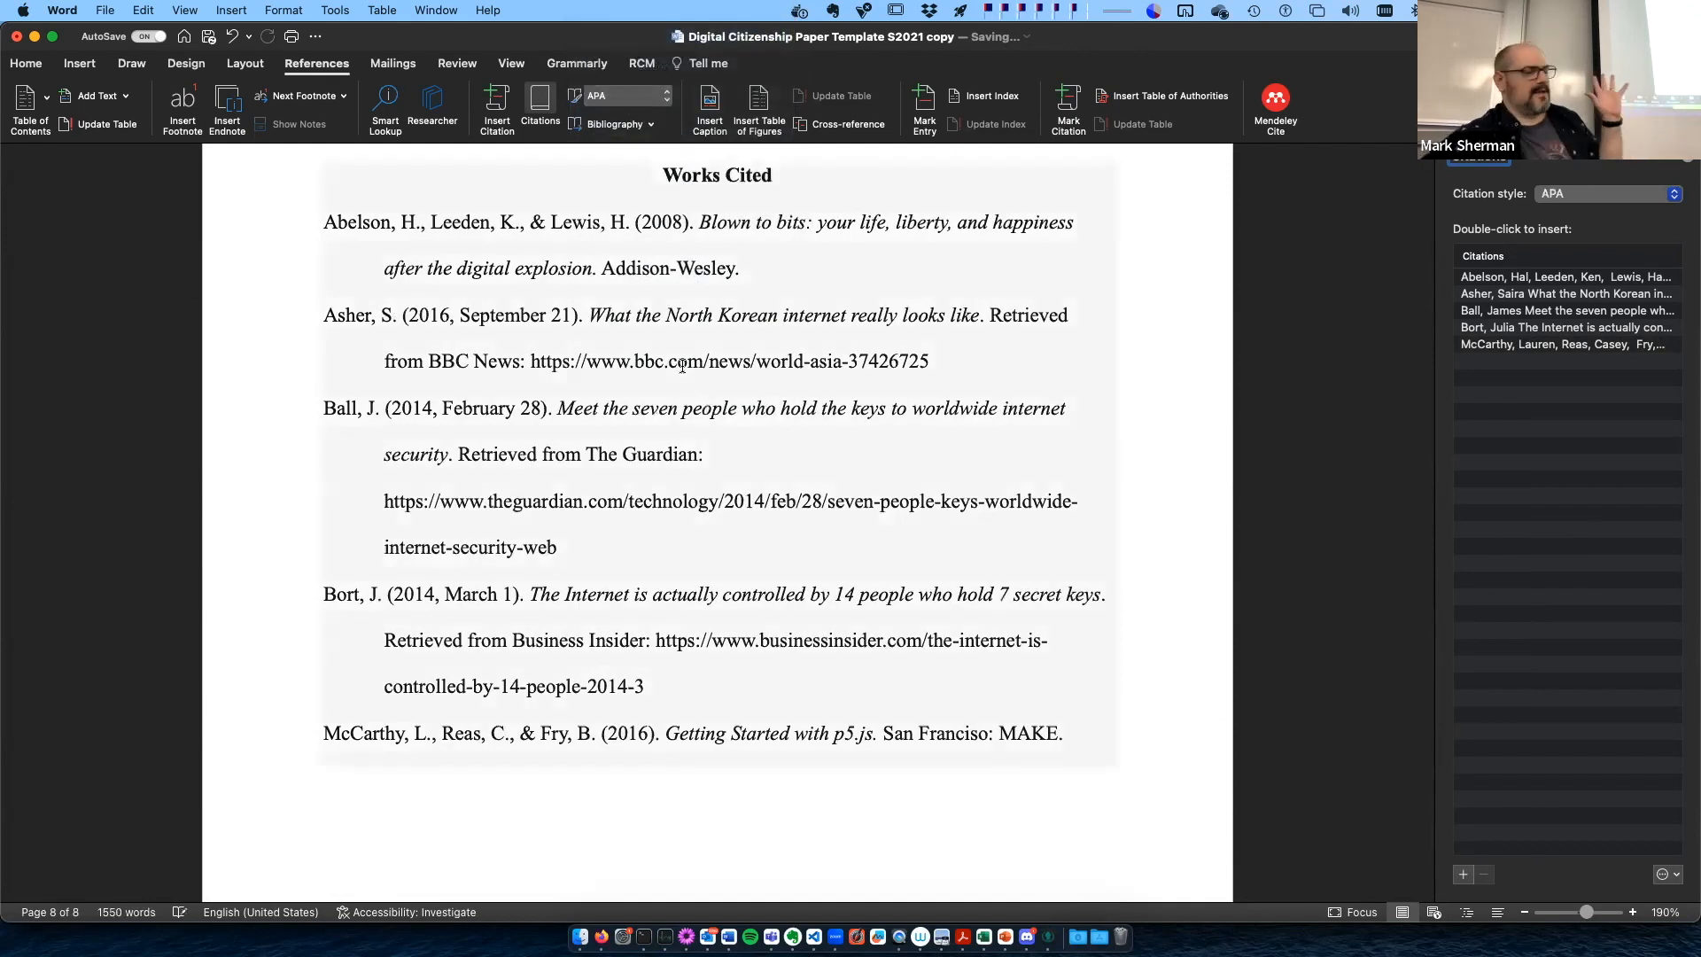
# - Check the available options for the internet shutdown picture on page 6, and highlight the "Figure 2:" label in its caption
pyautogui.scroll(12, 709, 377)
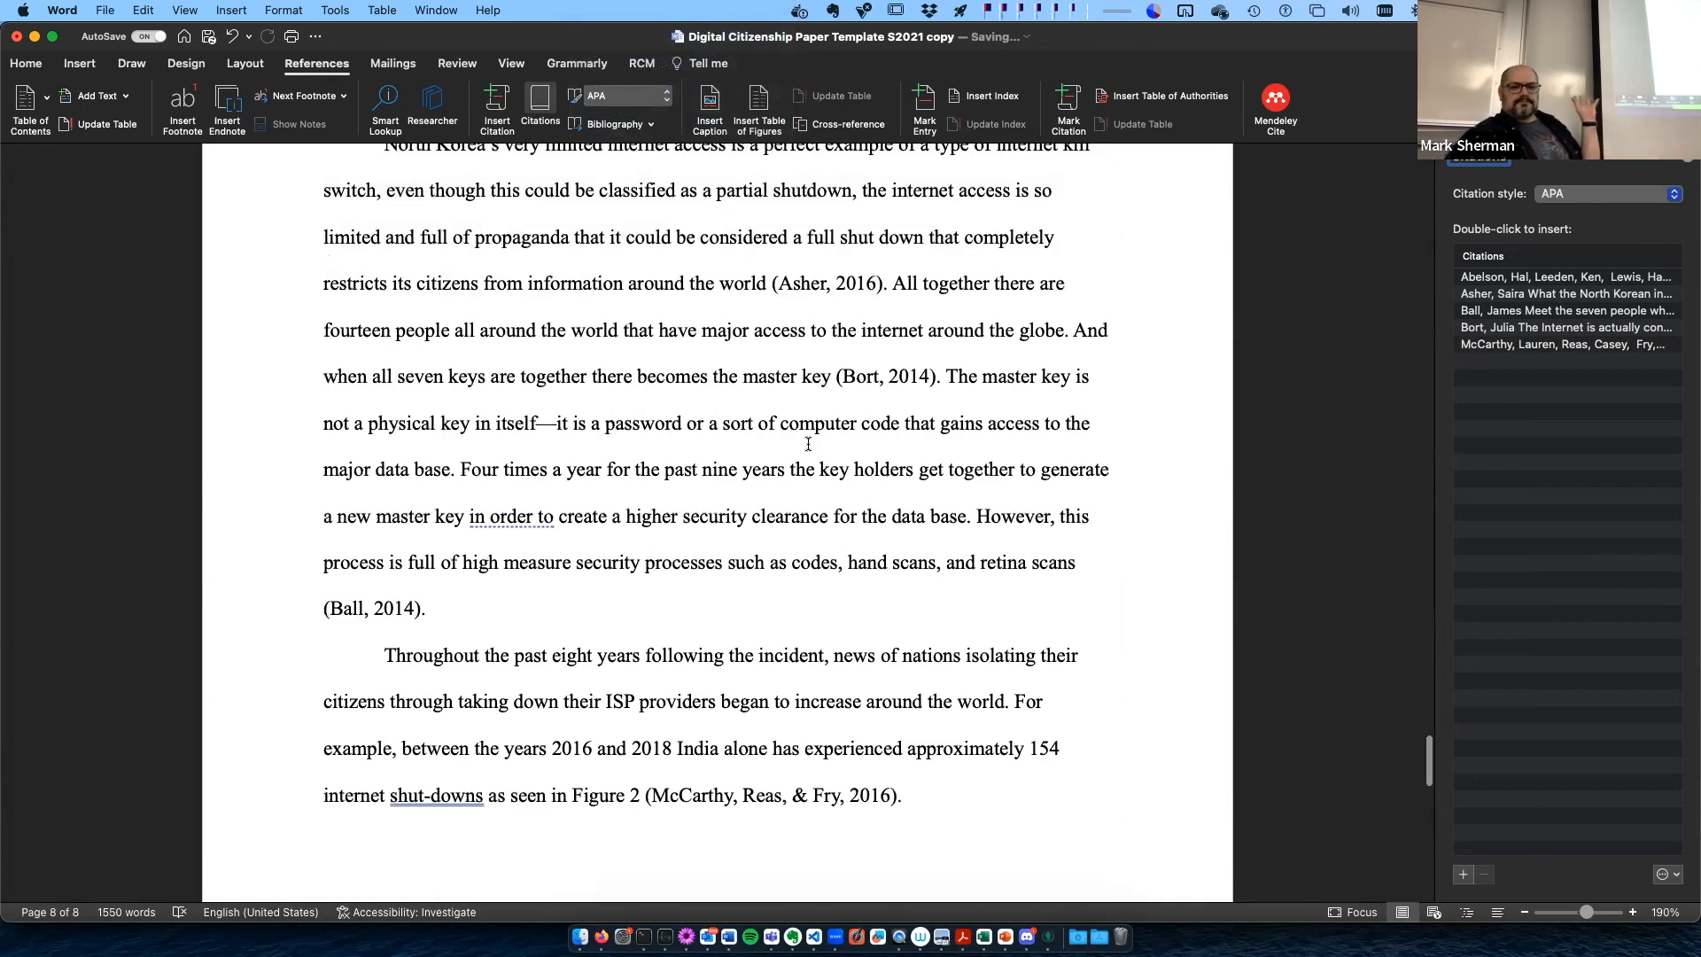
pyautogui.scroll(20, 576, 448)
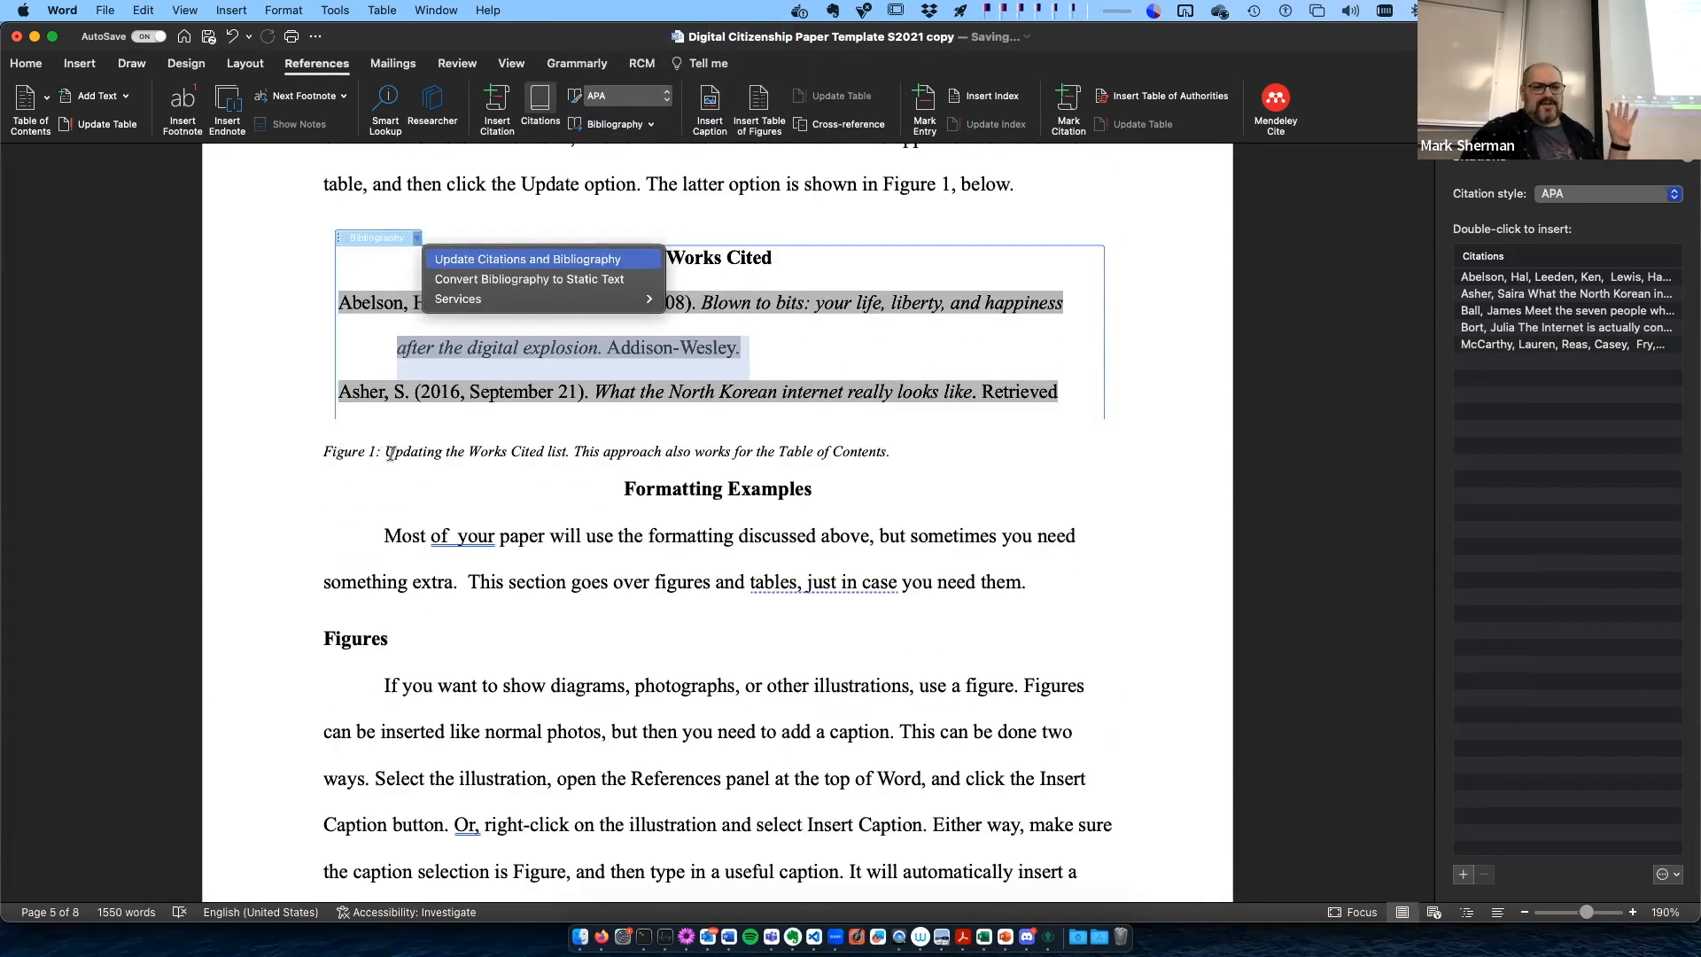
pyautogui.scroll(-15, 611, 525)
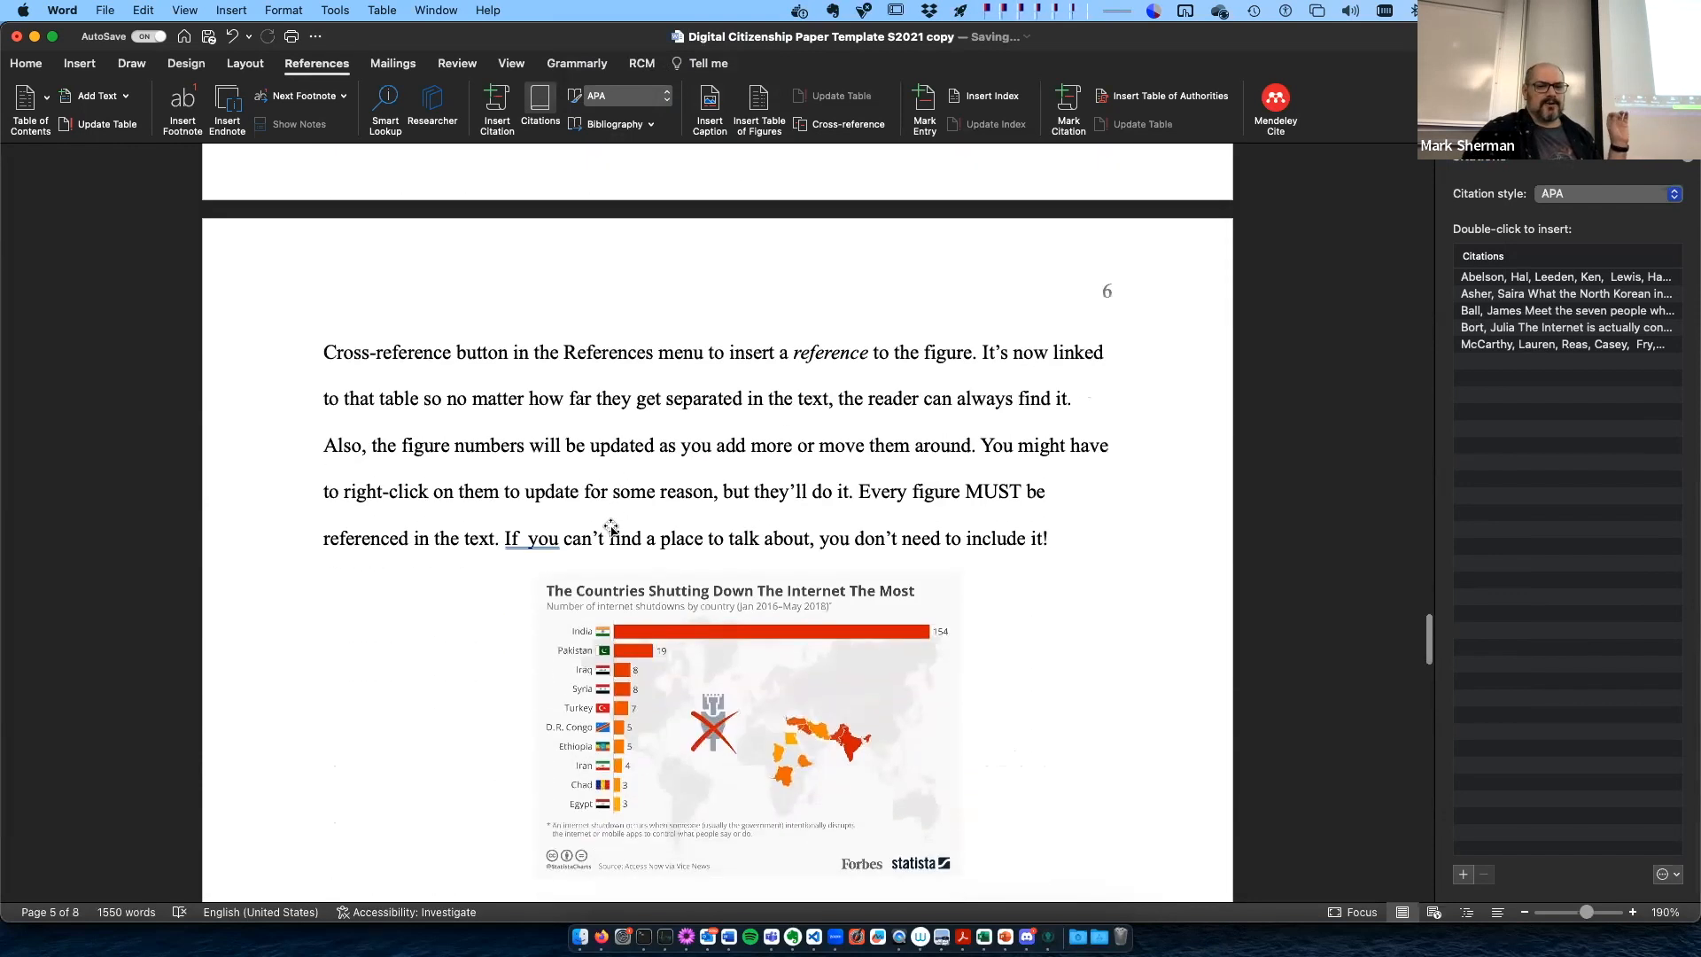
pyautogui.rightClick(687, 458)
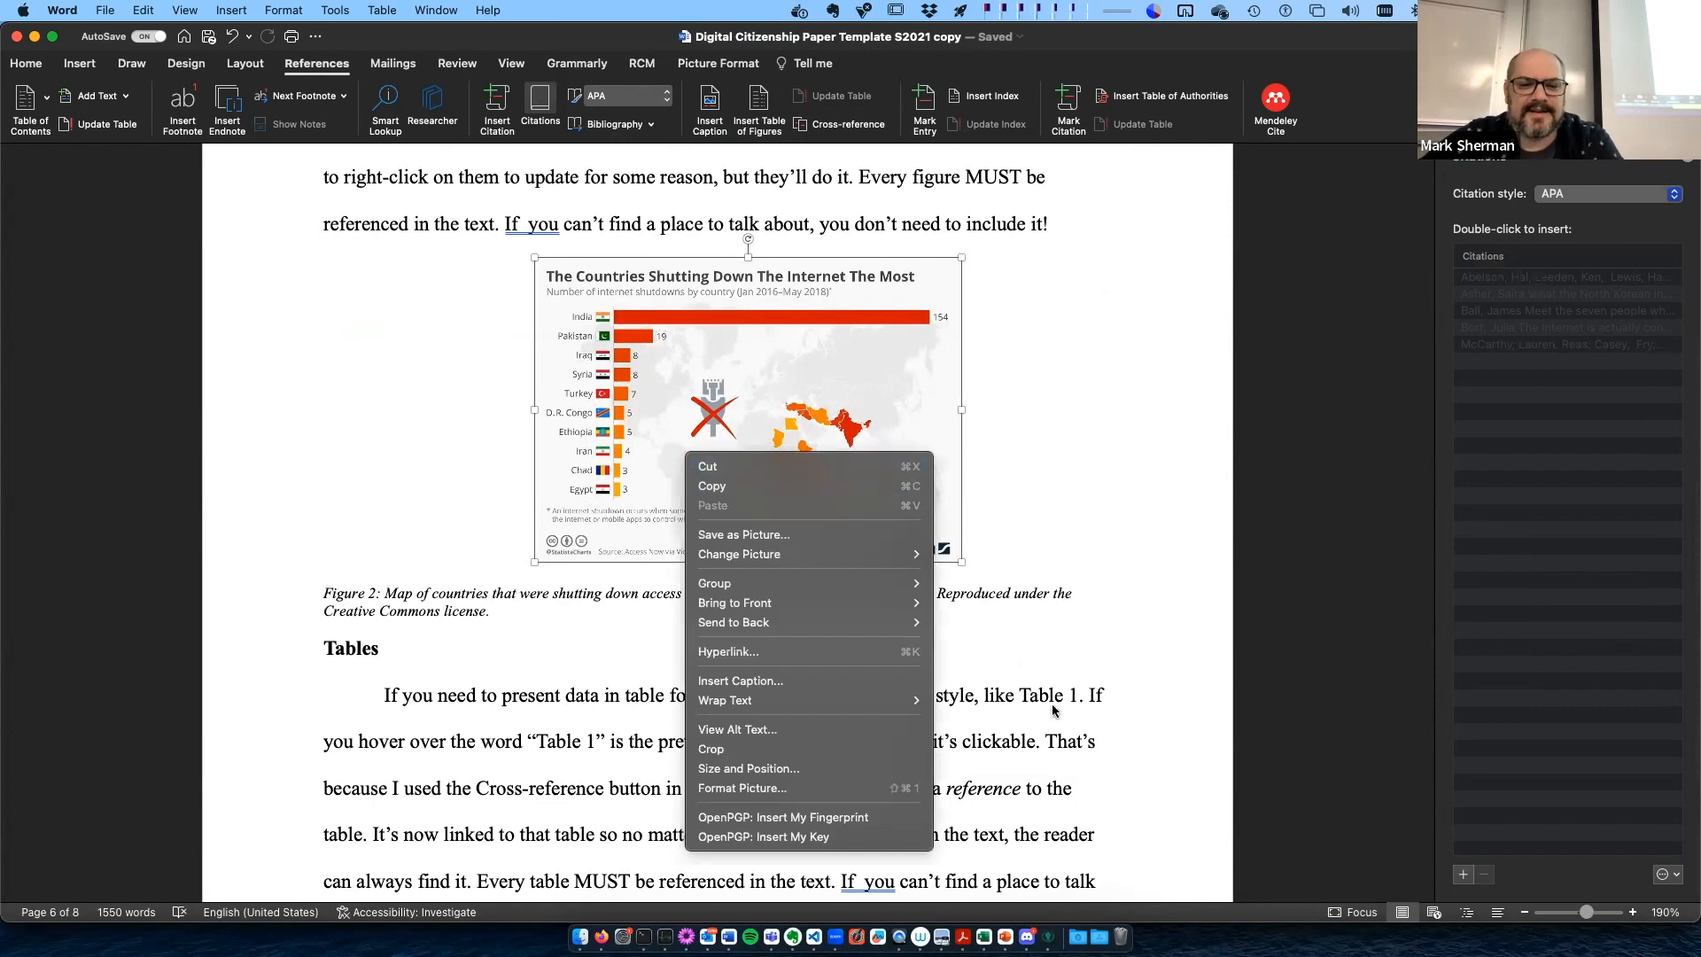
pyautogui.click(1066, 732)
pyautogui.click(342, 593)
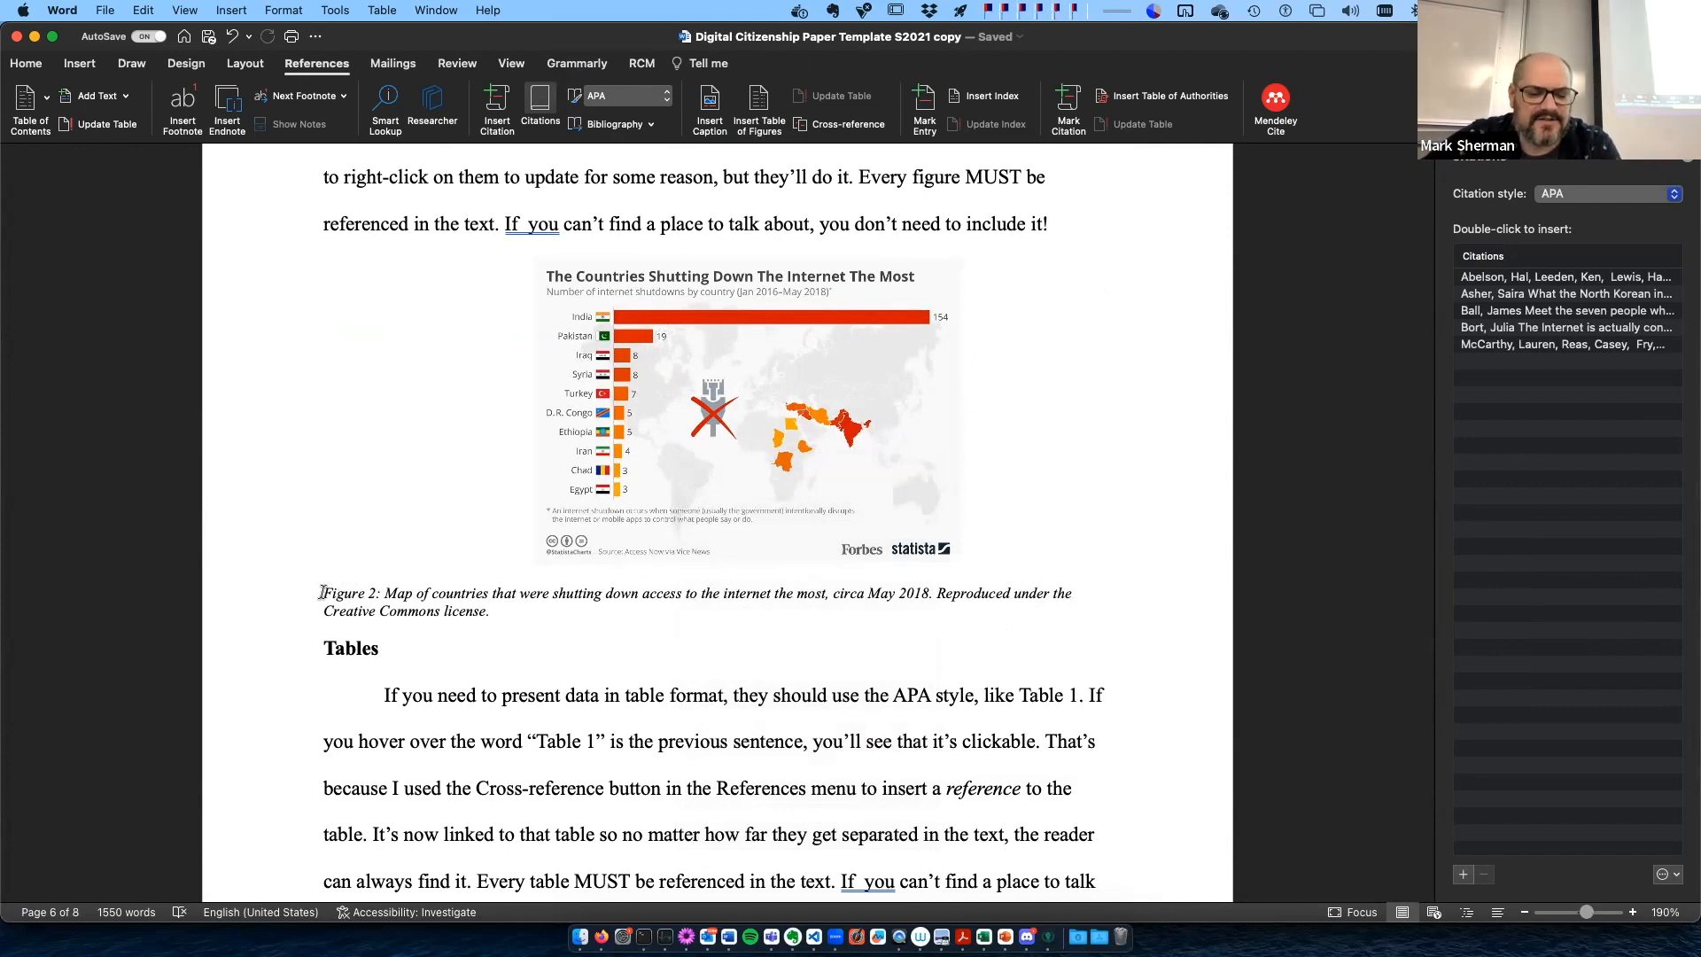
pyautogui.moveTo(380, 594); pyautogui.dragTo(323, 595)
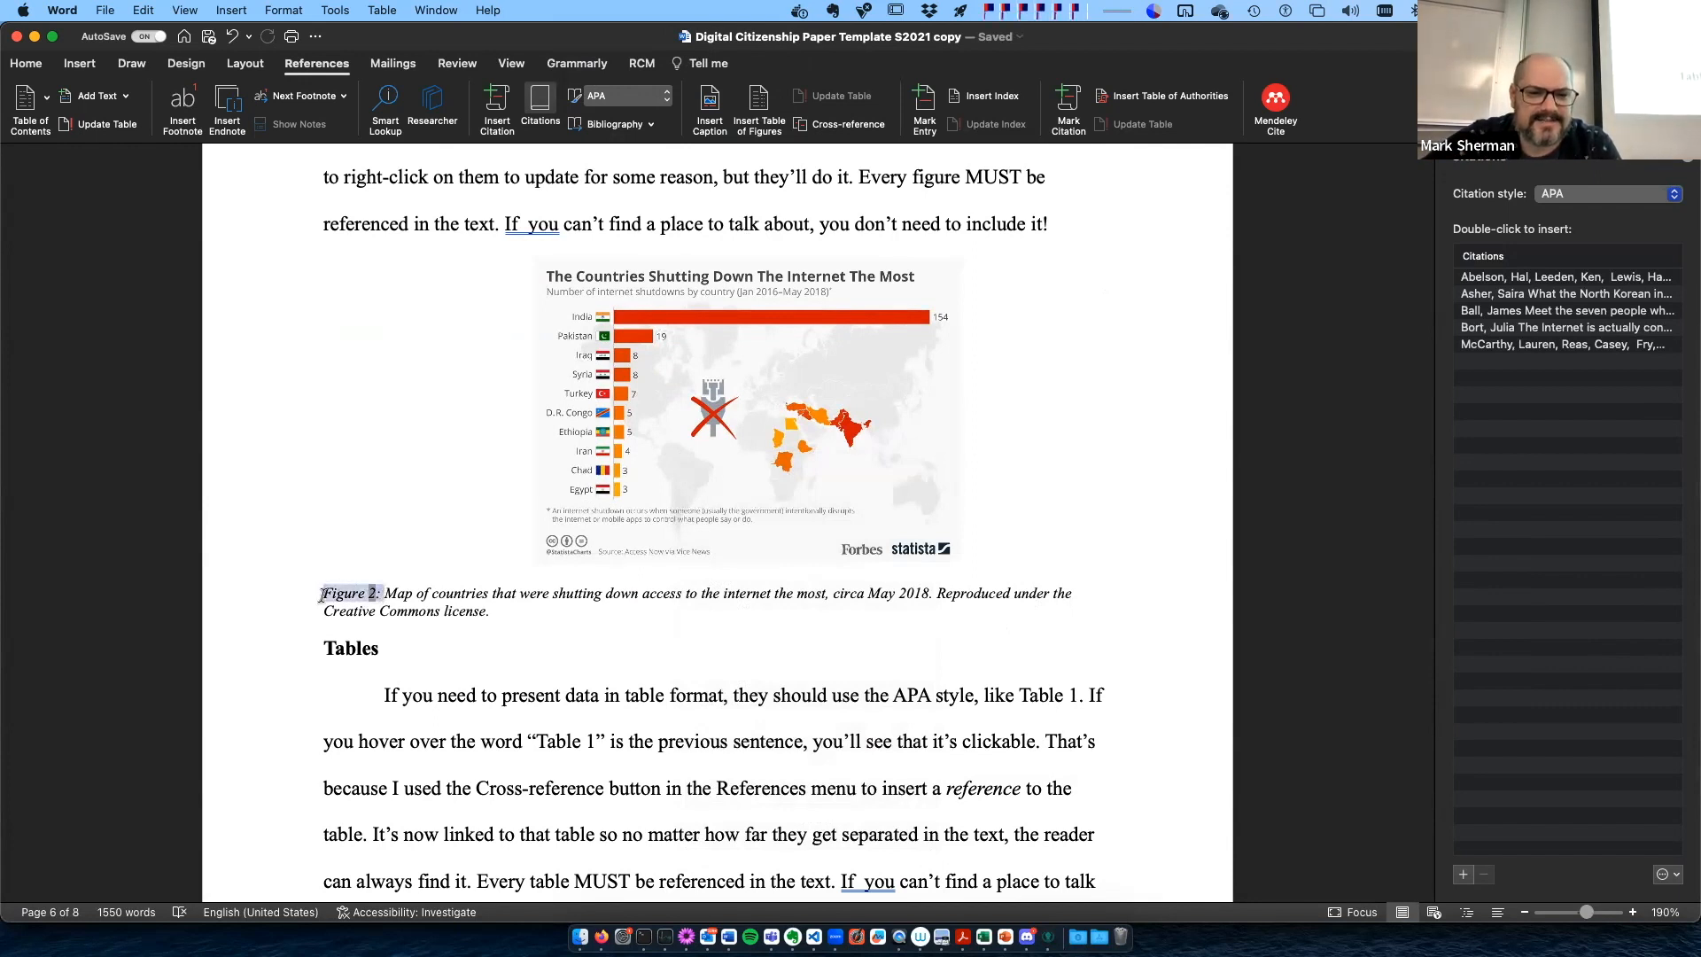
# - Insert the McCarthy source as a citation after "should include" in the first paragraph of How To Use This Template
pyautogui.scroll(-10, 356, 597)
pyautogui.click(1585, 914)
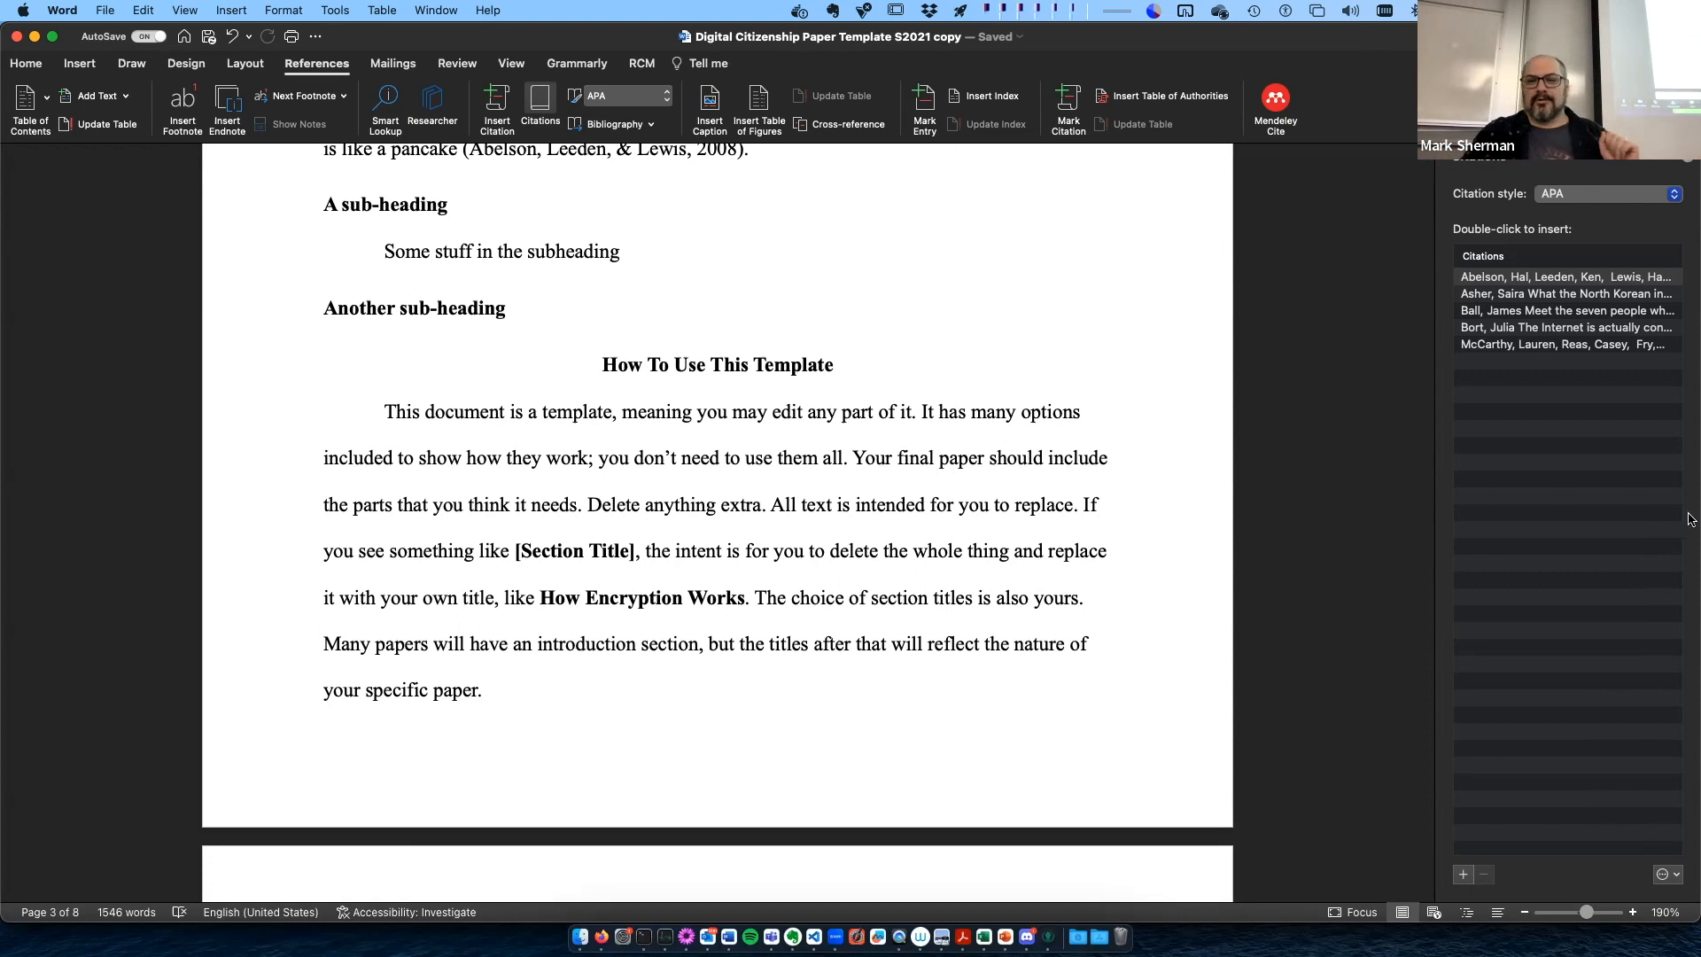
pyautogui.click(1525, 308)
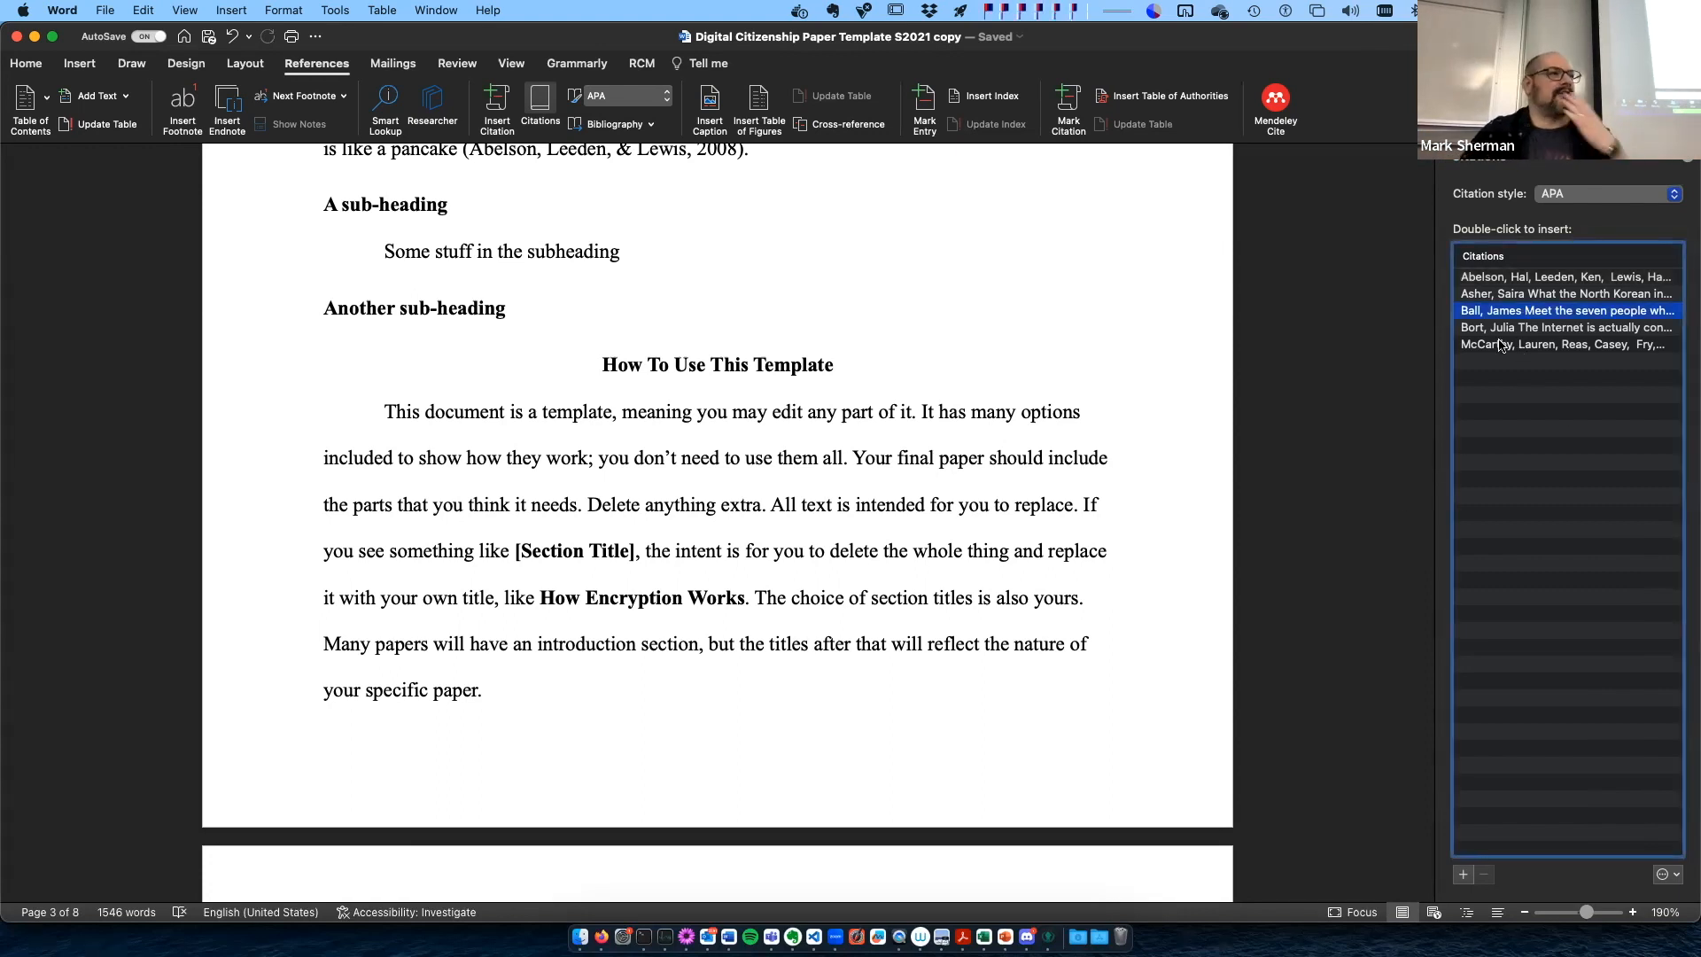
pyautogui.click(1116, 458)
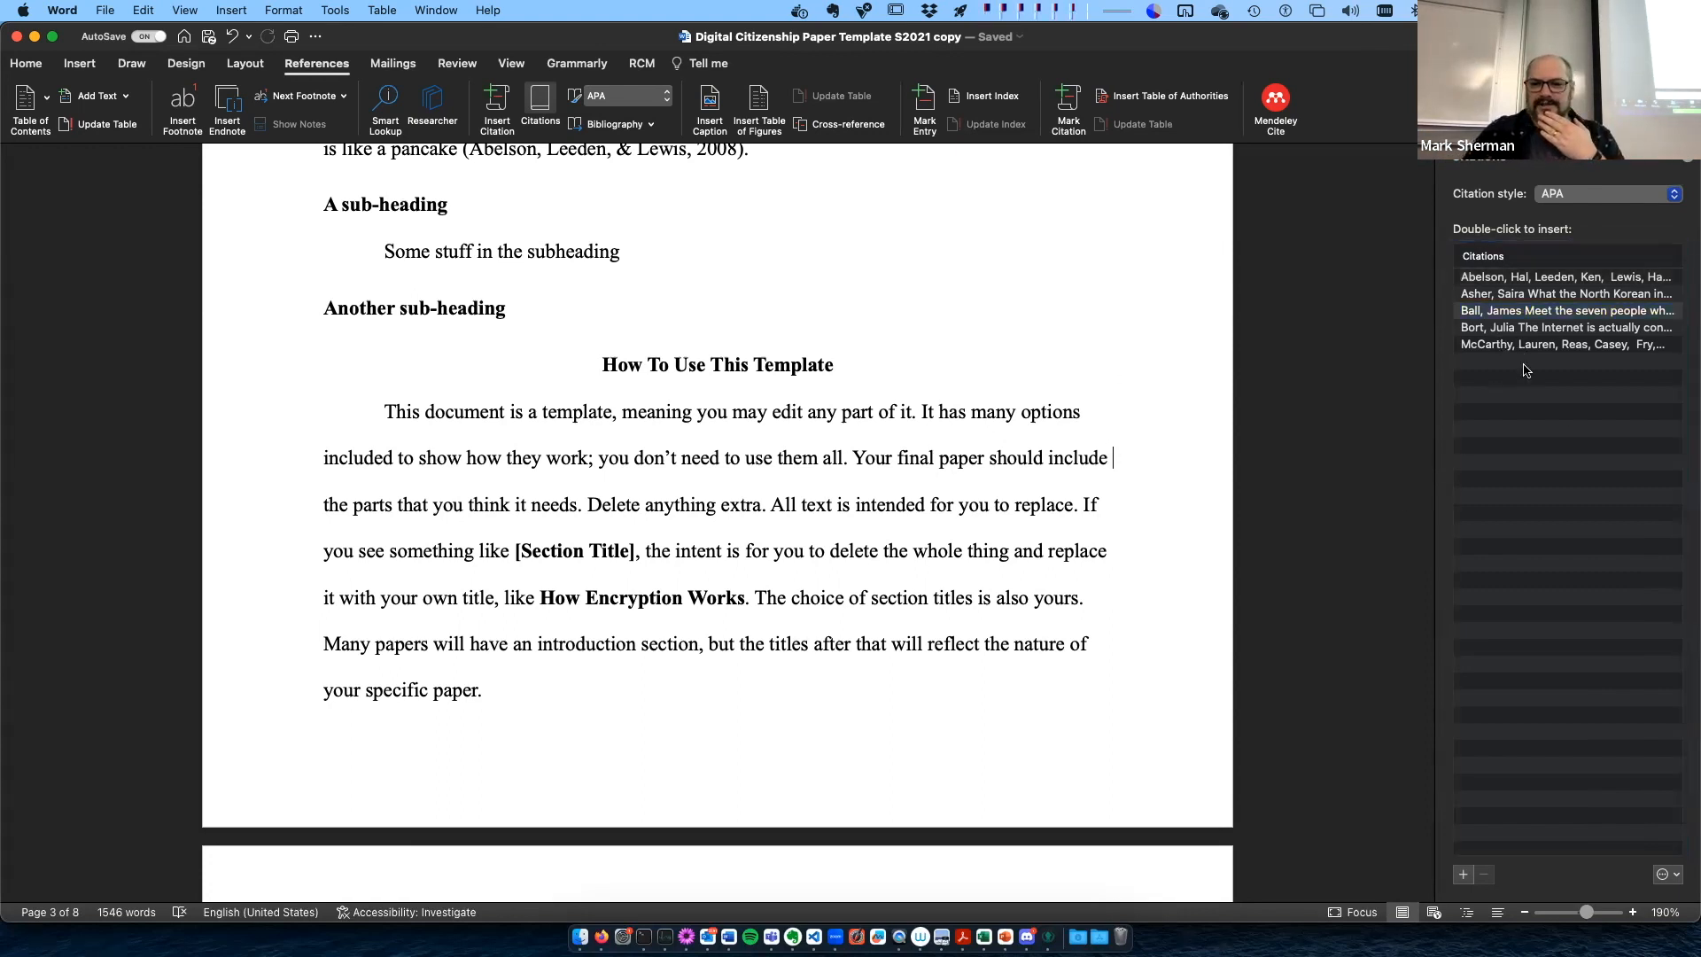
pyautogui.doubleClick(1503, 344)
pyautogui.click(576, 503)
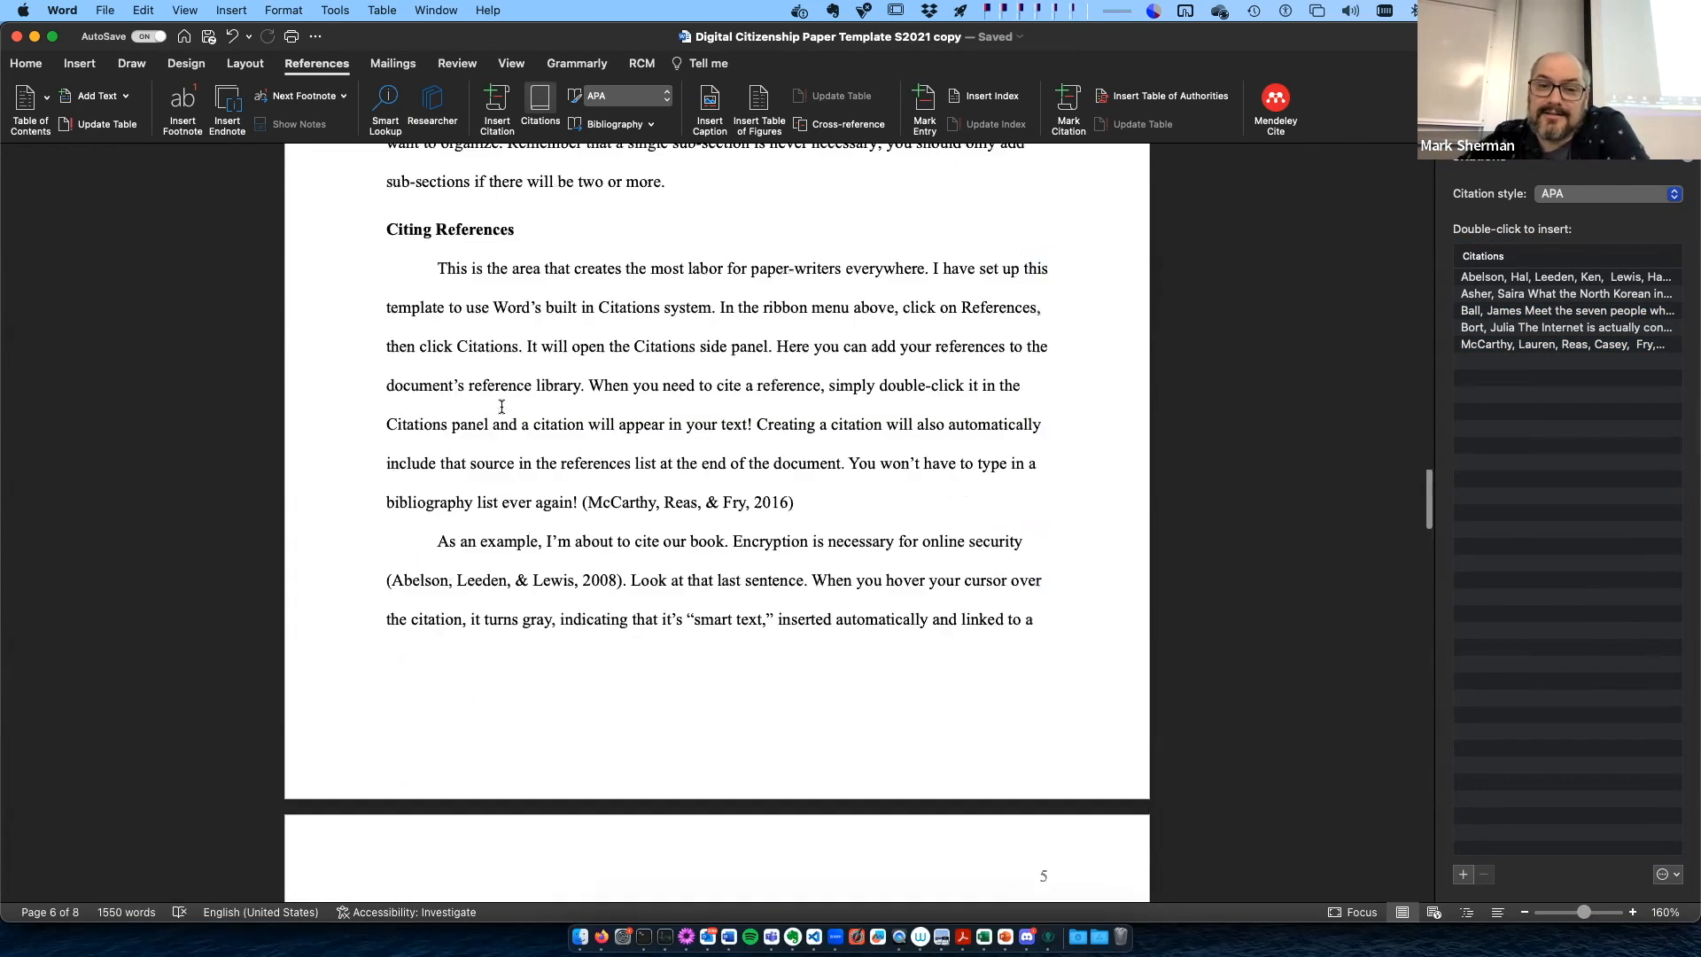
# - Review the paper's layout from the title page and table of contents through the formatting, citing and figures sections
pyautogui.scroll(20, 502, 406)
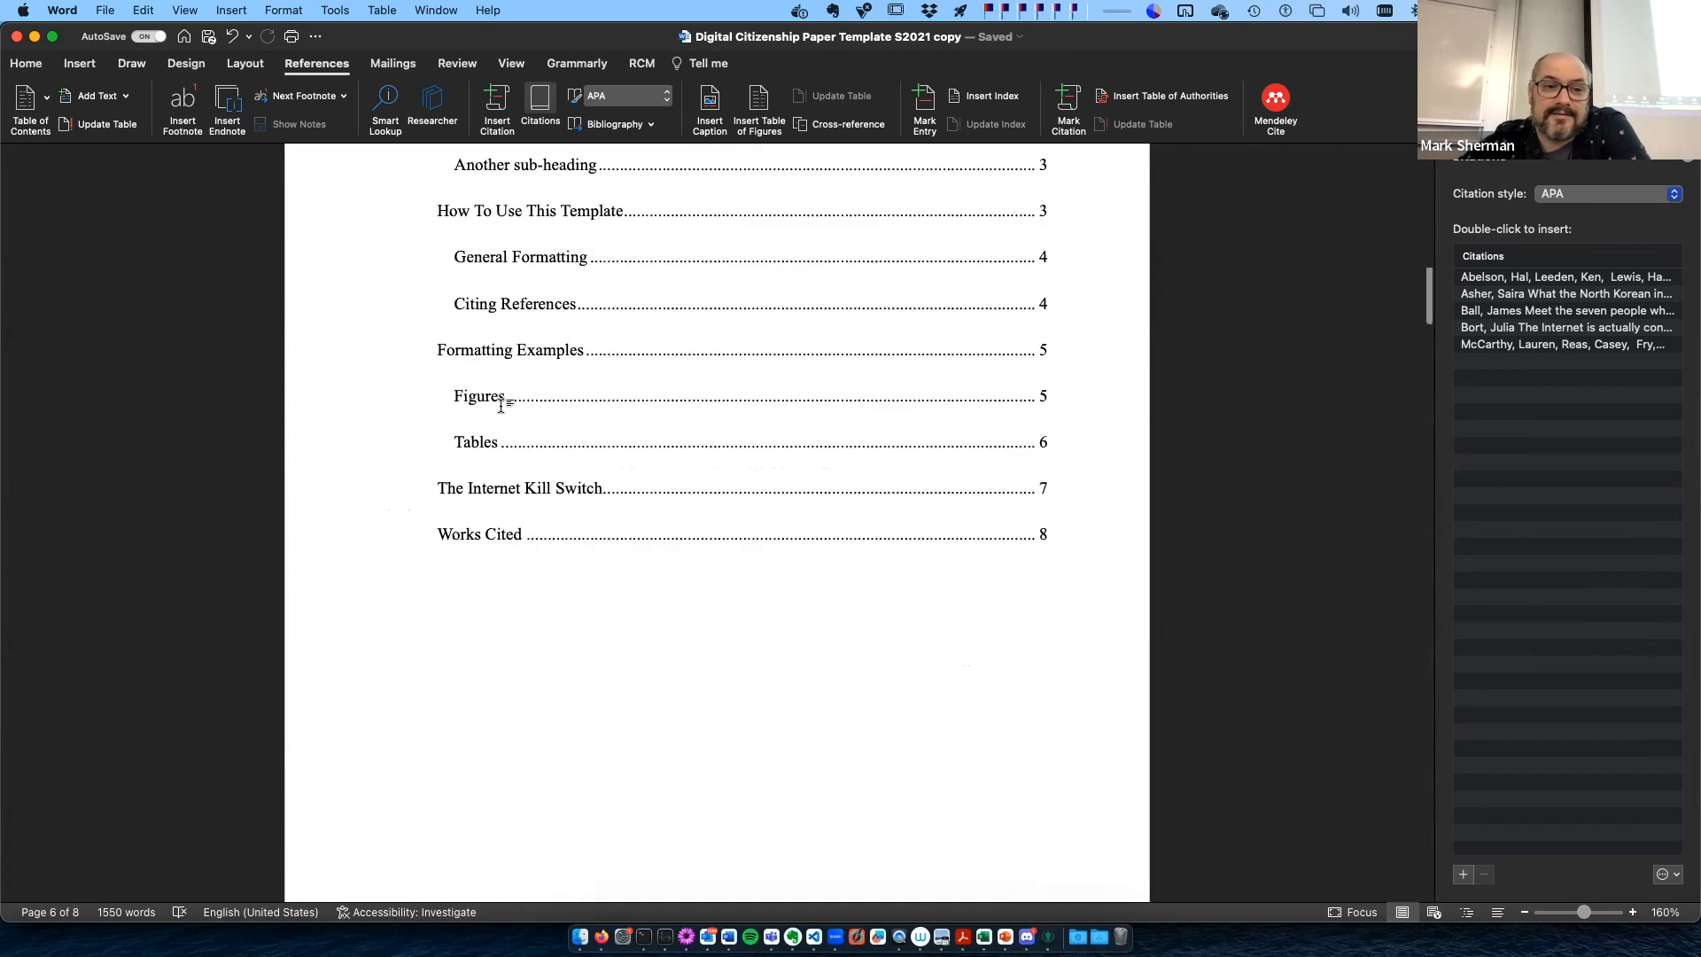
pyautogui.scroll(-15, 502, 406)
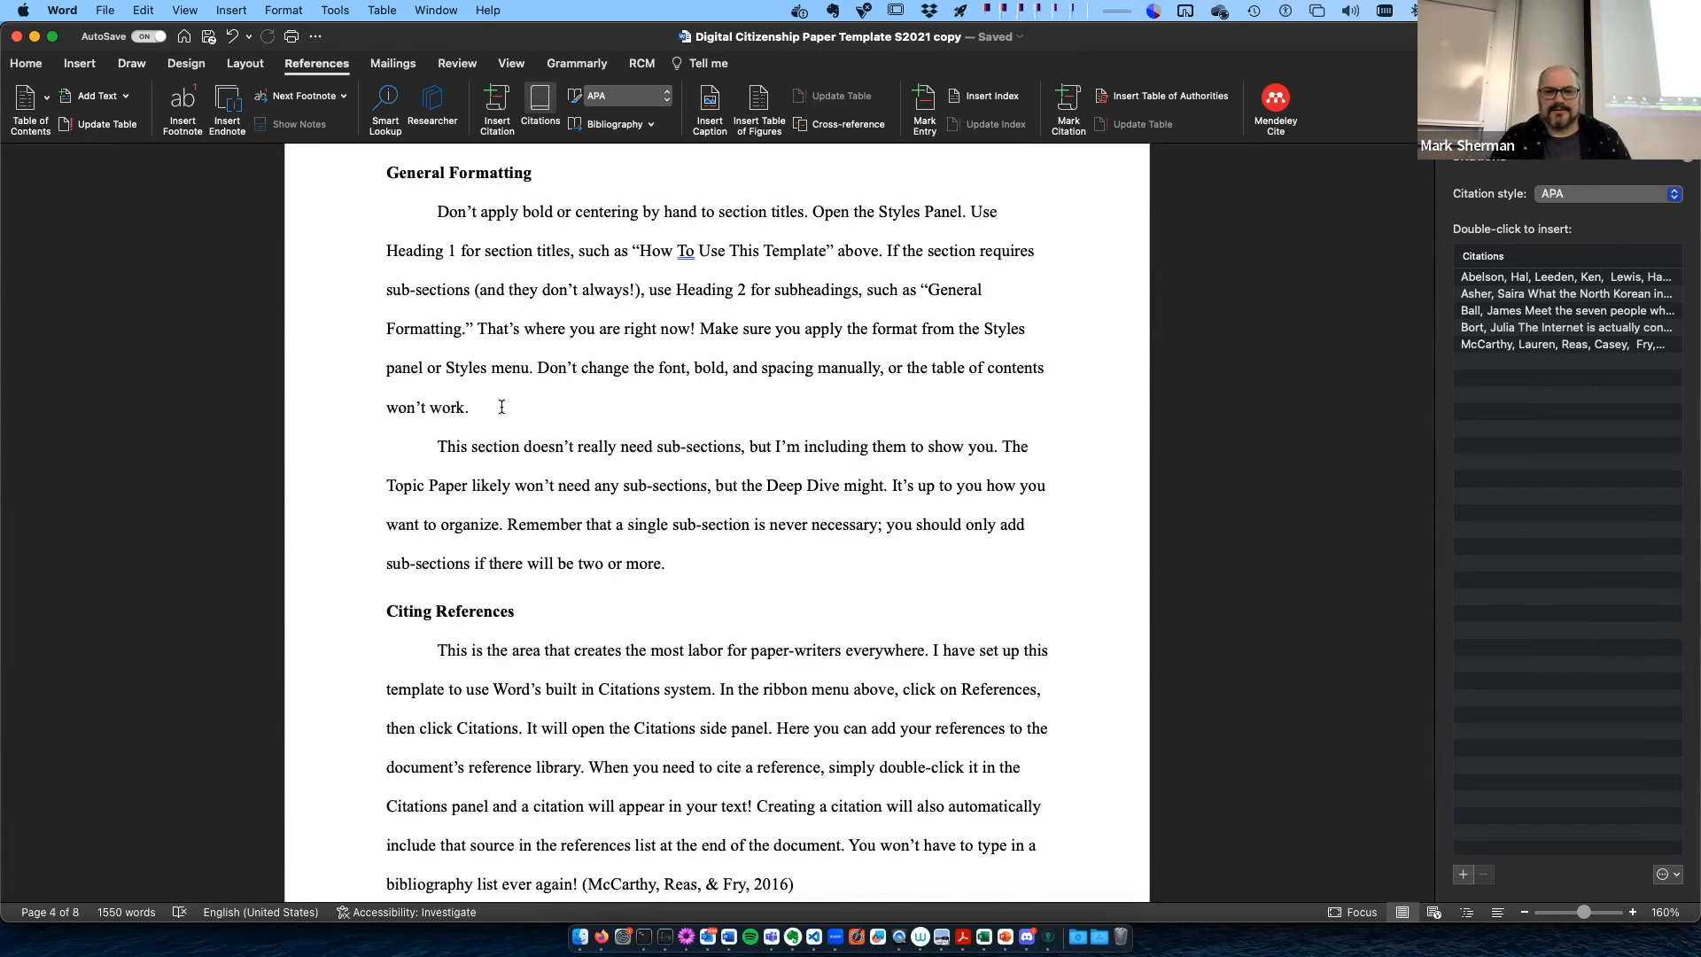
pyautogui.scroll(20, 501, 405)
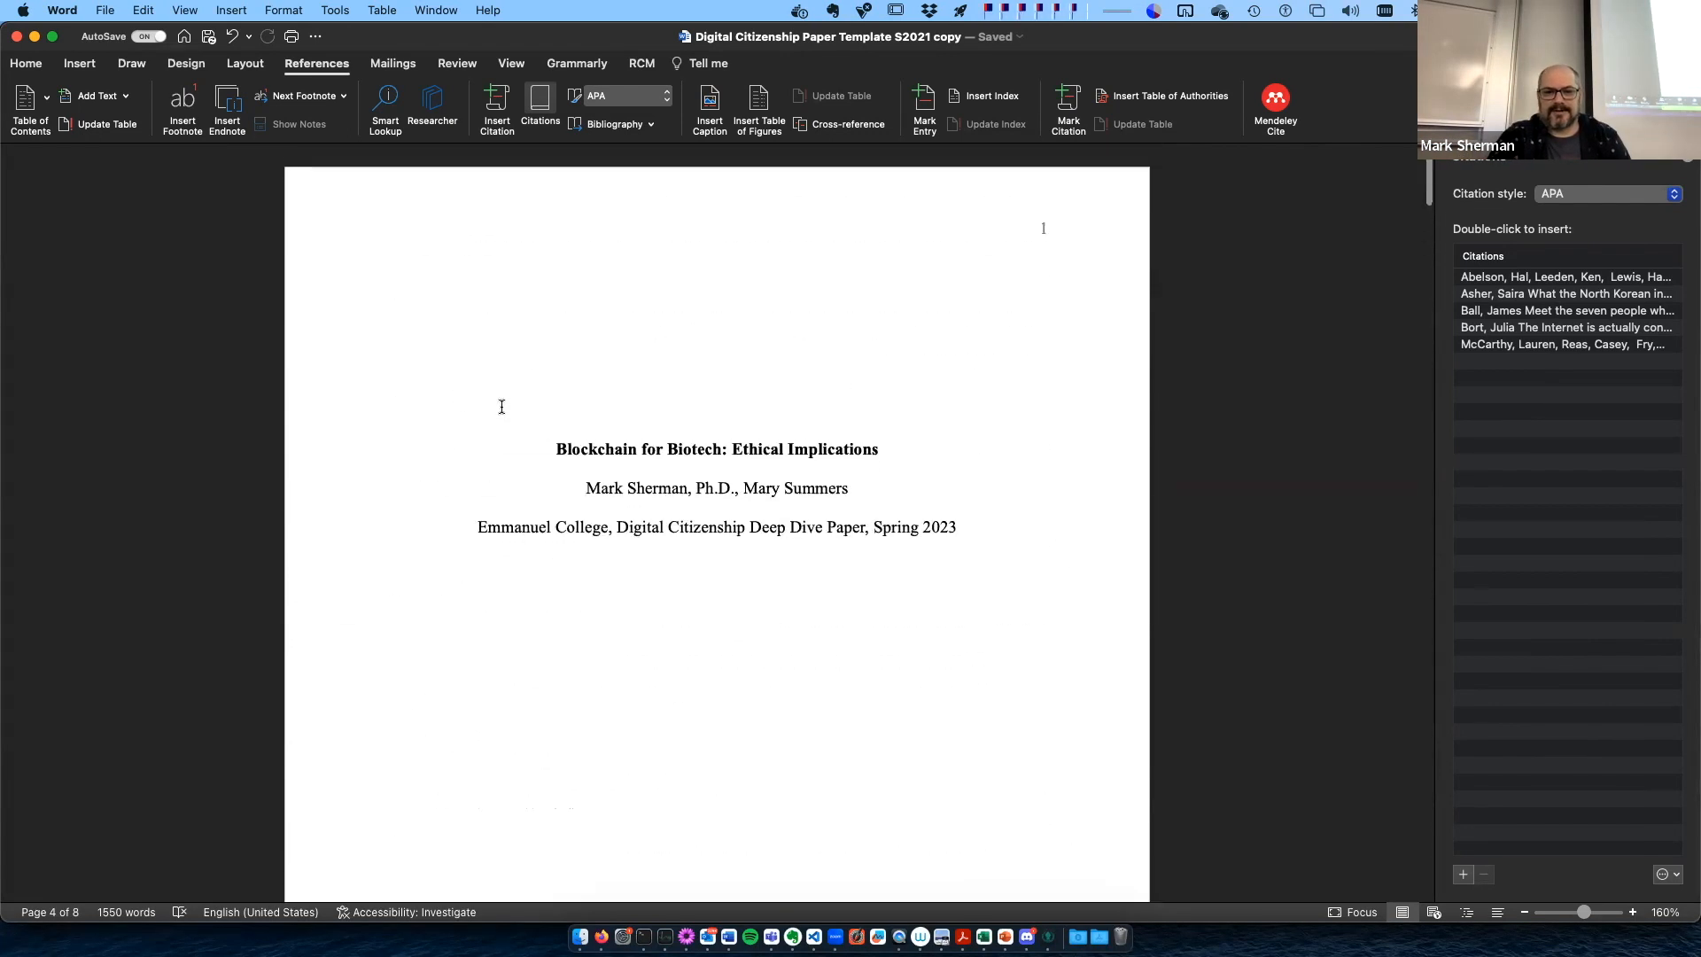
pyautogui.scroll(5, 595, 428)
pyautogui.scroll(-20, 596, 427)
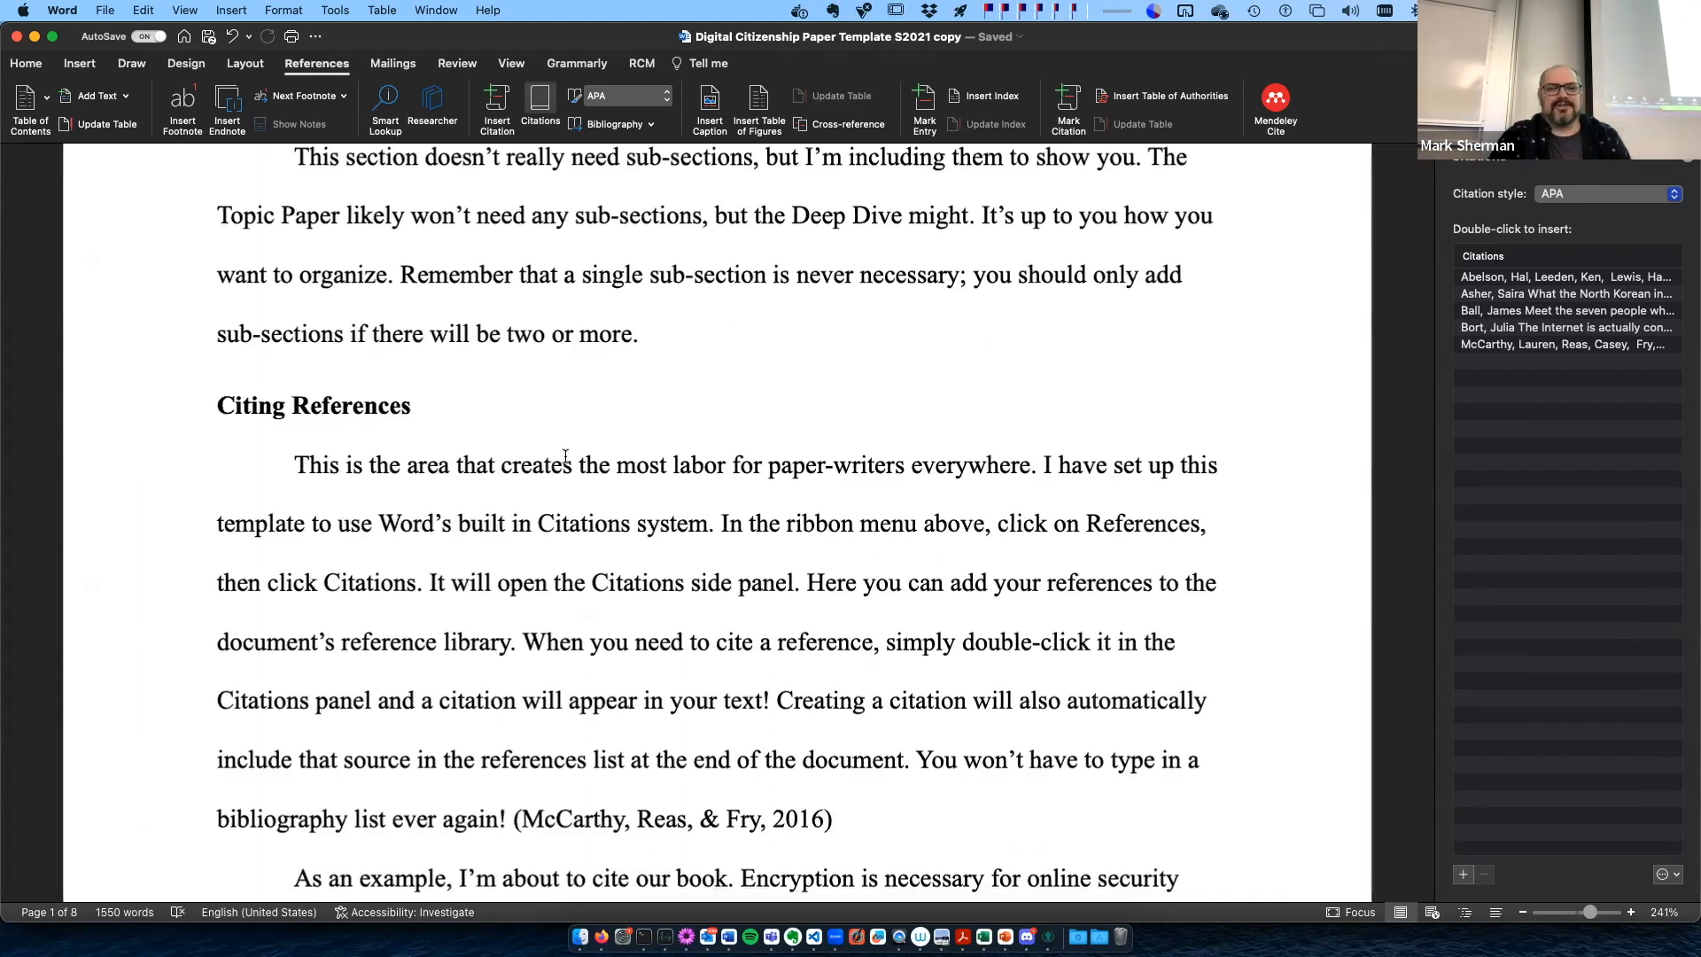
pyautogui.scroll(-5, 589, 431)
pyautogui.scroll(-6, 565, 458)
pyautogui.scroll(-15, 565, 458)
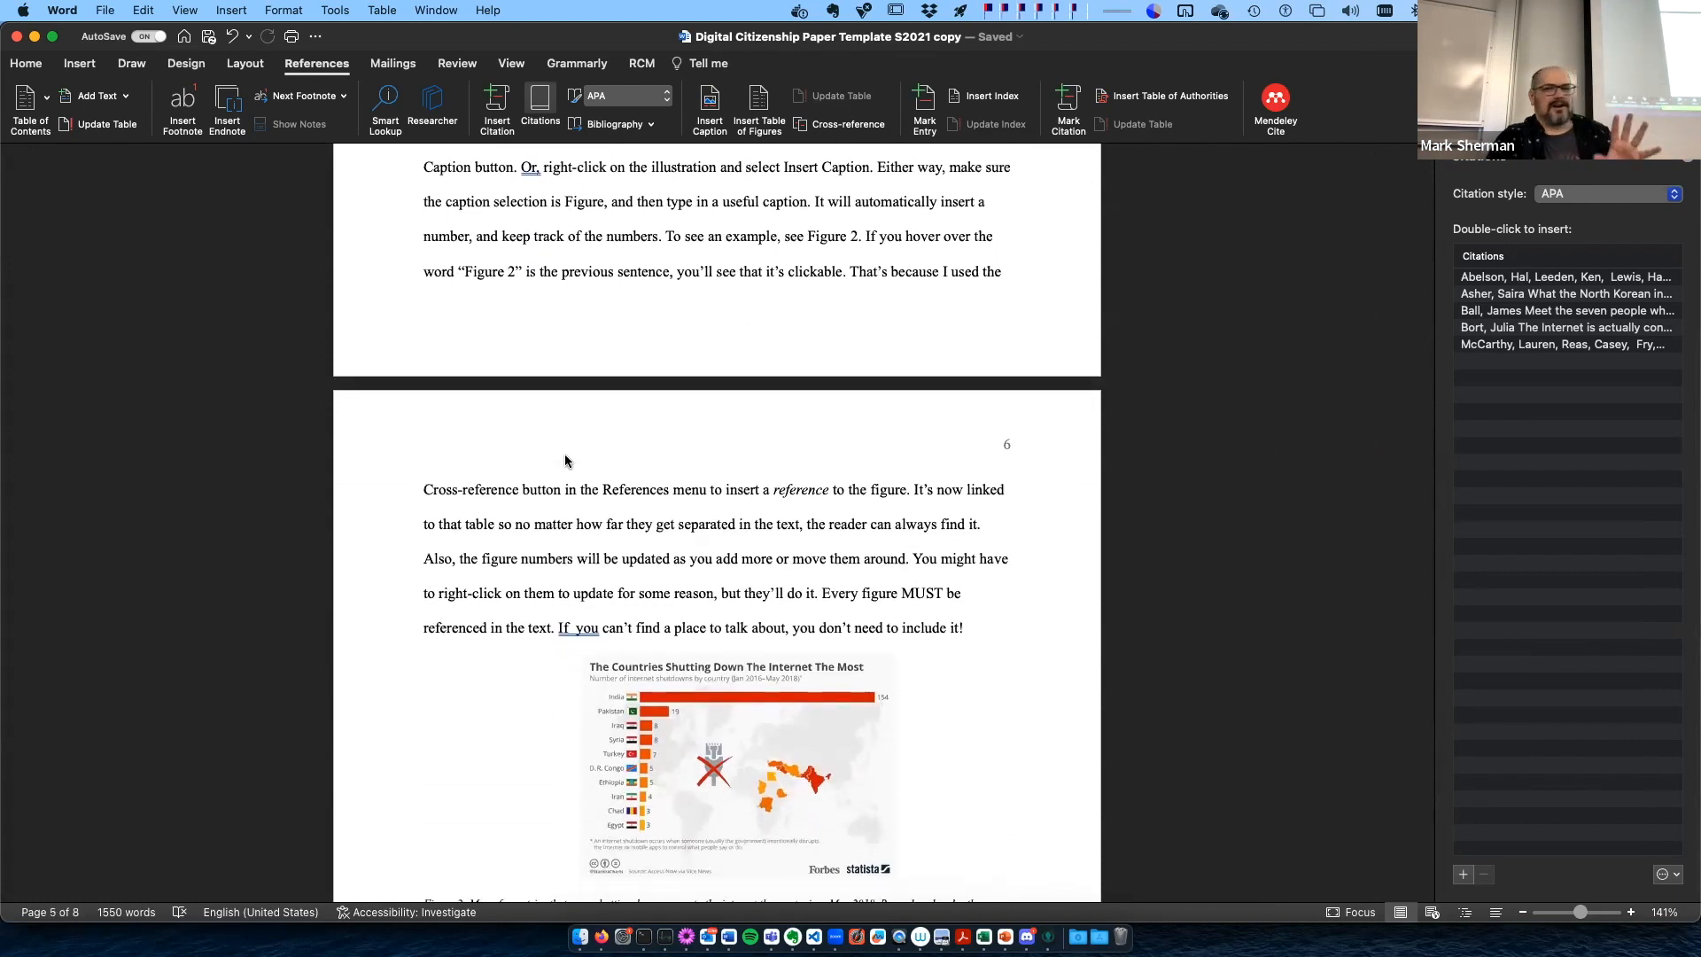
pyautogui.scroll(20, 565, 460)
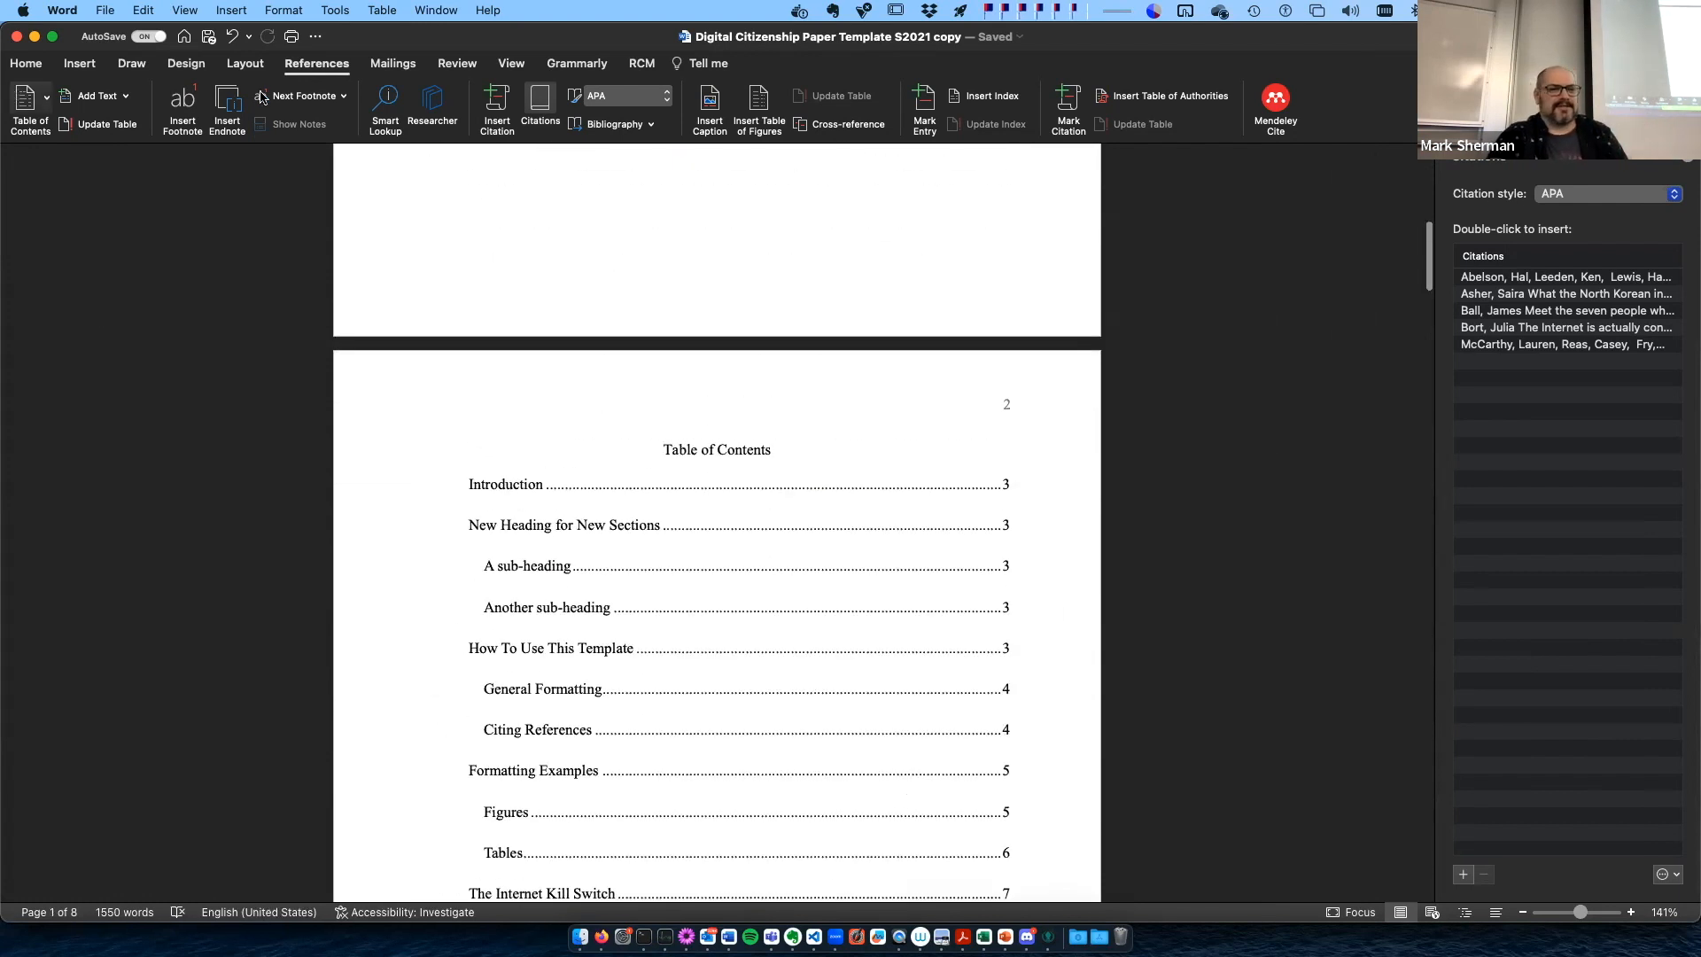